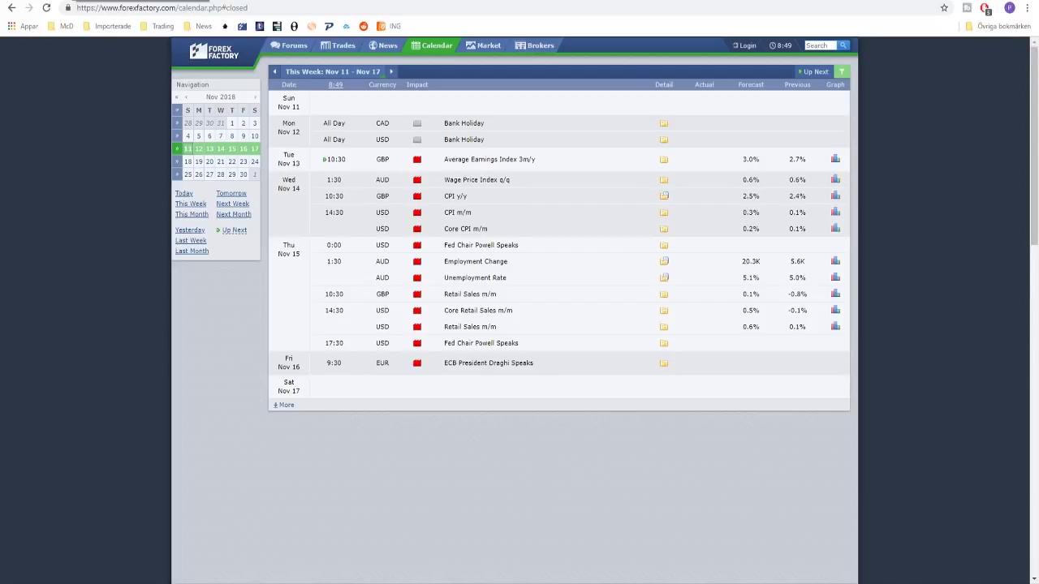
# Step: Switch to the TradingView chart and examine the weekly DXY price action around the ABCD pattern and the 96.99 level
pyautogui.click(71, 1)
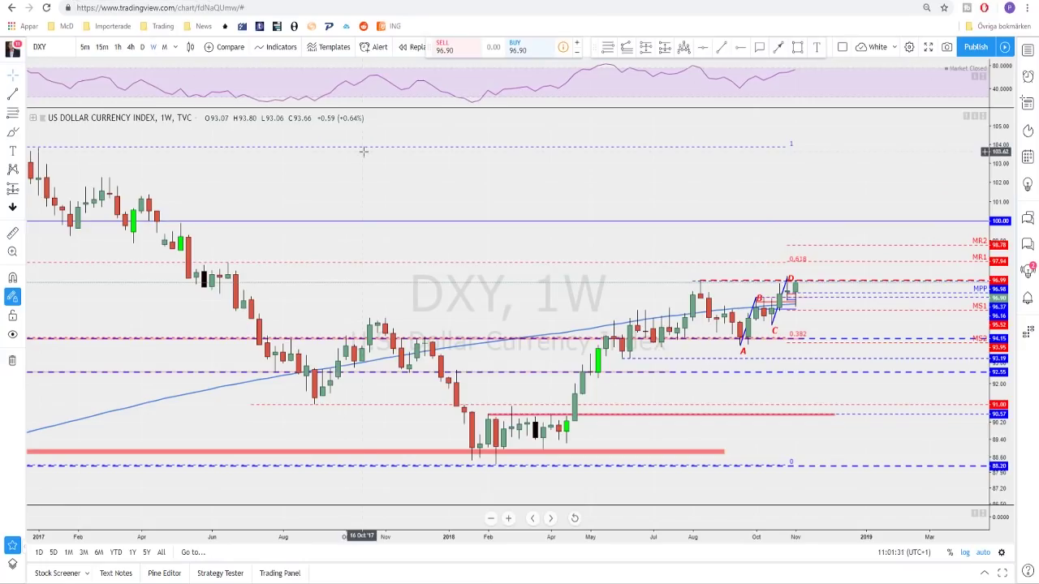
pyautogui.scroll(2, 372, 187)
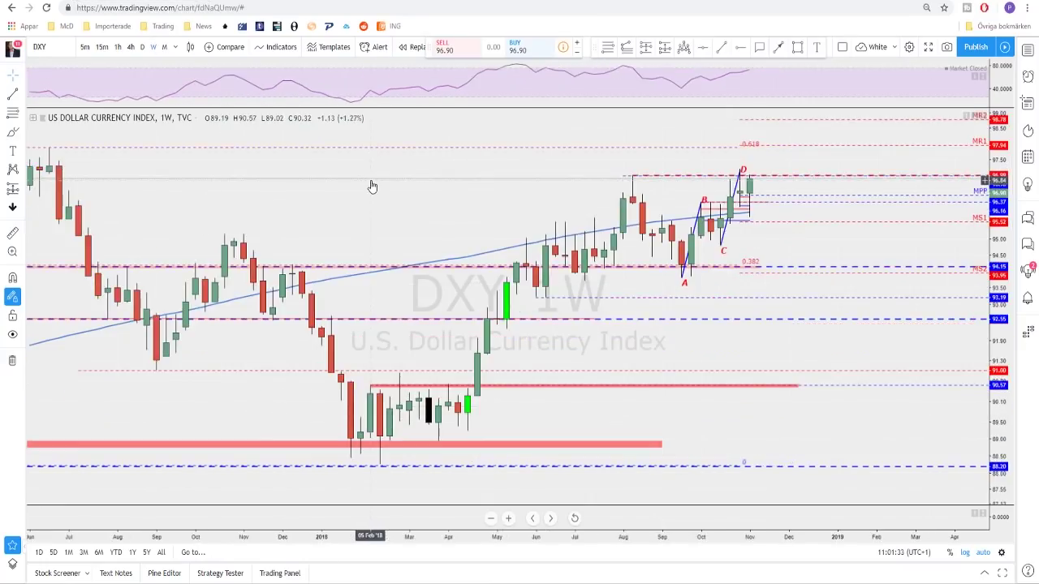
pyautogui.scroll(1, 370, 191)
pyautogui.scroll(-1, 385, 198)
pyautogui.scroll(1, 385, 197)
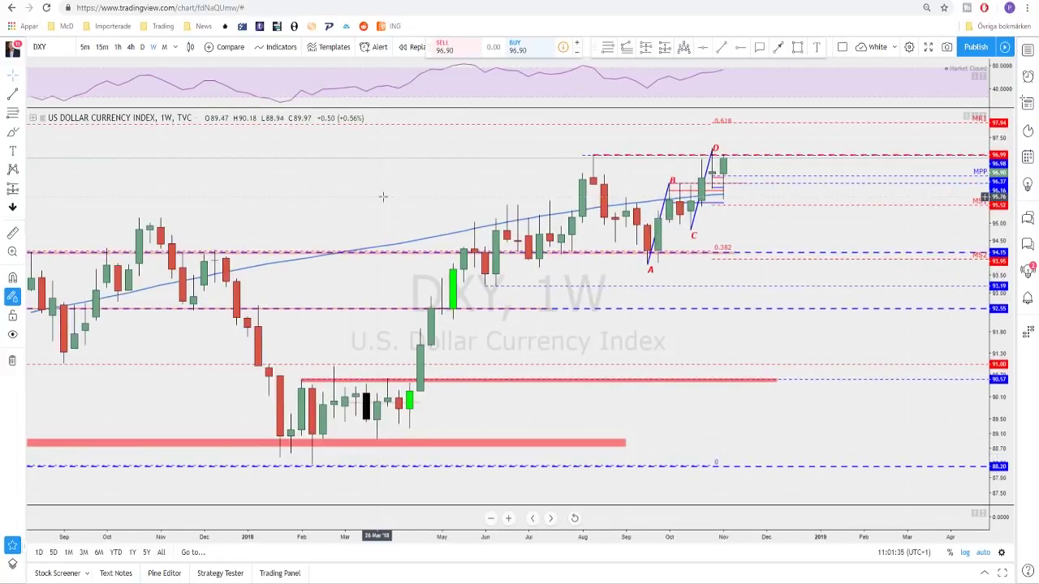
pyautogui.scroll(-1, 603, 224)
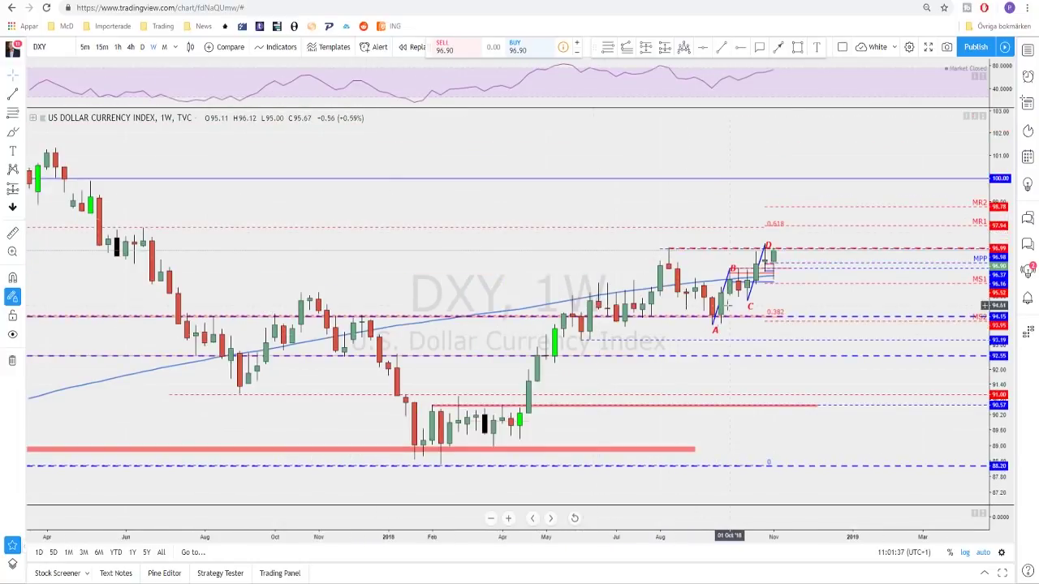
pyautogui.scroll(1, 725, 324)
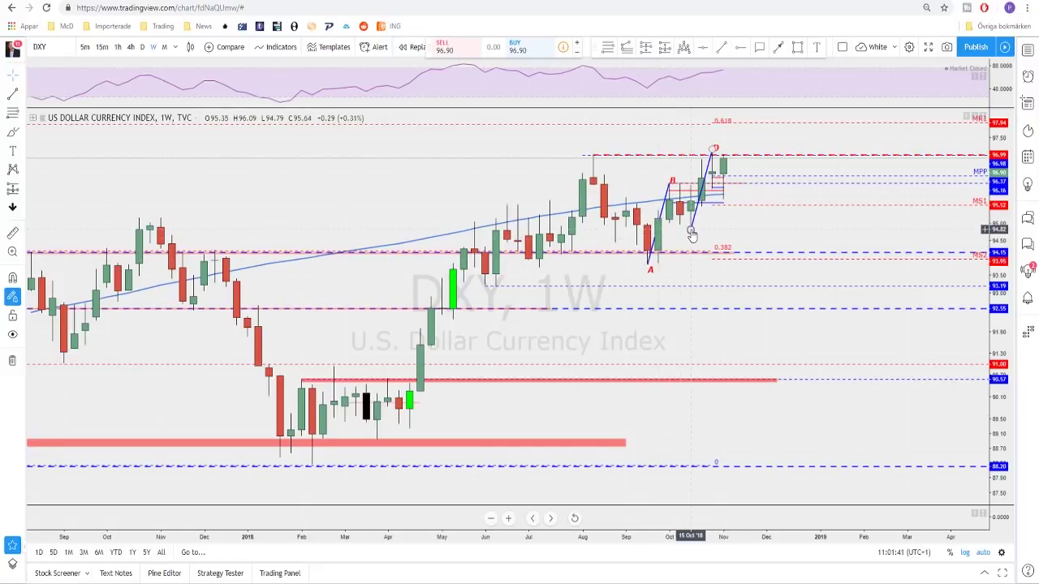
pyautogui.scroll(1, 713, 159)
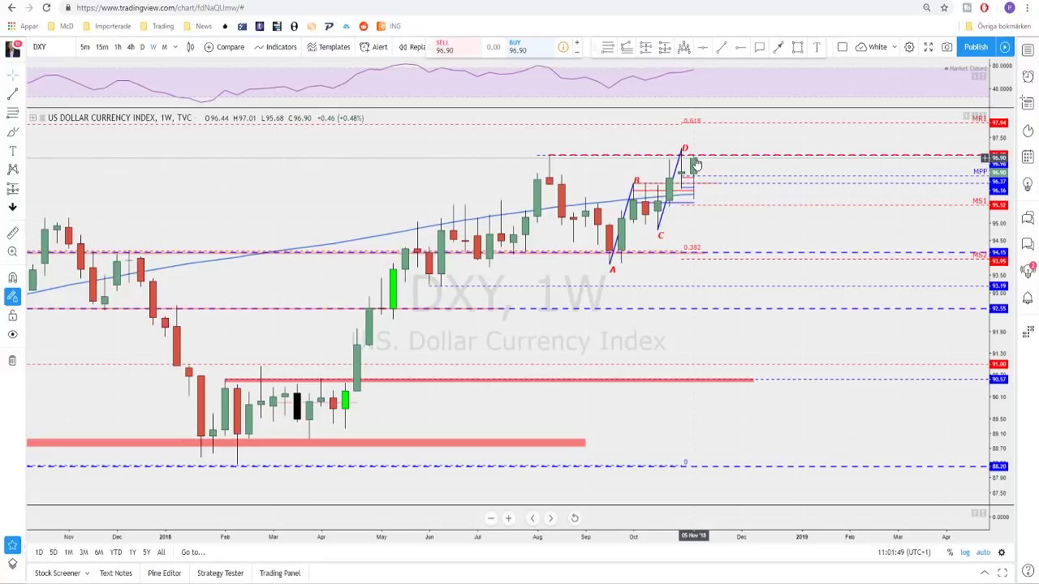
pyautogui.scroll(-1, 522, 161)
# Step: Change the DXY chart to the daily timeframe and examine the ABCD pattern, the November candles and nearby pivot levels
pyautogui.click(141, 46)
pyautogui.scroll(-2, 624, 199)
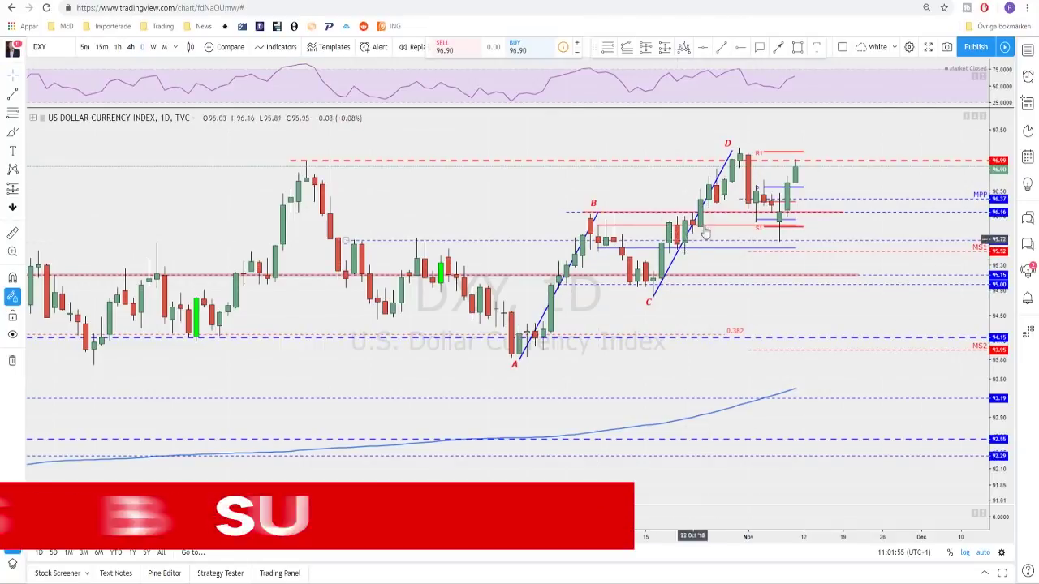
pyautogui.scroll(2, 772, 217)
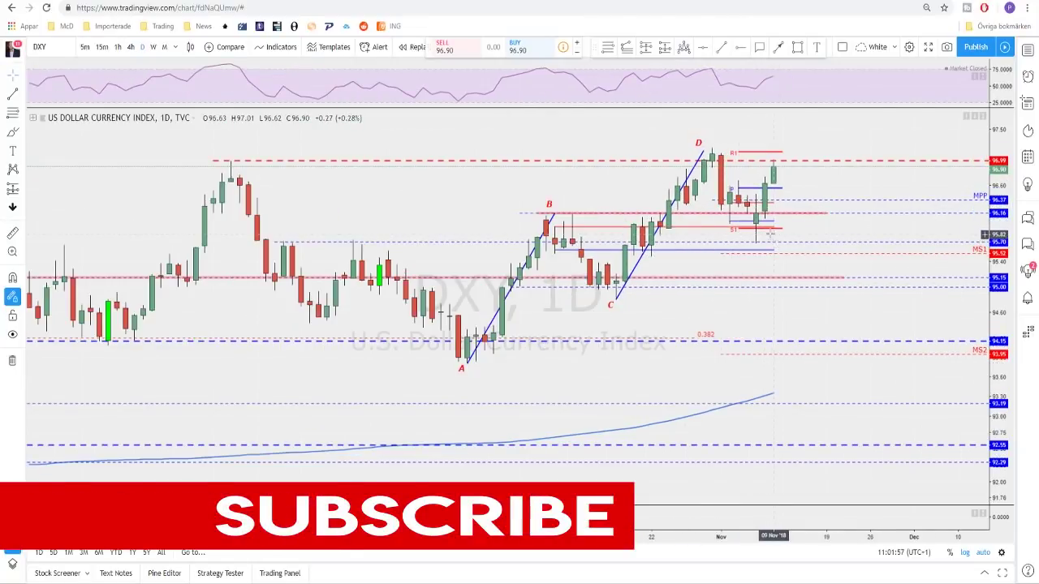
pyautogui.scroll(3, 752, 233)
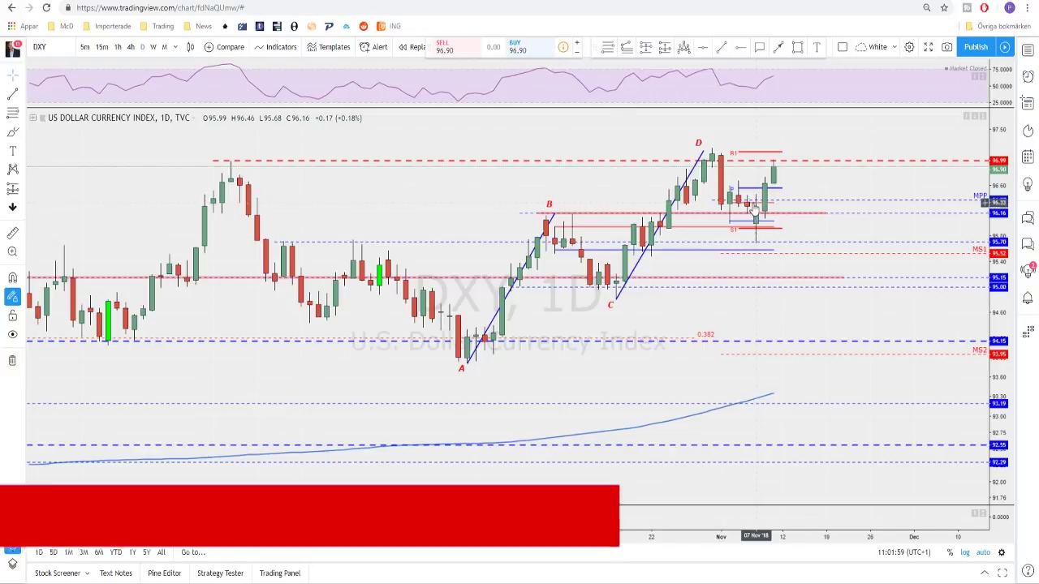
pyautogui.scroll(-2, 754, 206)
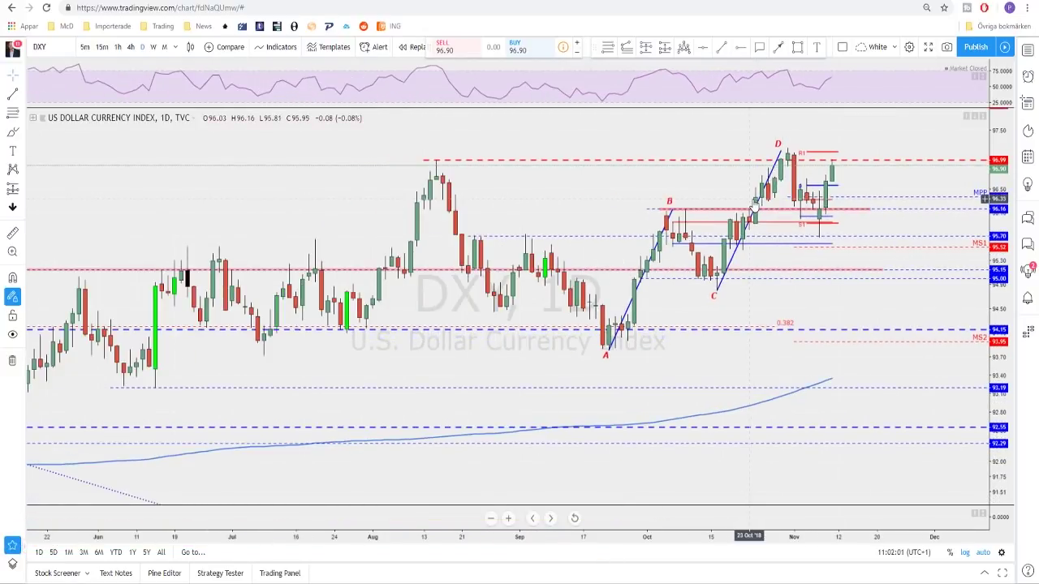
pyautogui.moveTo(750, 139); pyautogui.dragTo(696, 145)
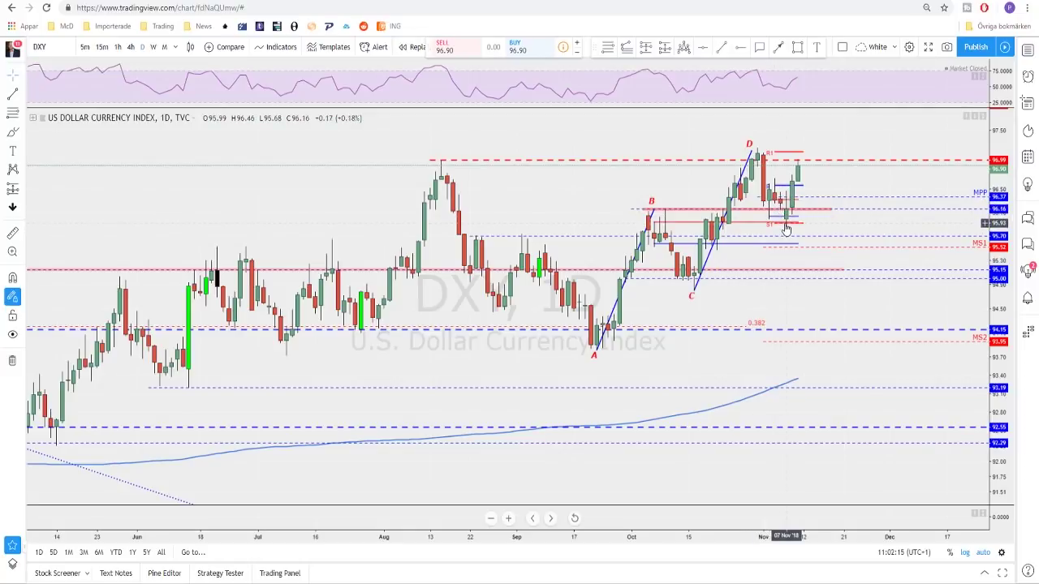
# Step: Switch DXY to the 4-hour timeframe and draw a thin rectangle zone at about 97.15, from the 30 October high to 15 November
pyautogui.click(128, 47)
pyautogui.moveTo(398, 187); pyautogui.dragTo(599, 164)
pyautogui.scroll(1, 598, 165)
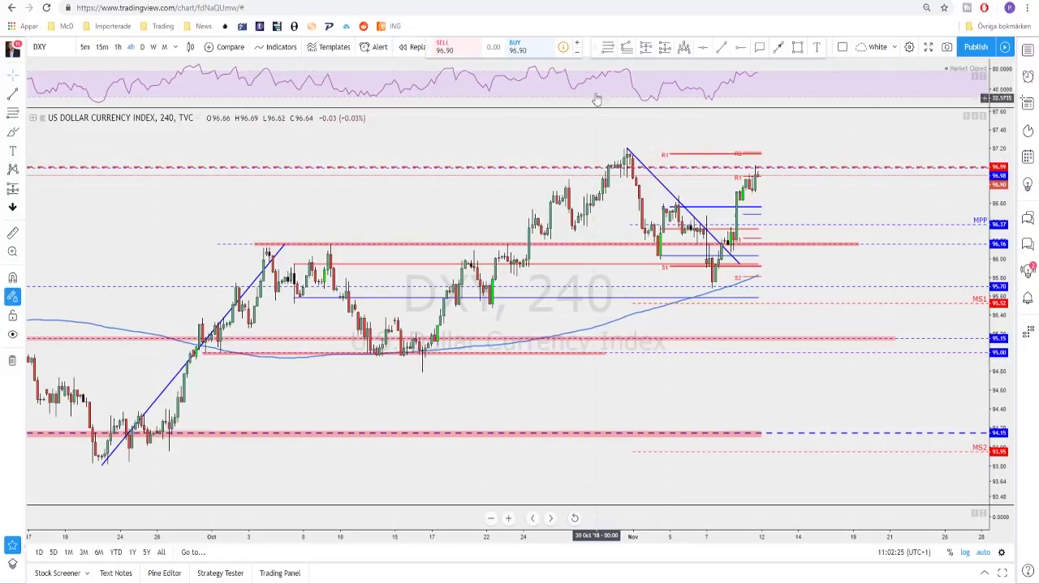
pyautogui.hotkey('alt', 'shift', 'r')
pyautogui.moveTo(605, 149); pyautogui.dragTo(819, 152)
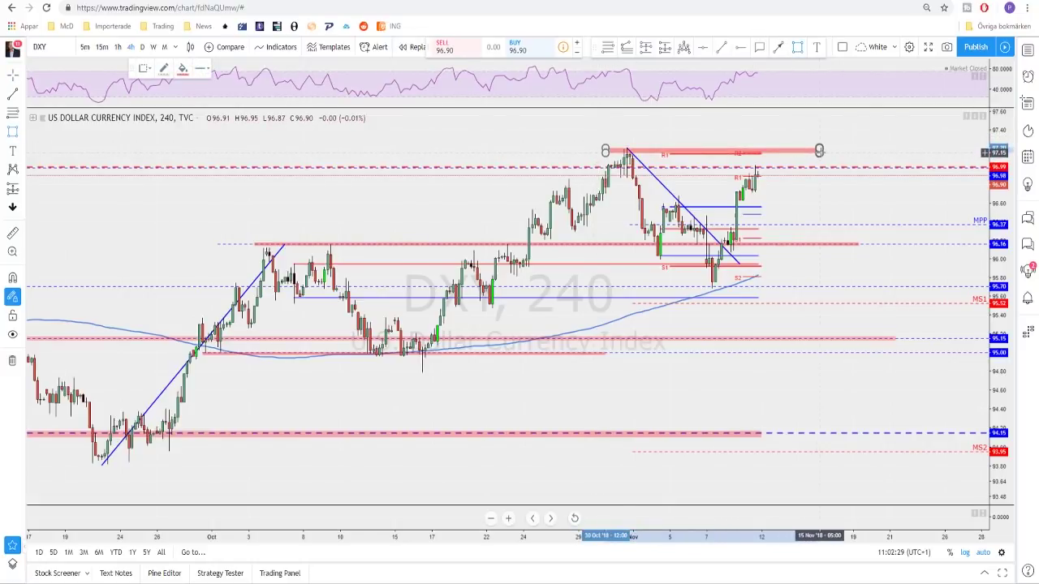
pyautogui.scroll(-3, 788, 140)
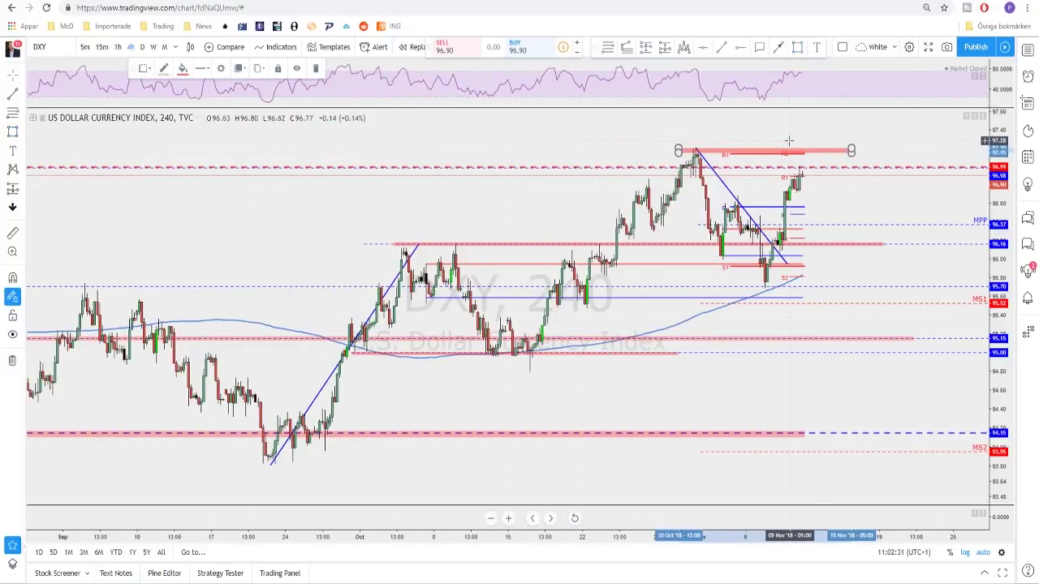
pyautogui.scroll(1, 788, 140)
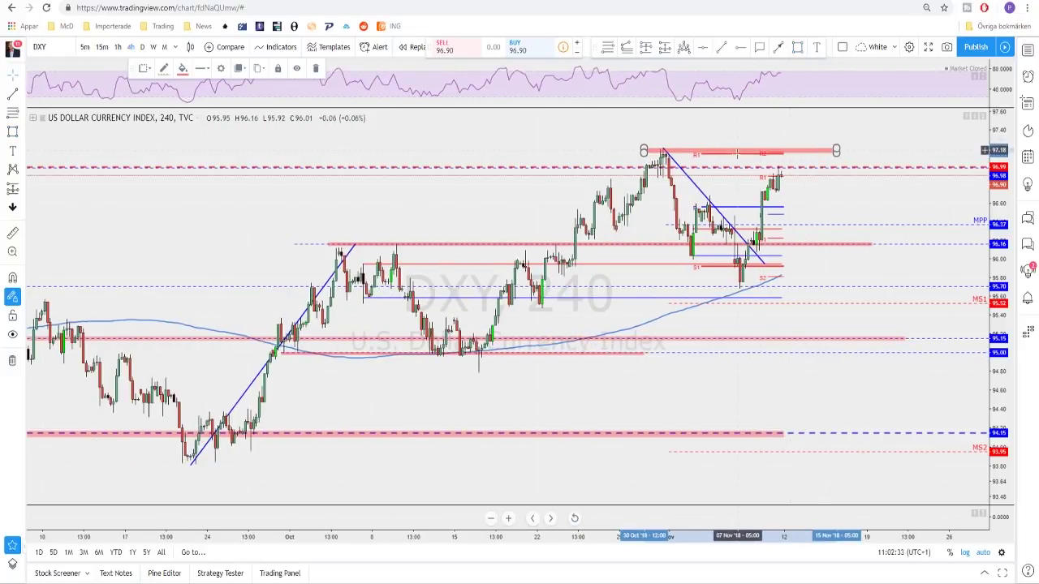
# Step: Draw a two-leg arrow projection on DXY from about 96.92 down to 96.57, and back up to about 97.17 in the red zone
pyautogui.click(778, 47)
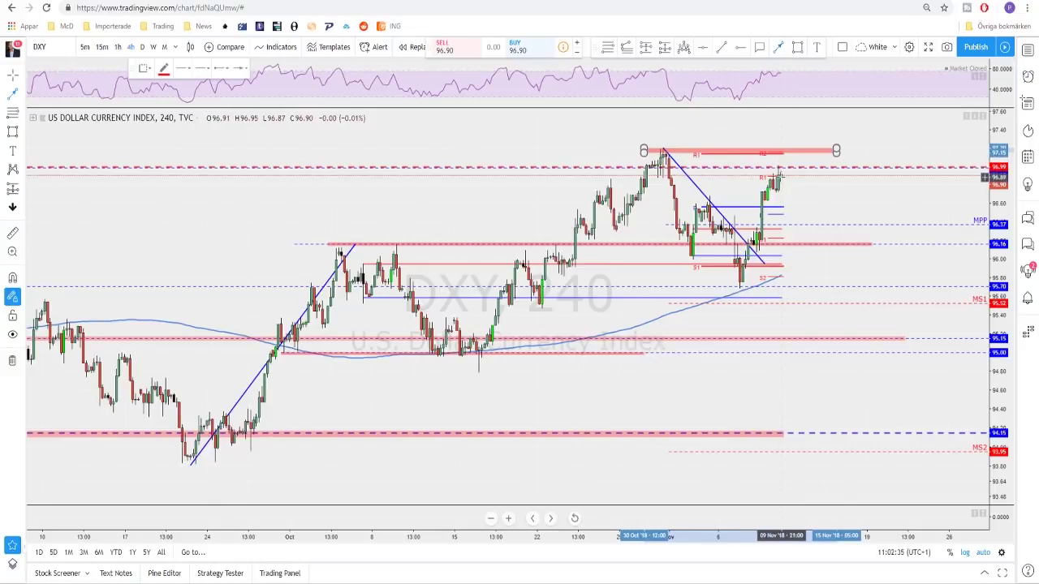
pyautogui.click(781, 173)
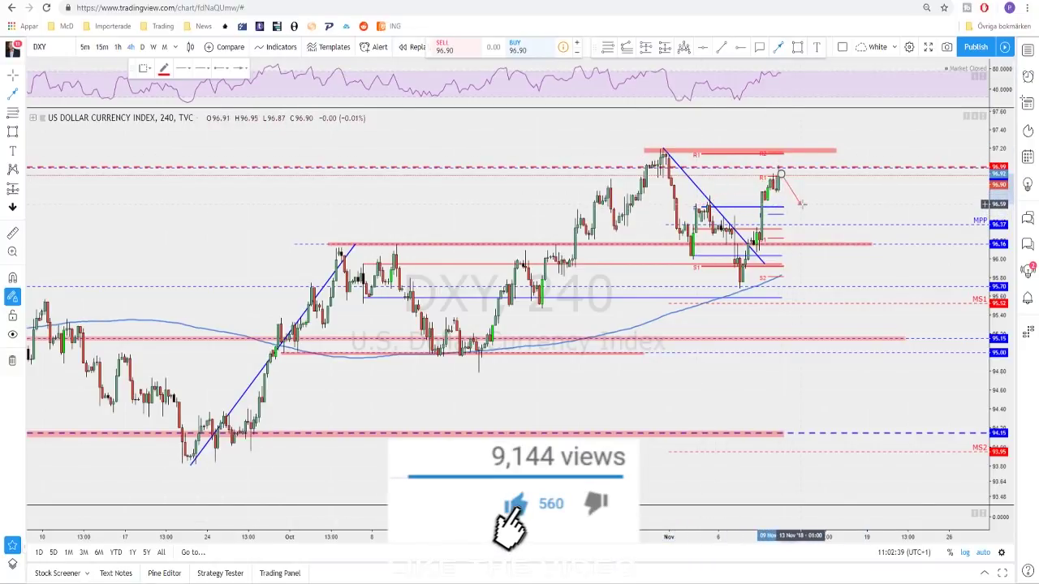
pyautogui.click(803, 205)
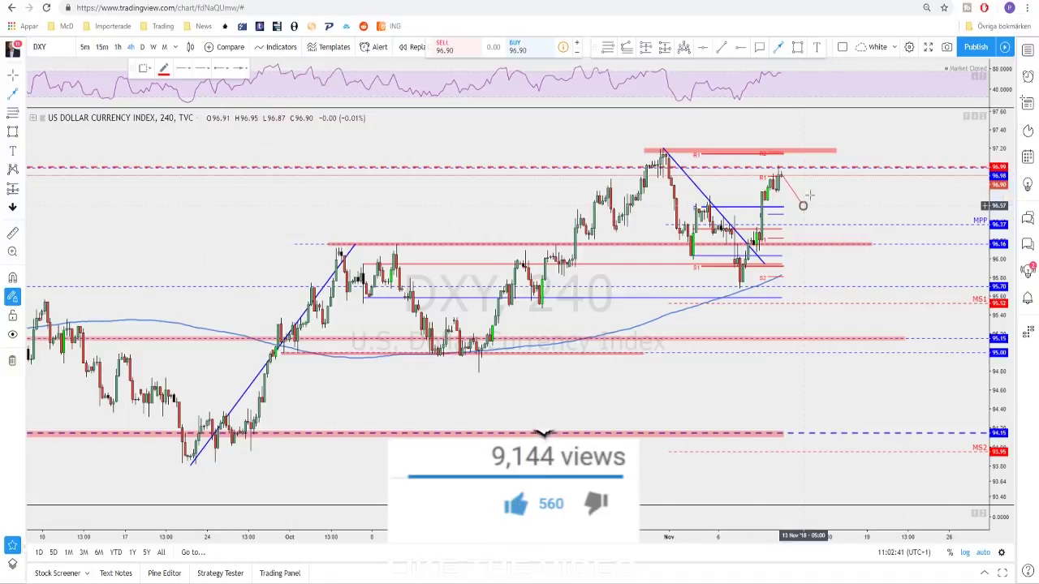
pyautogui.click(820, 151)
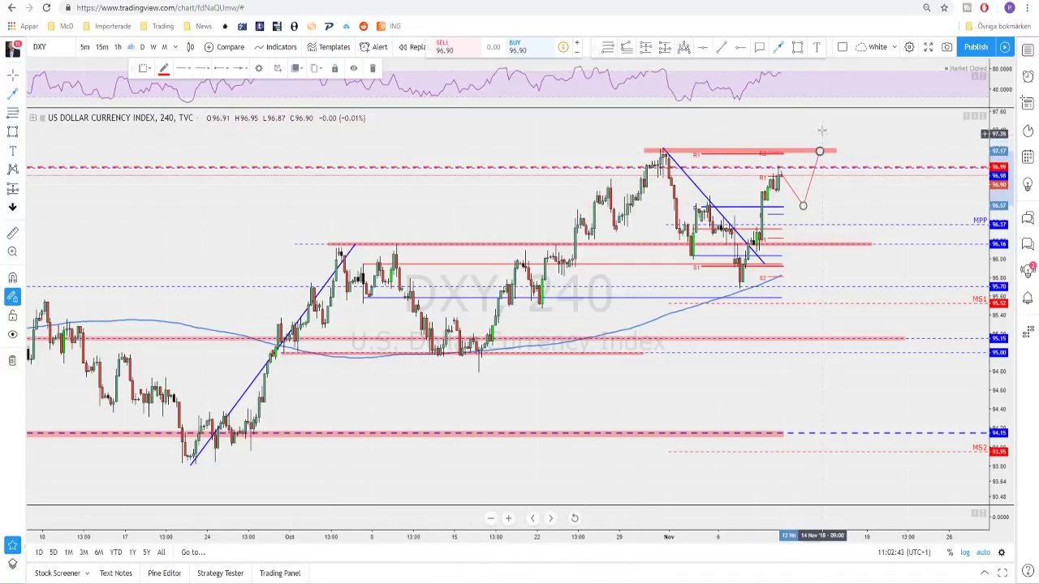
pyautogui.click(812, 130)
# Step: Extend the DXY projection with arrows from about 97.29 down to 97.18 at the red zone, and up to about 97.55
pyautogui.scroll(-2, 811, 130)
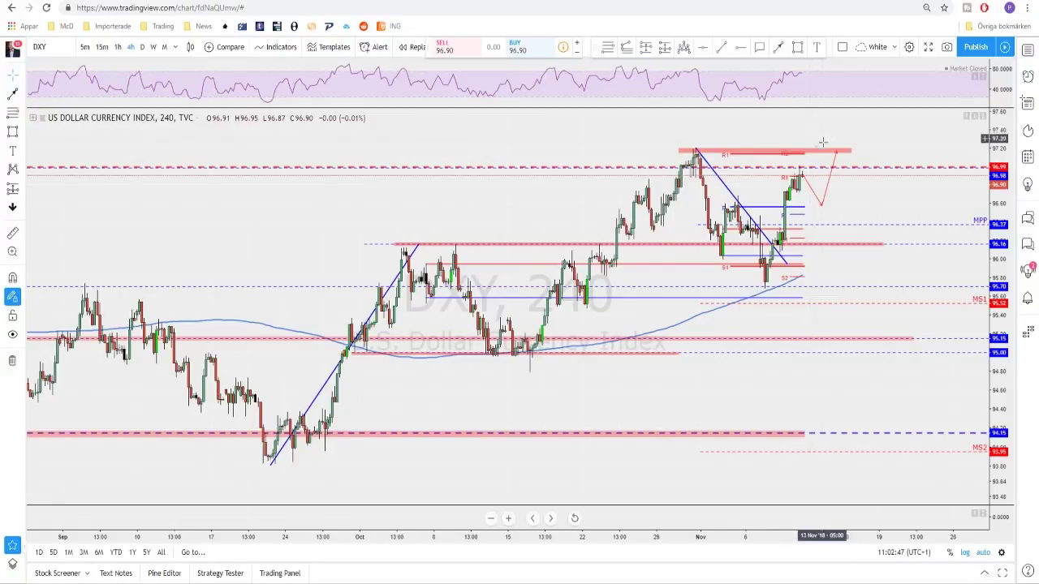
pyautogui.click(778, 47)
pyautogui.click(839, 140)
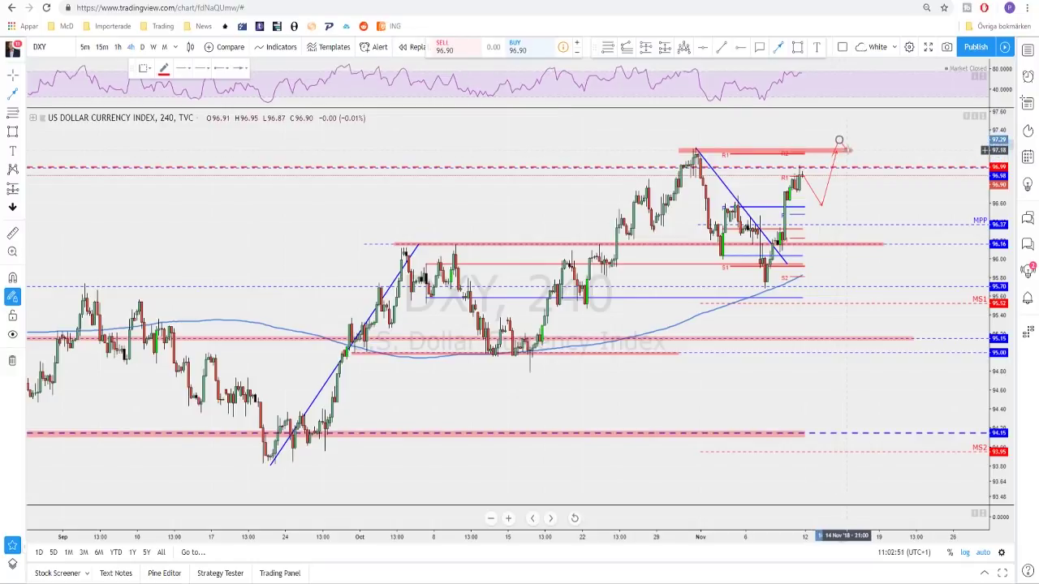
pyautogui.click(846, 149)
pyautogui.click(847, 149)
pyautogui.doubleClick(859, 116)
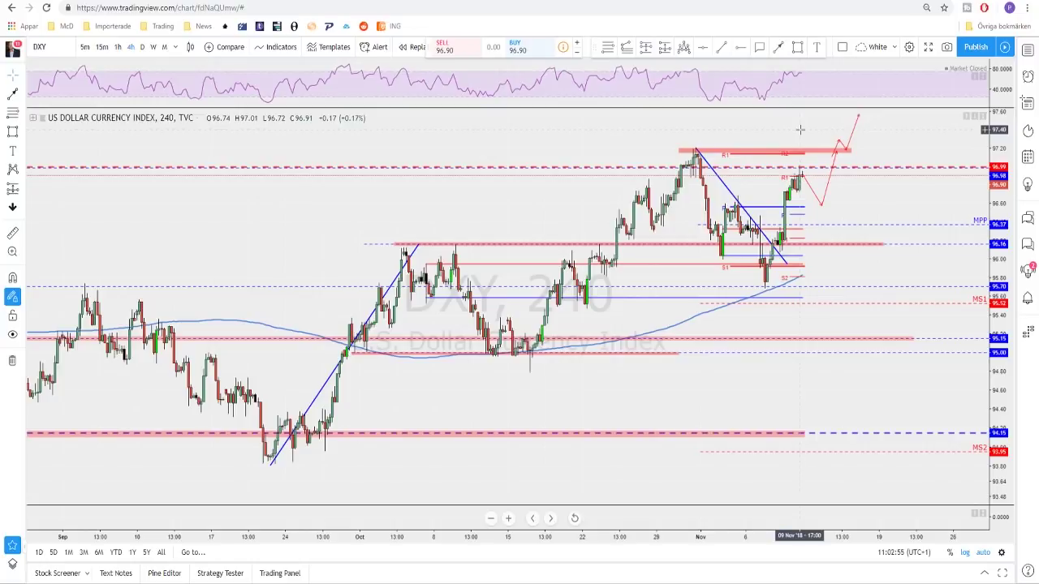
# Step: Load the GOLD chart on the daily timeframe and examine recent price action between the 1237.63, 1217.26 and 1196.18 levels
pyautogui.press('Down')
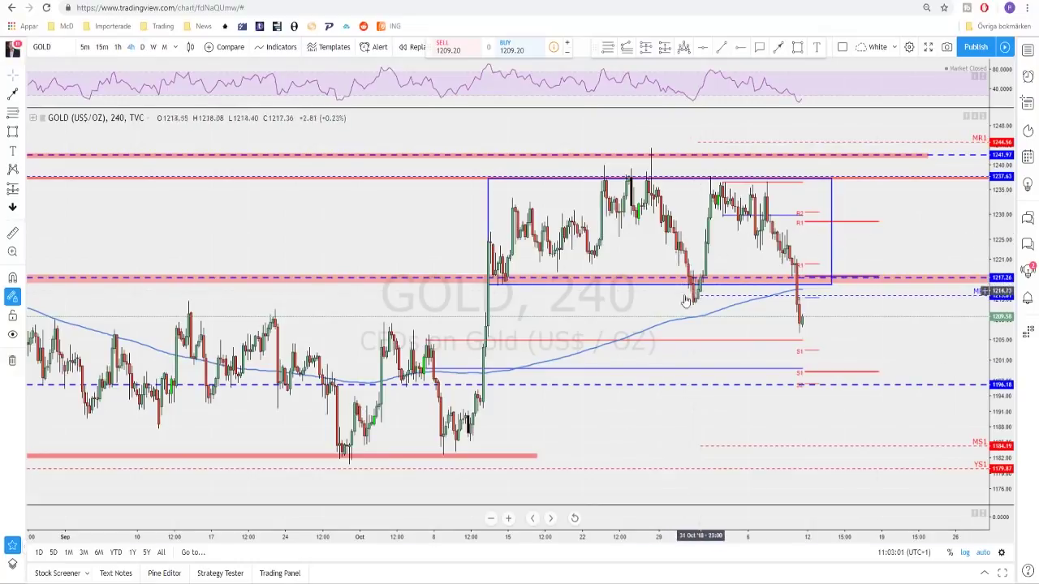
pyautogui.click(143, 47)
pyautogui.scroll(5, 566, 317)
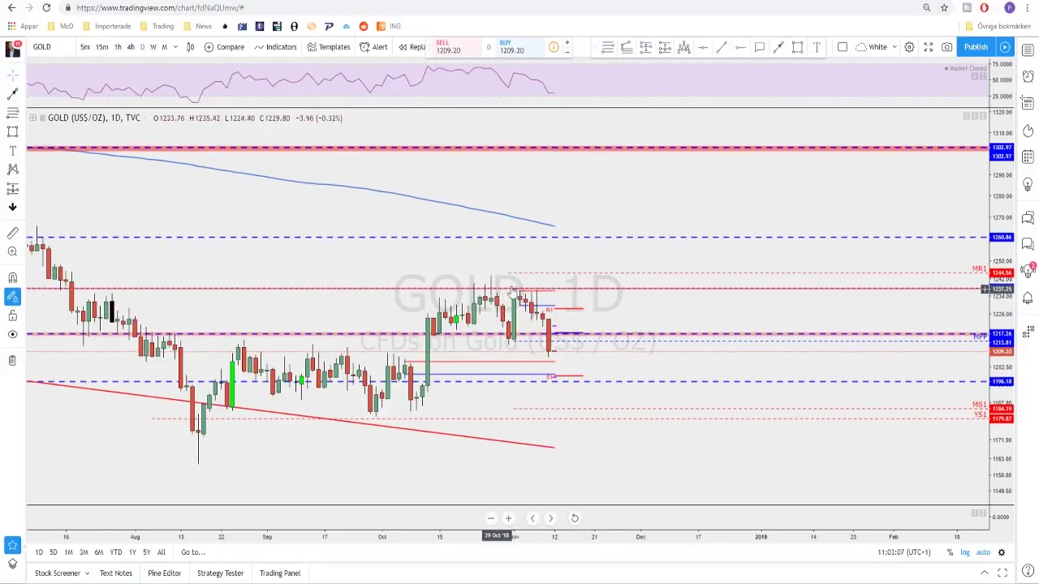
pyautogui.scroll(-6, 511, 293)
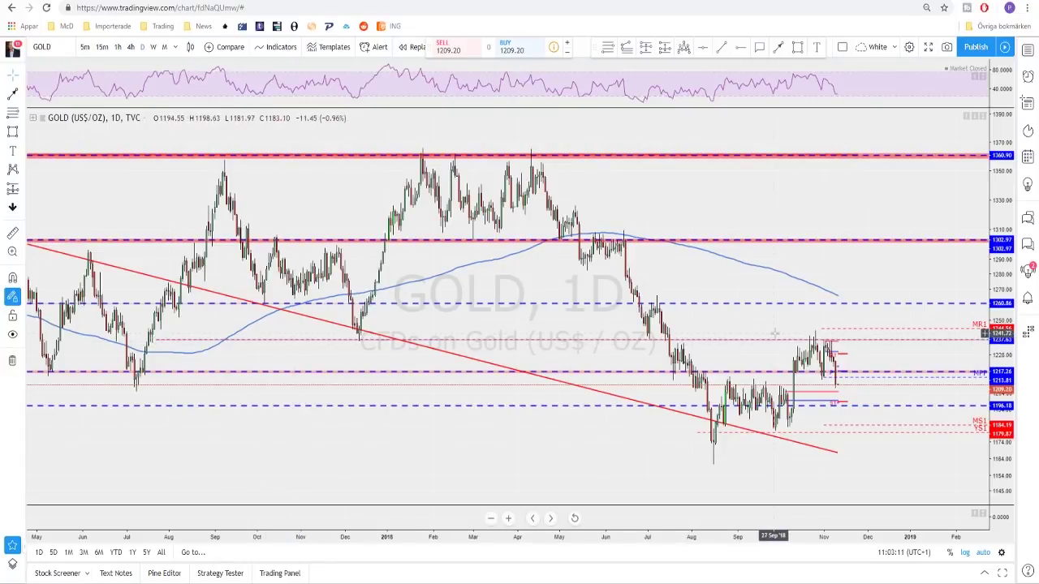
pyautogui.scroll(2, 791, 344)
pyautogui.scroll(3, 739, 345)
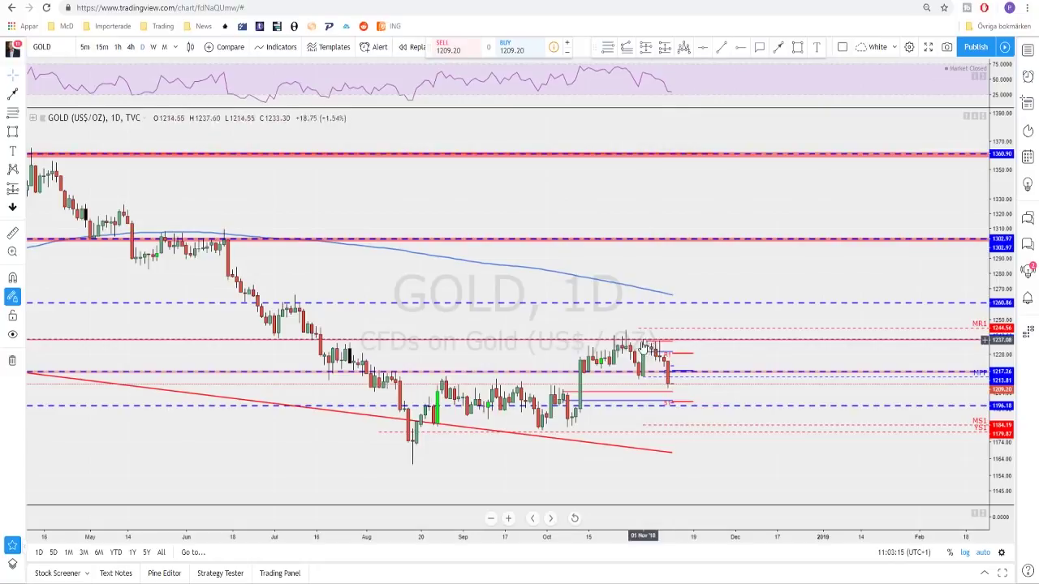
pyautogui.scroll(-1, 662, 334)
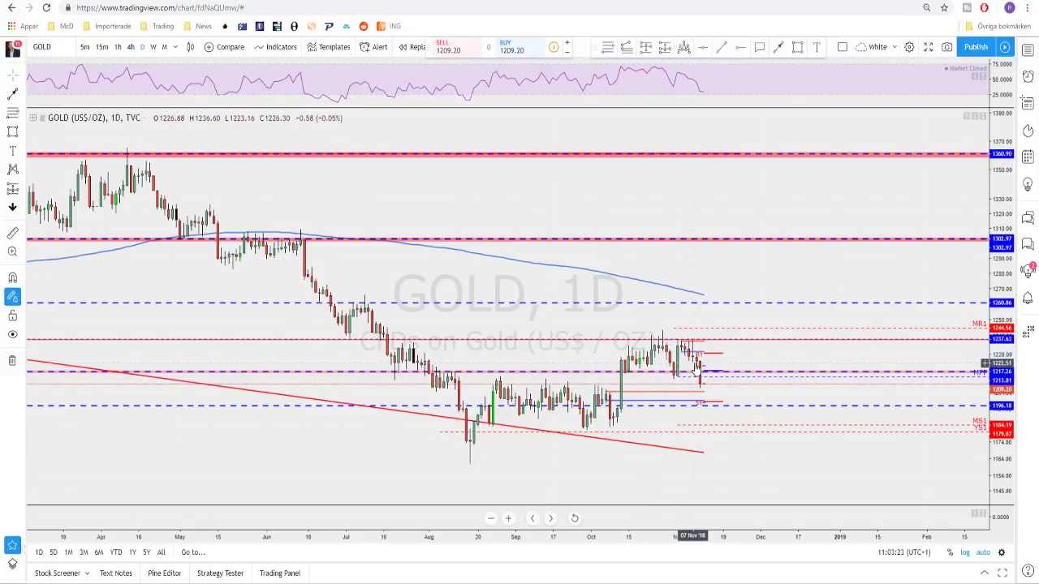
pyautogui.scroll(-2, 697, 365)
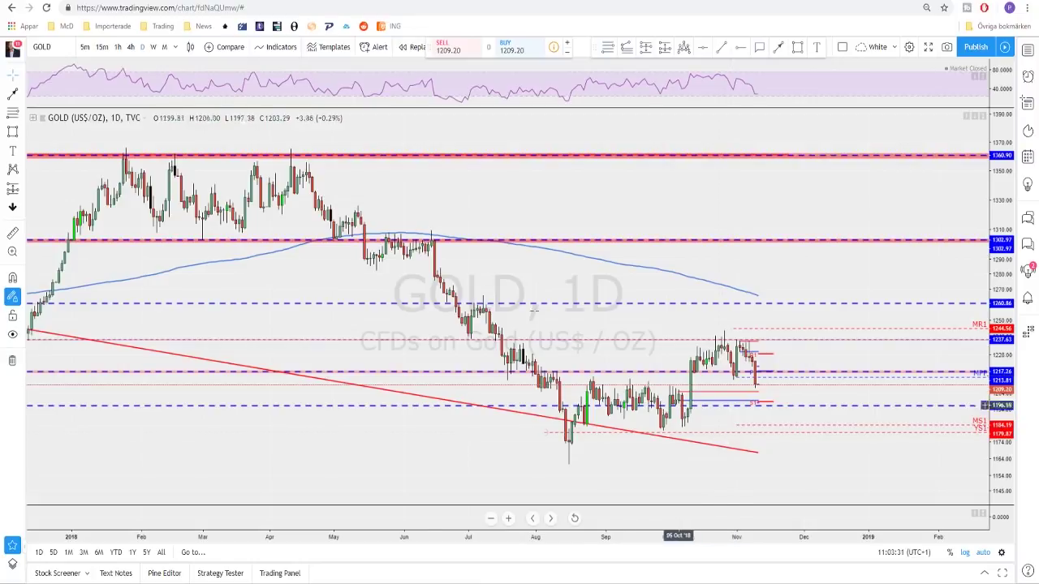
# Step: Switch GOLD to the 4-hour timeframe and examine the blue range box and the price action around its lower edge
pyautogui.click(130, 47)
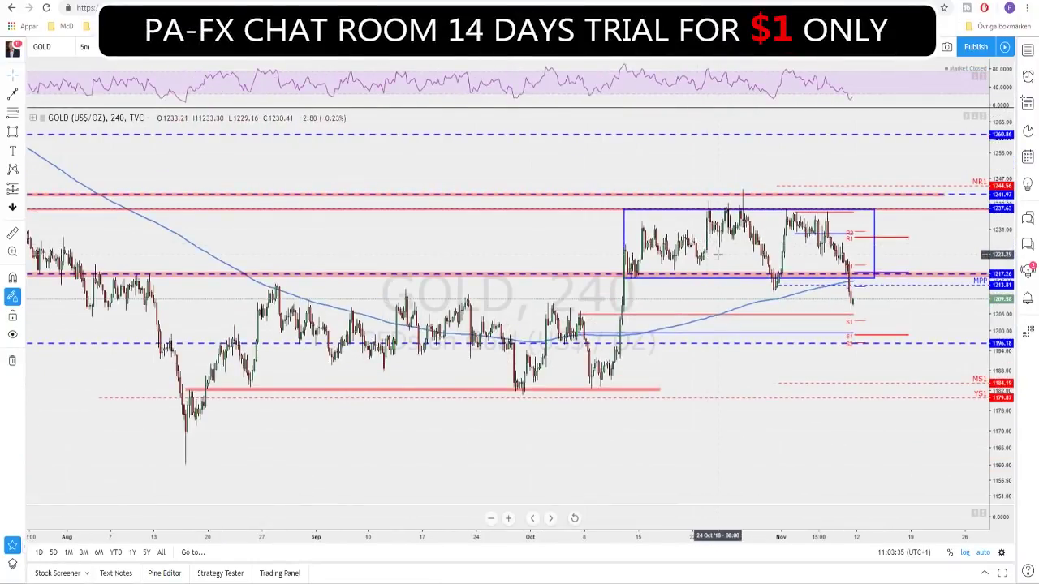
pyautogui.moveTo(719, 253); pyautogui.dragTo(573, 241)
pyautogui.scroll(-2, 594, 229)
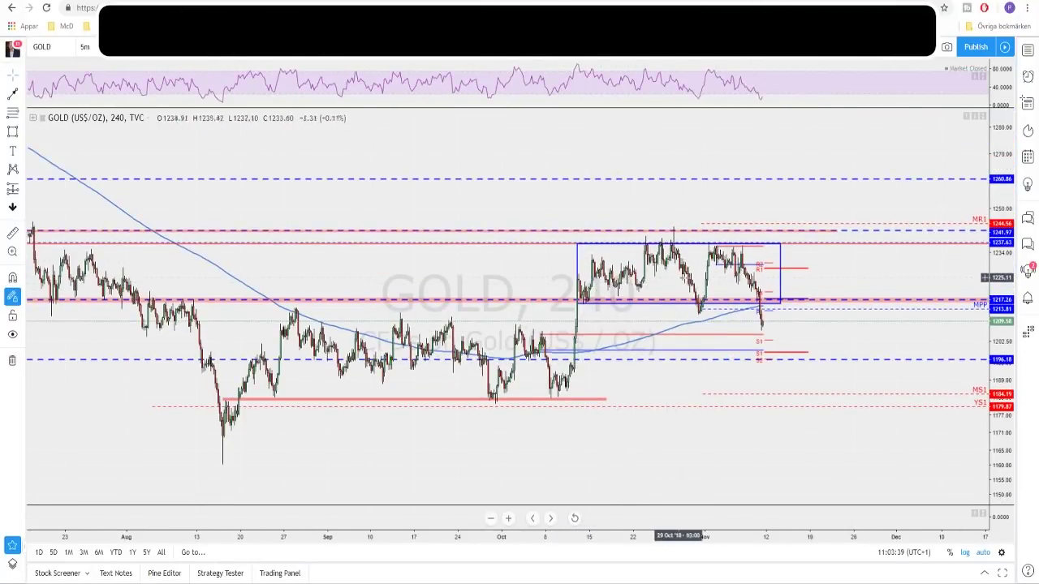
pyautogui.scroll(2, 649, 260)
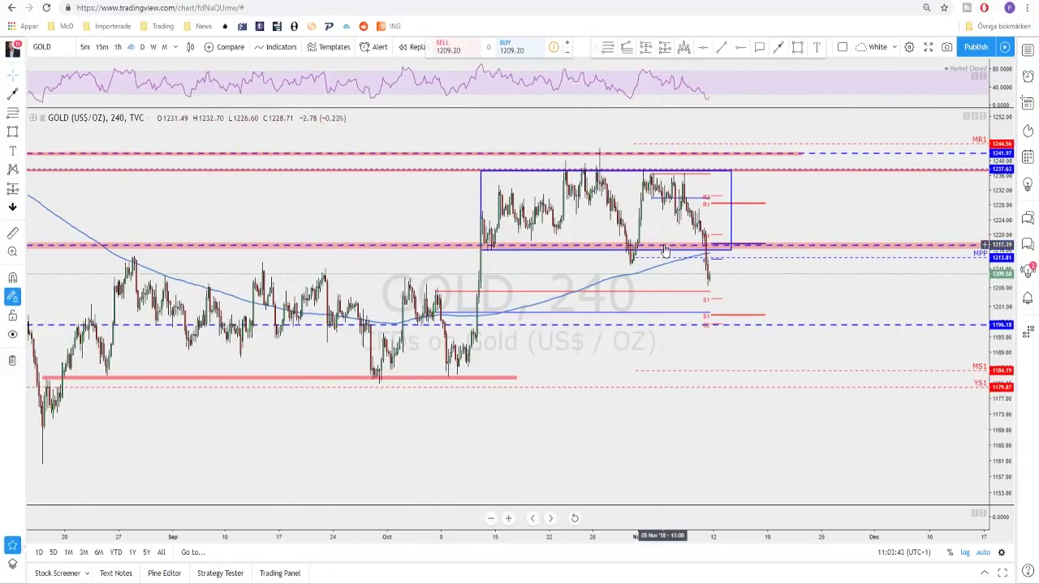
# Step: Draw an arrow projection on GOLD from about 1208 up to the 1217.25 level, and down to about 1198 near the S1 pivot
pyautogui.click(777, 49)
pyautogui.moveTo(706, 279); pyautogui.dragTo(605, 281)
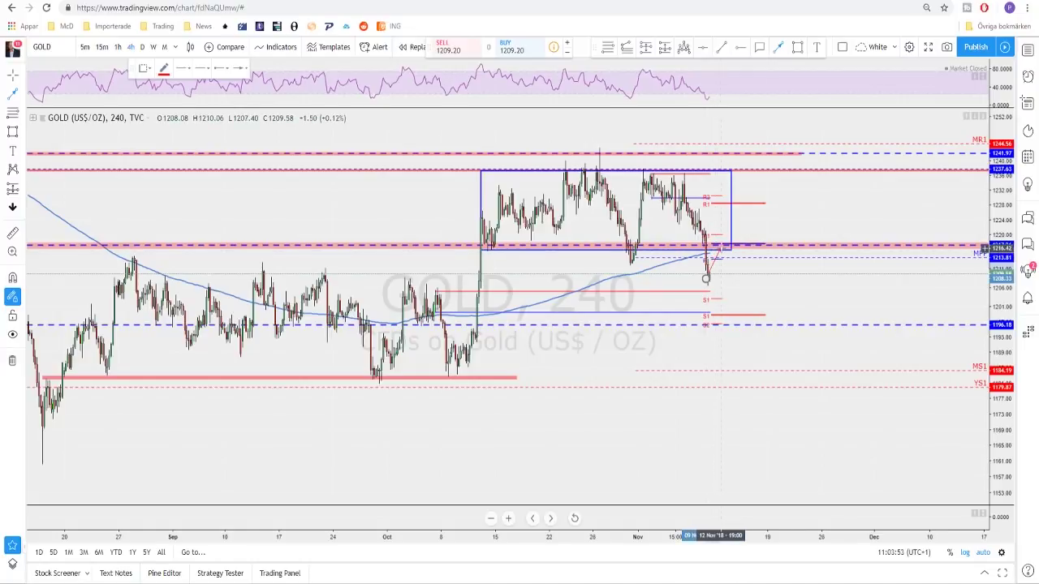
pyautogui.click(723, 246)
pyautogui.click(722, 245)
pyautogui.moveTo(740, 302); pyautogui.dragTo(745, 315)
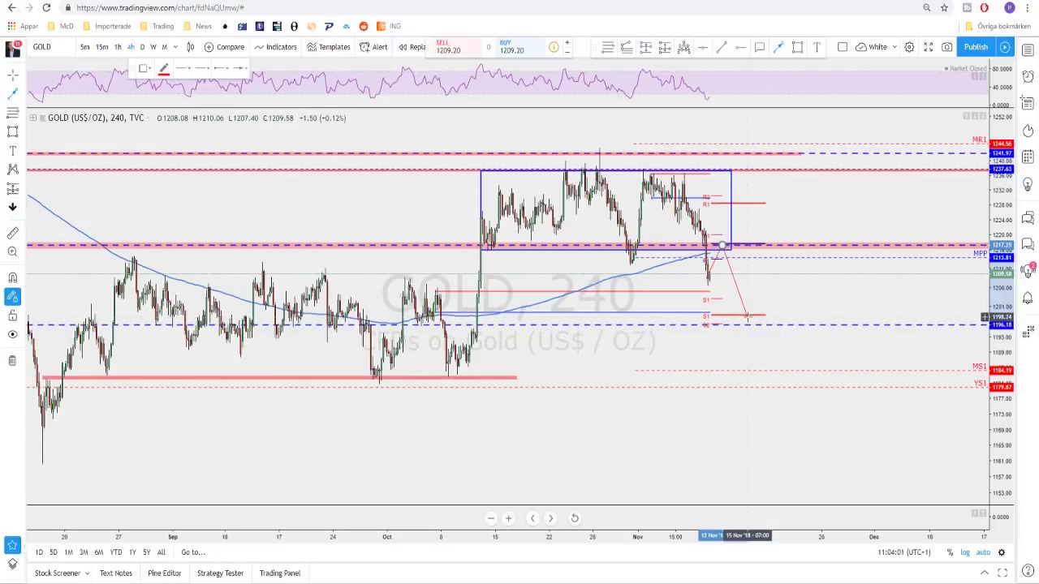
pyautogui.scroll(-1, 742, 282)
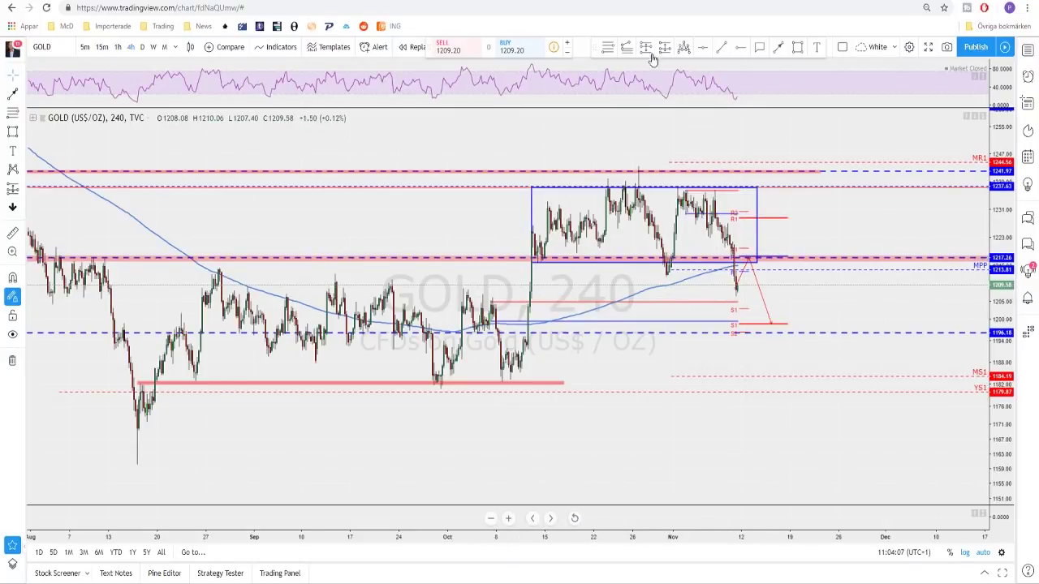
pyautogui.click(777, 47)
pyautogui.click(737, 285)
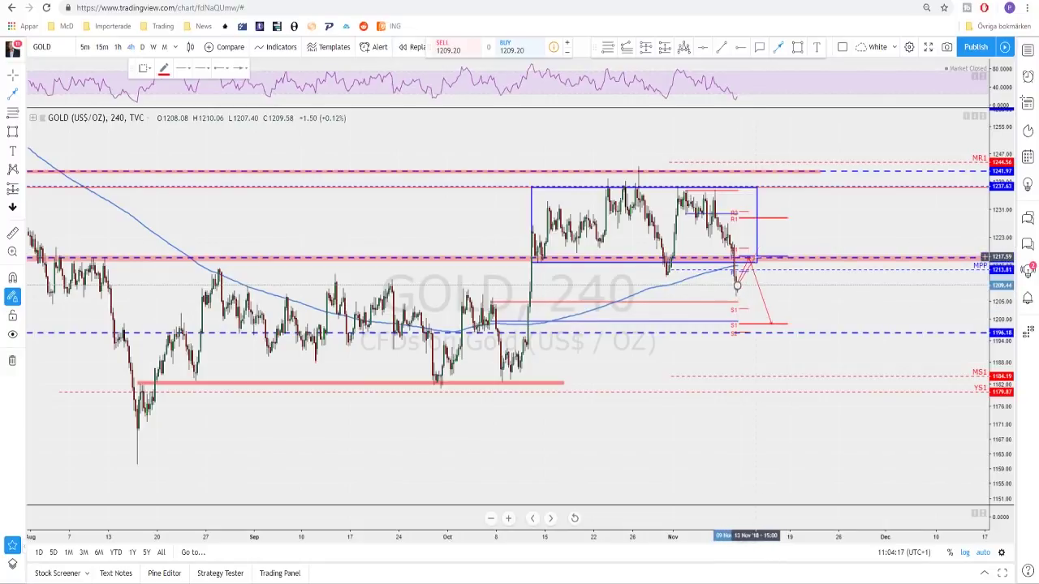
pyautogui.click(747, 258)
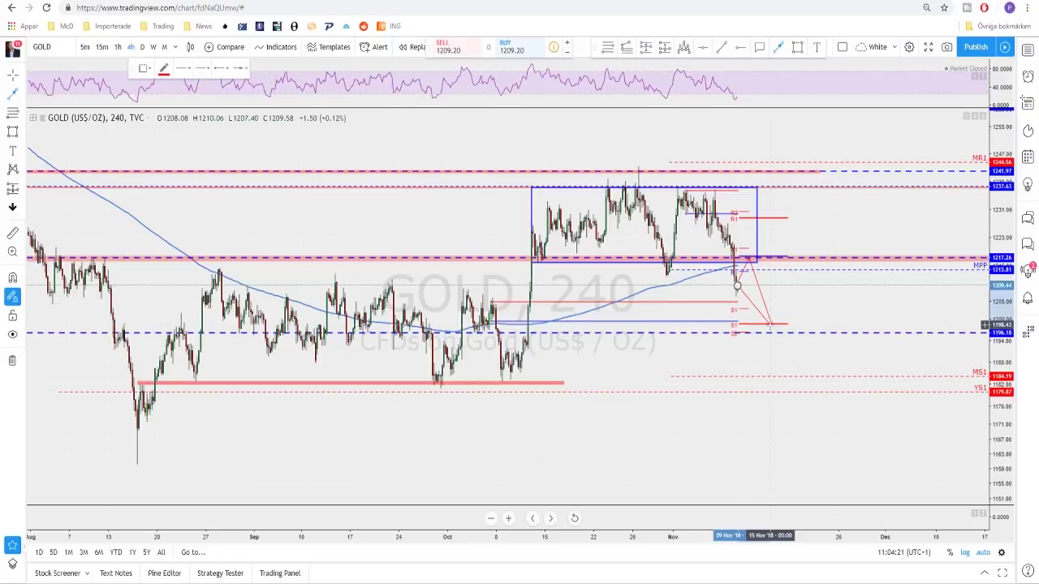
pyautogui.click(770, 324)
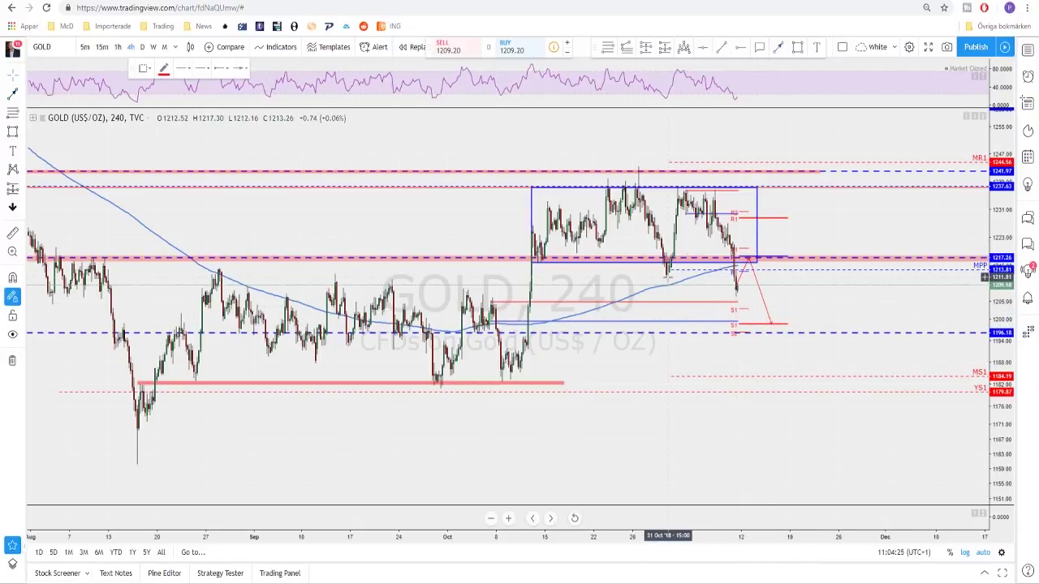
# Step: Load the USOIL chart on the daily timeframe and examine how price approaches the red zone at 58.73
pyautogui.press('Down')
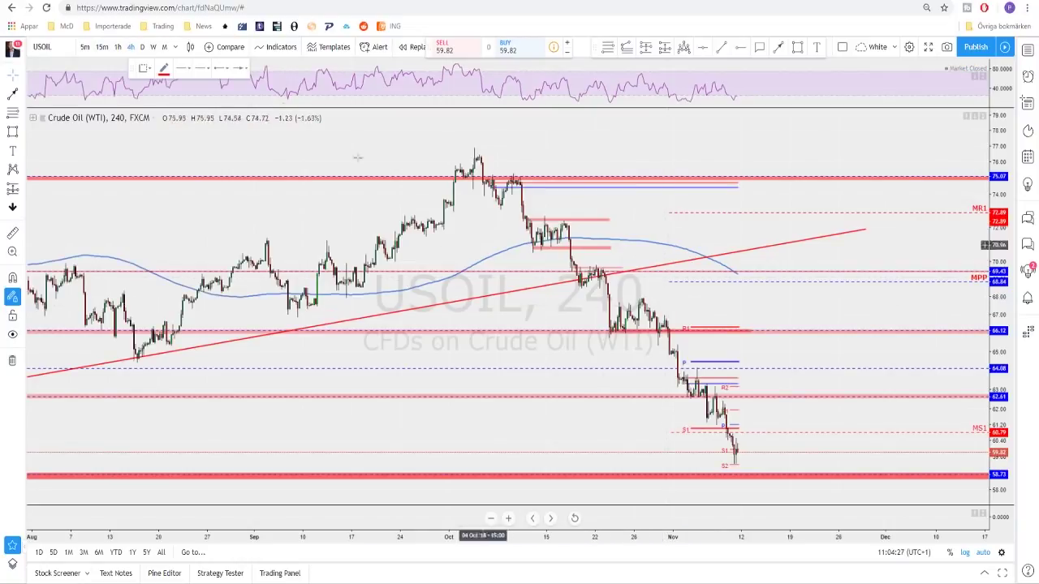
pyautogui.click(143, 47)
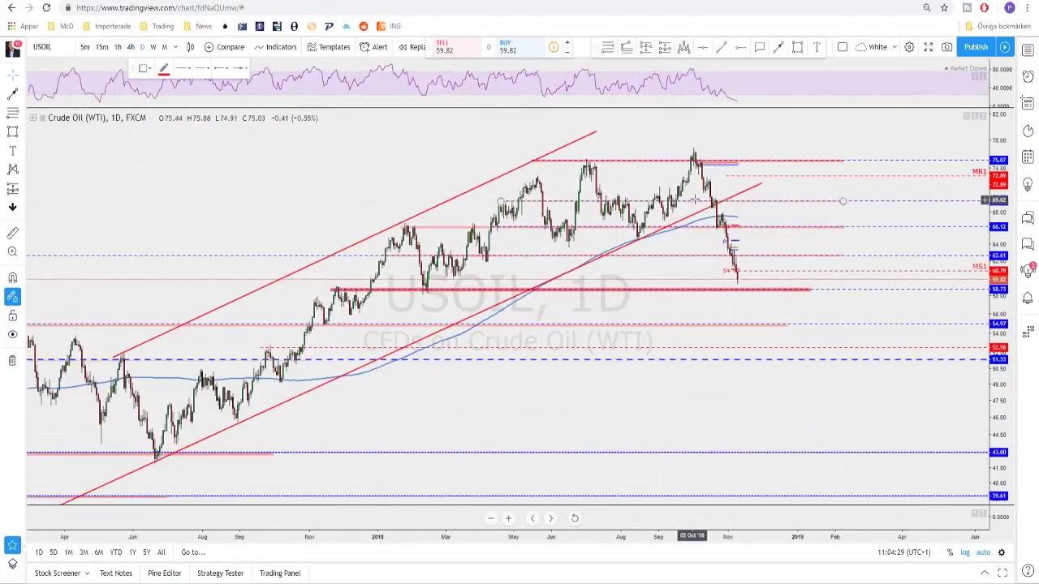
pyautogui.scroll(-1, 702, 235)
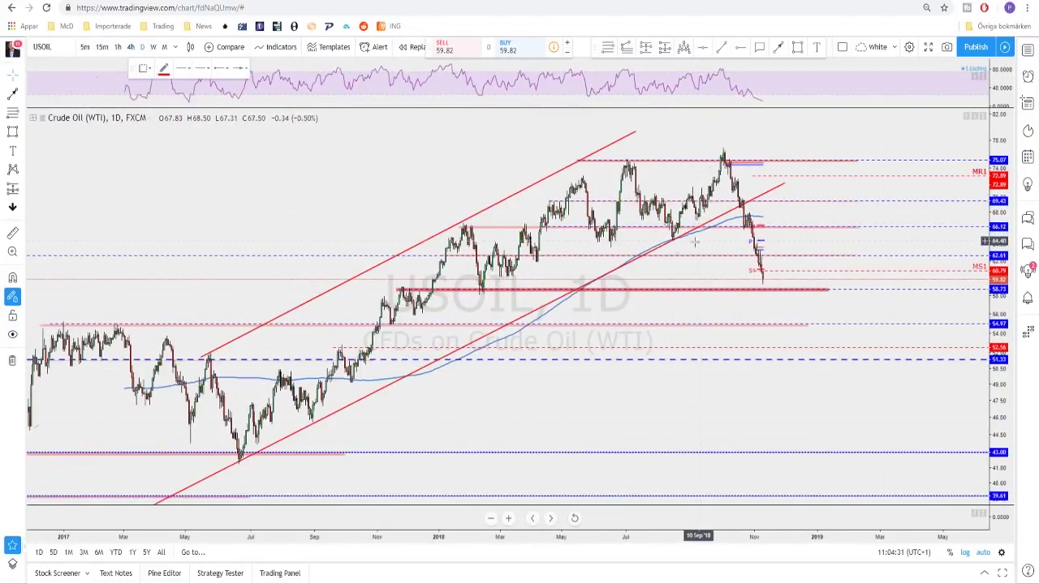
pyautogui.click(462, 293)
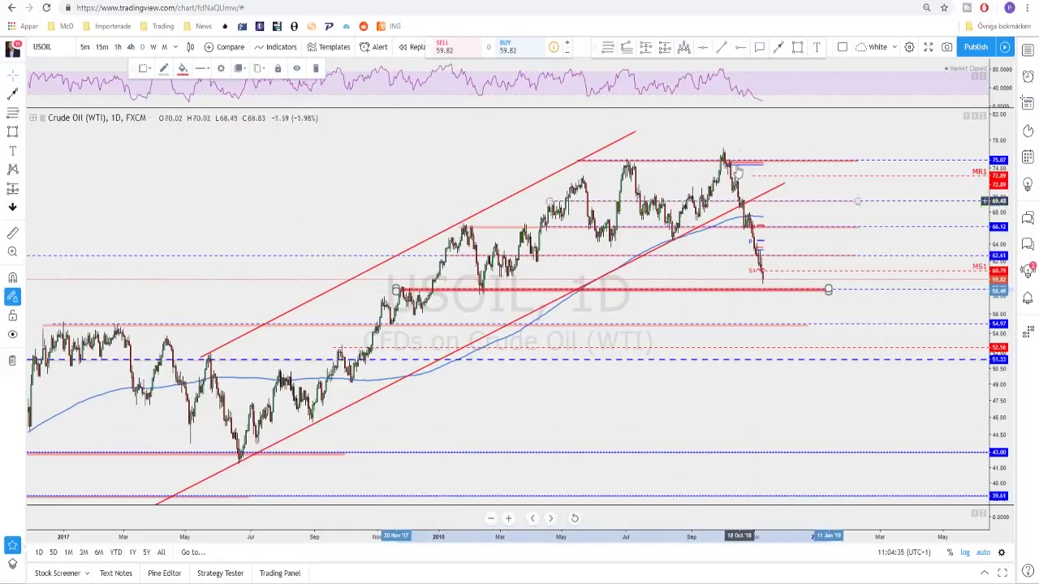
pyautogui.scroll(1, 714, 261)
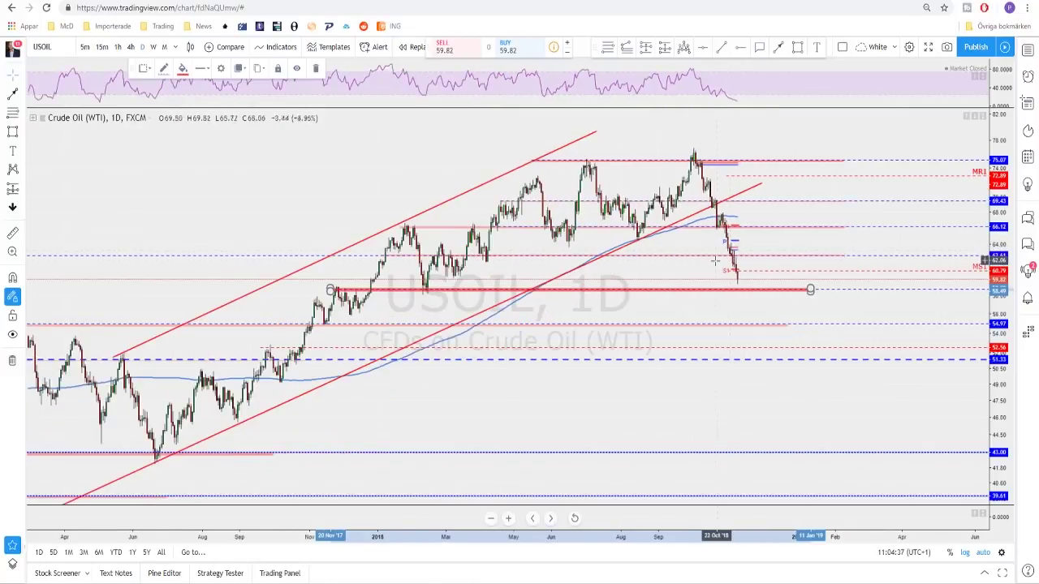
pyautogui.scroll(-1, 710, 263)
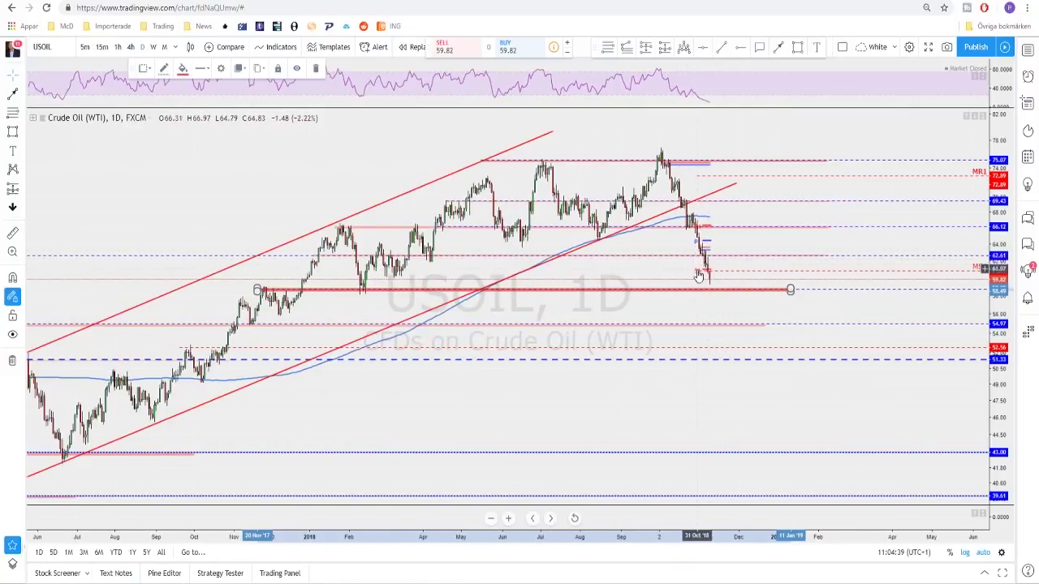
pyautogui.scroll(1, 715, 276)
pyautogui.scroll(-1, 732, 299)
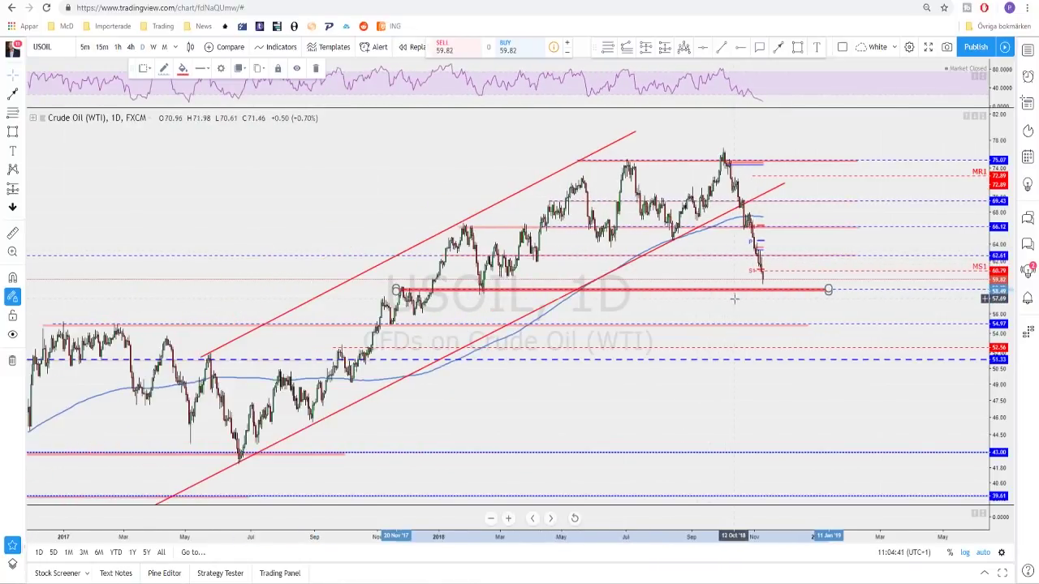
pyautogui.scroll(-1, 734, 299)
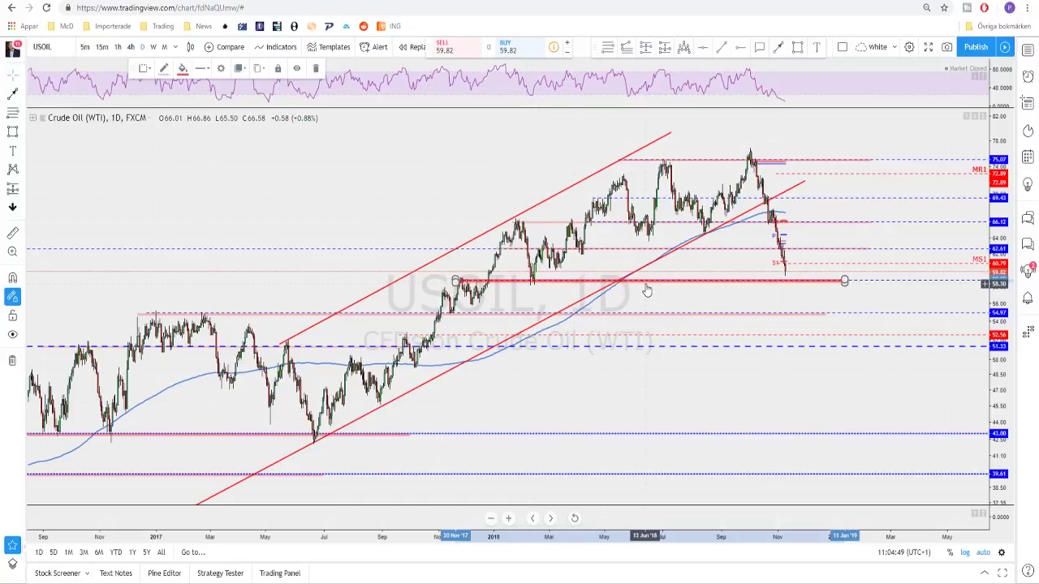
pyautogui.scroll(2, 670, 283)
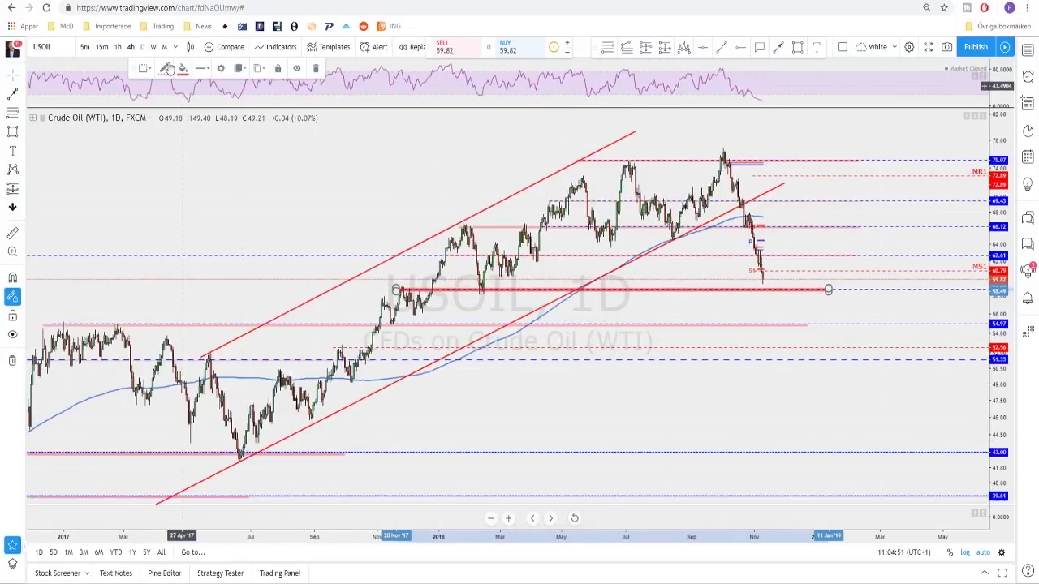
# Step: Switch USOIL to the 4-hour timeframe and draw an arrow projection from about 59.79 up to 61.15, and down to 58.74
pyautogui.click(130, 47)
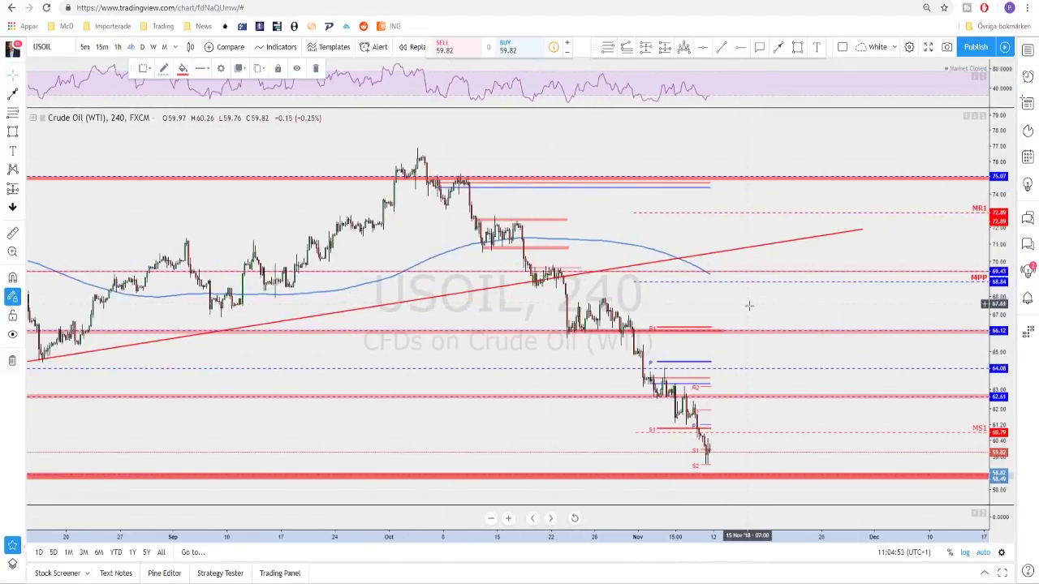
pyautogui.click(779, 49)
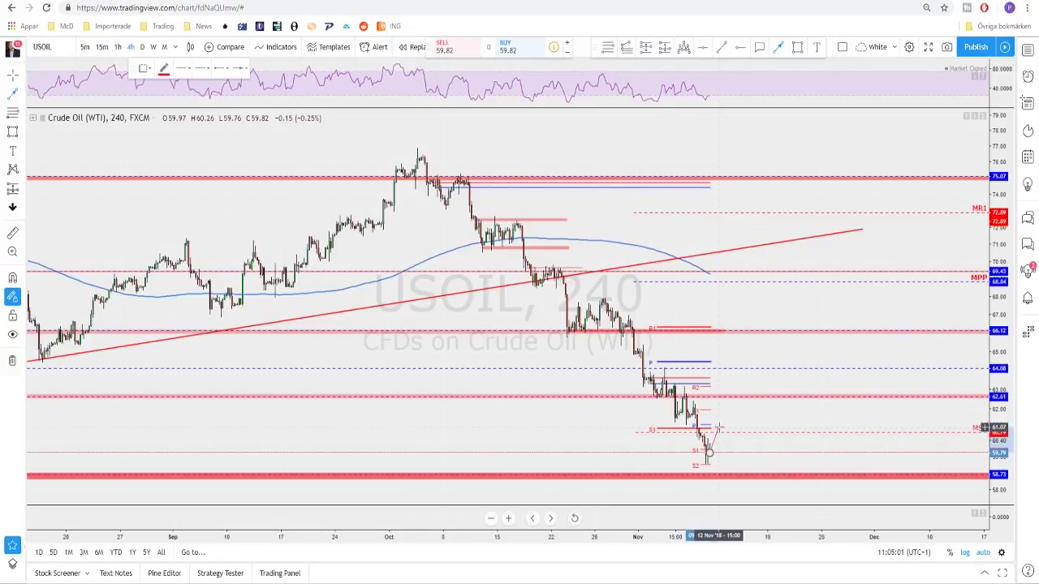
pyautogui.click(719, 425)
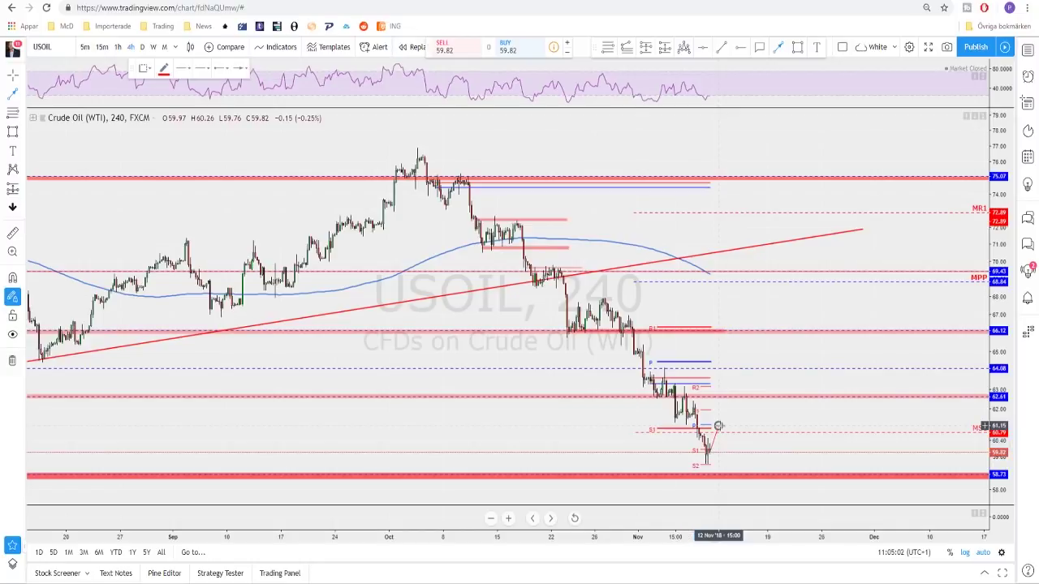
pyautogui.click(738, 474)
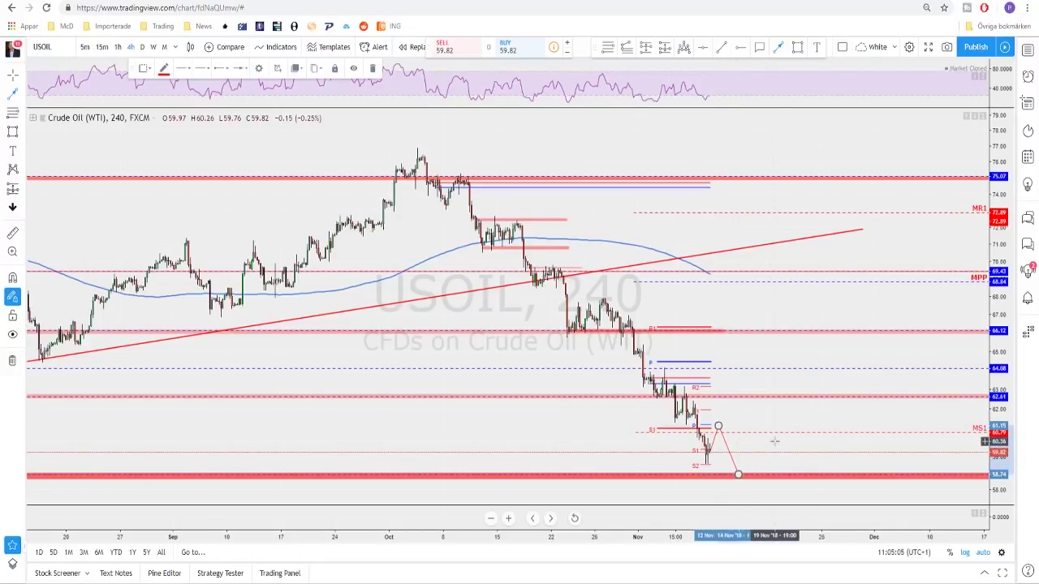
pyautogui.scroll(-1, 776, 441)
pyautogui.scroll(-5, 775, 440)
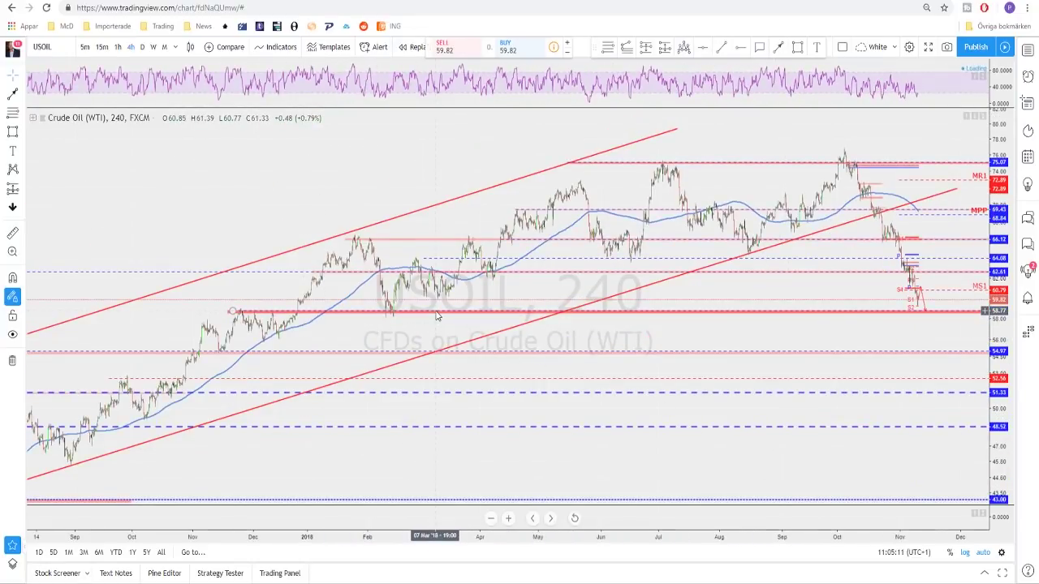
# Step: Load the EURUSD chart on the daily timeframe and examine price action around the 1.15317 and 1.13163 levels
pyautogui.press('Down')
pyautogui.scroll(5, 390, 333)
pyautogui.scroll(2, 520, 298)
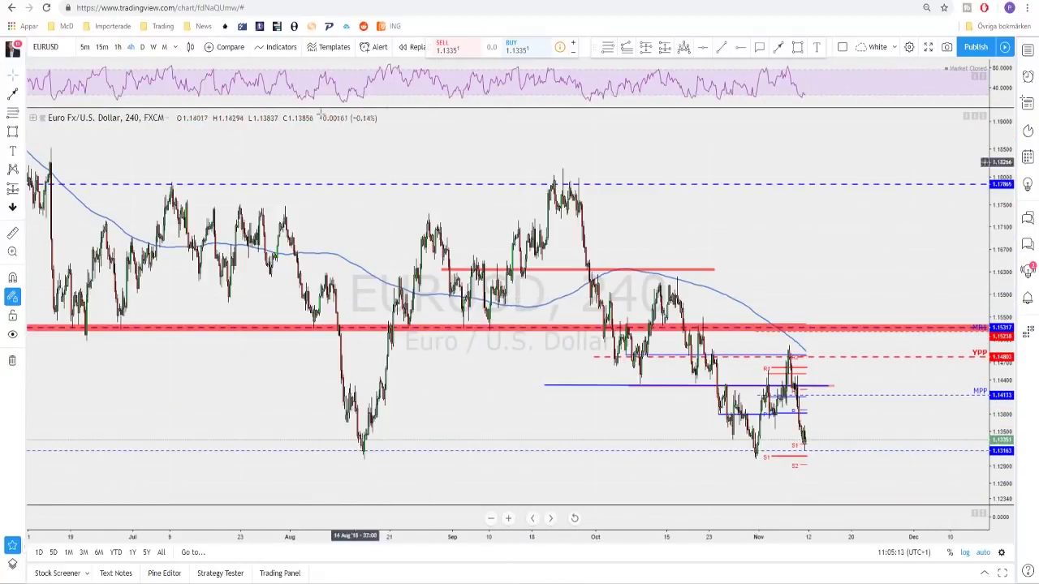
pyautogui.click(143, 48)
pyautogui.scroll(2, 670, 240)
pyautogui.scroll(5, 654, 370)
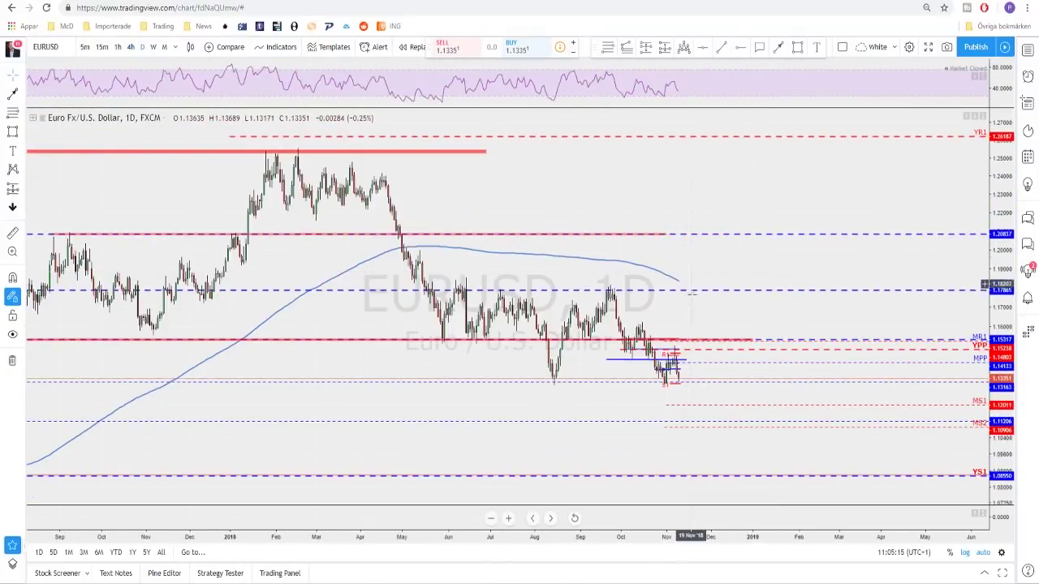
pyautogui.moveTo(618, 366); pyautogui.dragTo(692, 377)
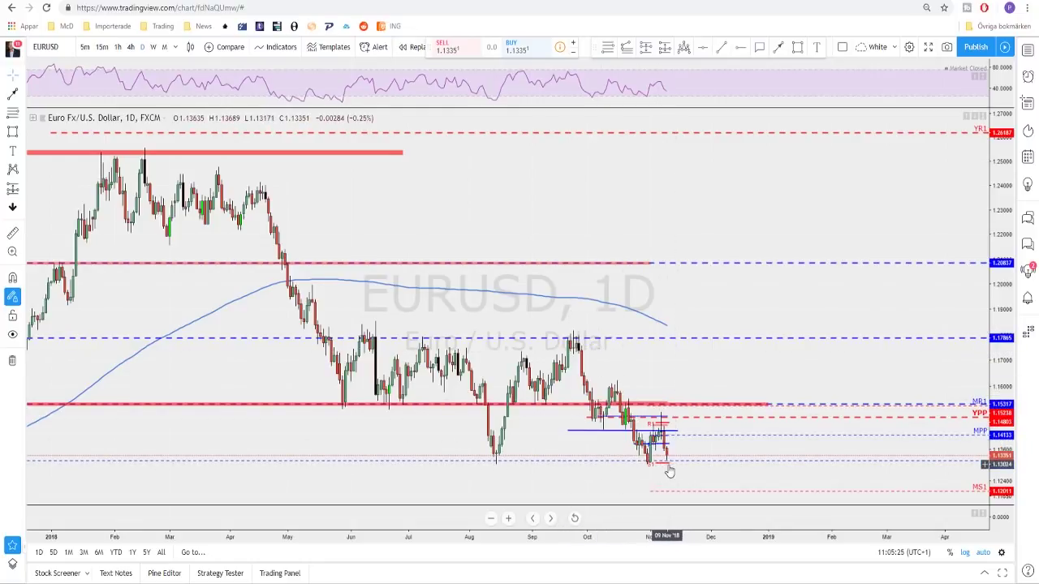
pyautogui.scroll(-2, 678, 467)
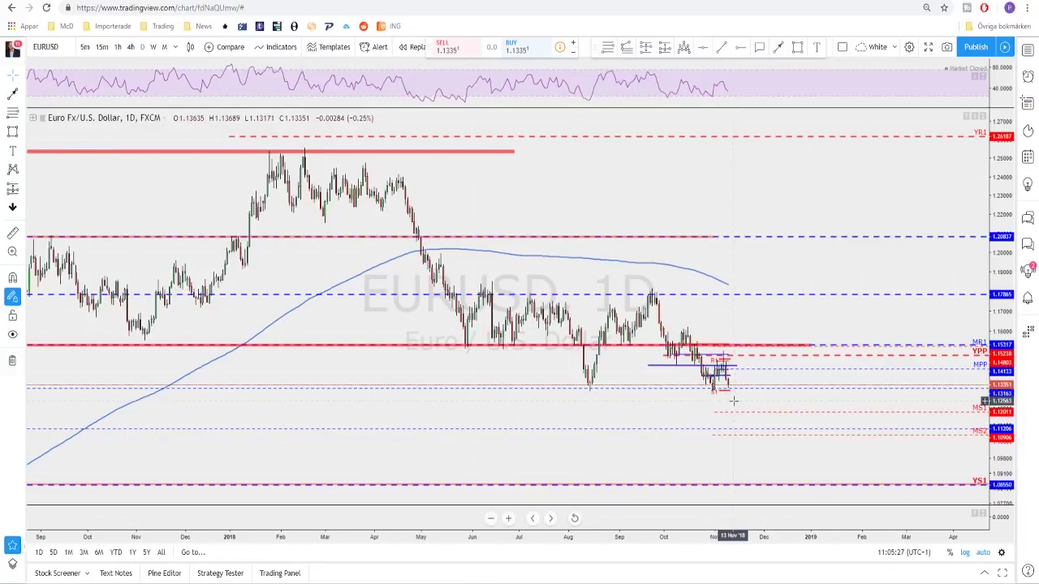
pyautogui.scroll(-3, 733, 400)
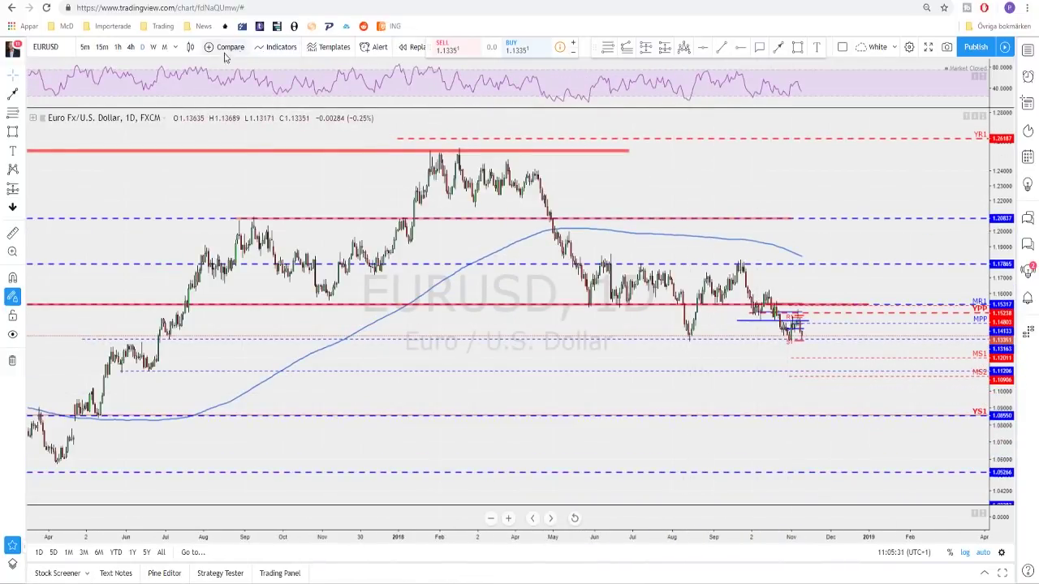
# Step: Switch EURUSD to the 4-hour timeframe and examine the recent decline toward the 1.13163 level
pyautogui.click(131, 47)
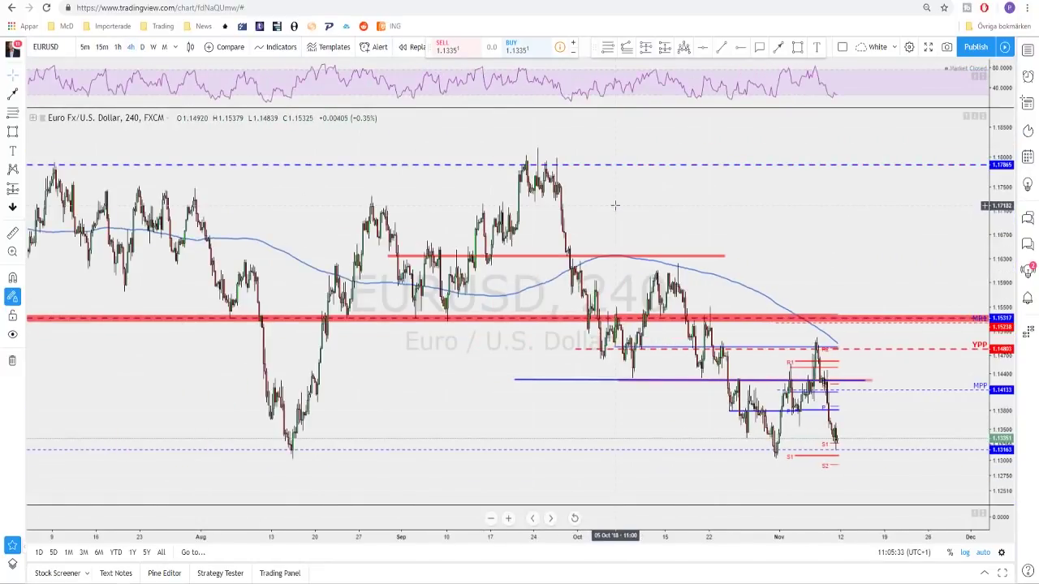
pyautogui.scroll(2, 626, 232)
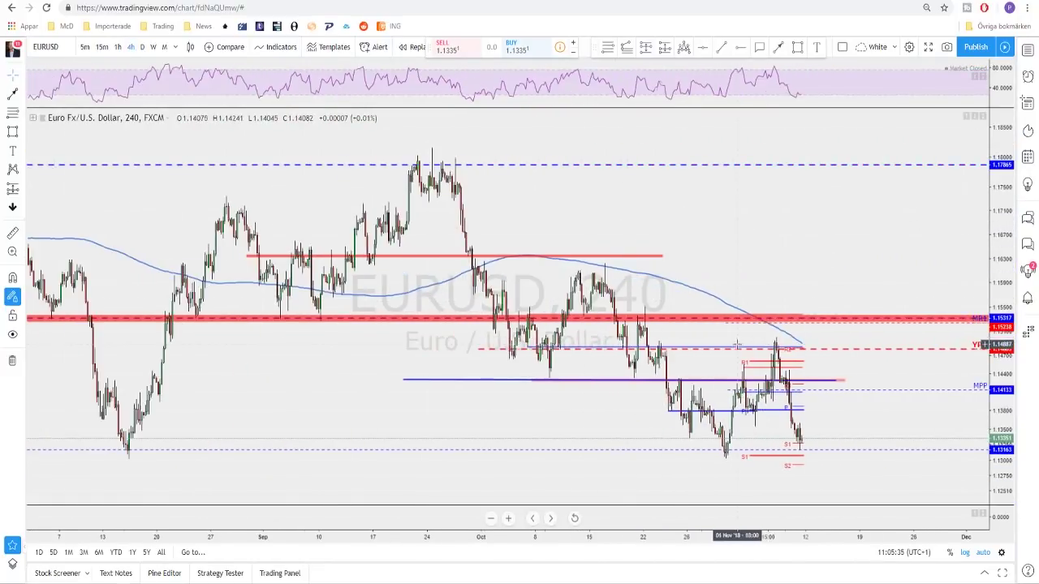
pyautogui.scroll(-1, 804, 418)
pyautogui.scroll(2, 801, 422)
pyautogui.scroll(3, 755, 422)
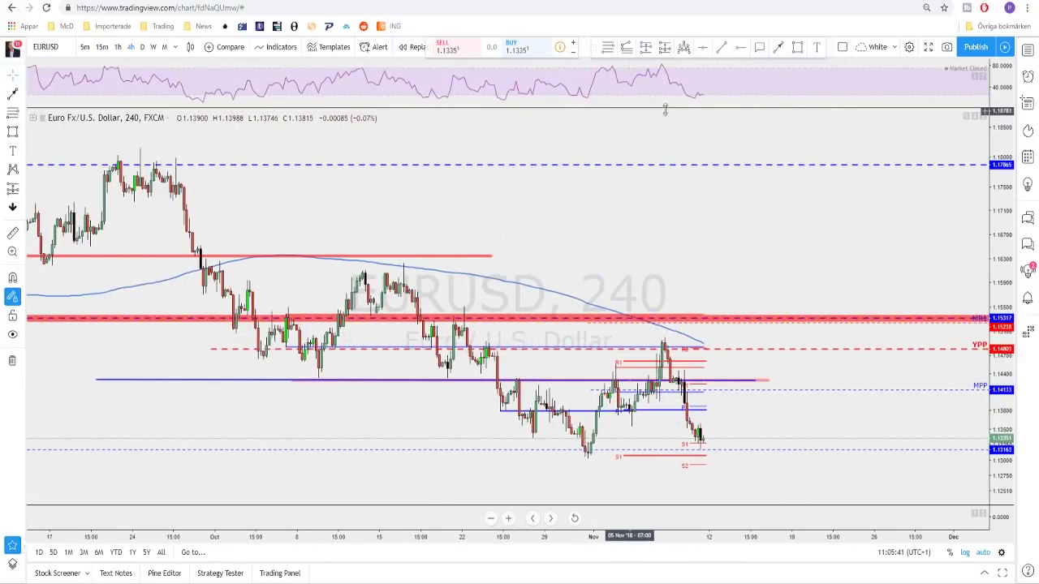
# Step: Draw an arrow on EURUSD from about 1.1329 up to the blue and red line near 1.1429
pyautogui.click(781, 47)
pyautogui.click(706, 442)
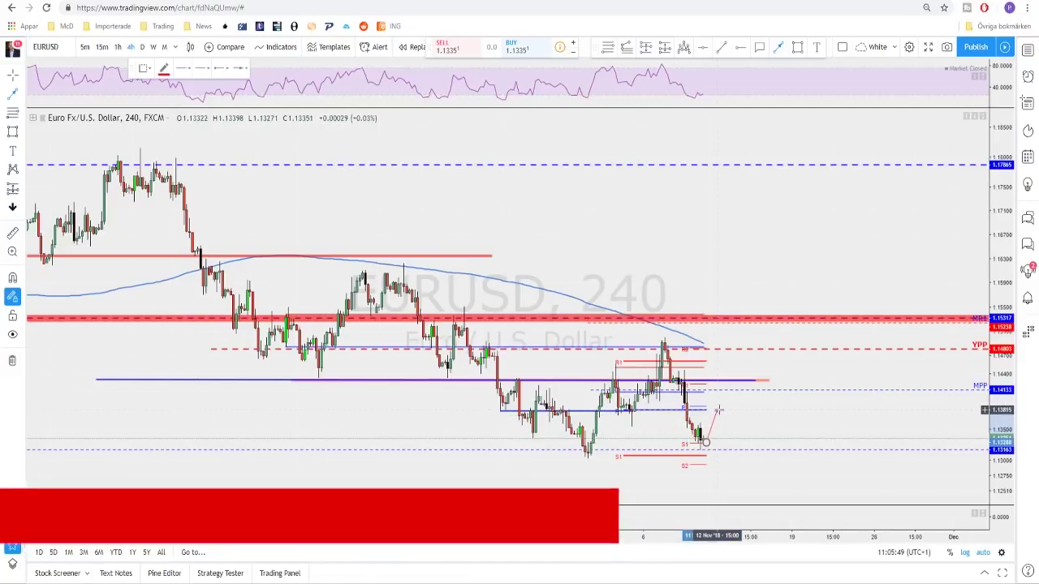
pyautogui.moveTo(717, 410); pyautogui.dragTo(735, 451)
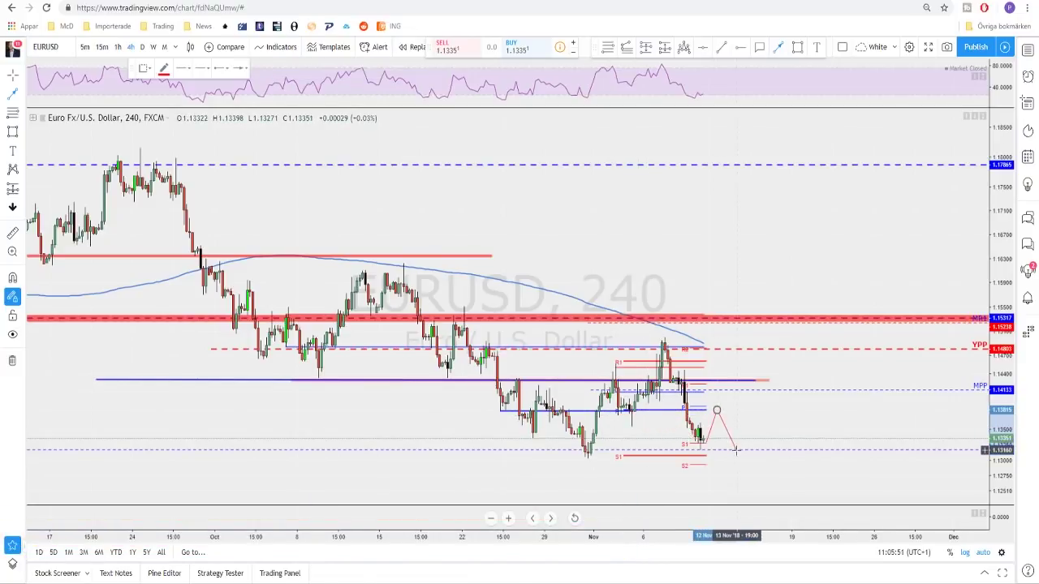
pyautogui.press('Escape')
pyautogui.click(717, 411)
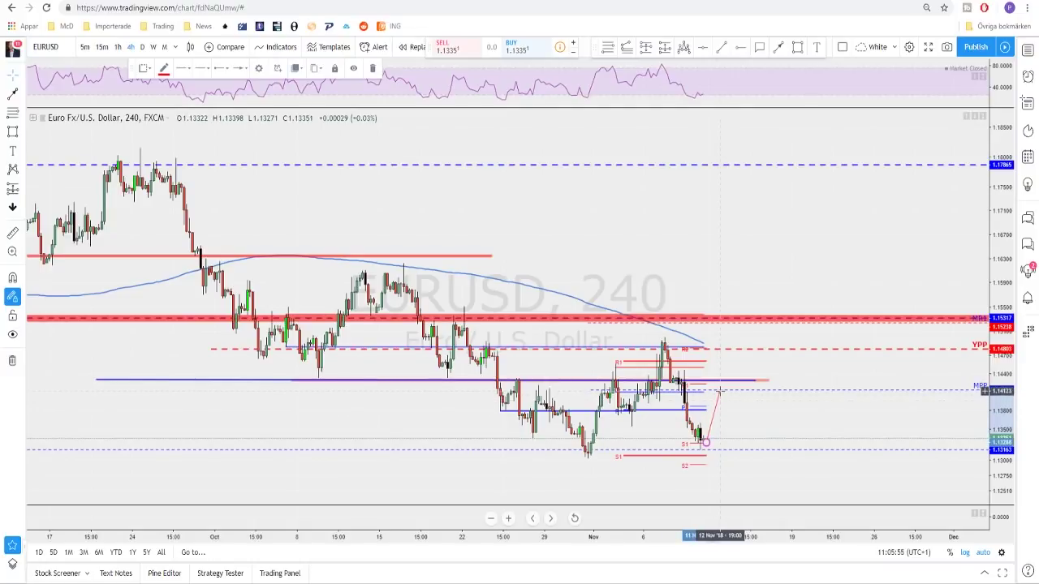
pyautogui.moveTo(711, 385)
pyautogui.mouseDown()
pyautogui.moveTo(290, 389)
pyautogui.moveTo(727, 386)
pyautogui.mouseUp()
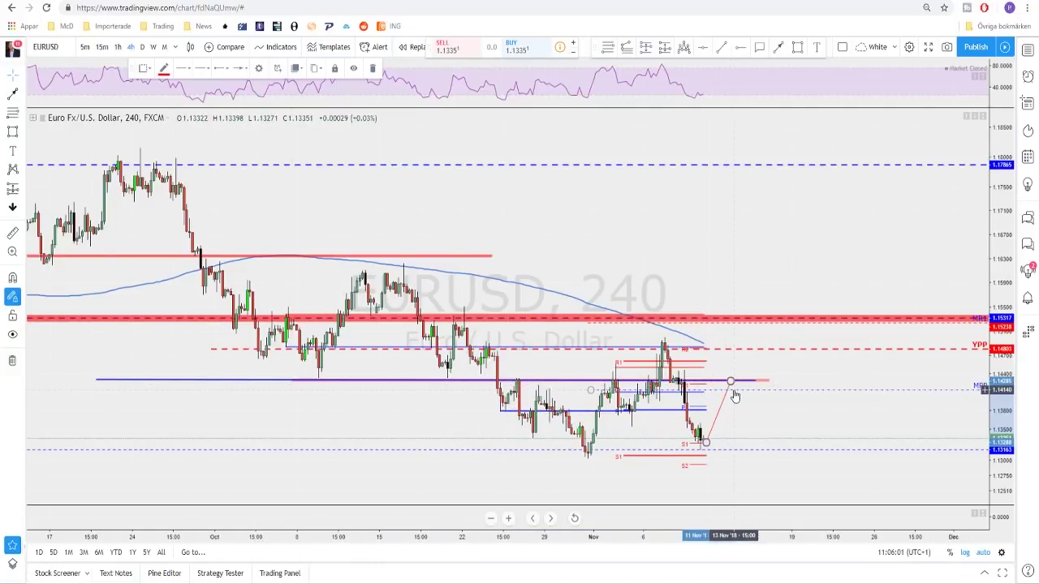
# Step: Draw a second EURUSD arrow from the first arrow's tip near 1.1429 down to just above the 1.13163 level
pyautogui.scroll(-2, 734, 396)
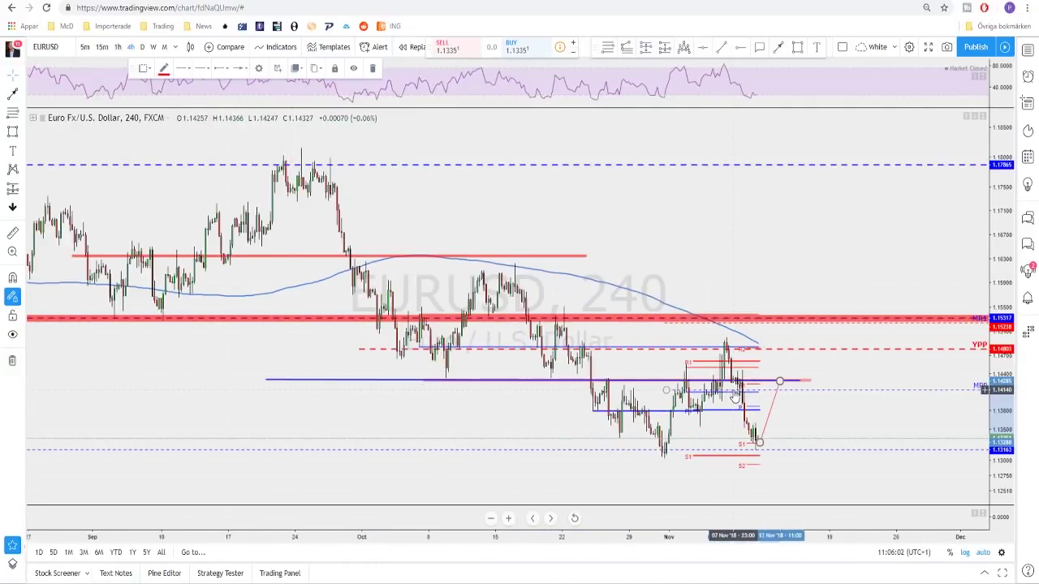
pyautogui.click(780, 46)
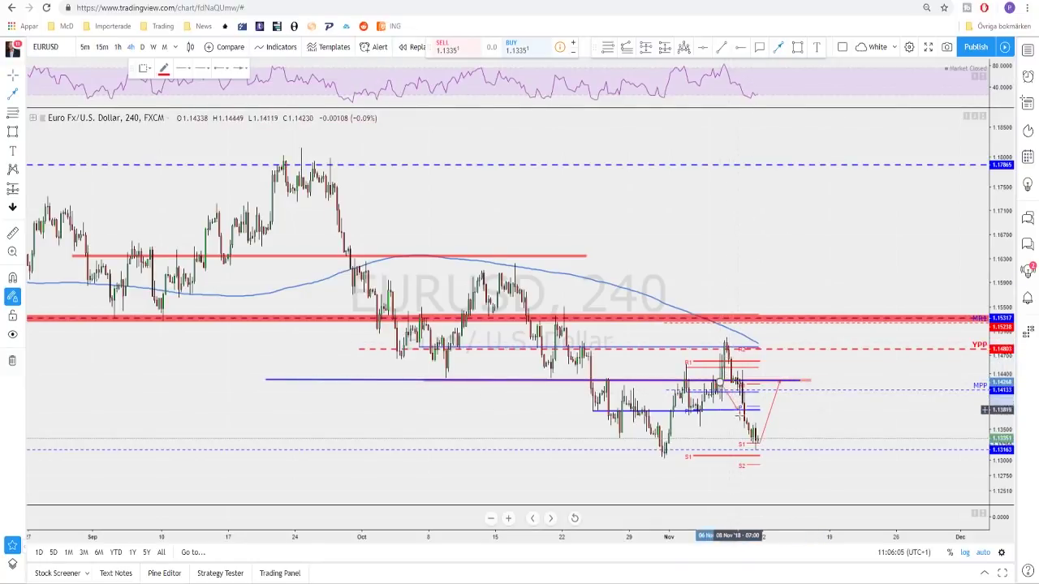
pyautogui.scroll(2, 726, 308)
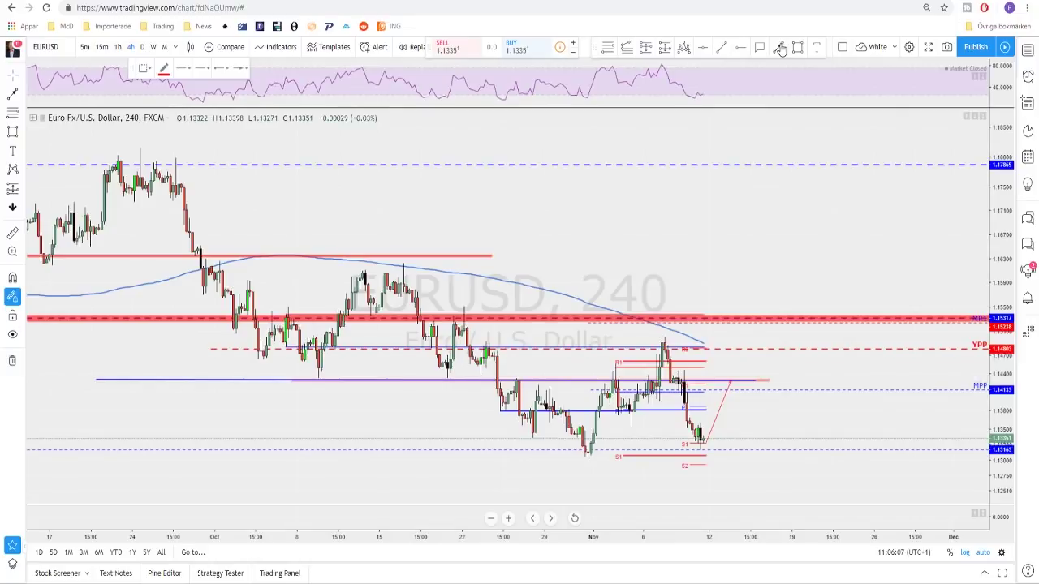
pyautogui.click(730, 380)
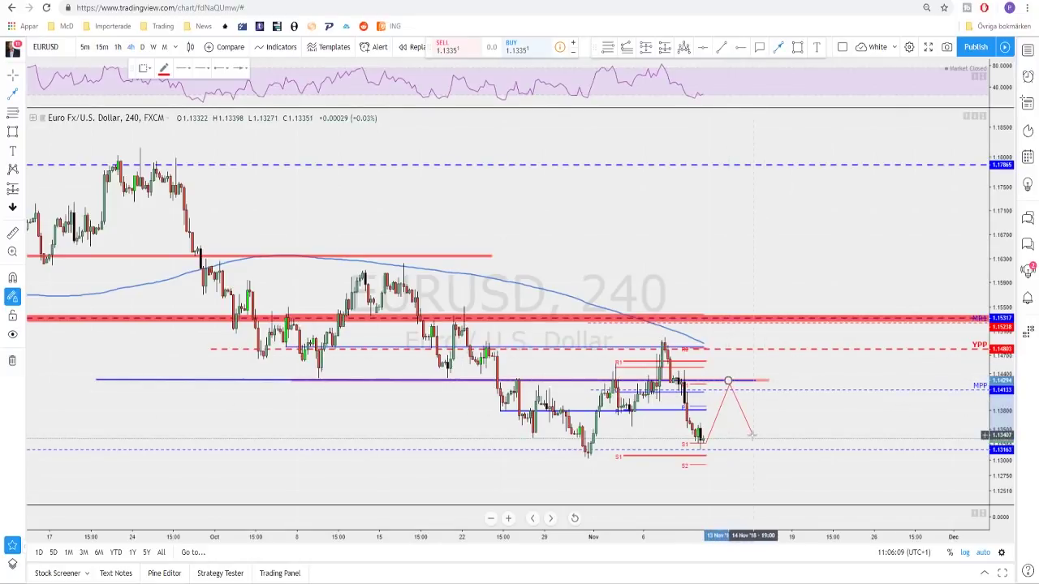
pyautogui.click(756, 447)
pyautogui.click(772, 425)
pyautogui.scroll(1, 769, 424)
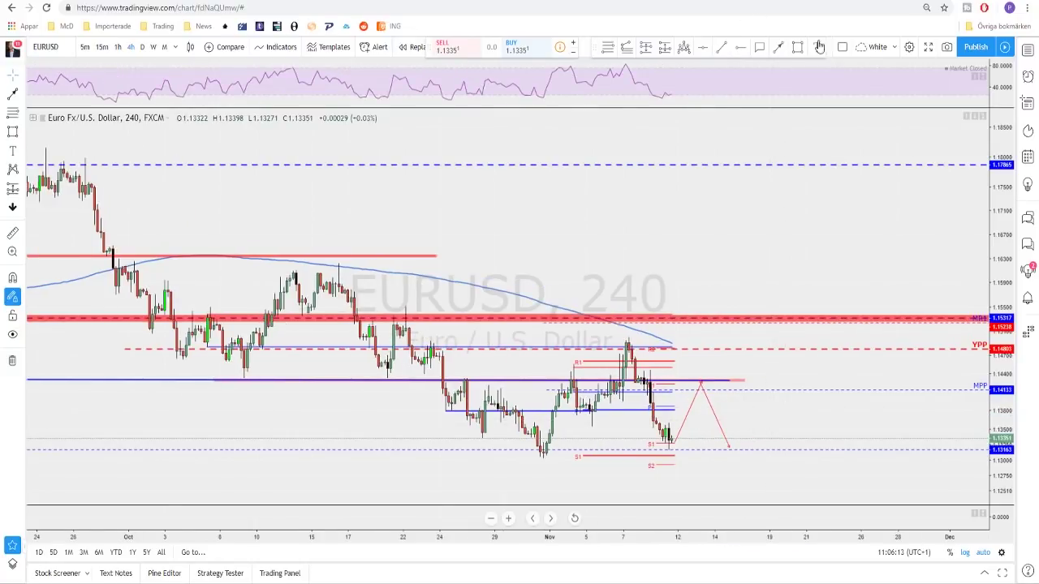
# Step: Try a EURUSD short position from about 1.1426 with the stop near 1.1509 and the target near 1.1240, and delete it
pyautogui.click(647, 51)
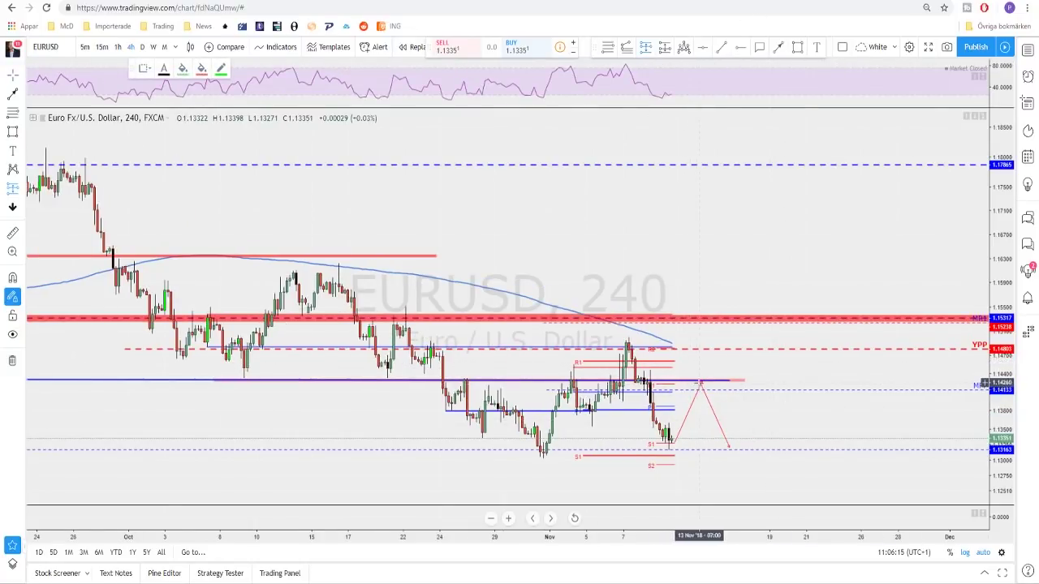
pyautogui.click(699, 380)
pyautogui.moveTo(705, 325); pyautogui.dragTo(696, 332)
pyautogui.moveTo(699, 445); pyautogui.dragTo(699, 448)
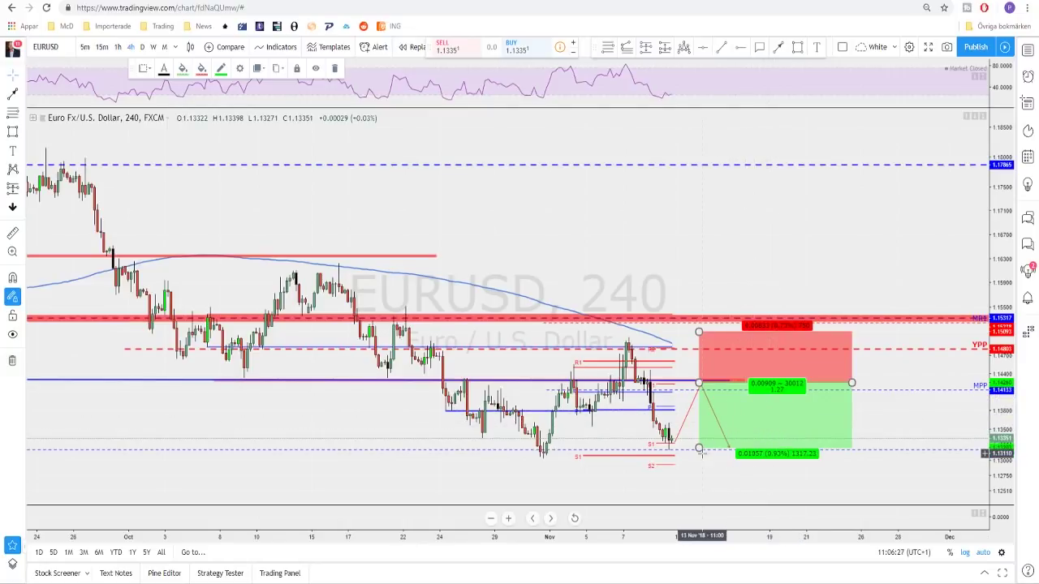
pyautogui.moveTo(703, 454); pyautogui.dragTo(711, 498)
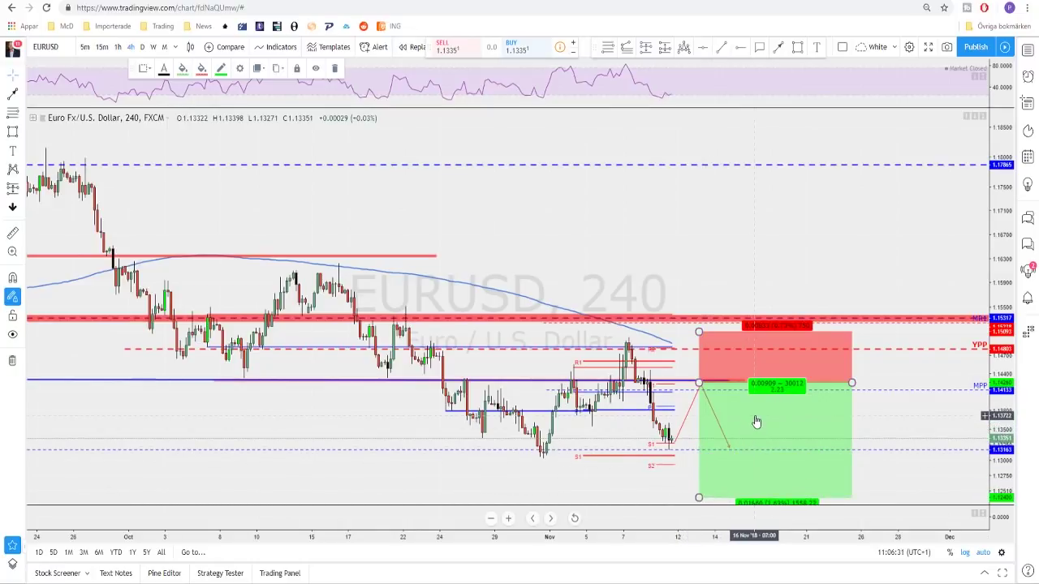
pyautogui.press('Delete')
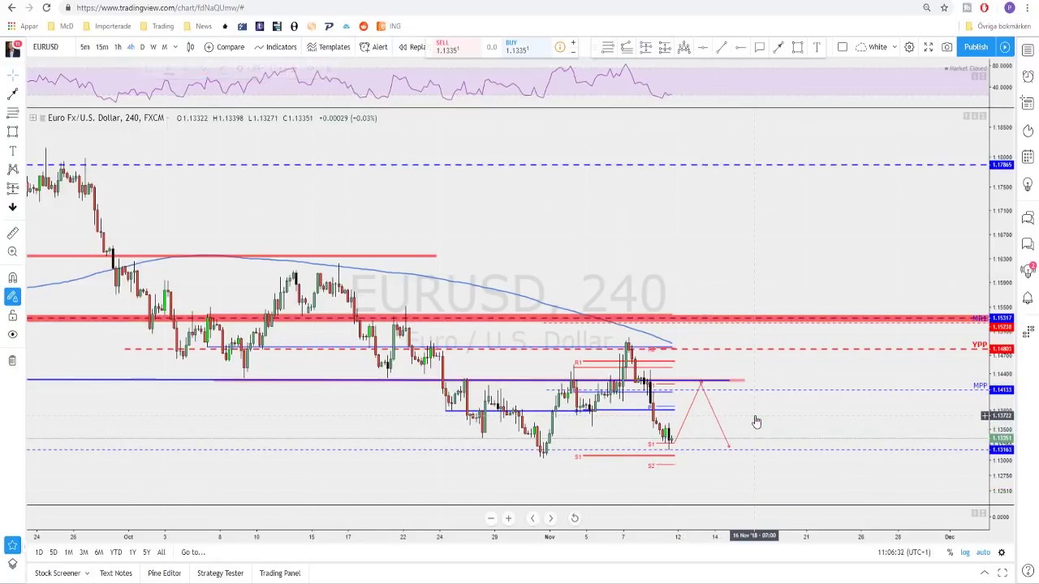
# Step: Switch EURUSD to the daily timeframe and move the falling arrow's tip down to about 1.1125 on 27 Nov
pyautogui.click(142, 46)
pyautogui.scroll(-5, 730, 363)
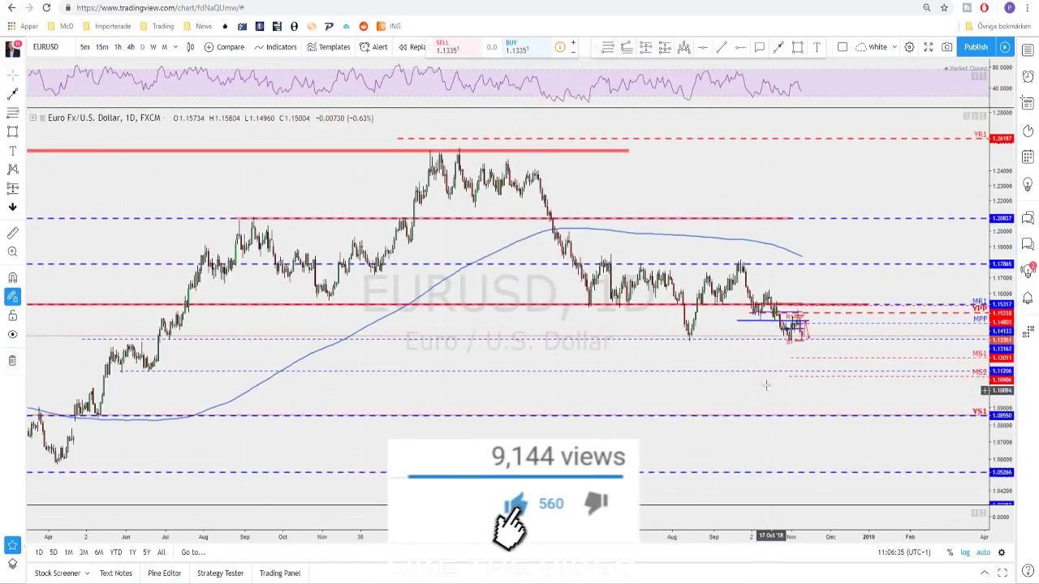
pyautogui.click(809, 339)
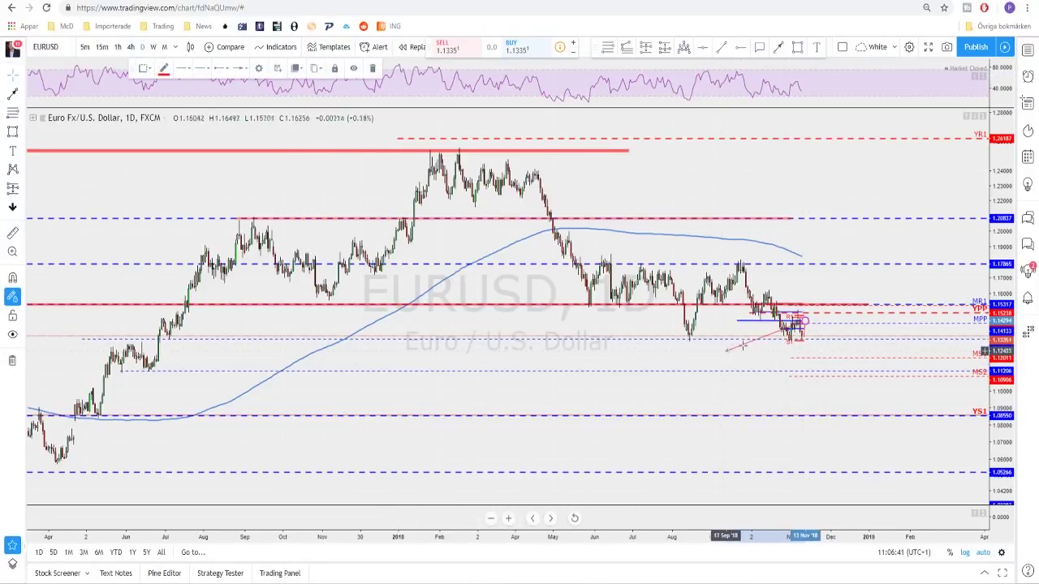
pyautogui.moveTo(848, 365); pyautogui.dragTo(815, 373)
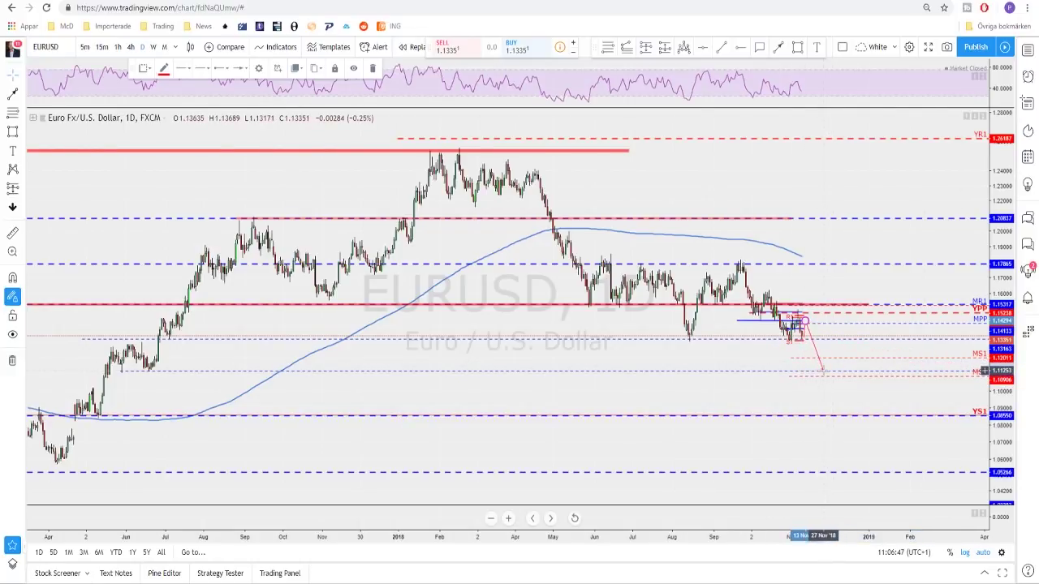
pyautogui.scroll(2, 717, 367)
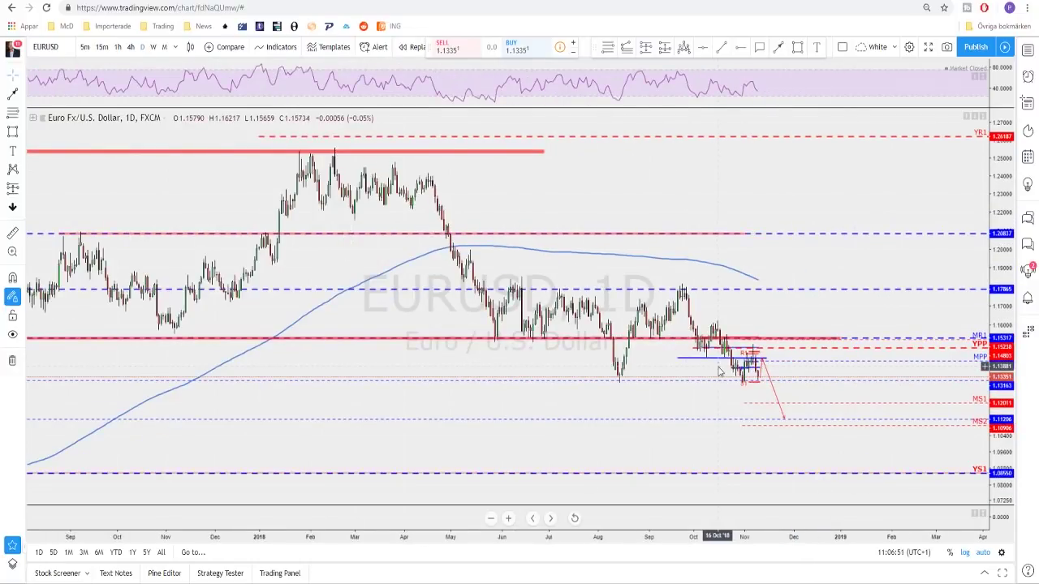
# Step: Load the GBPUSD chart on the daily timeframe and examine price action around the rising blue trendline and the 1.30279 and 1.29223 levels
pyautogui.press('Down')
pyautogui.scroll(2, 698, 347)
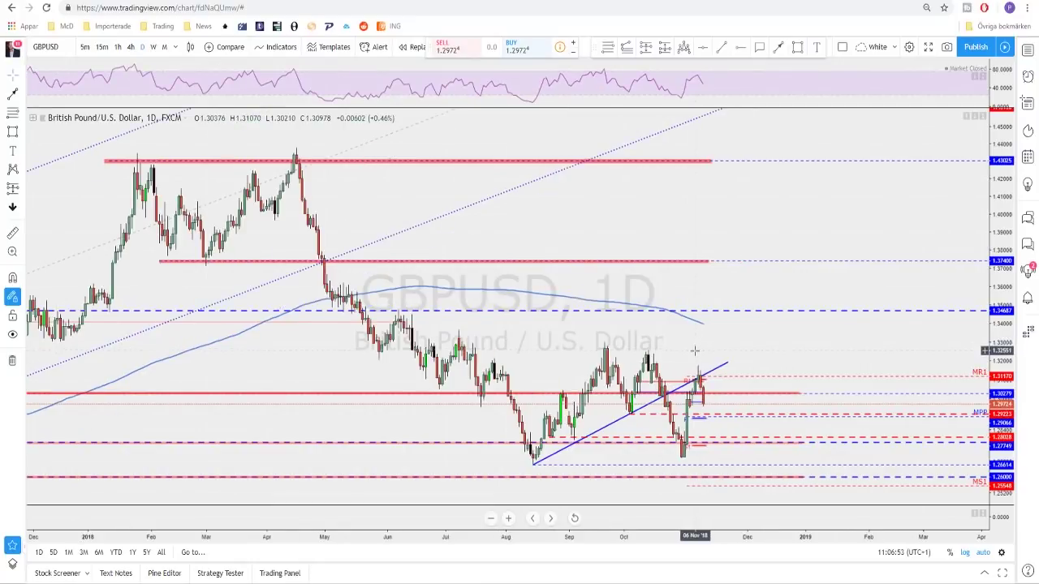
pyautogui.scroll(2, 694, 351)
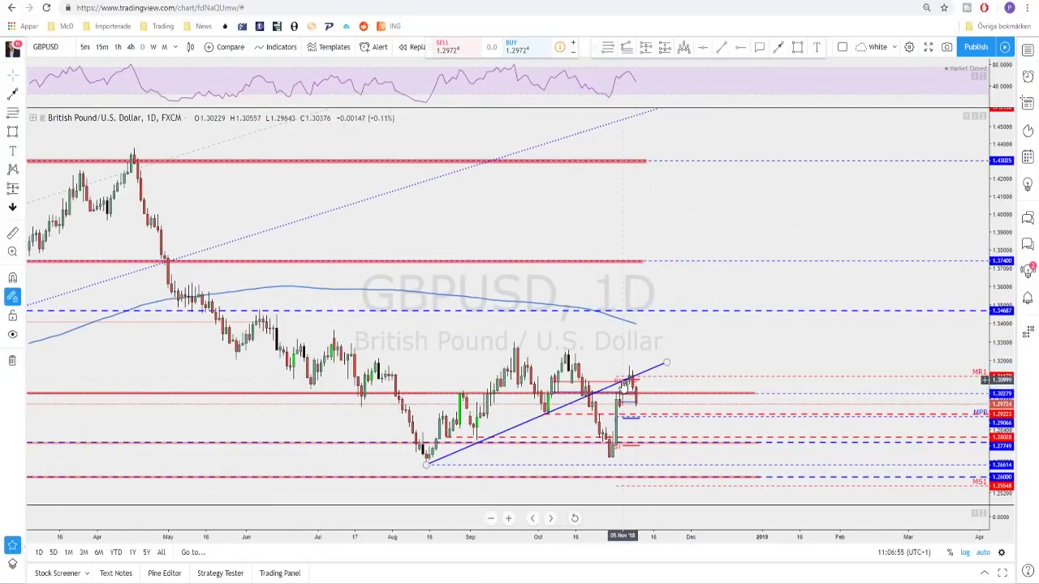
pyautogui.scroll(2, 630, 388)
pyautogui.scroll(2, 564, 257)
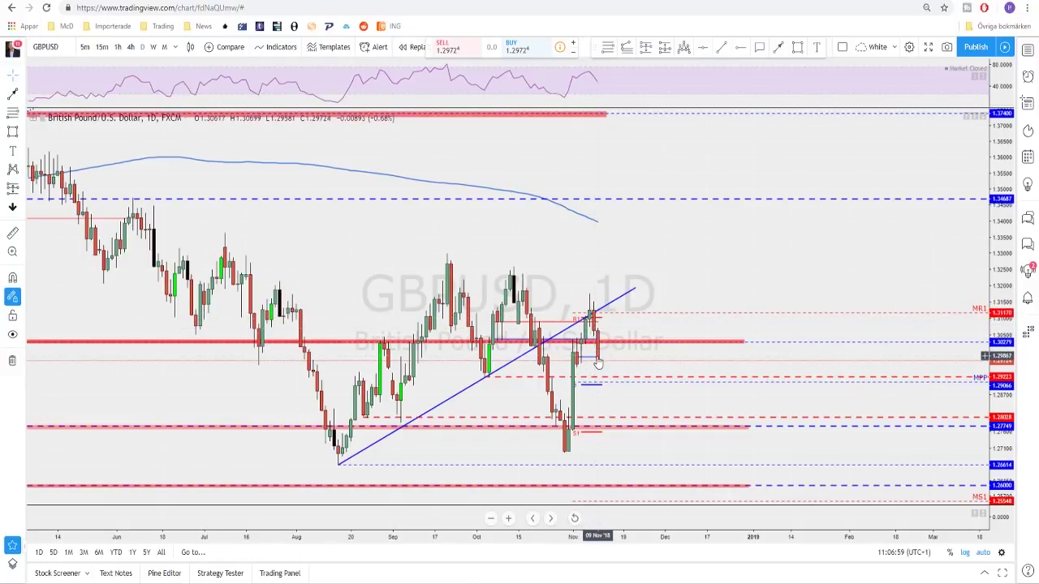
pyautogui.scroll(-1, 605, 360)
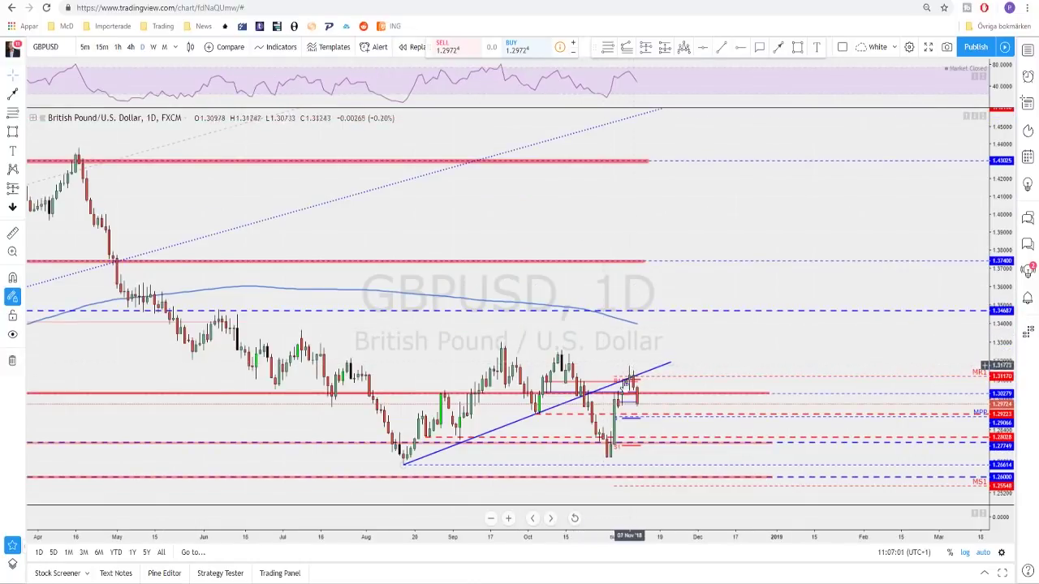
pyautogui.scroll(2, 611, 399)
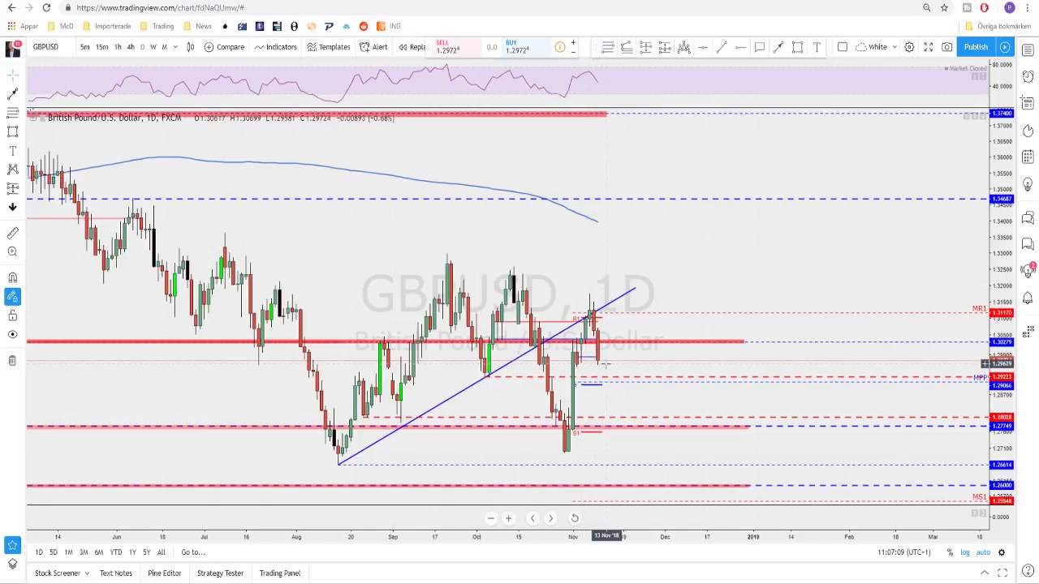
pyautogui.scroll(-2, 606, 365)
pyautogui.scroll(1, 605, 375)
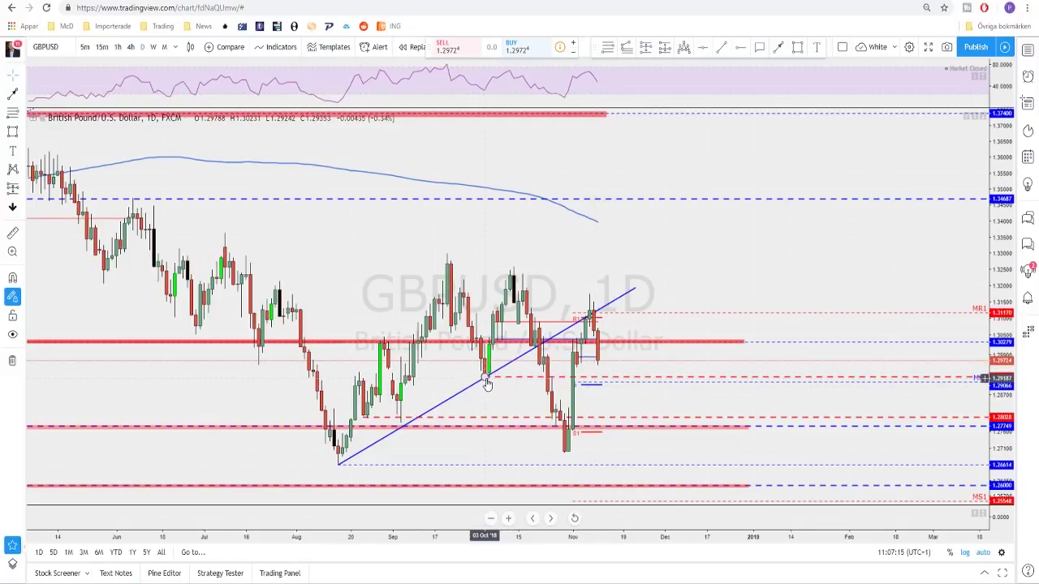
pyautogui.scroll(1, 501, 382)
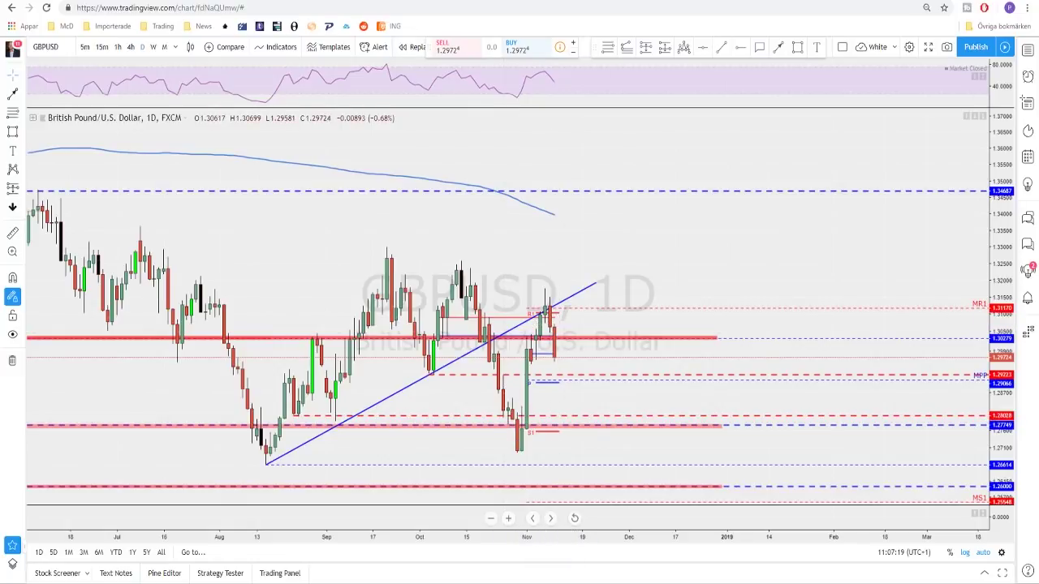
pyautogui.click(781, 47)
pyautogui.click(475, 213)
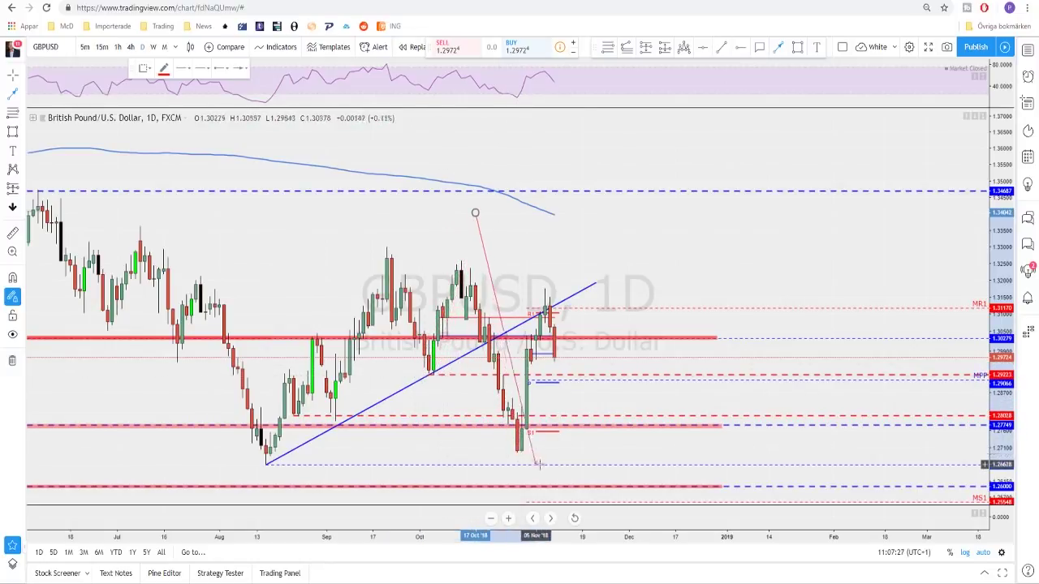
pyautogui.press('Escape')
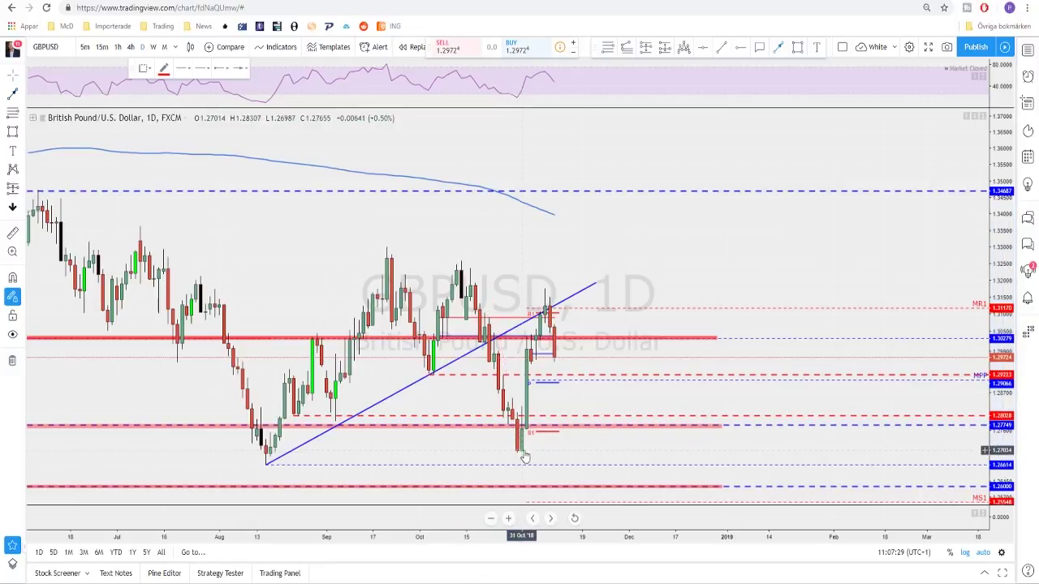
# Step: Switch GBPUSD to the 4-hour timeframe and draw a thin red zone just below about 1.2961, from 2 Nov to 14 Nov
pyautogui.scroll(-2, 527, 448)
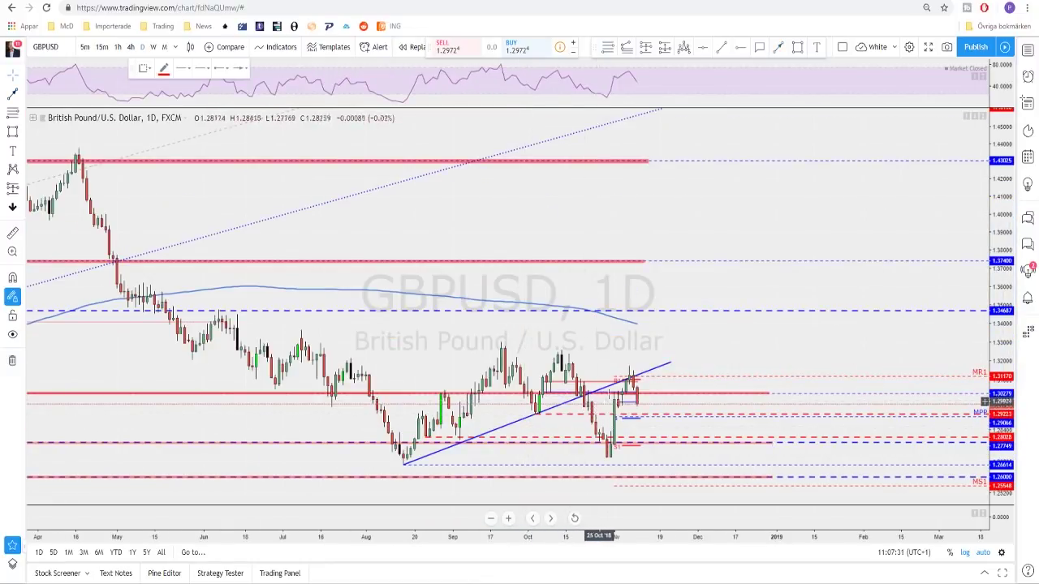
pyautogui.click(131, 47)
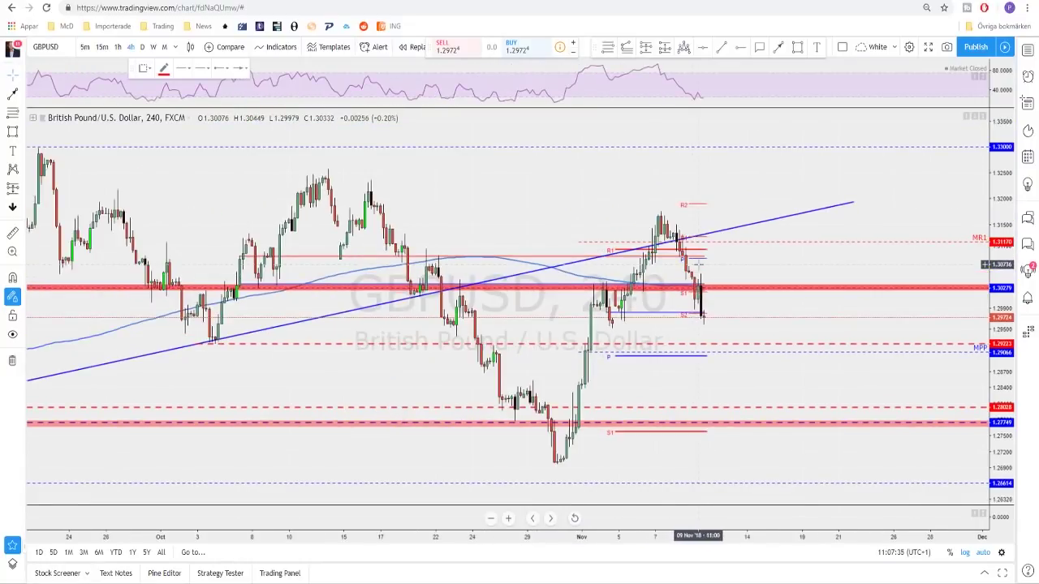
pyautogui.click(800, 49)
pyautogui.click(563, 314)
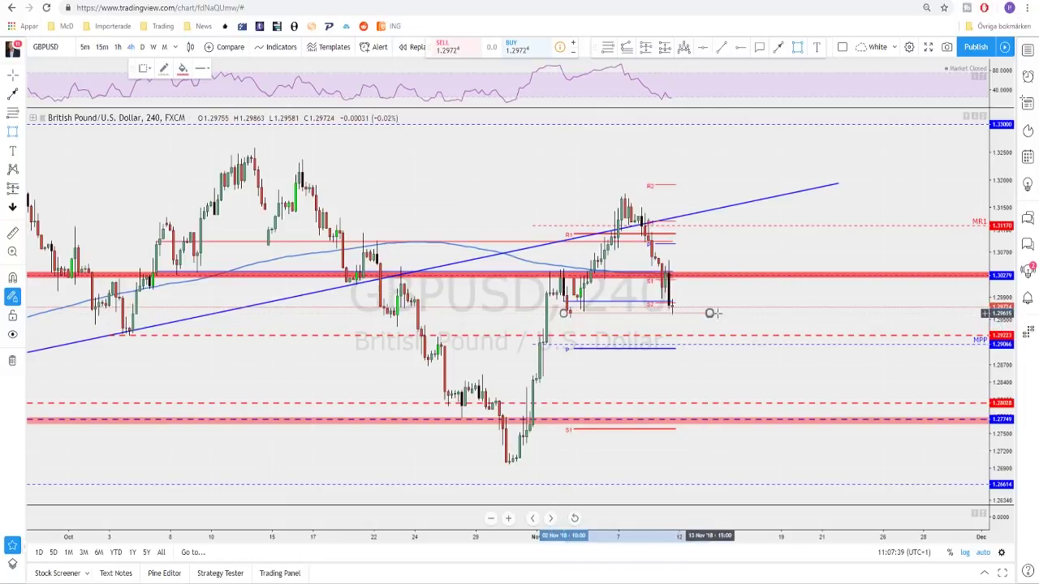
pyautogui.click(733, 315)
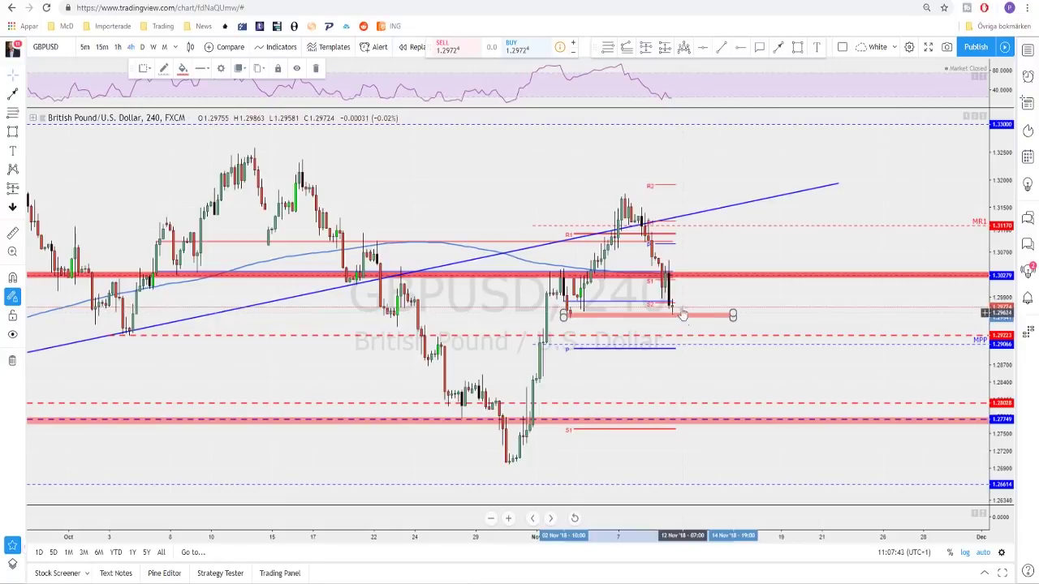
pyautogui.scroll(-2, 666, 316)
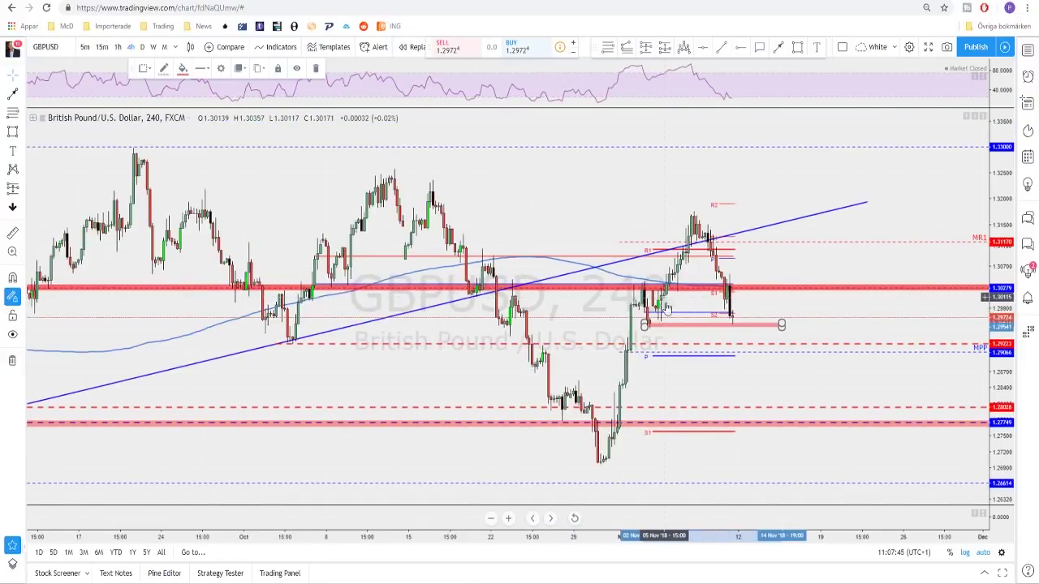
# Step: Try a GBPUSD arrow path dipping below the new zone, retesting near 1.2969 and falling toward the 1.28028 level, and remove it
pyautogui.click(779, 49)
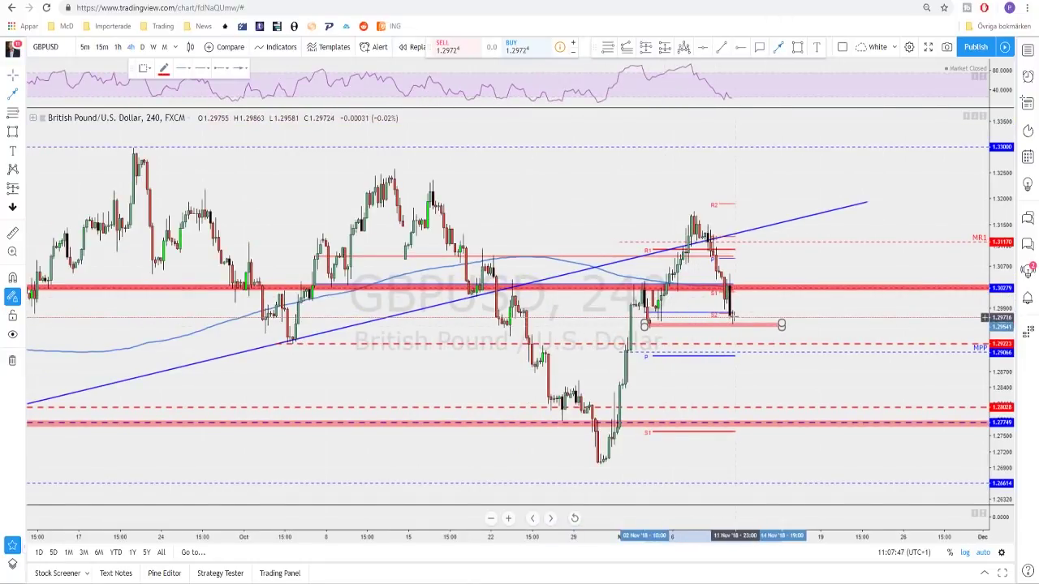
pyautogui.click(743, 320)
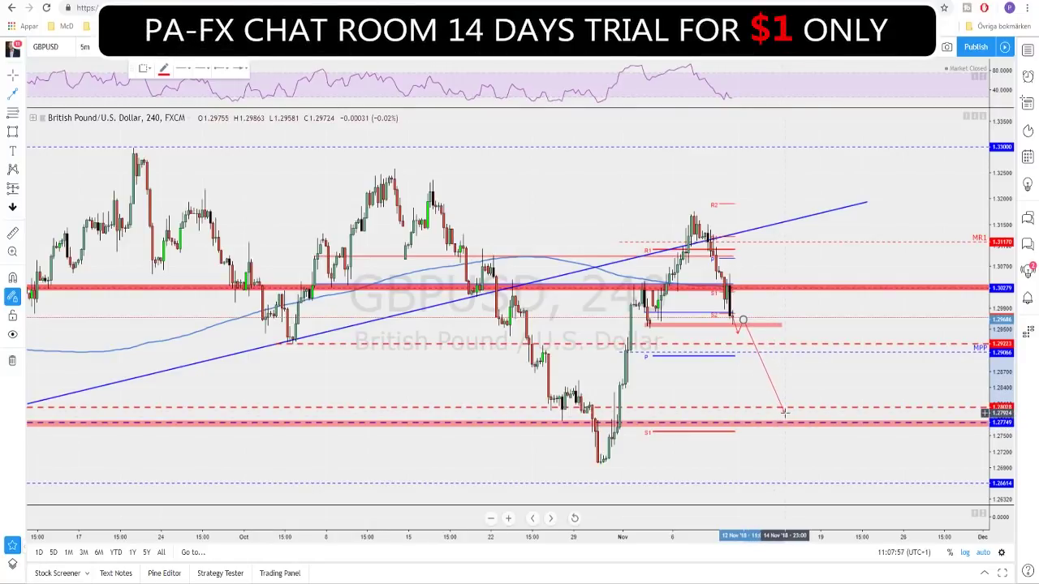
pyautogui.click(739, 333)
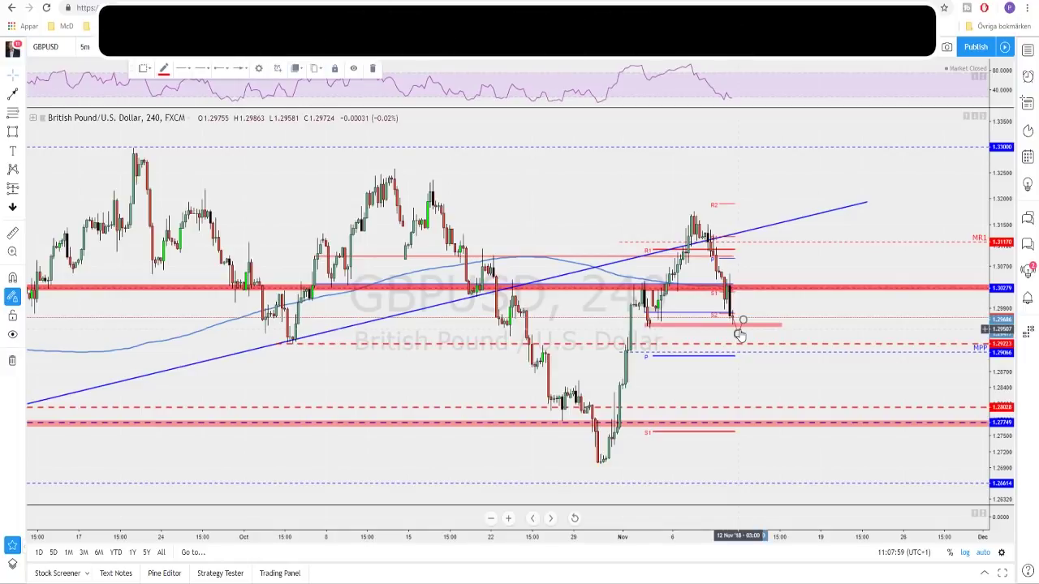
pyautogui.press('Delete')
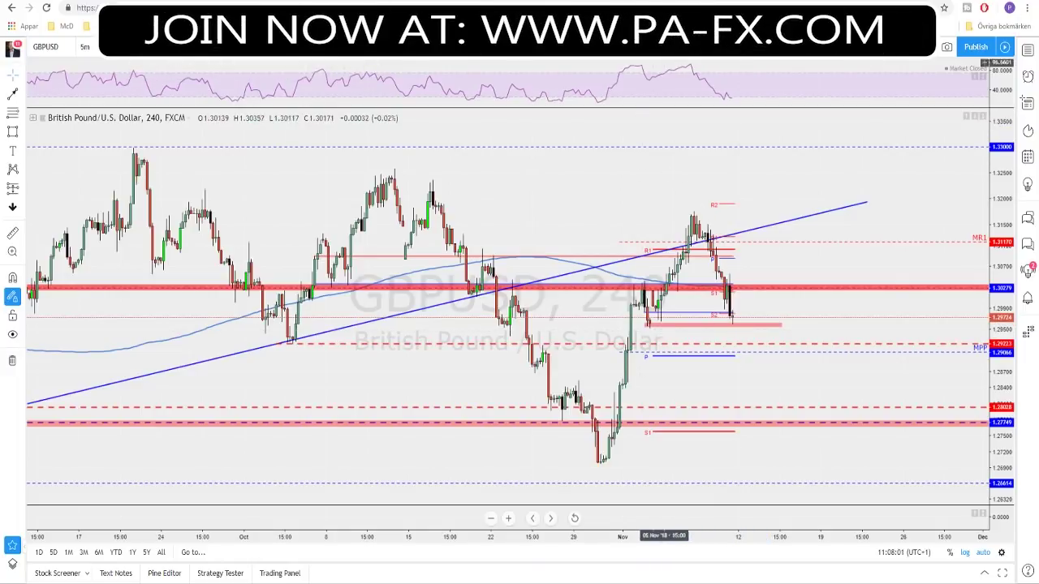
# Step: Draw a GBPUSD arrow path from about 1.2959 up to the red 1.30279 zone and down between the 1.27749 and 1.26614 levels
pyautogui.click(740, 325)
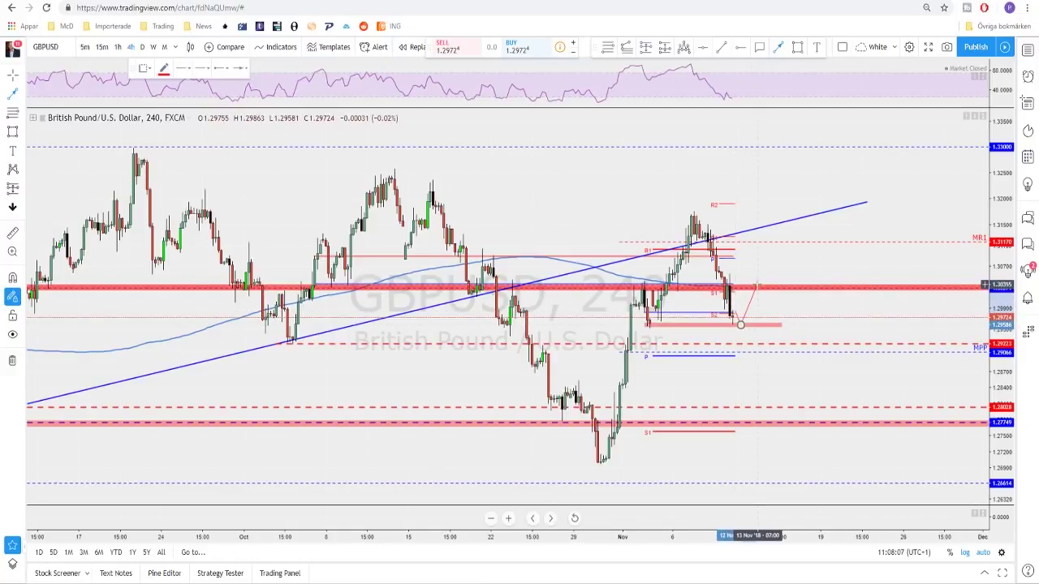
pyautogui.scroll(-3, 741, 325)
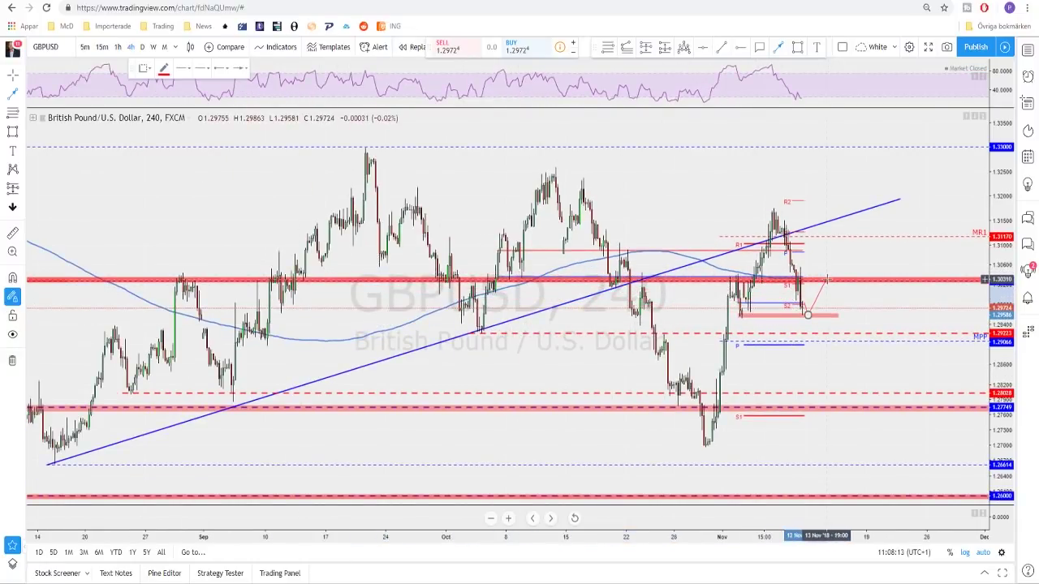
pyautogui.click(826, 278)
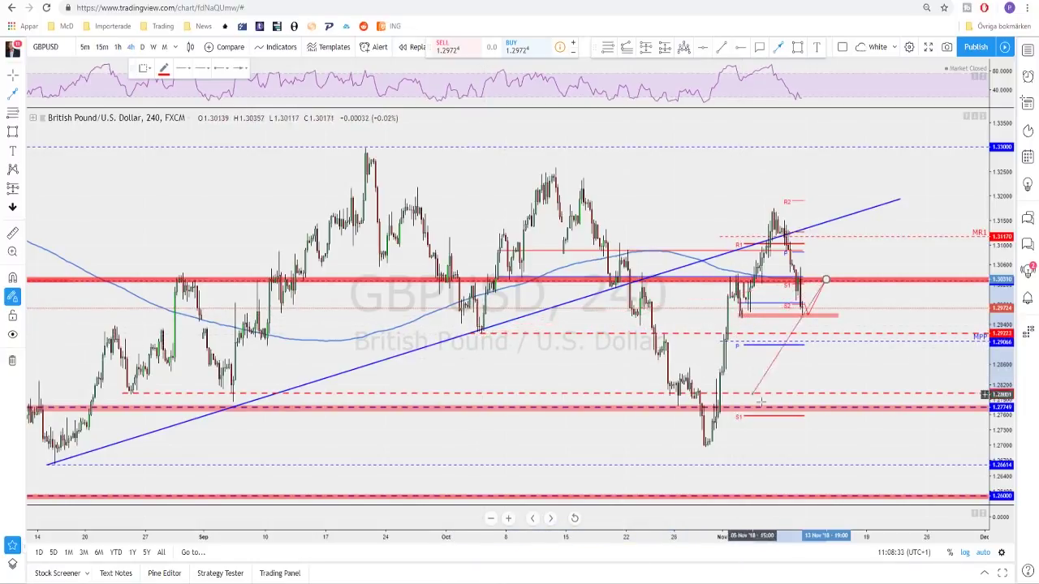
pyautogui.doubleClick(886, 438)
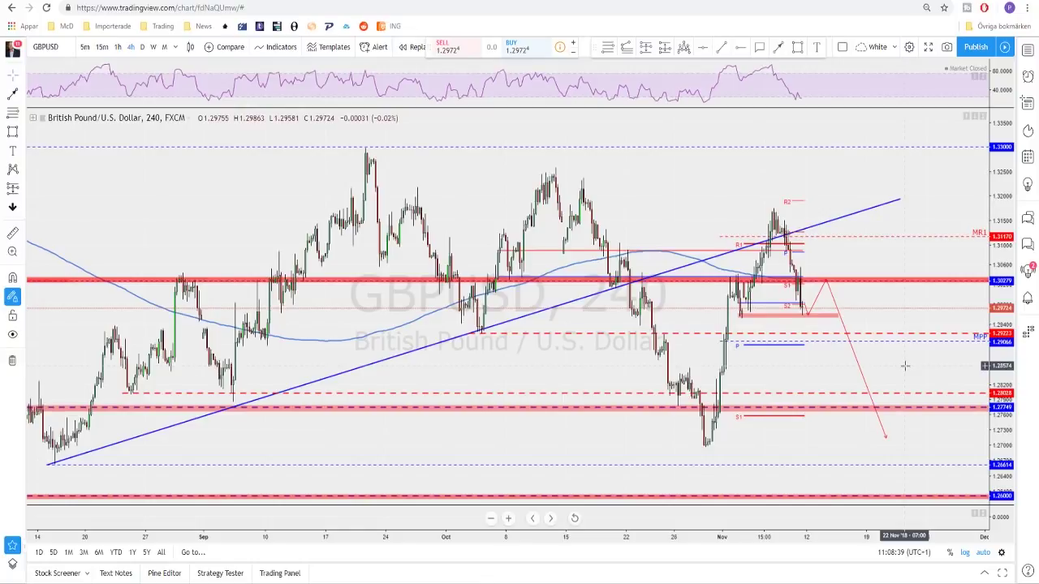
pyautogui.scroll(-1, 860, 301)
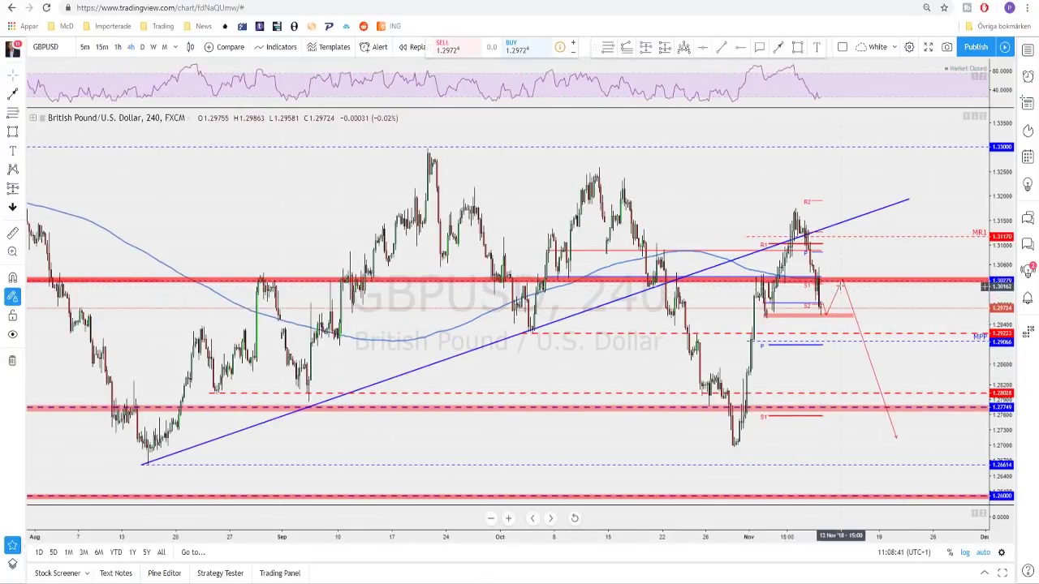
# Step: Draw an alternative GBPUSD arrow path up to about 1.3060, back to the red 1.30279 zone and up to the blue trendline
pyautogui.click(837, 298)
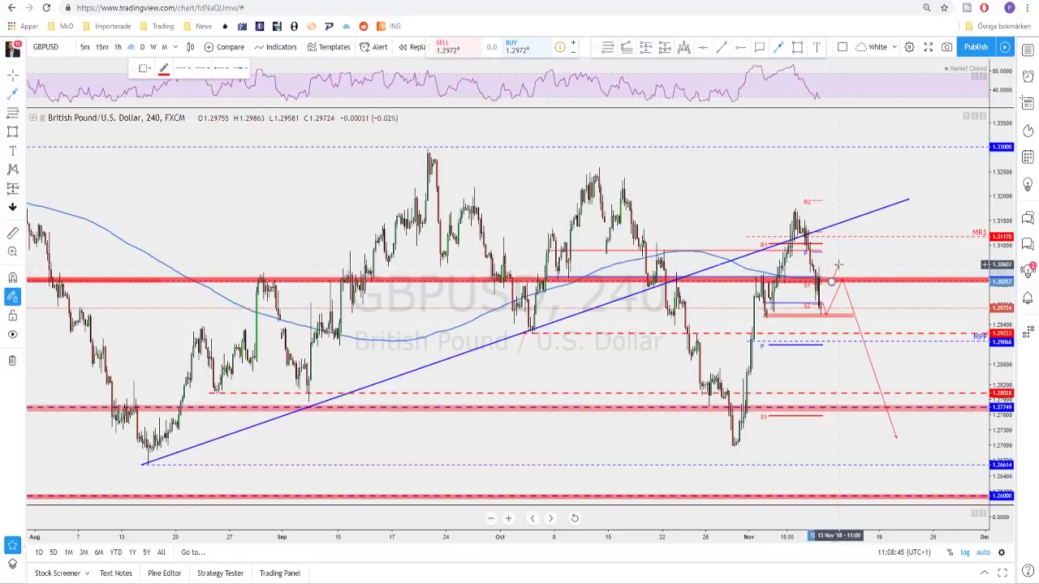
pyautogui.click(839, 265)
pyautogui.click(840, 264)
pyautogui.click(849, 280)
pyautogui.click(849, 280)
pyautogui.moveTo(862, 235); pyautogui.dragTo(868, 216)
pyautogui.click(869, 215)
pyautogui.click(848, 203)
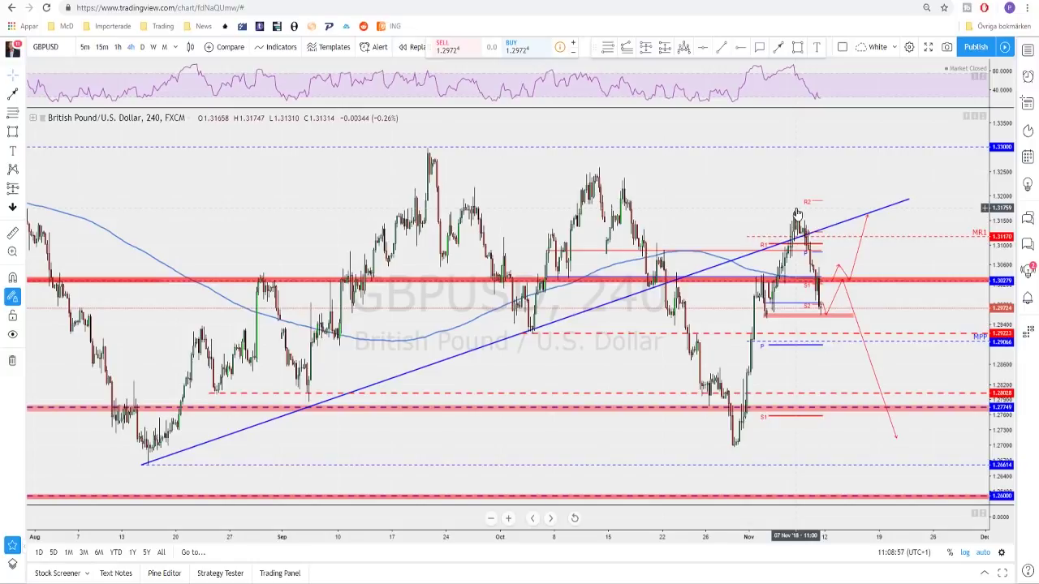
# Step: Switch to the USDJPY chart and examine its price action on the 4-hour and daily timeframes
pyautogui.press('Down')
pyautogui.scroll(1, 693, 243)
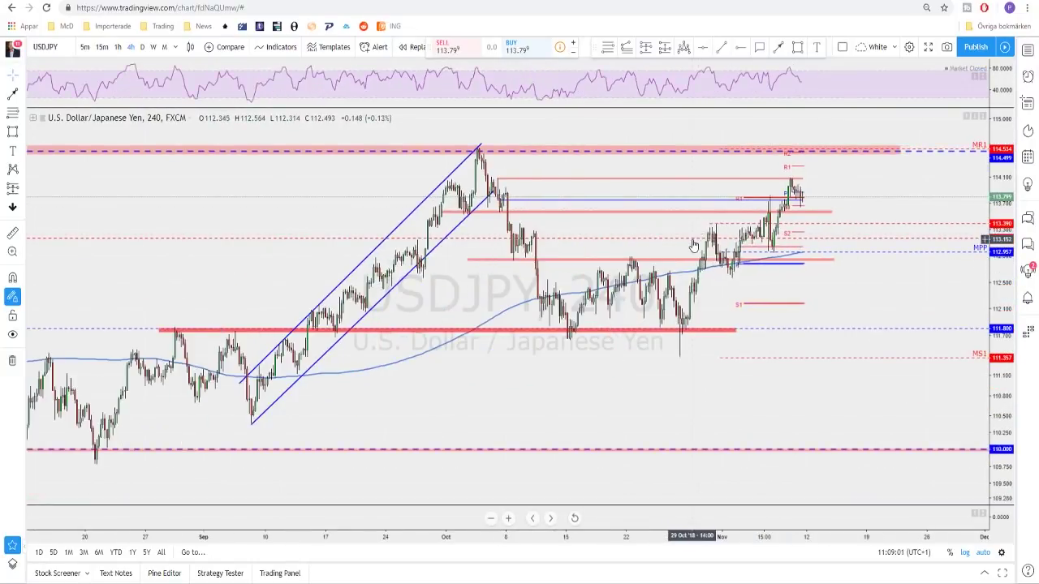
pyautogui.scroll(1, 694, 245)
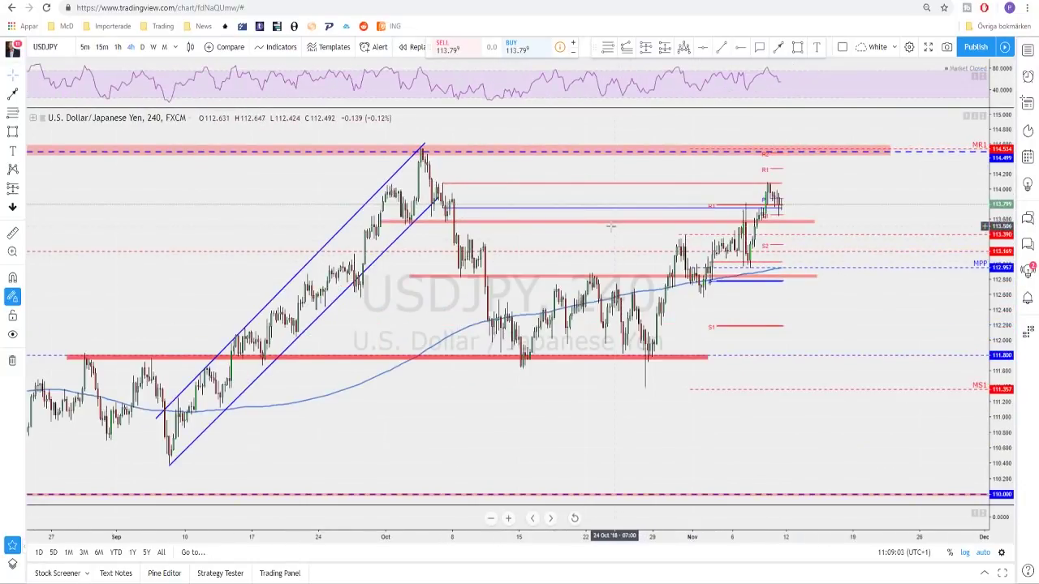
pyautogui.scroll(1, 611, 229)
pyautogui.click(142, 48)
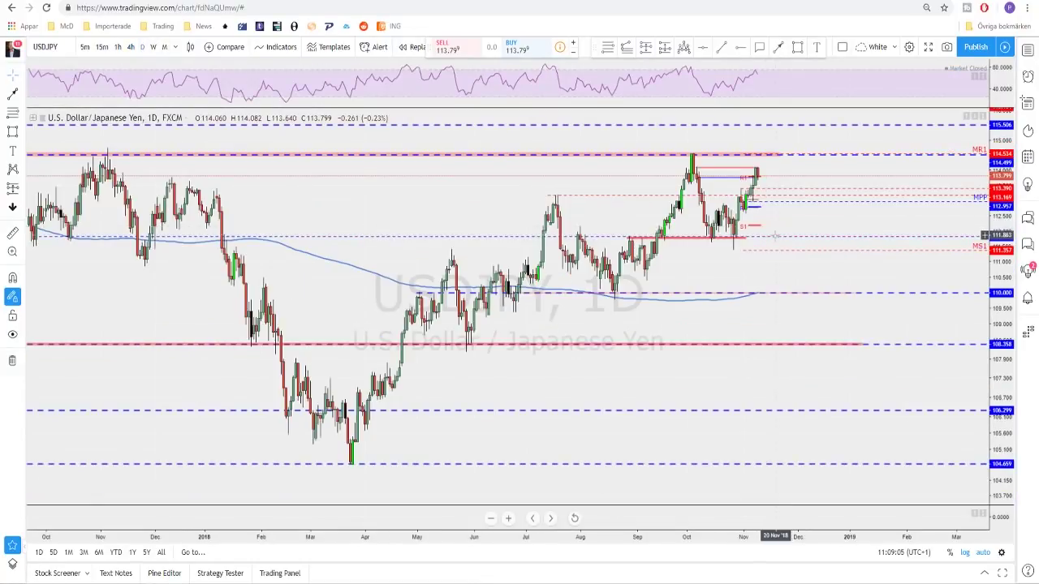
pyautogui.scroll(-4, 701, 257)
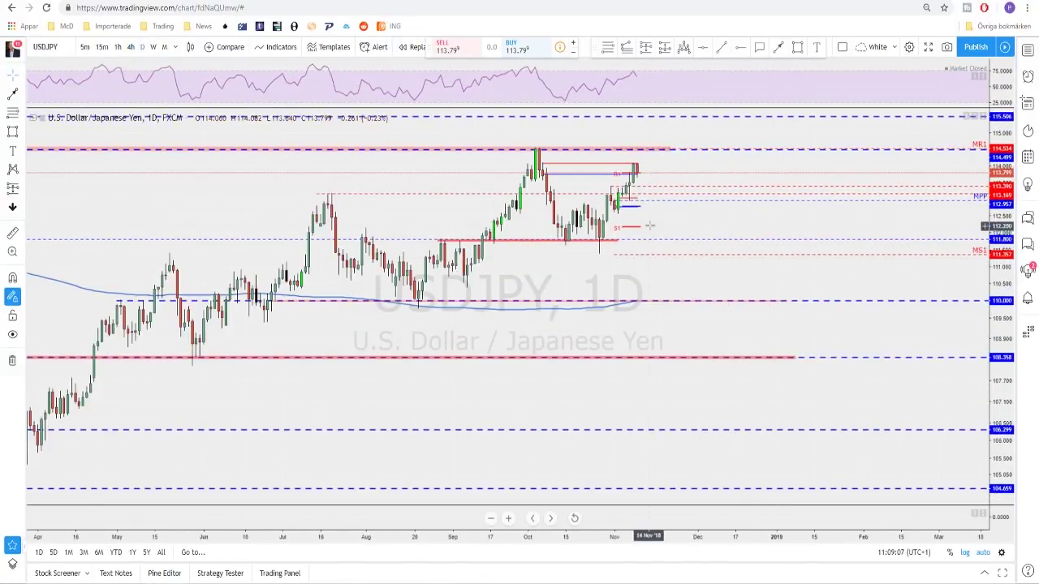
pyautogui.scroll(-1, 691, 203)
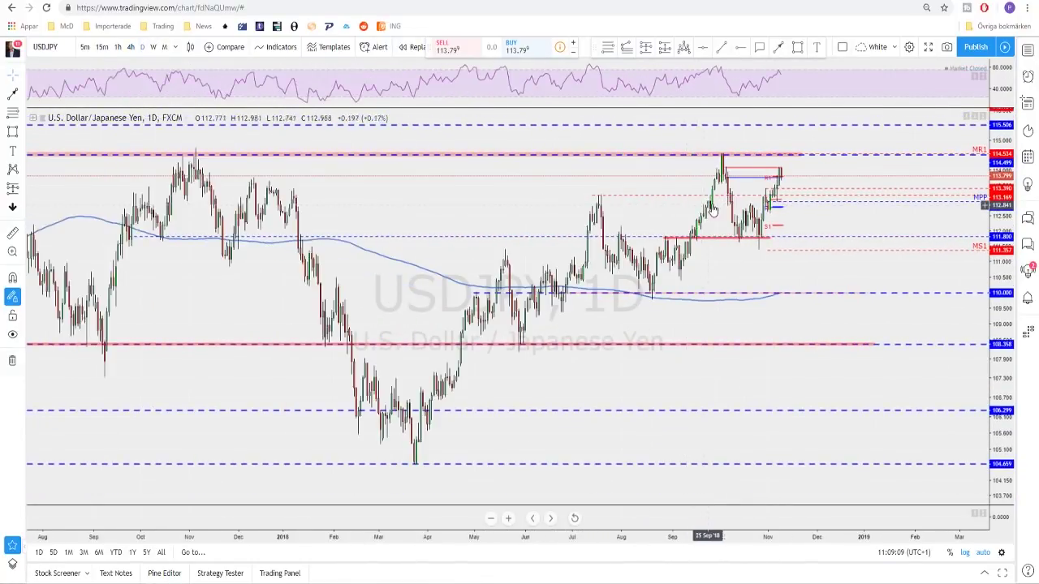
pyautogui.click(780, 52)
pyautogui.click(781, 173)
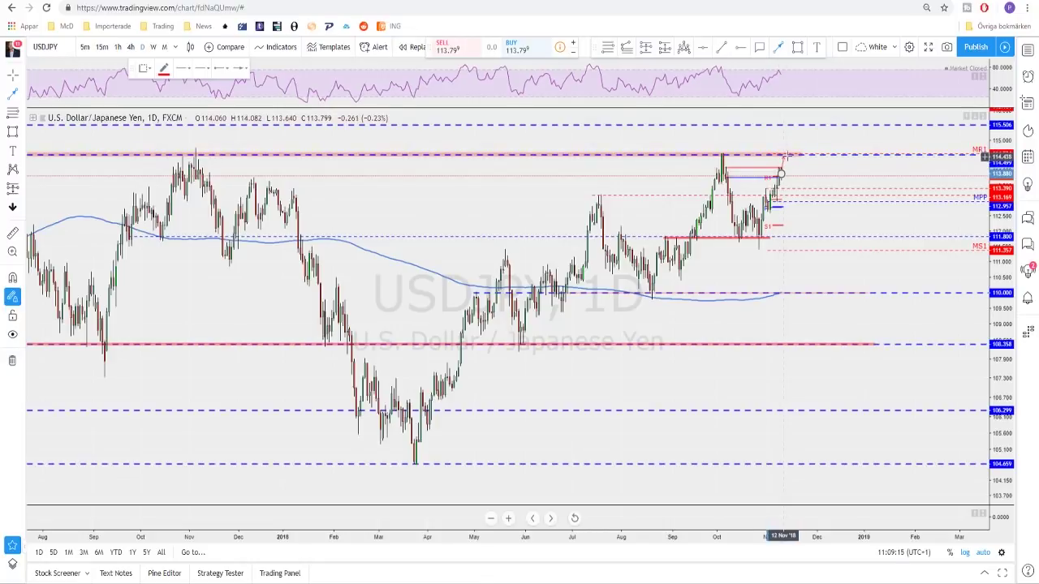
pyautogui.scroll(-4, 785, 156)
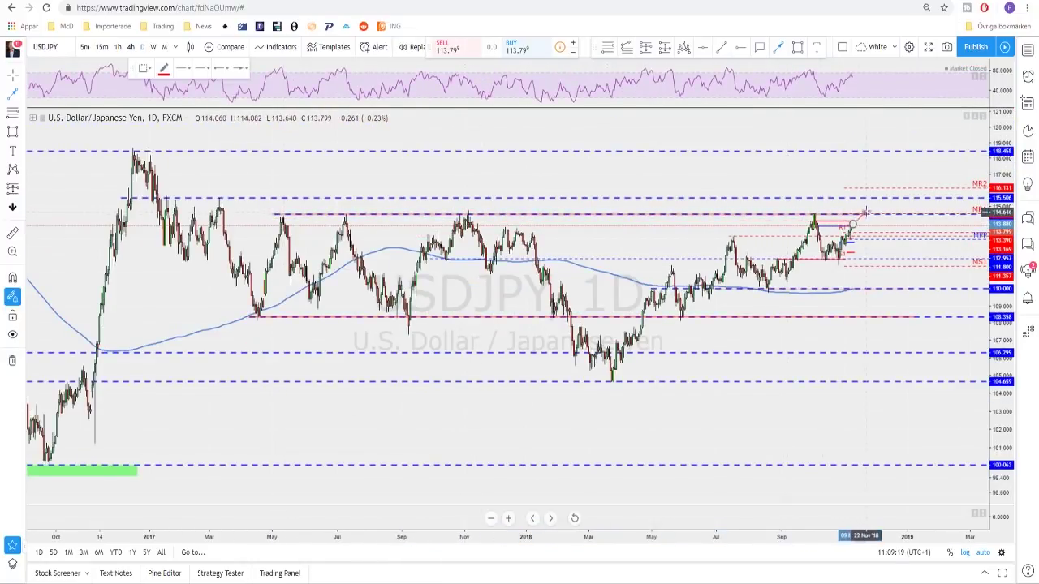
pyautogui.scroll(3, 859, 213)
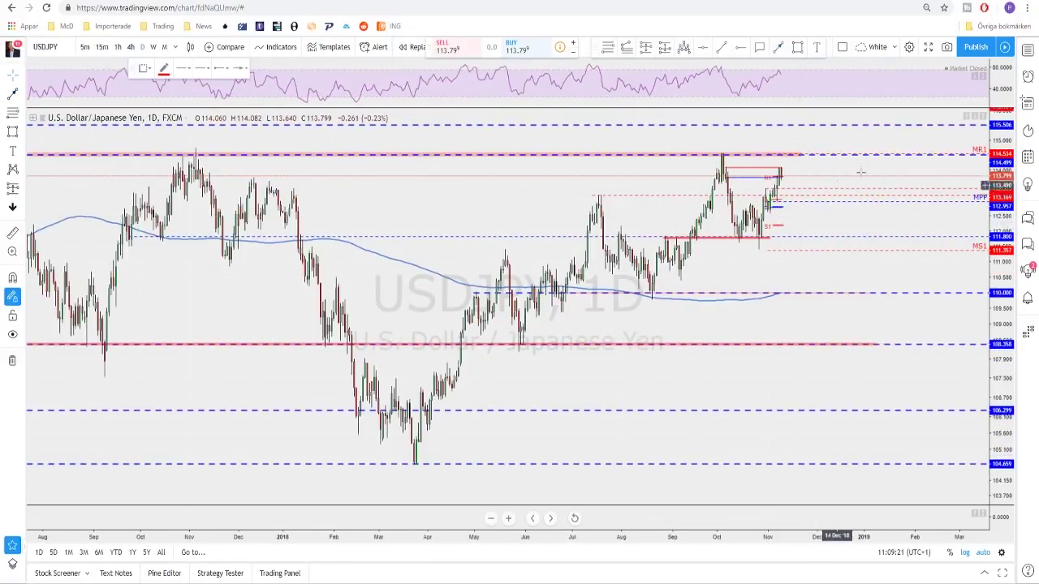
# Step: Switch USDJPY to the 4-hour timeframe and draw an arrow from about 113.84 down to the red zone near 113.58
pyautogui.click(131, 47)
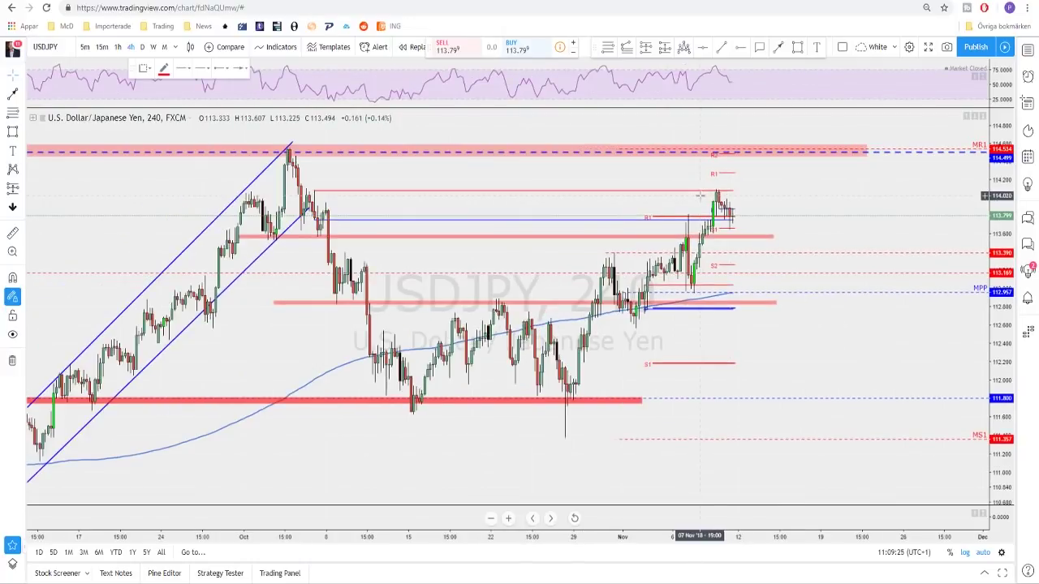
pyautogui.click(784, 47)
pyautogui.moveTo(731, 214); pyautogui.dragTo(745, 237)
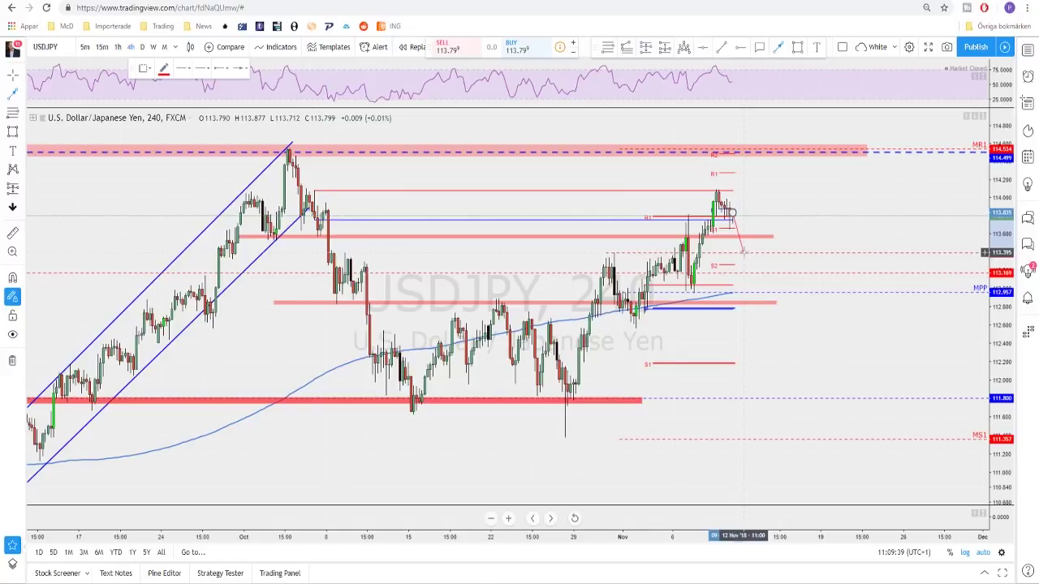
pyautogui.moveTo(746, 252); pyautogui.dragTo(768, 185)
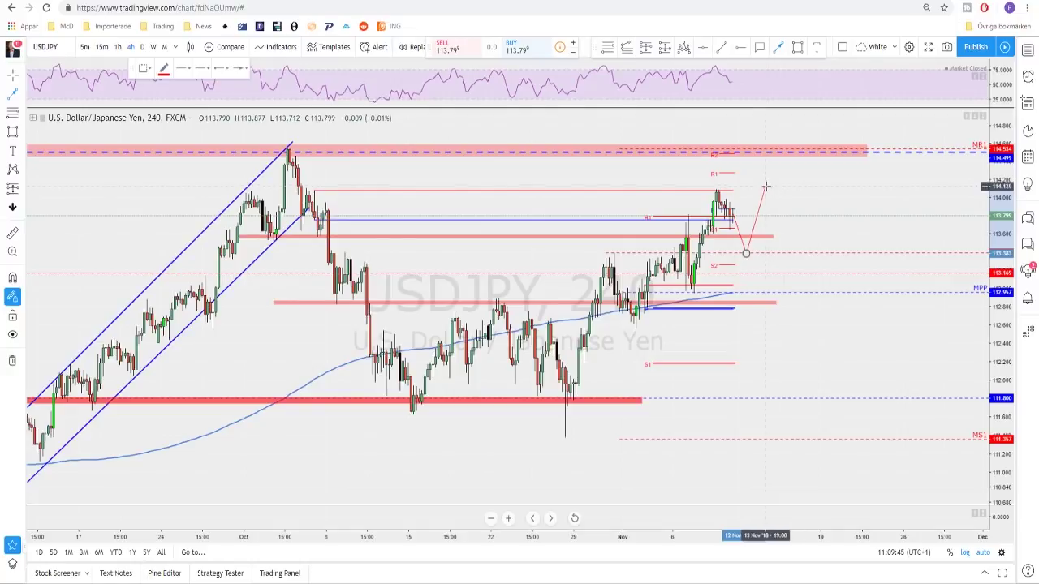
pyautogui.hotkey('ctrl', 'z')
pyautogui.click(744, 242)
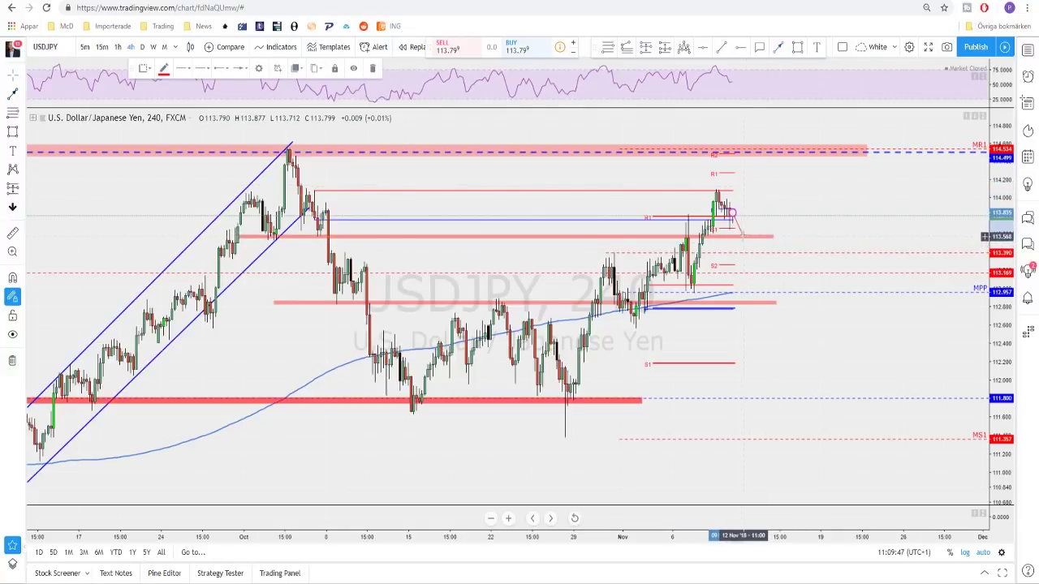
pyautogui.click(741, 236)
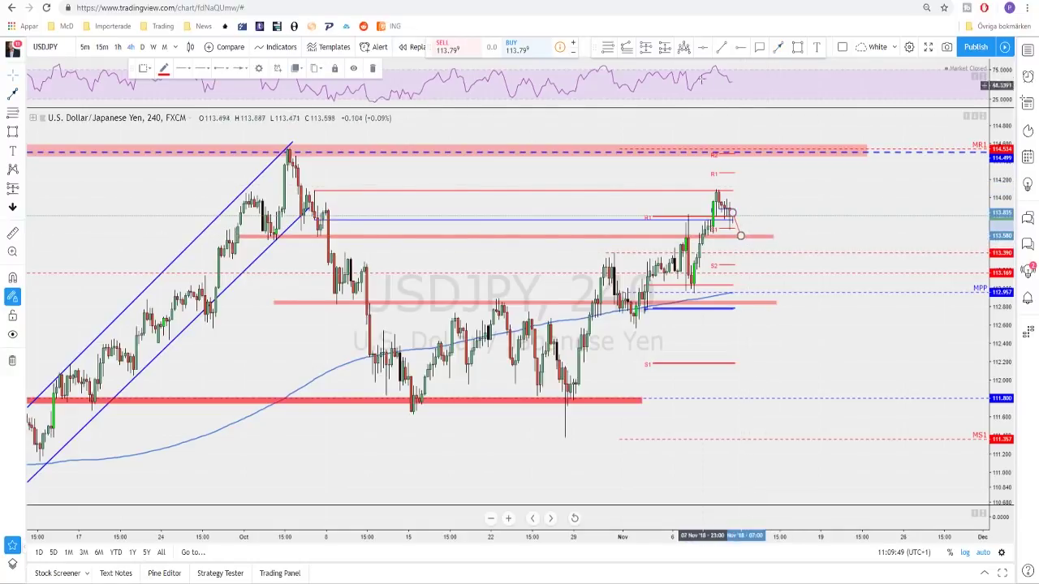
# Step: Draw an arrow from the red zone near 113.58 up to the 114.499 level and raise its tip to about 114.84
pyautogui.click(780, 52)
pyautogui.click(740, 236)
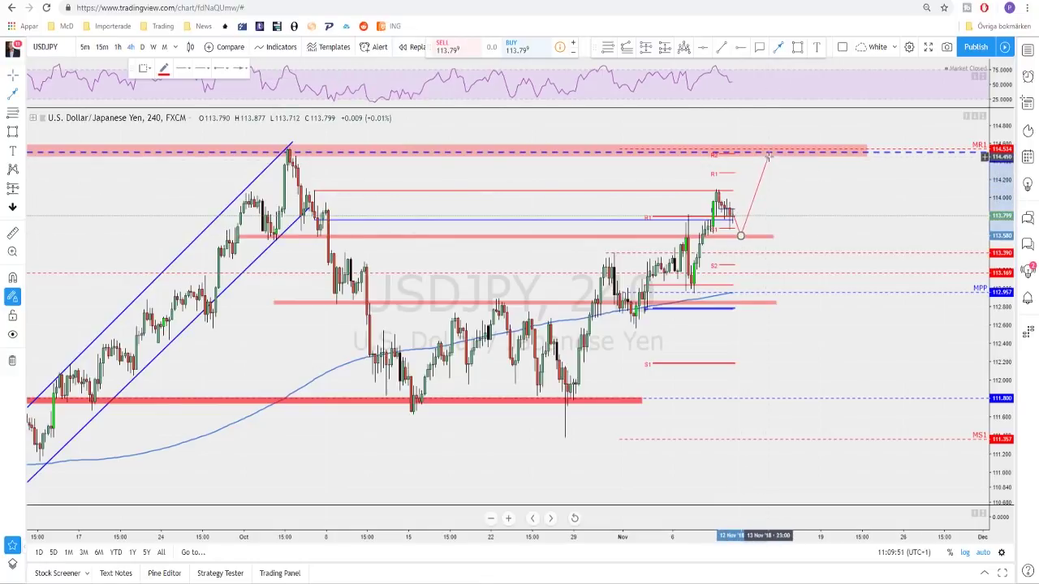
pyautogui.click(768, 152)
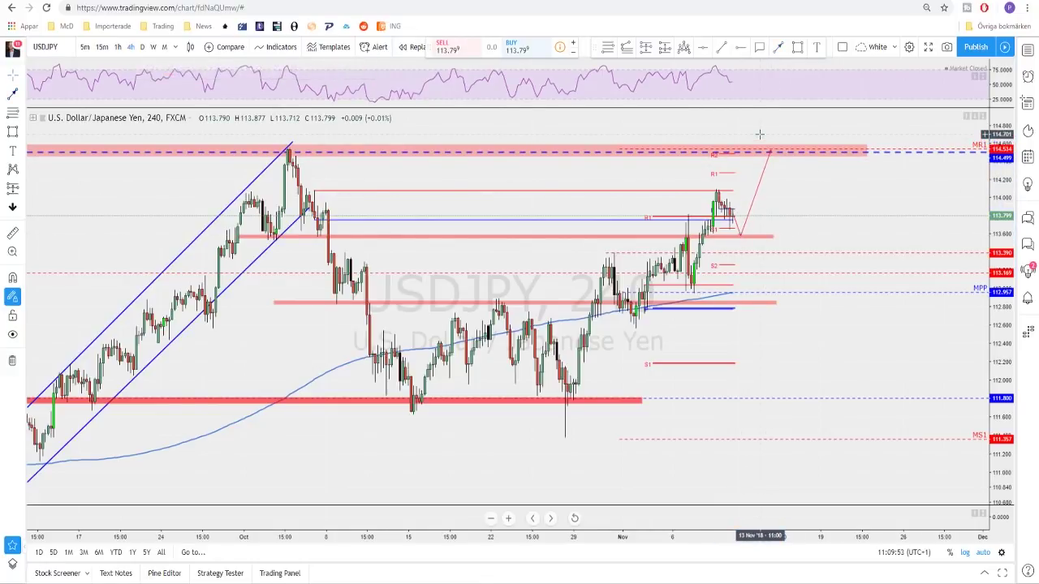
pyautogui.scroll(-3, 763, 138)
pyautogui.scroll(1, 764, 138)
pyautogui.moveTo(813, 152); pyautogui.dragTo(814, 126)
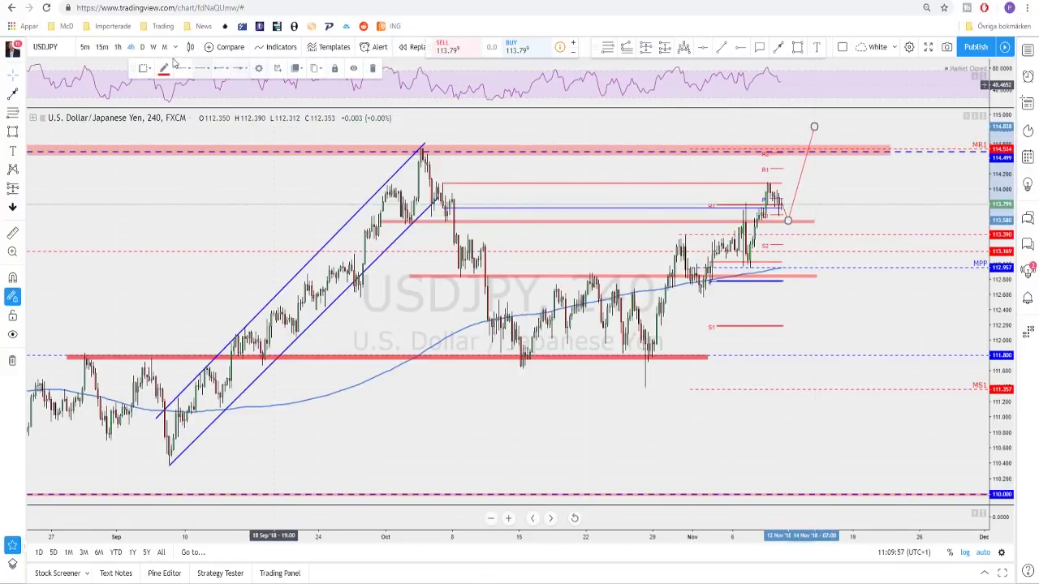
# Step: Try extending the upward USDJPY arrow on the daily timeframe to about 115.48 and about 116.91, and remove it
pyautogui.click(143, 47)
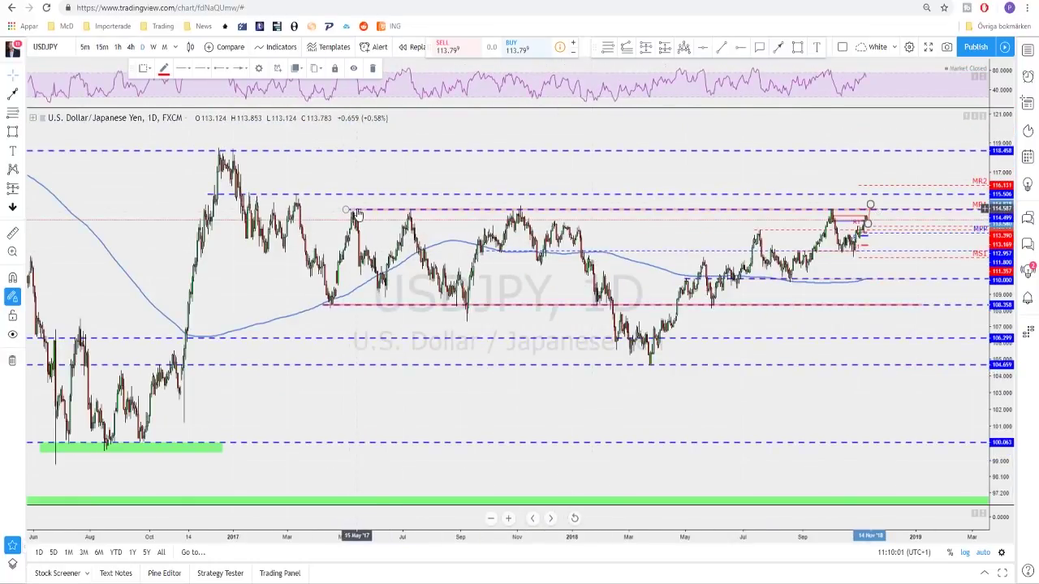
pyautogui.moveTo(867, 221)
pyautogui.mouseDown()
pyautogui.moveTo(457, 217)
pyautogui.moveTo(873, 203)
pyautogui.moveTo(294, 205)
pyautogui.moveTo(296, 193)
pyautogui.moveTo(617, 207)
pyautogui.moveTo(892, 197)
pyautogui.mouseUp()
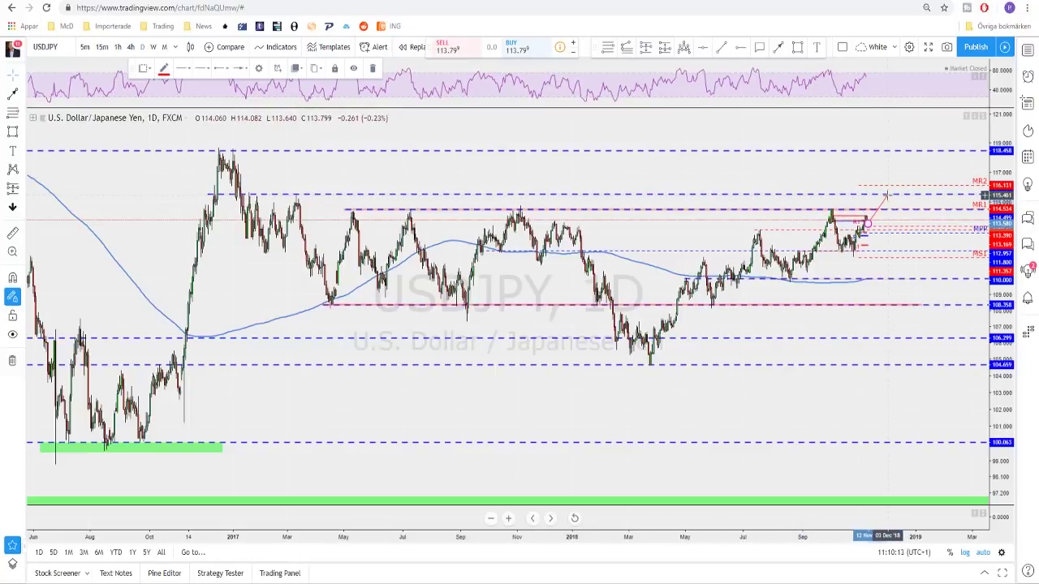
pyautogui.moveTo(887, 195); pyautogui.dragTo(885, 173)
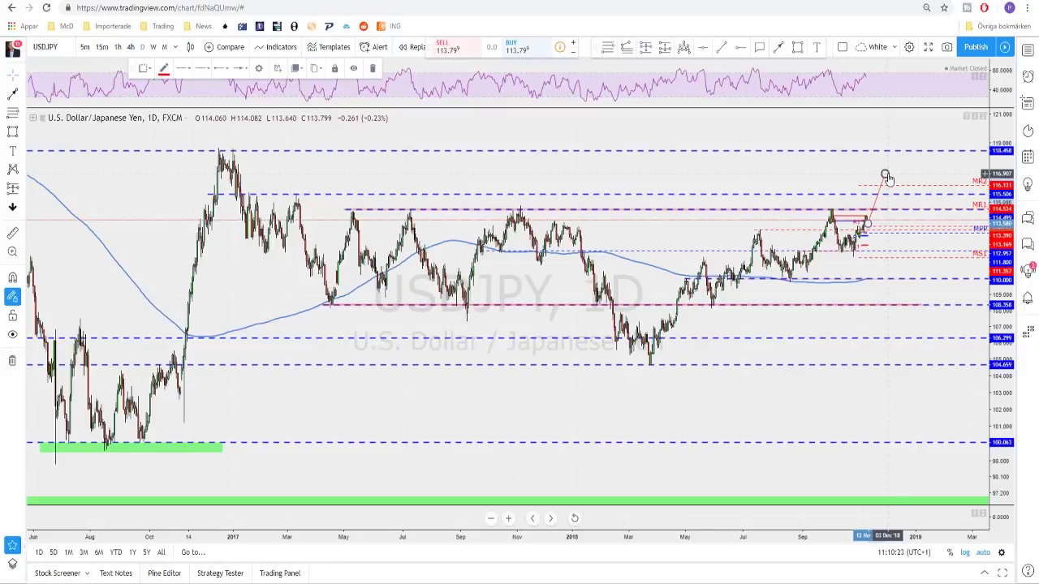
pyautogui.scroll(3, 892, 179)
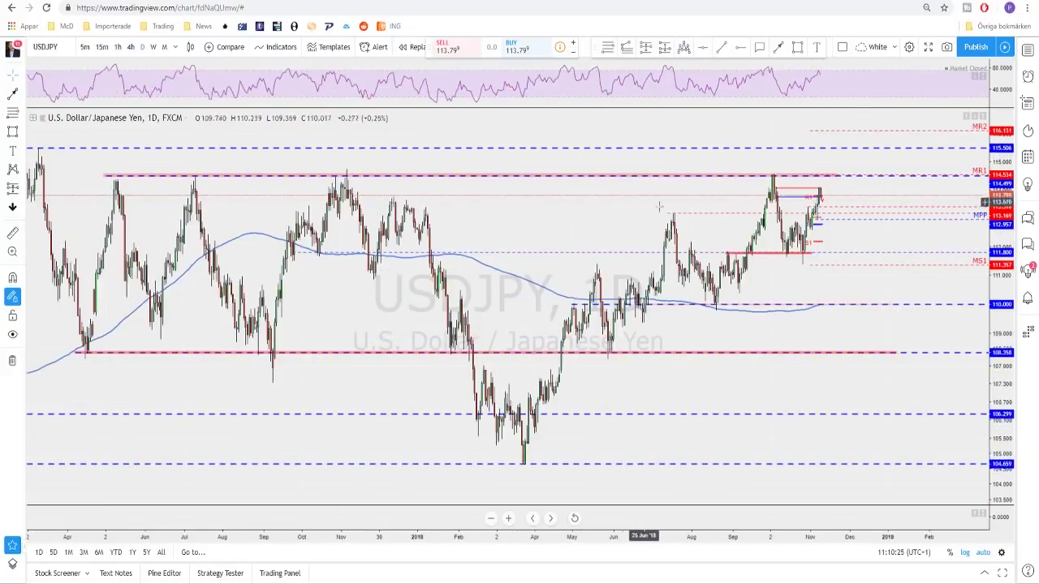
# Step: Return USDJPY to the 4-hour timeframe and draw an arrow path from about 113.58 up to about 114.61 and down to about 114.12
pyautogui.click(130, 46)
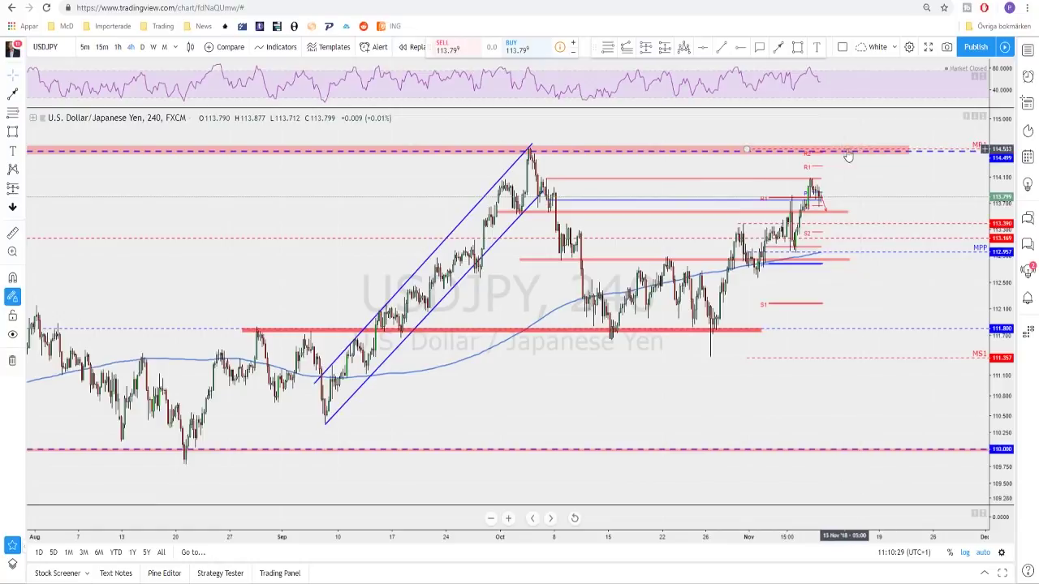
pyautogui.click(778, 46)
pyautogui.click(825, 212)
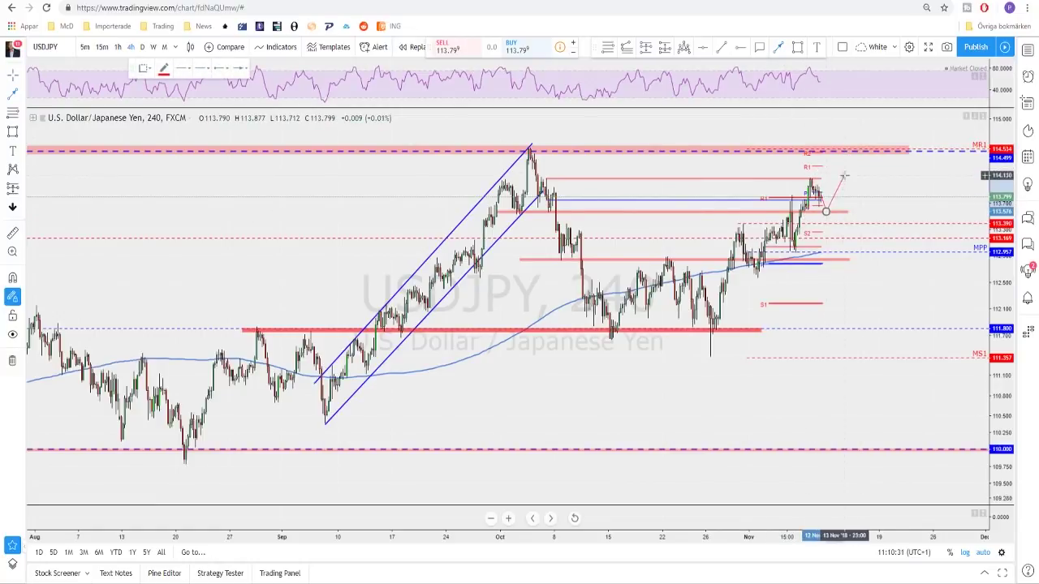
pyautogui.click(849, 145)
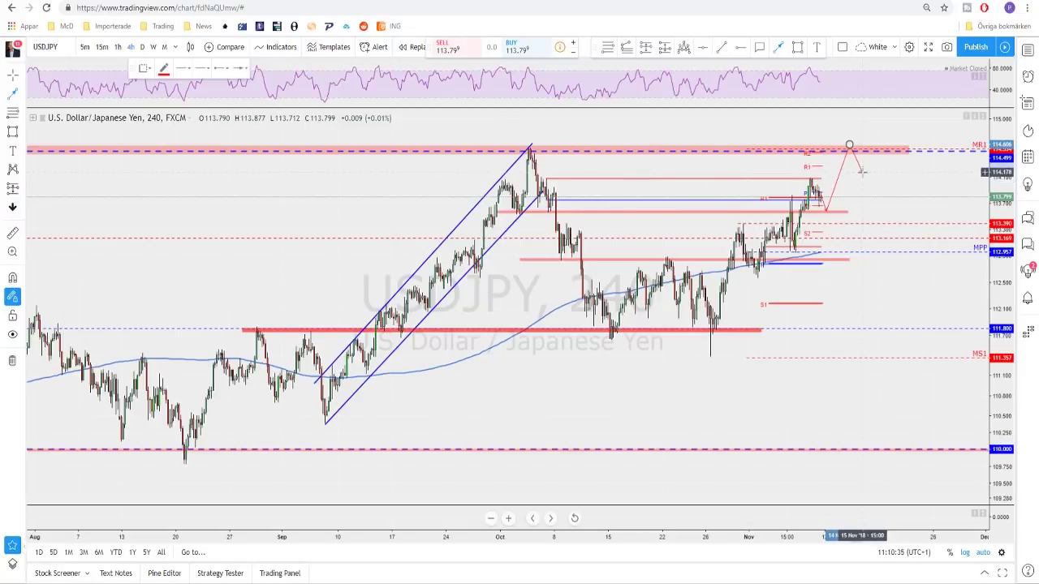
pyautogui.doubleClick(864, 174)
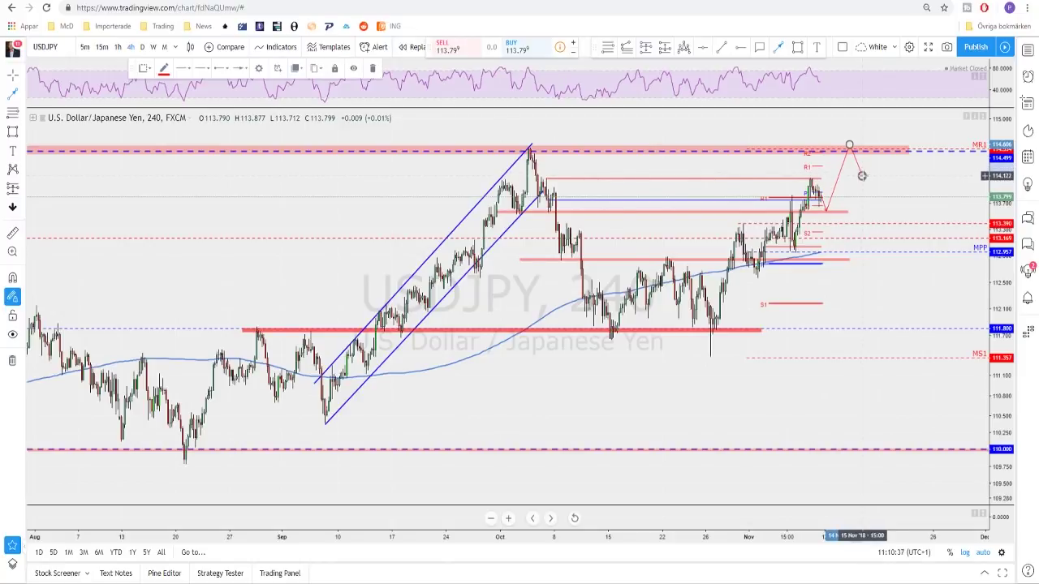
pyautogui.scroll(-2, 893, 179)
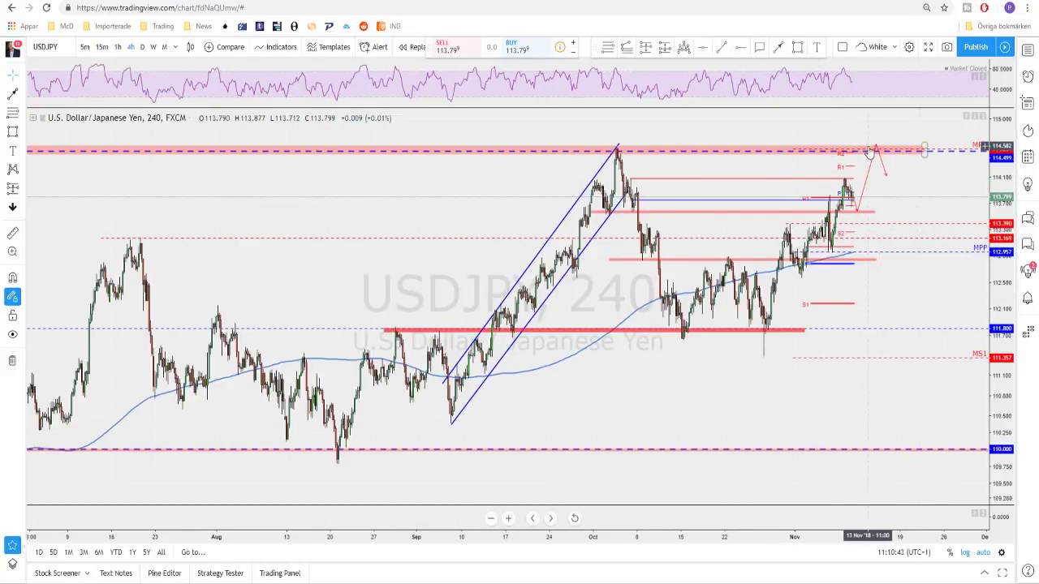
# Step: Switch to the AUDUSD chart and examine the 4-hour price action below the red zone near 0.7300
pyautogui.press('Down')
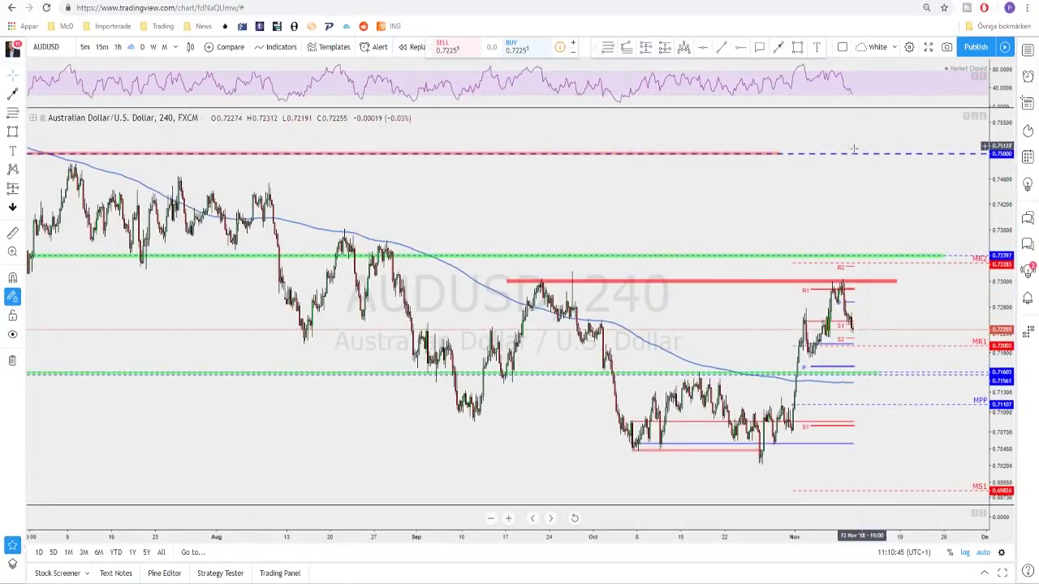
pyautogui.scroll(2, 795, 195)
pyautogui.scroll(1, 780, 211)
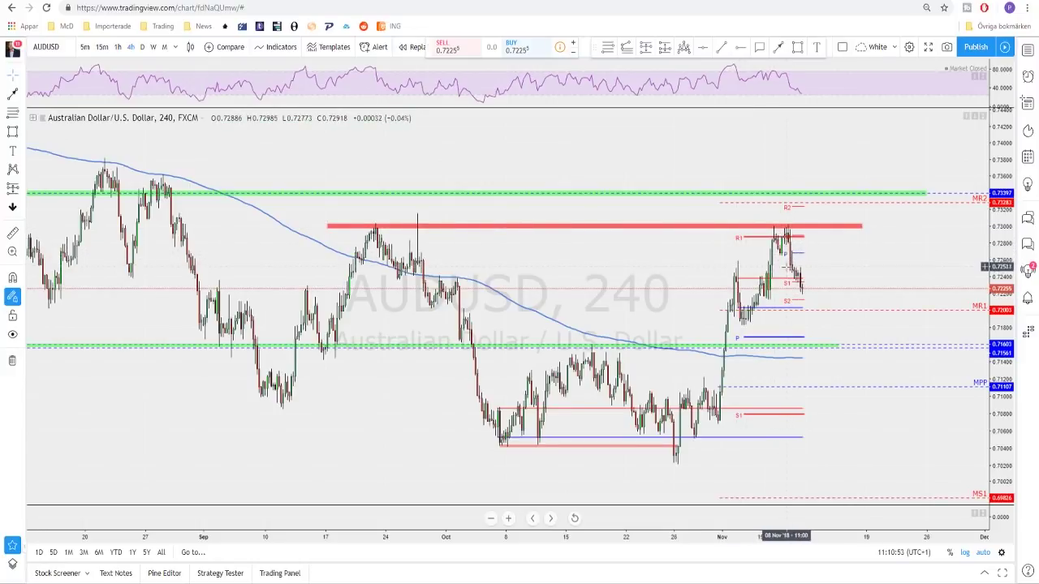
pyautogui.scroll(-1, 739, 259)
pyautogui.scroll(-1, 738, 258)
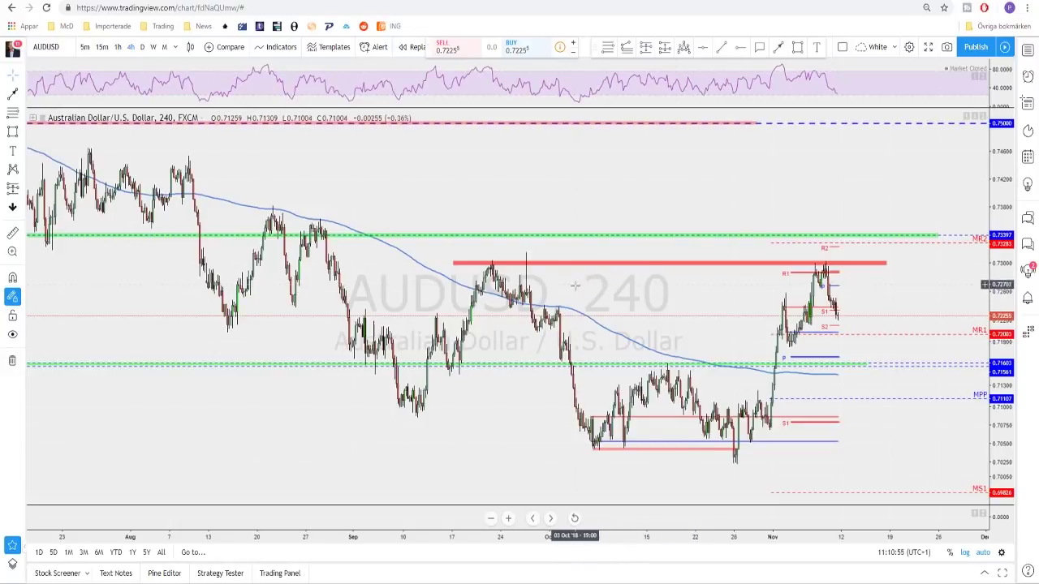
# Step: Switch AUDUSD to the daily timeframe and examine price against the descending red channel and the horizontal levels
pyautogui.click(142, 47)
pyautogui.scroll(3, 547, 193)
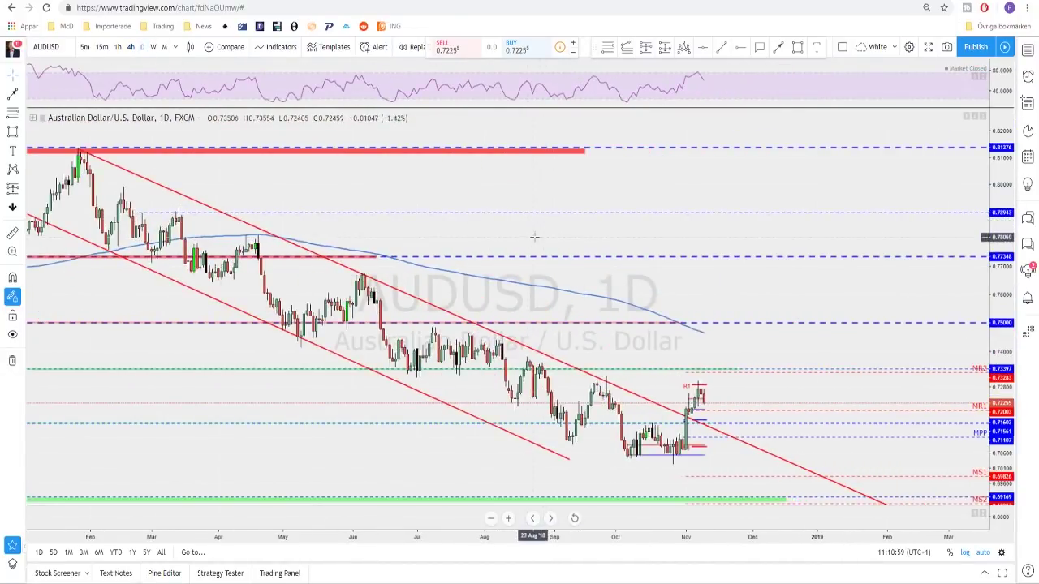
pyautogui.scroll(2, 528, 228)
pyautogui.scroll(-2, 527, 370)
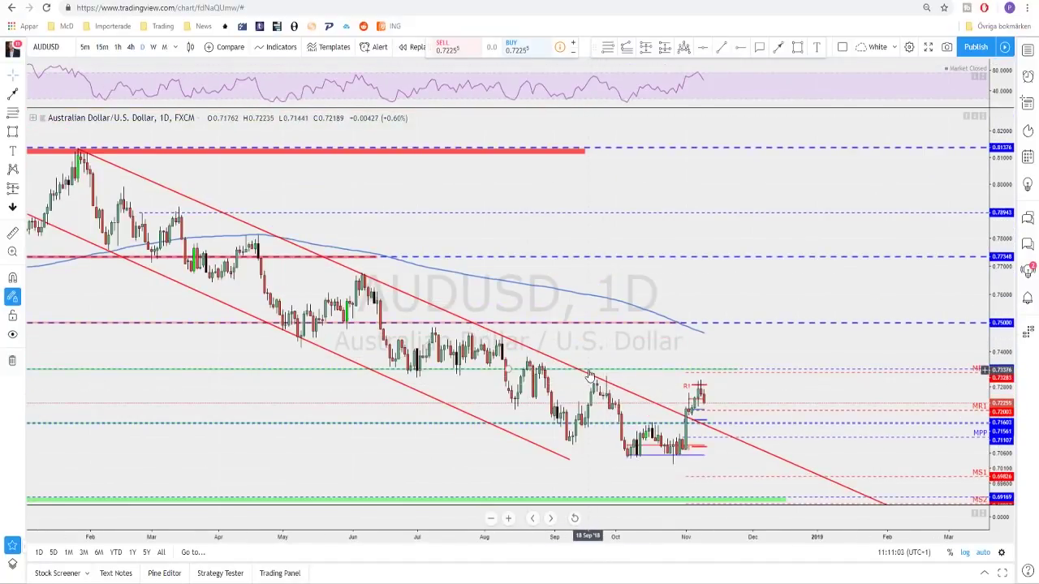
pyautogui.scroll(-2, 617, 376)
pyautogui.scroll(1, 671, 378)
pyautogui.scroll(-1, 671, 377)
pyautogui.scroll(1, 665, 371)
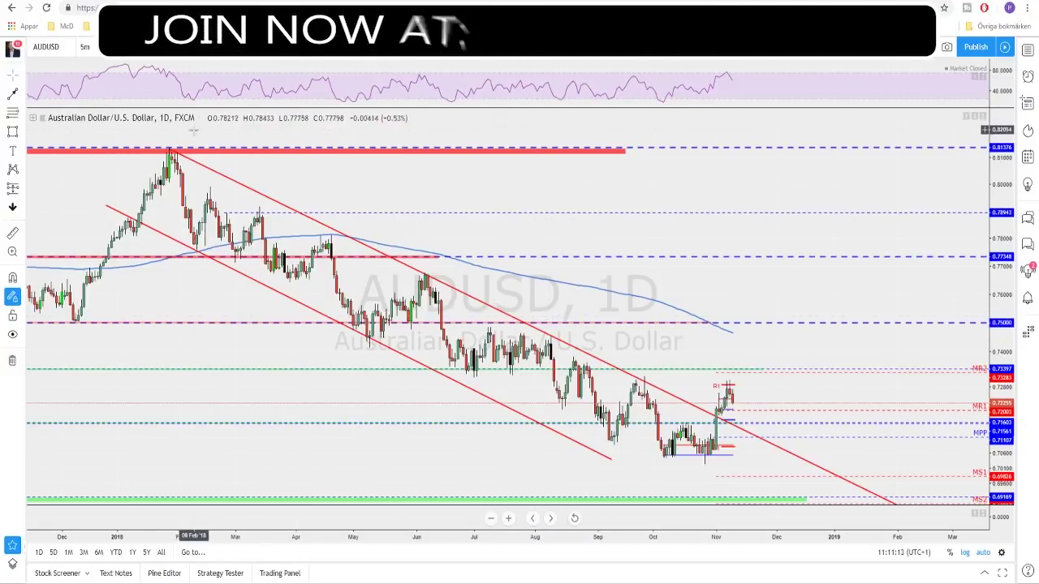
# Step: Return AUDUSD to the 4-hour timeframe and draw an arrow from about 0.7228 down to the green zone near 0.7158
pyautogui.scroll(-2, 552, 155)
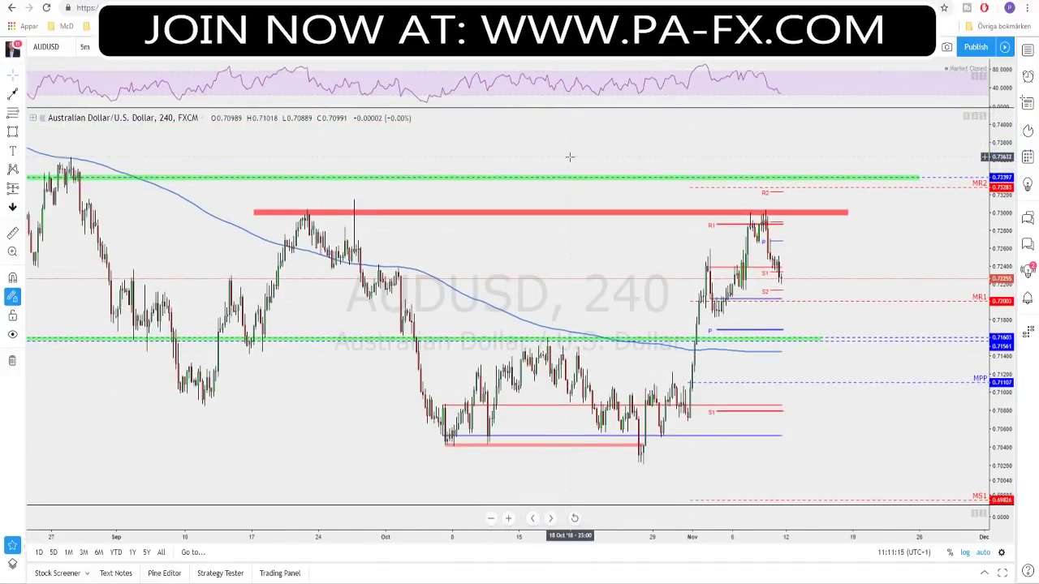
pyautogui.click(778, 46)
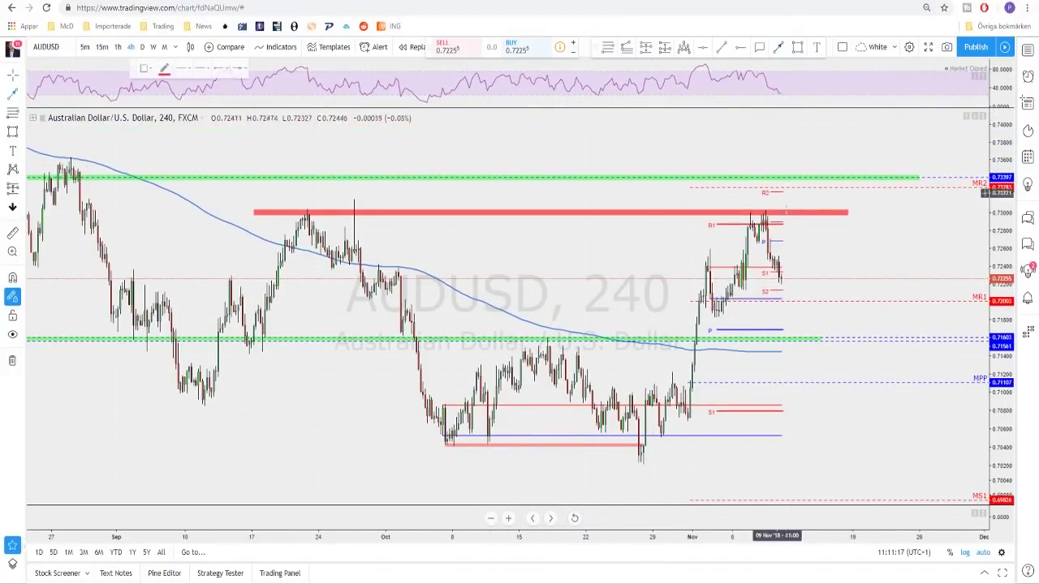
pyautogui.click(780, 276)
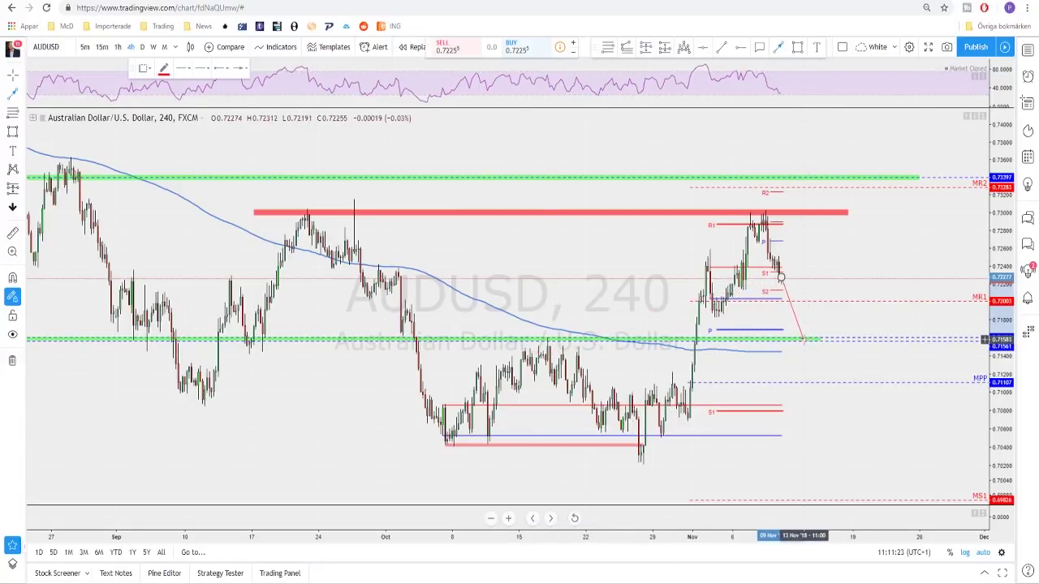
pyautogui.click(804, 339)
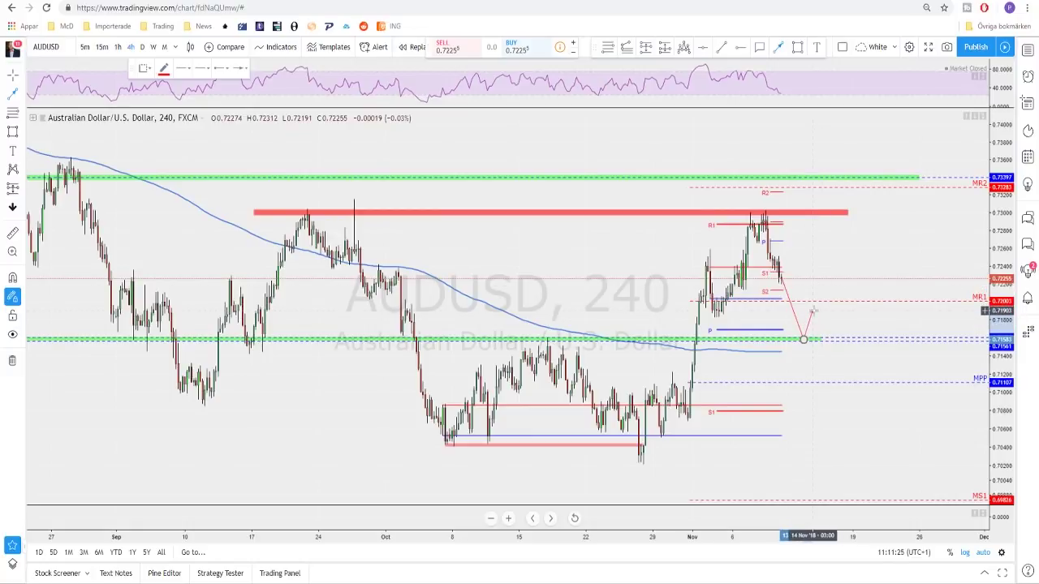
pyautogui.press('Escape')
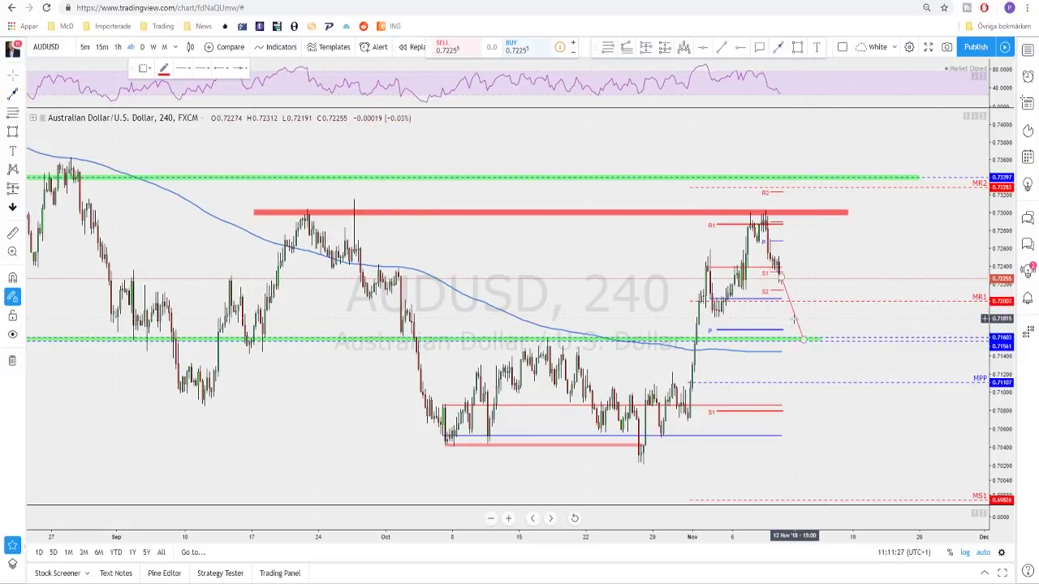
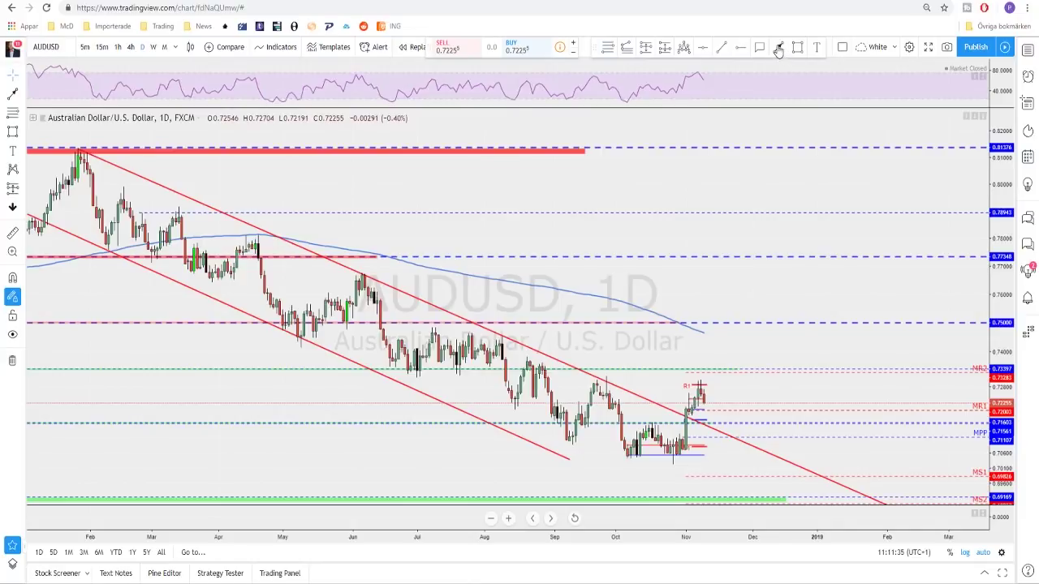
# Step: Draw an arrow path on the AUDUSD daily chart from the last candle to about 0.7157, up to about 0.7339 and back to about 0.7284
pyautogui.moveTo(703, 400)
pyautogui.mouseDown()
pyautogui.moveTo(713, 421)
pyautogui.moveTo(730, 383)
pyautogui.mouseUp()
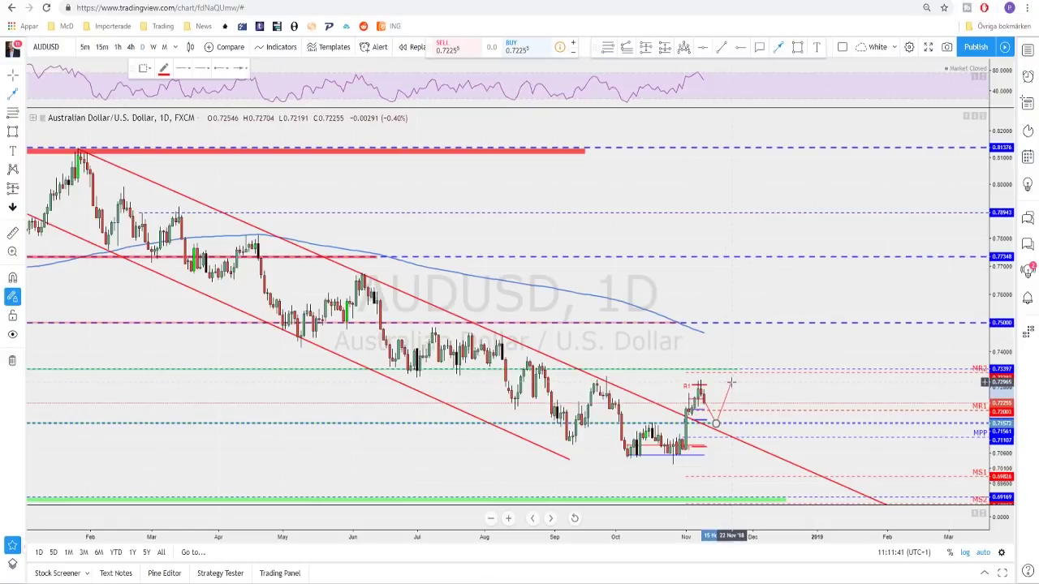
pyautogui.moveTo(721, 387); pyautogui.dragTo(611, 379)
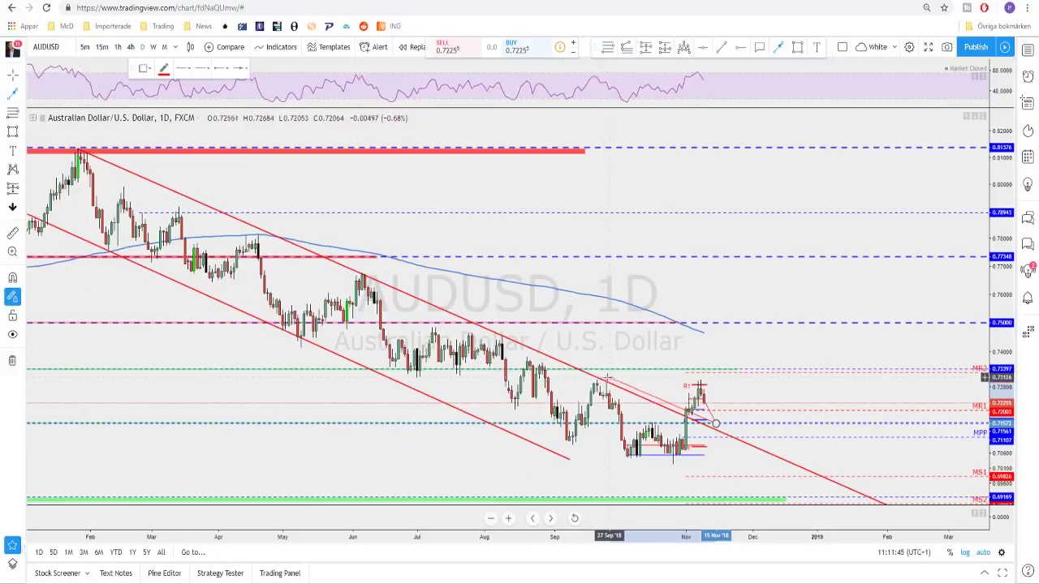
pyautogui.click(740, 370)
pyautogui.click(746, 386)
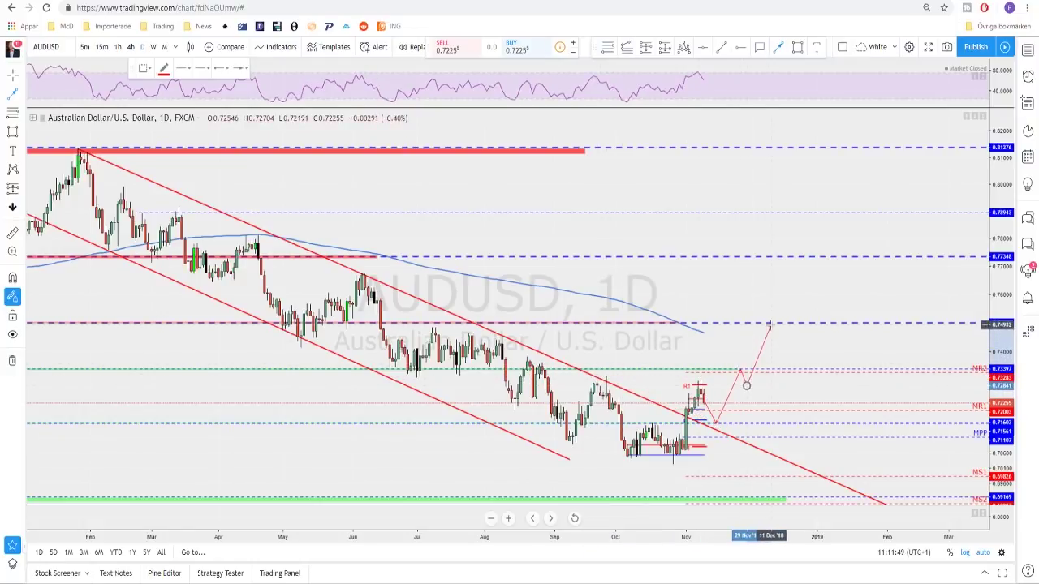
pyautogui.doubleClick(749, 391)
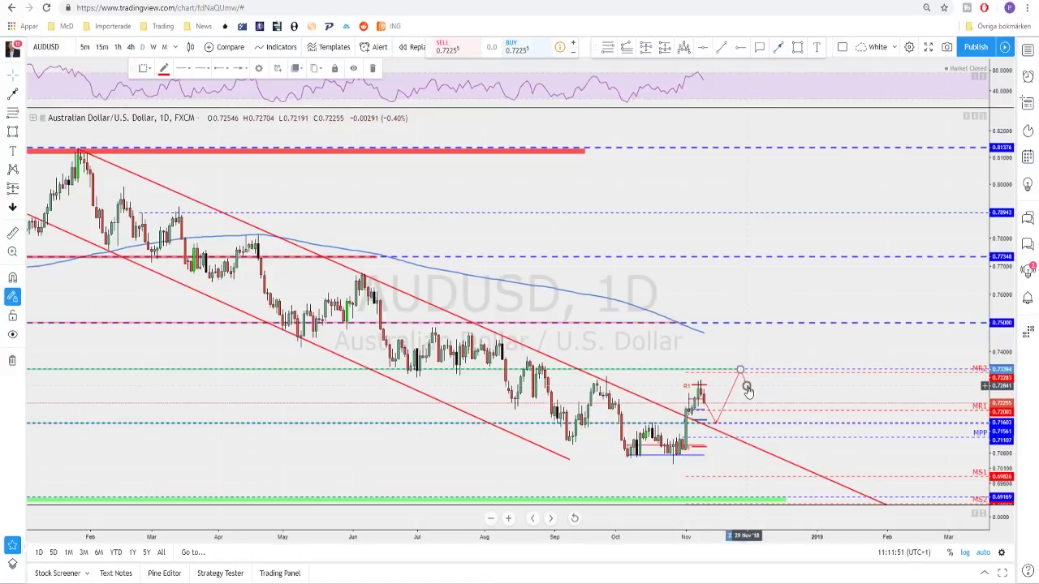
# Step: Delete the arrow path segments just drawn on the AUDUSD daily chart
pyautogui.click(739, 389)
pyautogui.click(732, 391)
pyautogui.press('Delete')
pyautogui.click(711, 413)
pyautogui.press('Delete')
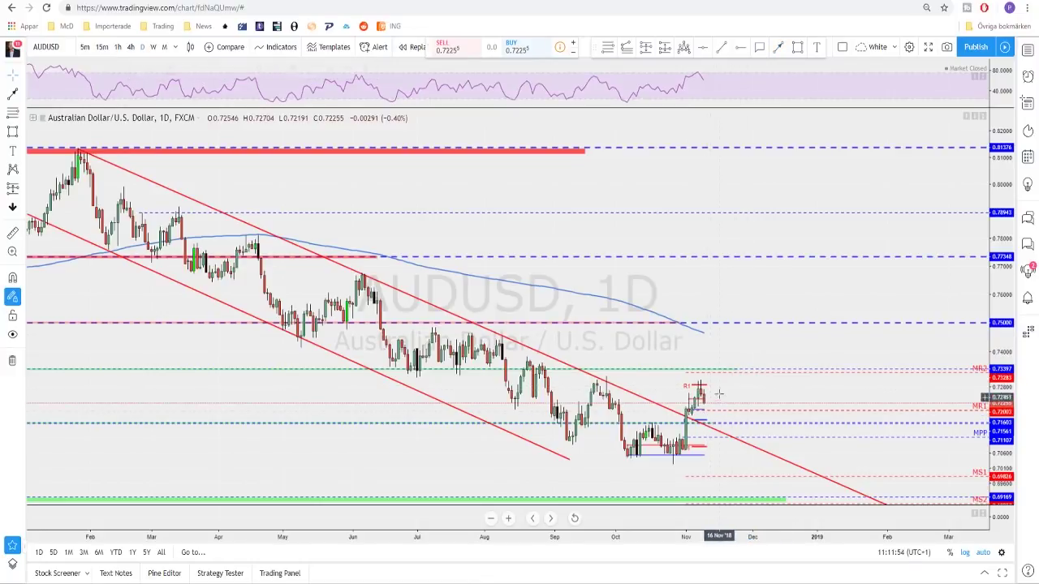
# Step: Return AUDUSD to the 4-hour timeframe and draw a Fibonacci retracement from about 0.7303 down to about 0.7219
pyautogui.click(131, 46)
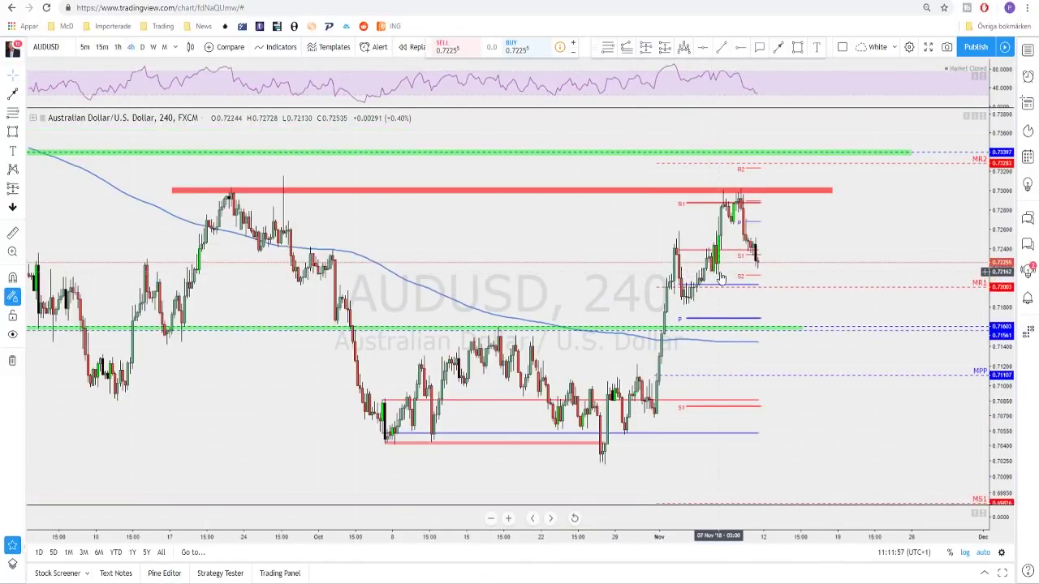
pyautogui.scroll(3, 721, 278)
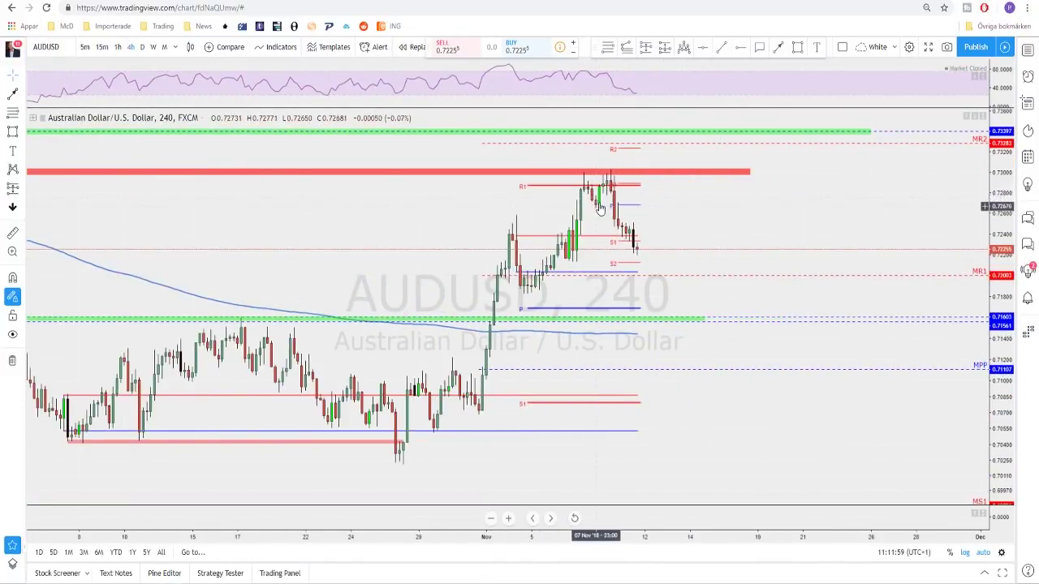
pyautogui.click(605, 51)
pyautogui.click(583, 169)
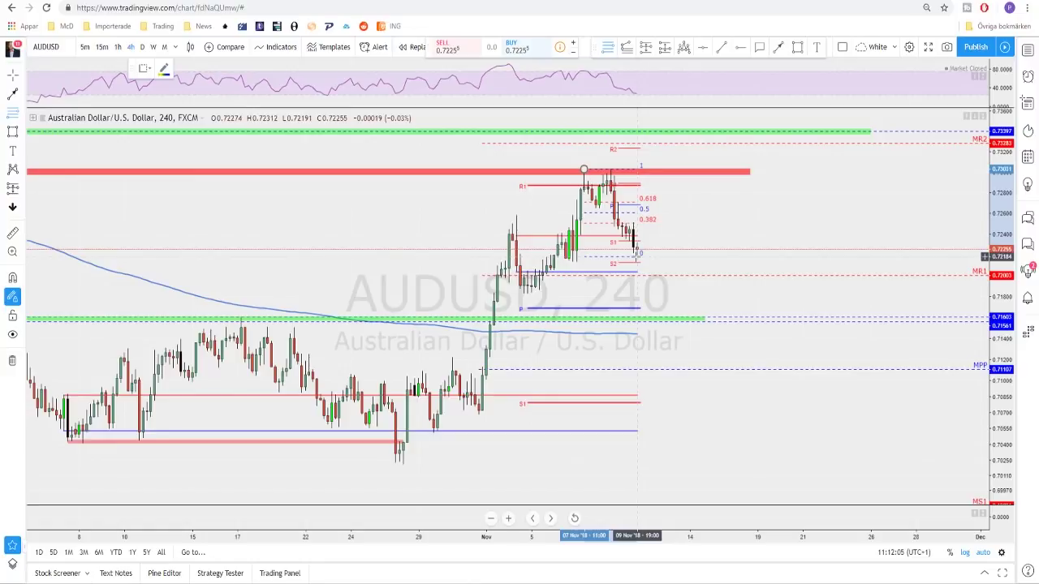
pyautogui.click(701, 256)
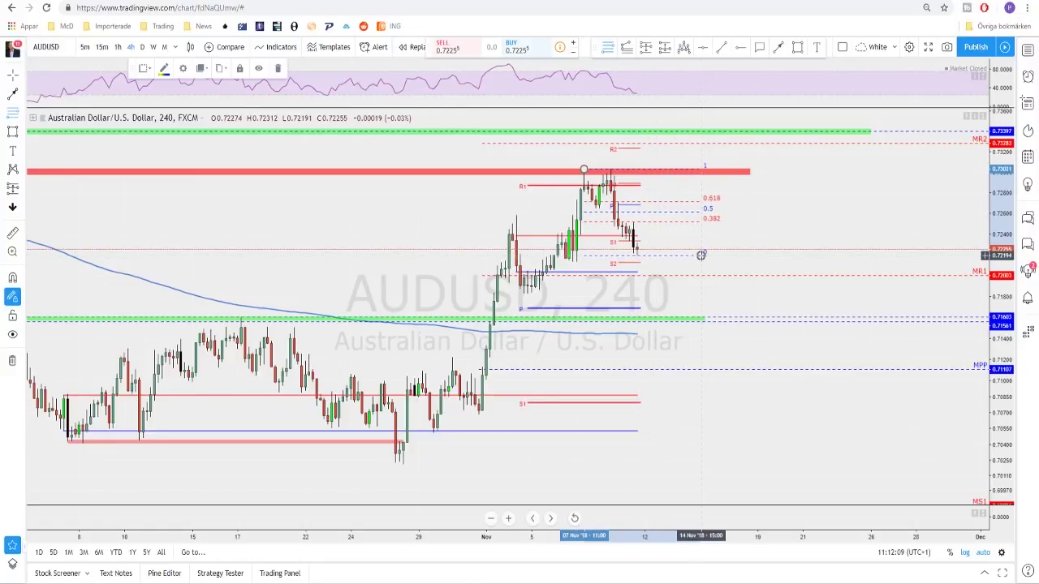
# Step: Draw an arrow from the last AUDUSD candle up to the 0.618 level near 0.7271, and adjust the retracement's lower anchor to about 0.7221
pyautogui.click(778, 46)
pyautogui.click(637, 253)
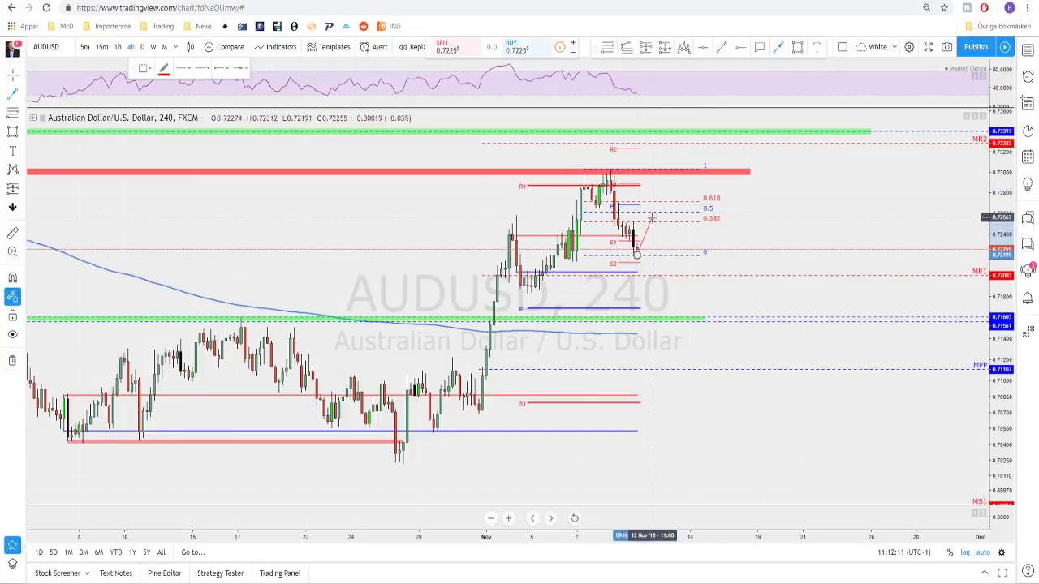
pyautogui.click(644, 275)
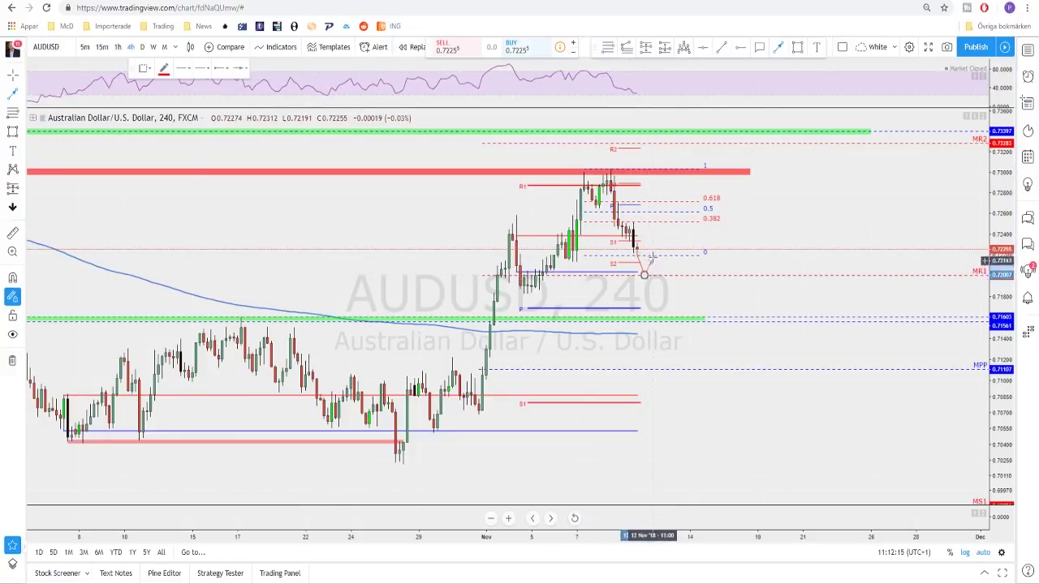
pyautogui.press('Escape')
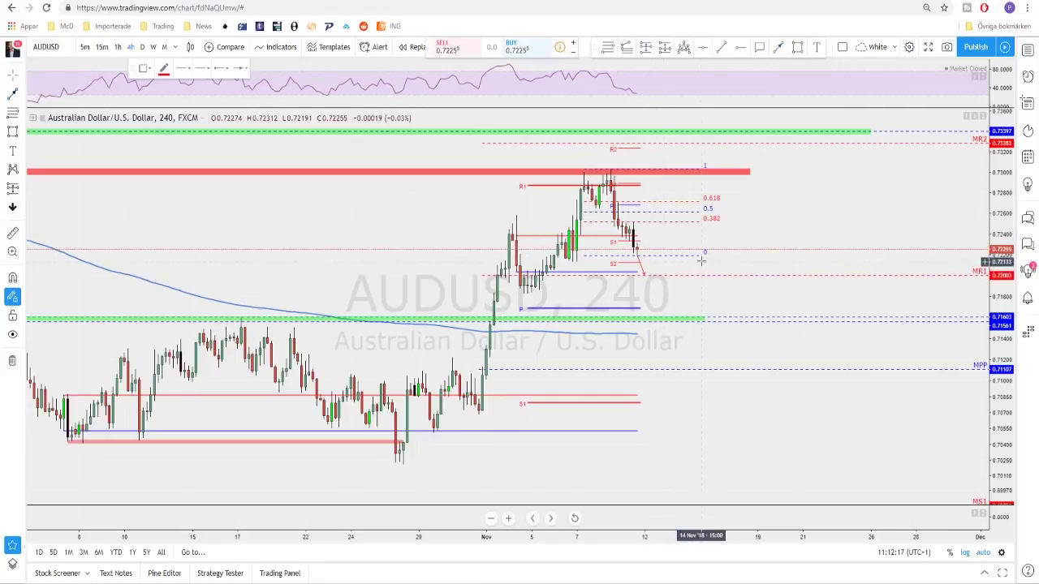
pyautogui.moveTo(701, 257)
pyautogui.mouseDown()
pyautogui.moveTo(707, 276)
pyautogui.moveTo(705, 254)
pyautogui.mouseUp()
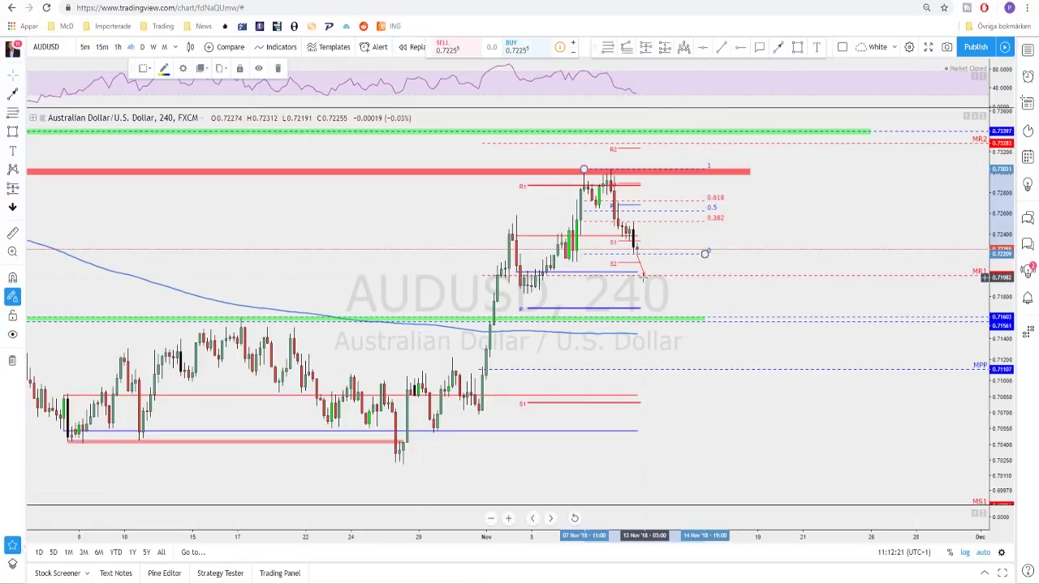
pyautogui.moveTo(645, 278); pyautogui.dragTo(654, 216)
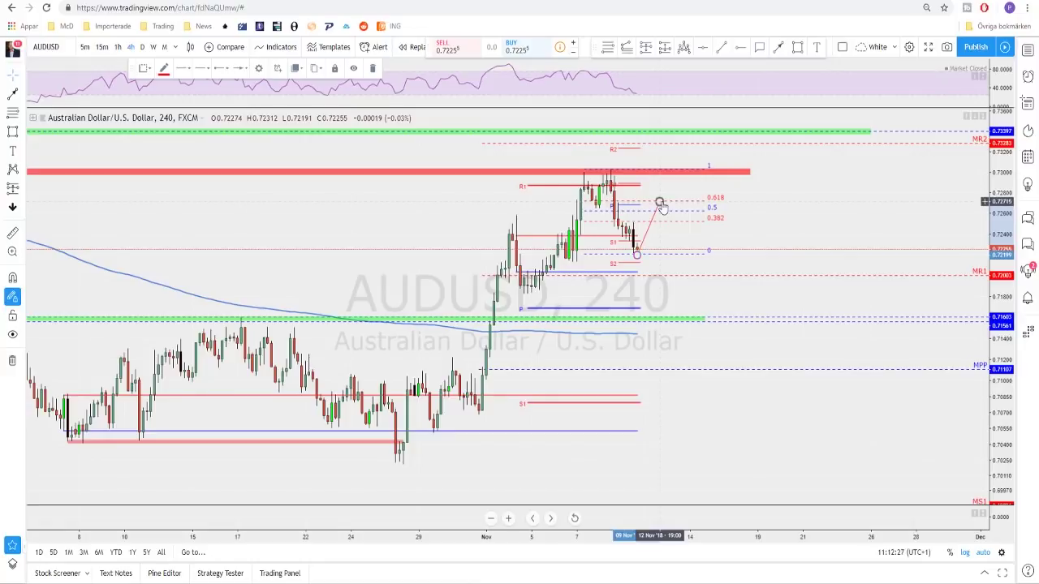
# Step: Continue the AUDUSD path with an arrow from about 0.7275 down to just below the MR1 level at 0.7200
pyautogui.click(777, 48)
pyautogui.click(659, 201)
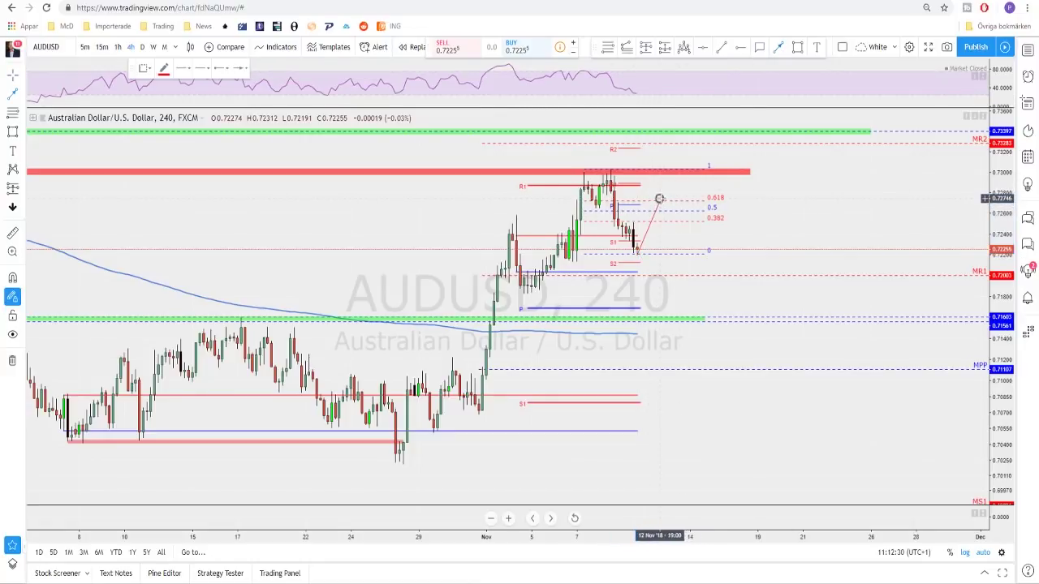
pyautogui.click(686, 286)
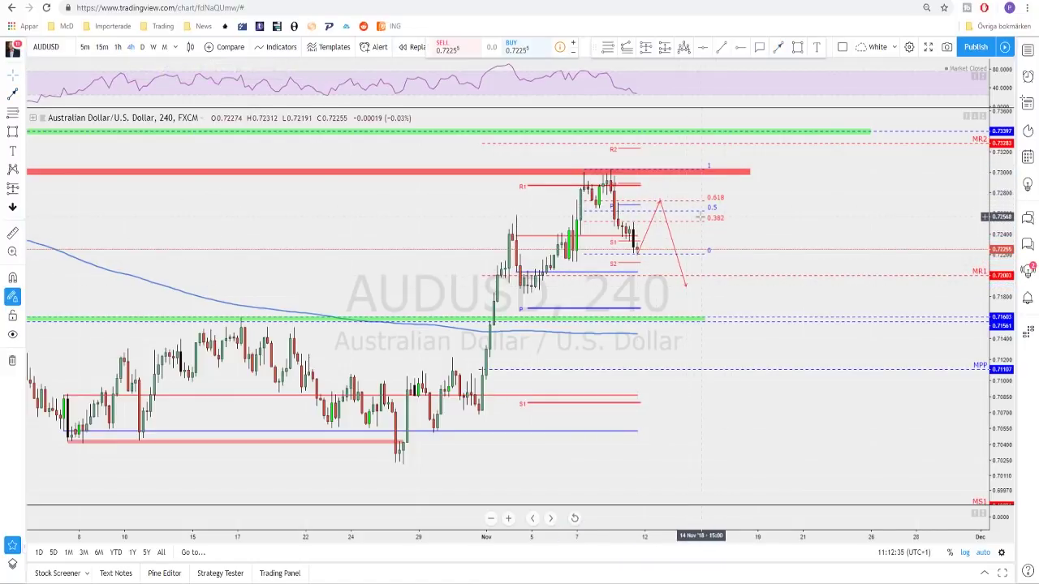
pyautogui.click(683, 209)
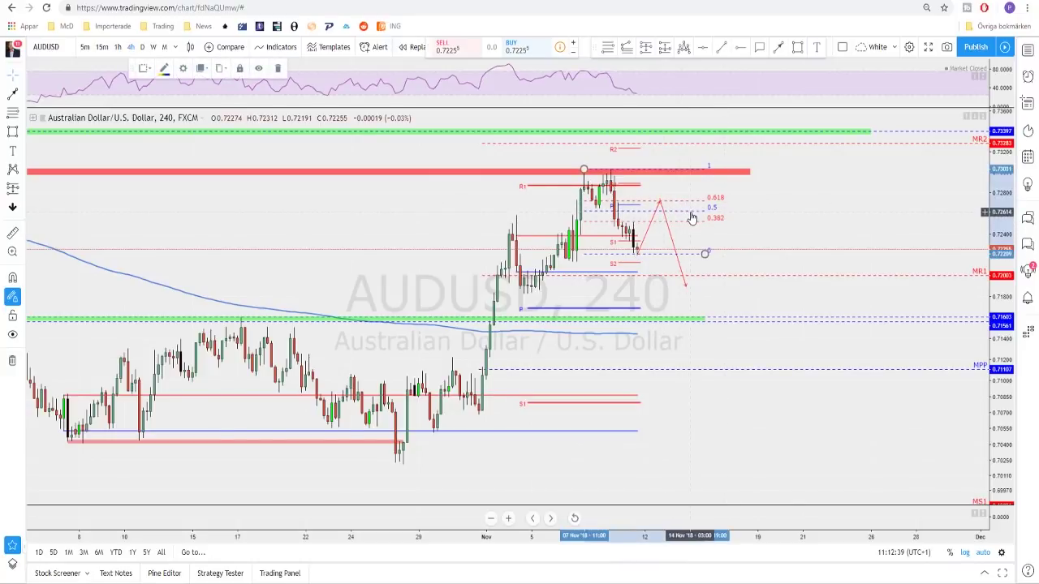
# Step: Switch to the USDCAD chart and examine the 4-hour price action around the red range box and the 1.3219 level
pyautogui.press('Down')
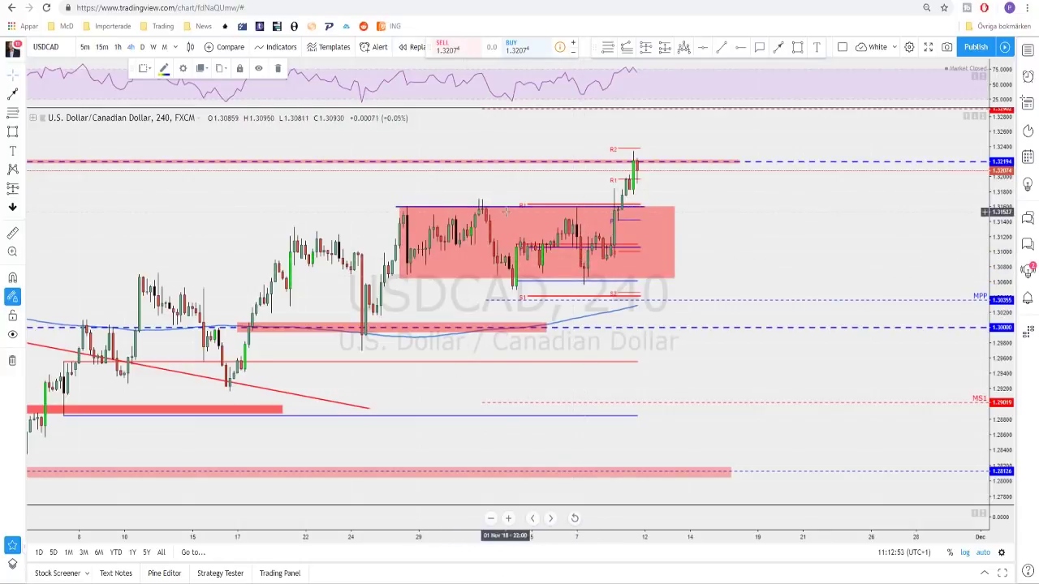
pyautogui.scroll(-3, 605, 236)
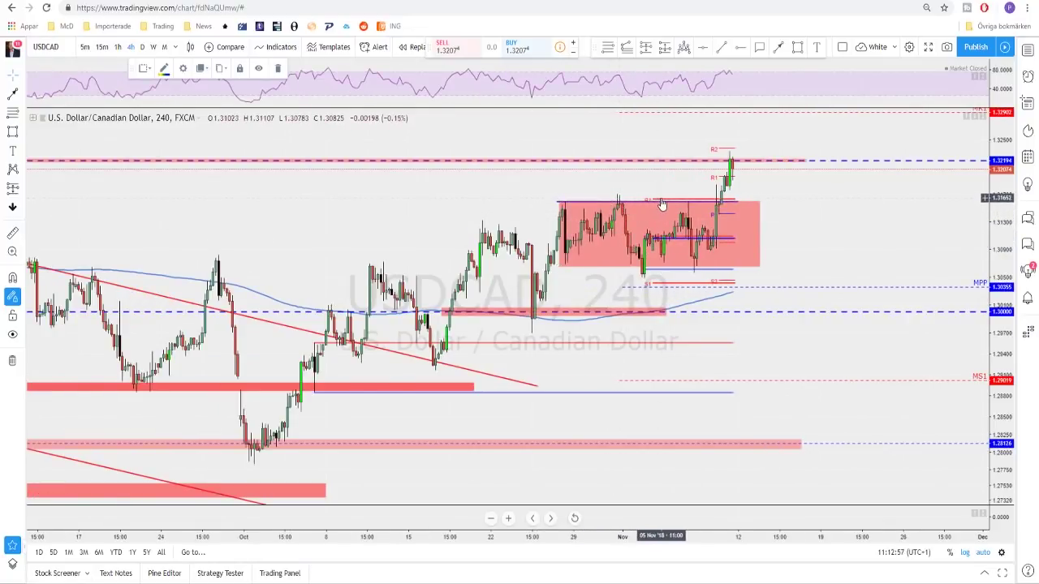
pyautogui.scroll(-1, 649, 203)
# Step: Switch USDCAD to the daily timeframe and examine how price has reacted at the long red zone near 1.3219
pyautogui.click(144, 46)
pyautogui.scroll(-3, 693, 284)
pyautogui.scroll(-3, 734, 258)
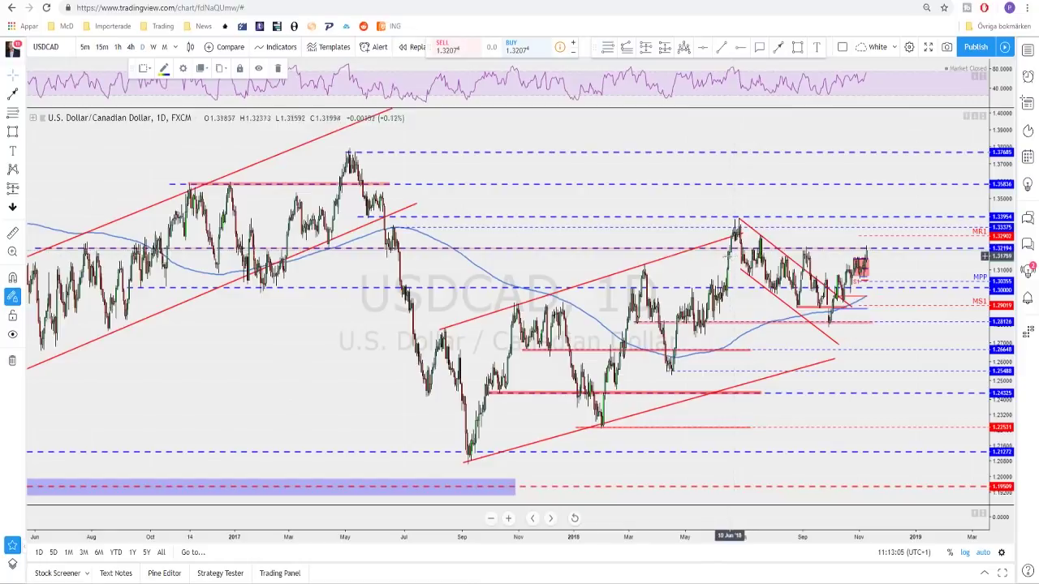
pyautogui.click(637, 249)
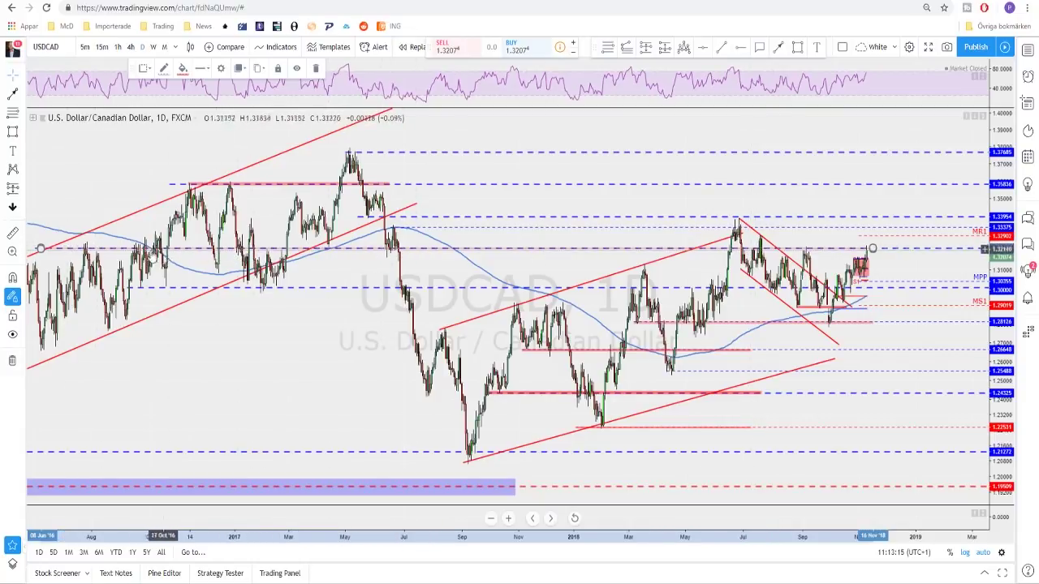
pyautogui.scroll(5, 467, 256)
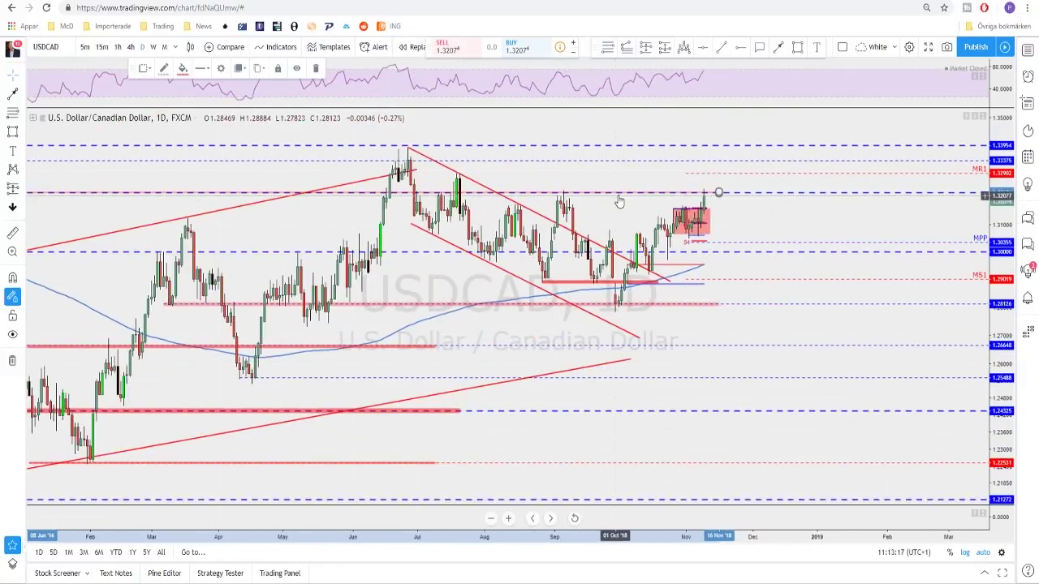
pyautogui.scroll(2, 621, 199)
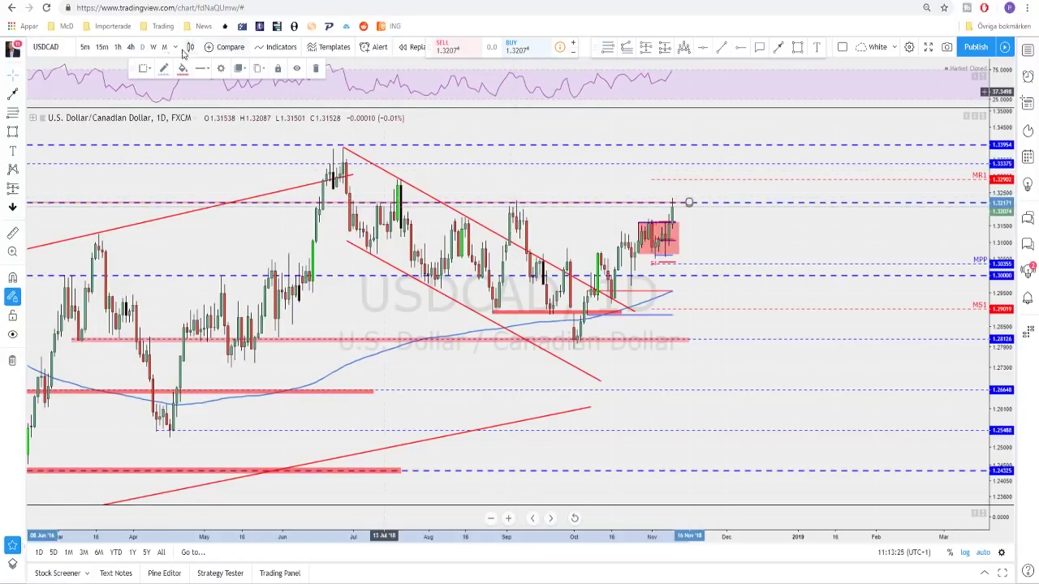
# Step: Return USDCAD to the 4-hour timeframe and draw an arrow path from about 1.3222 down to about 1.3156 and up just above 1.3219
pyautogui.click(130, 47)
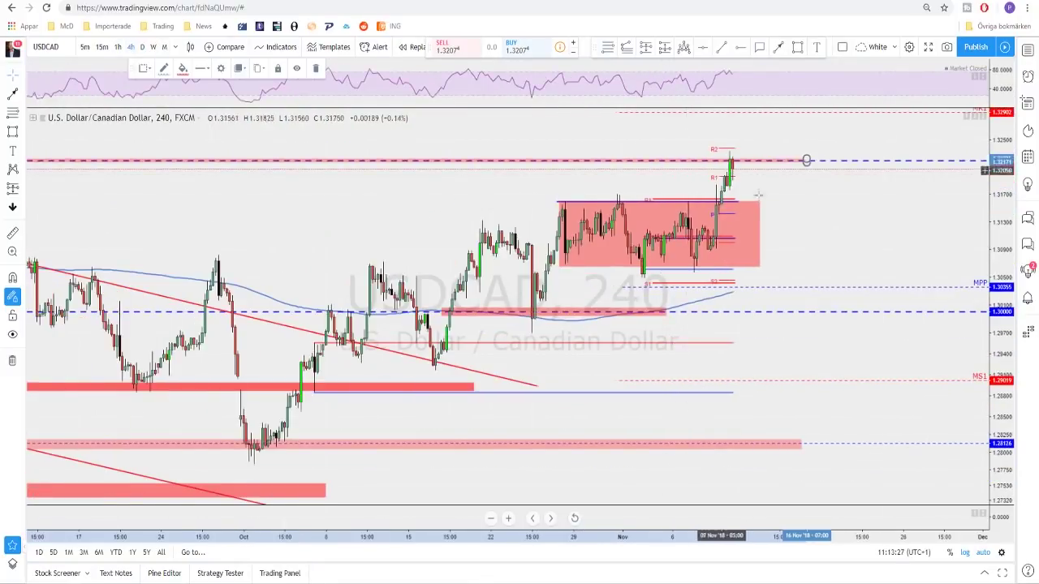
pyautogui.scroll(-5, 883, 209)
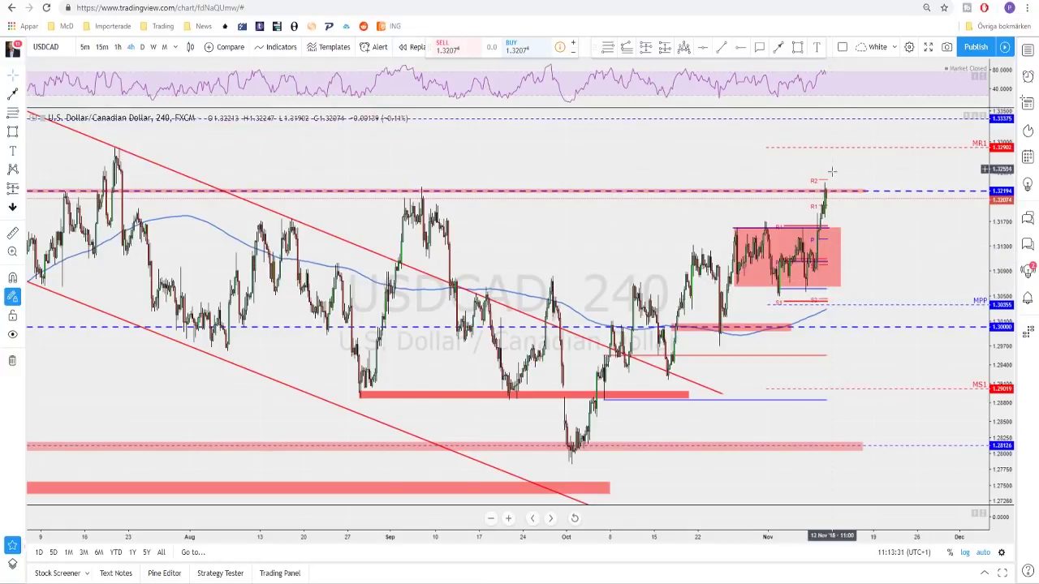
pyautogui.click(778, 48)
pyautogui.moveTo(824, 190); pyautogui.dragTo(842, 231)
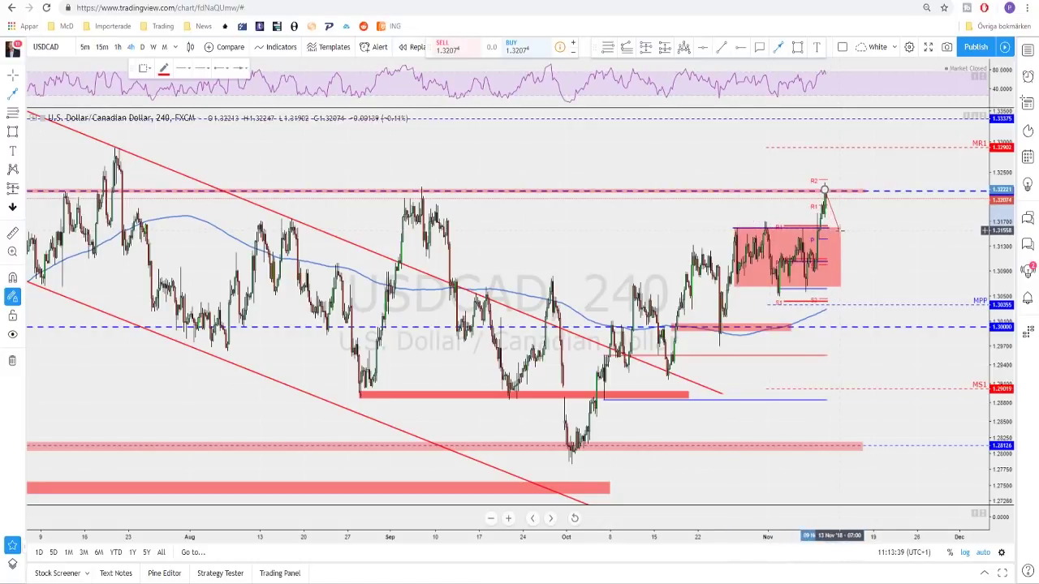
pyautogui.moveTo(841, 231); pyautogui.dragTo(853, 183)
pyautogui.scroll(2, 871, 173)
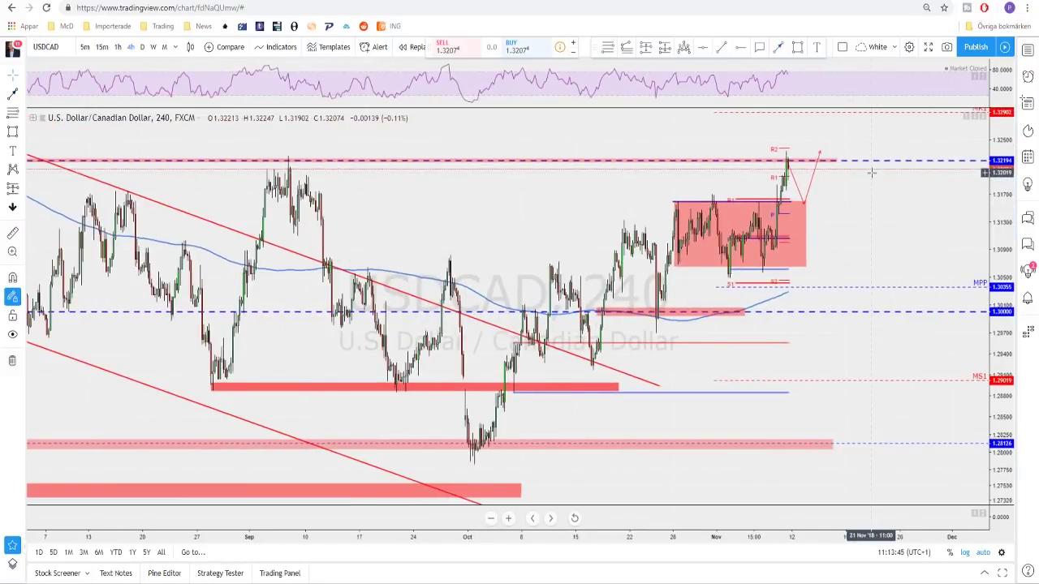
# Step: Switch to the USDCHF chart and examine daily price action at the red resistance zone near 1.0093
pyautogui.press('space')
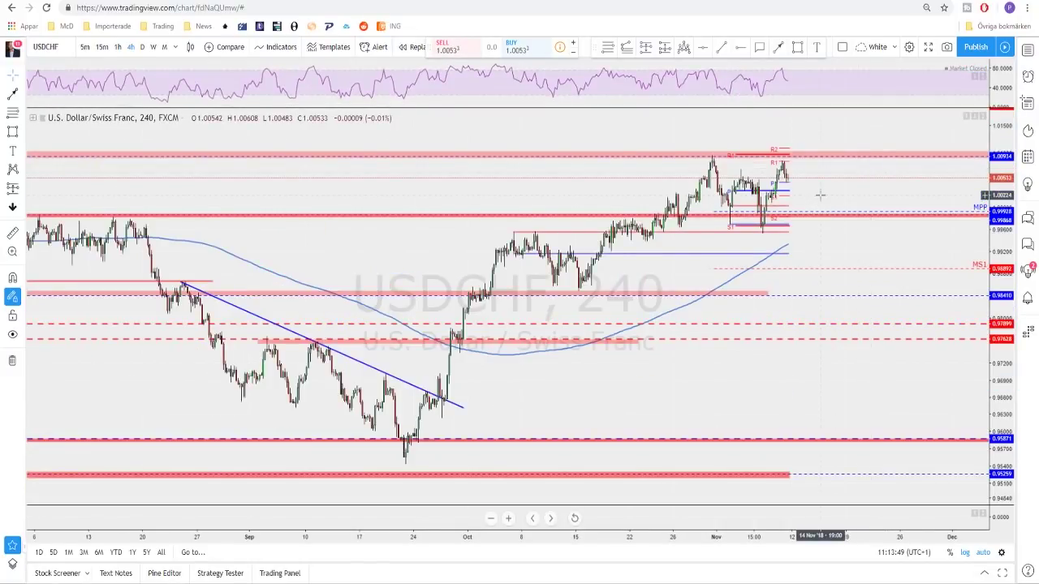
pyautogui.click(143, 48)
pyautogui.scroll(-2, 755, 286)
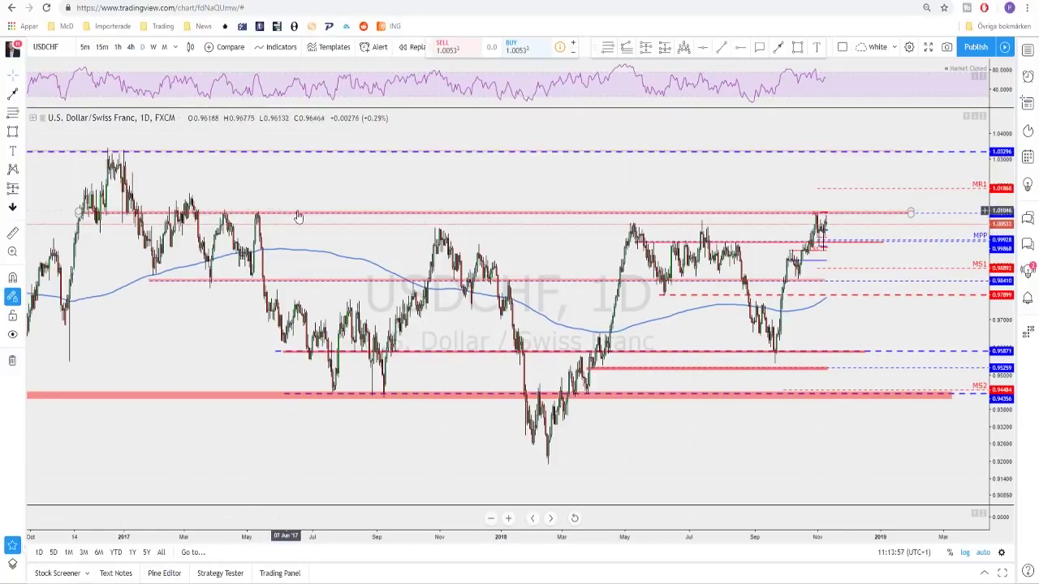
pyautogui.scroll(2, 788, 169)
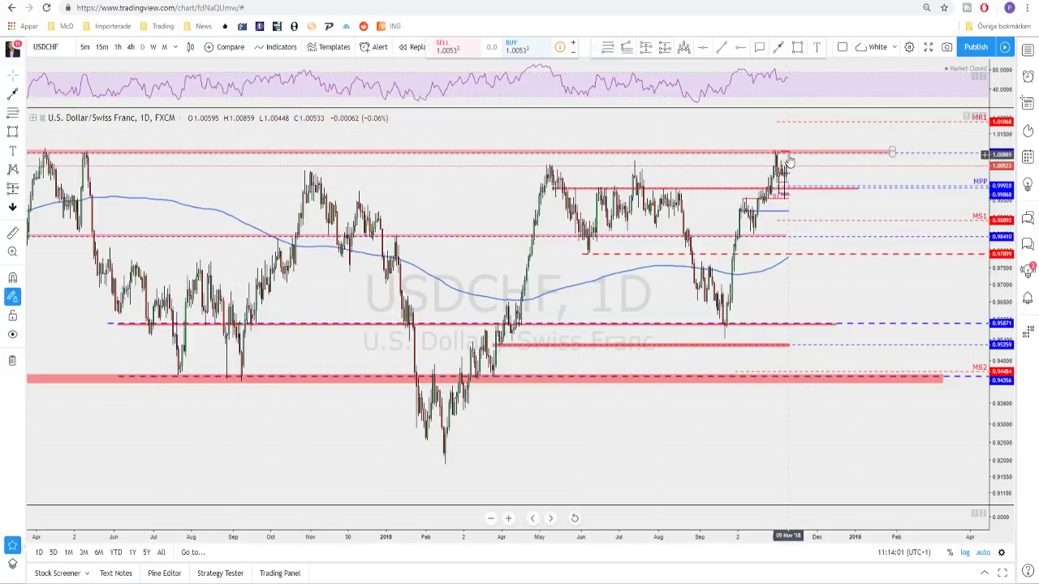
# Step: Return USDCHF to the 4-hour timeframe and mark the recent range with a rectangle from about 1.0097 down to about 0.9963
pyautogui.click(130, 46)
pyautogui.scroll(2, 756, 227)
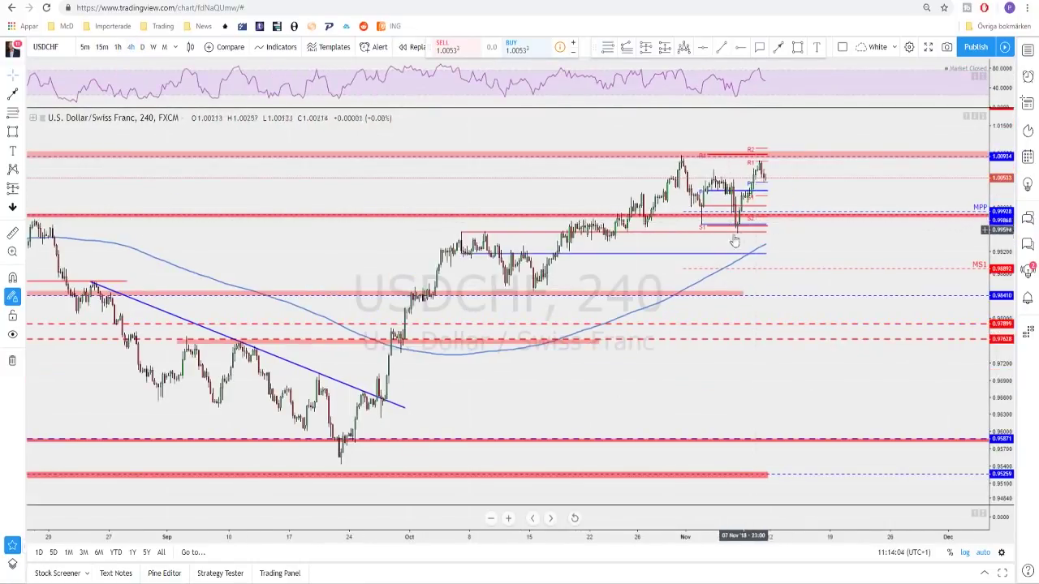
pyautogui.click(798, 50)
pyautogui.click(640, 155)
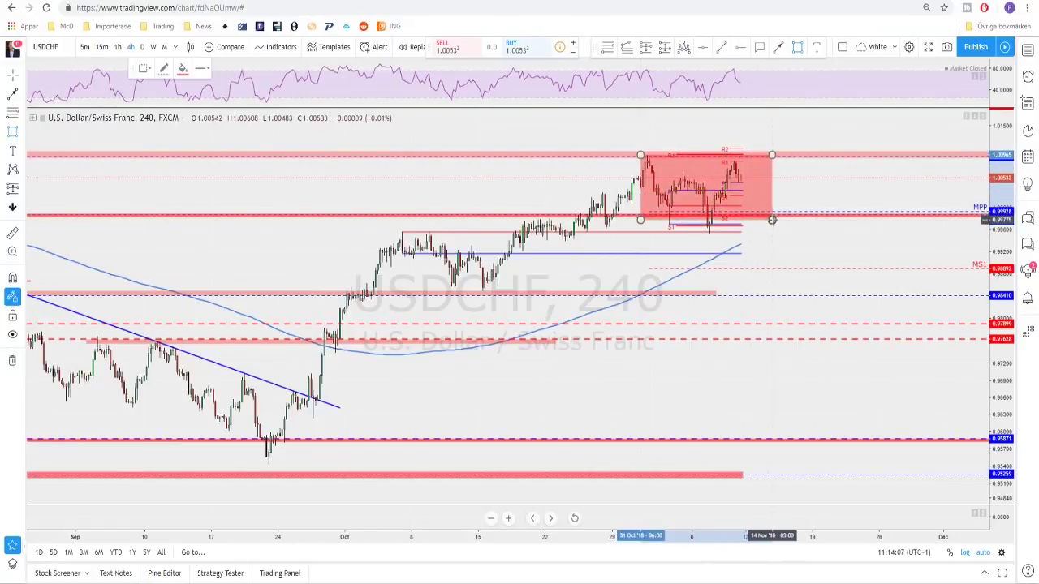
pyautogui.click(789, 227)
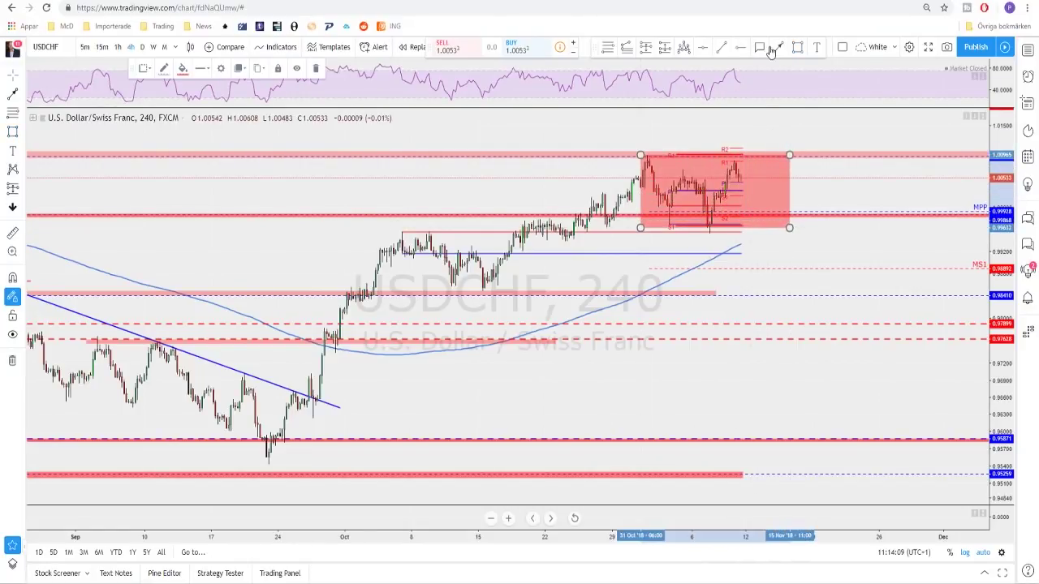
# Step: Draw an arrow path on USDCHF from about 1.0053 down to about 0.9968 and up to about 1.0147
pyautogui.click(782, 50)
pyautogui.click(741, 179)
pyautogui.click(754, 225)
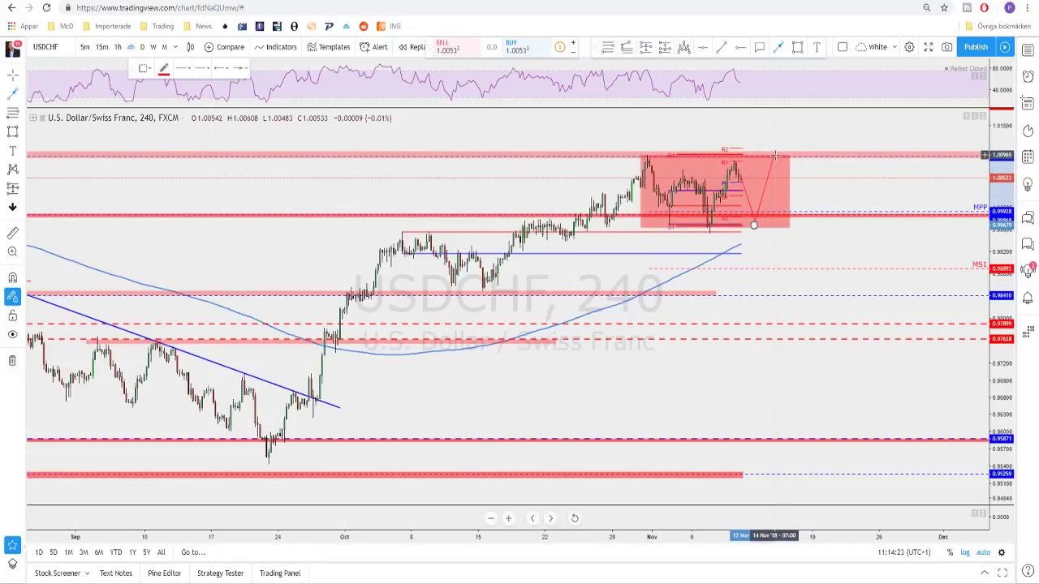
pyautogui.click(787, 128)
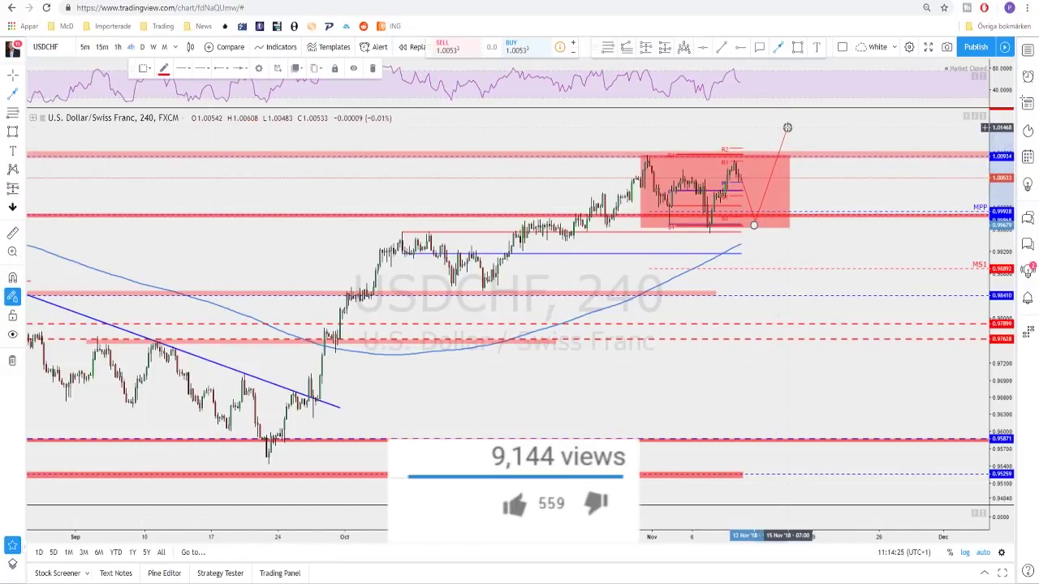
# Step: Continue the rising USDCHF arrow path with a pullback to the red zone near 1.0093 and another arrow up above 1.0150
pyautogui.click(814, 113)
pyautogui.click(802, 123)
pyautogui.scroll(-2, 782, 166)
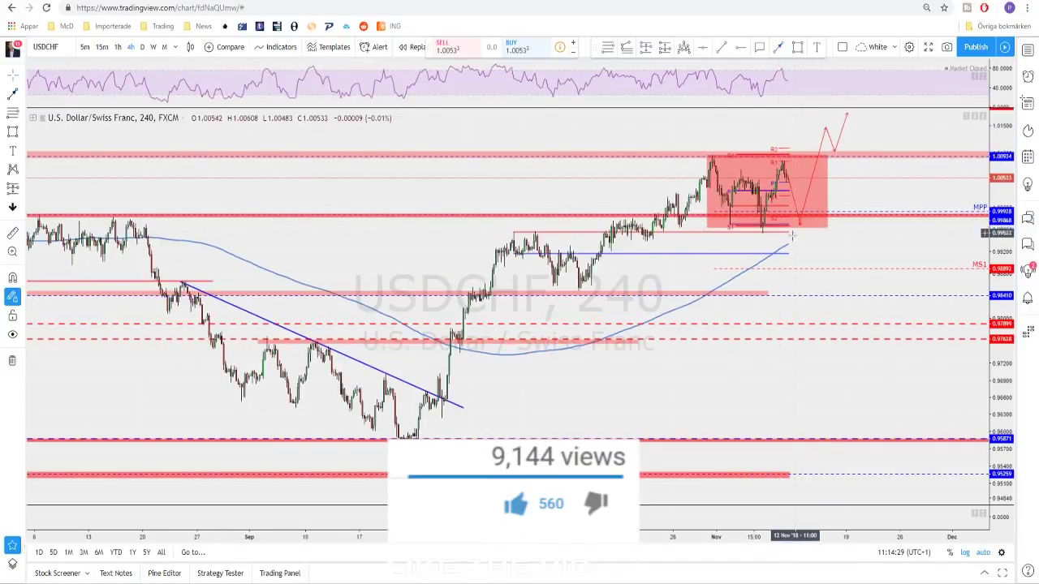
pyautogui.scroll(-2, 794, 234)
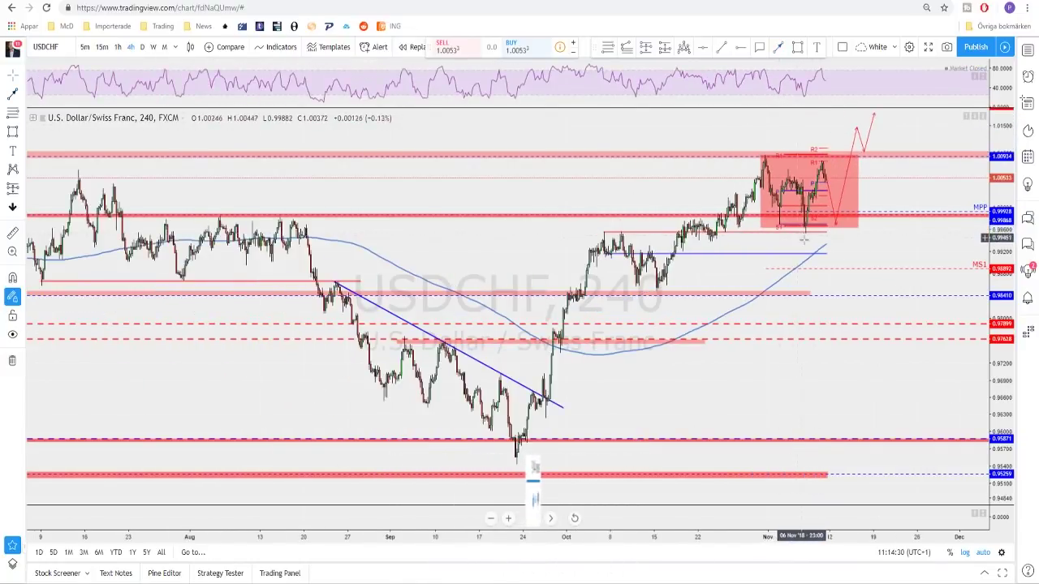
# Step: Draw an arrow path from about 0.9981 down to 0.9931, up to 0.9962 and down to the 0.9841 zone, and extend that zone to November 29
pyautogui.click(777, 48)
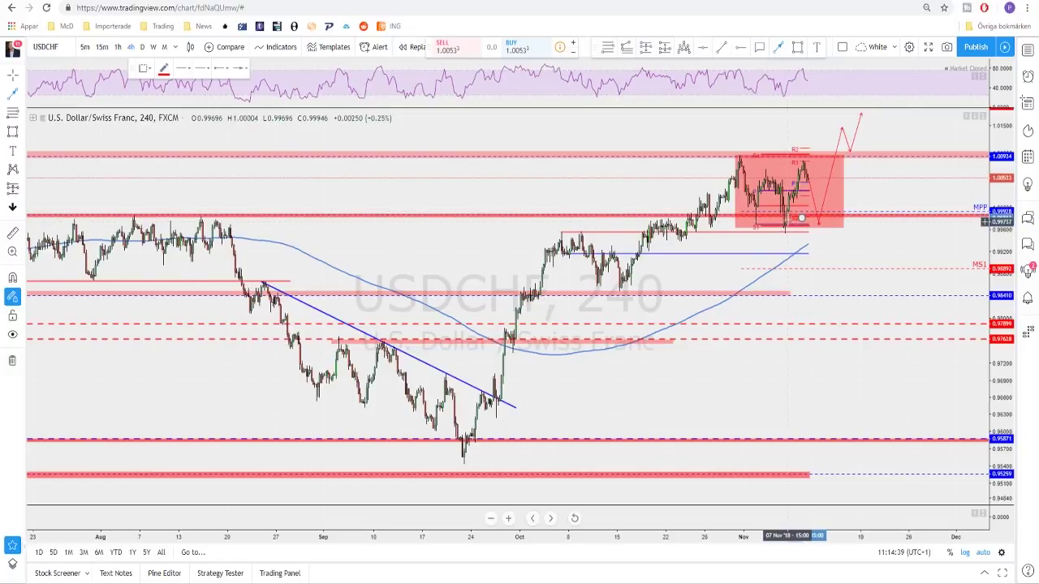
pyautogui.doubleClick(815, 244)
pyautogui.doubleClick(822, 228)
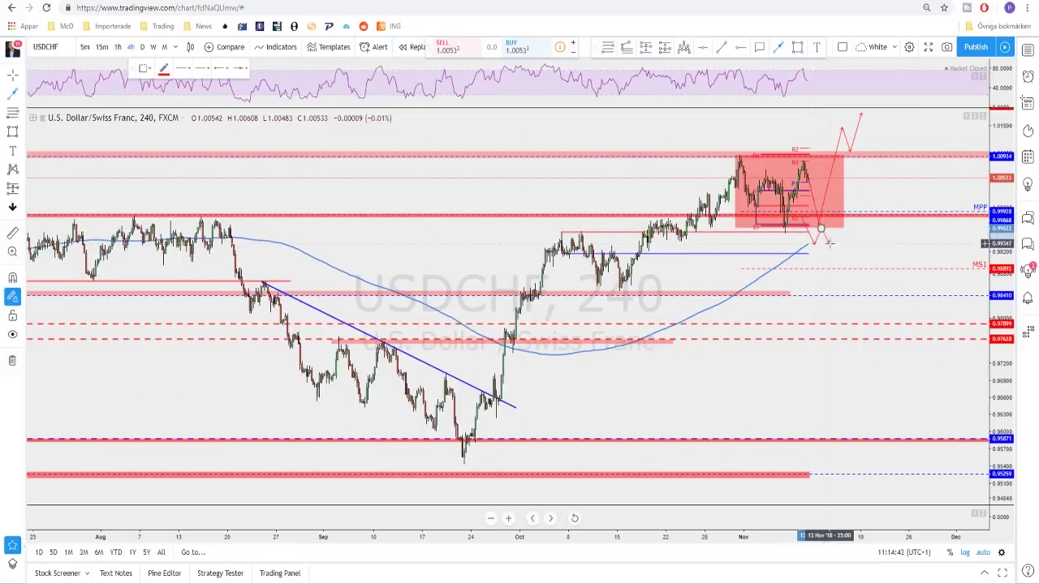
pyautogui.moveTo(828, 246)
pyautogui.mouseDown()
pyautogui.moveTo(844, 293)
pyautogui.moveTo(944, 293)
pyautogui.mouseUp()
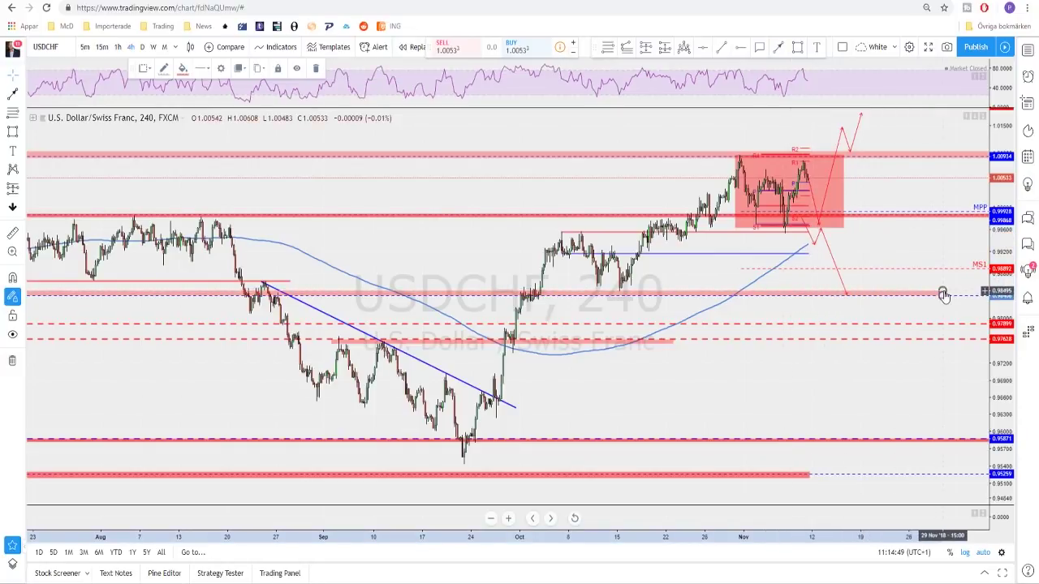
pyautogui.click(902, 280)
# Step: Delete the red rectangle marking the recent USDCHF range between about 1.0097 and 0.9963
pyautogui.scroll(1, 844, 254)
pyautogui.scroll(-1, 847, 243)
pyautogui.scroll(-1, 846, 242)
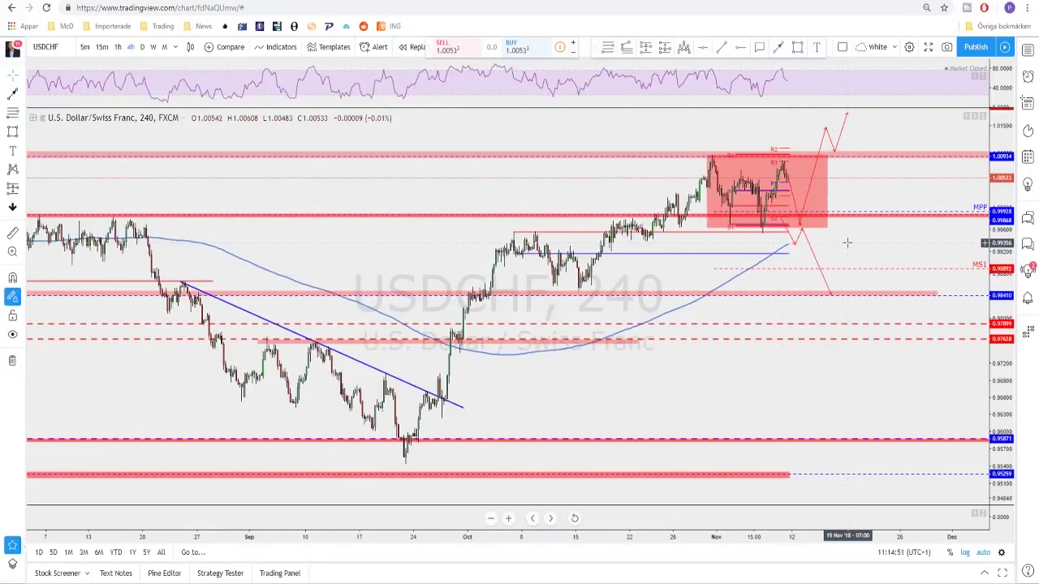
pyautogui.click(828, 185)
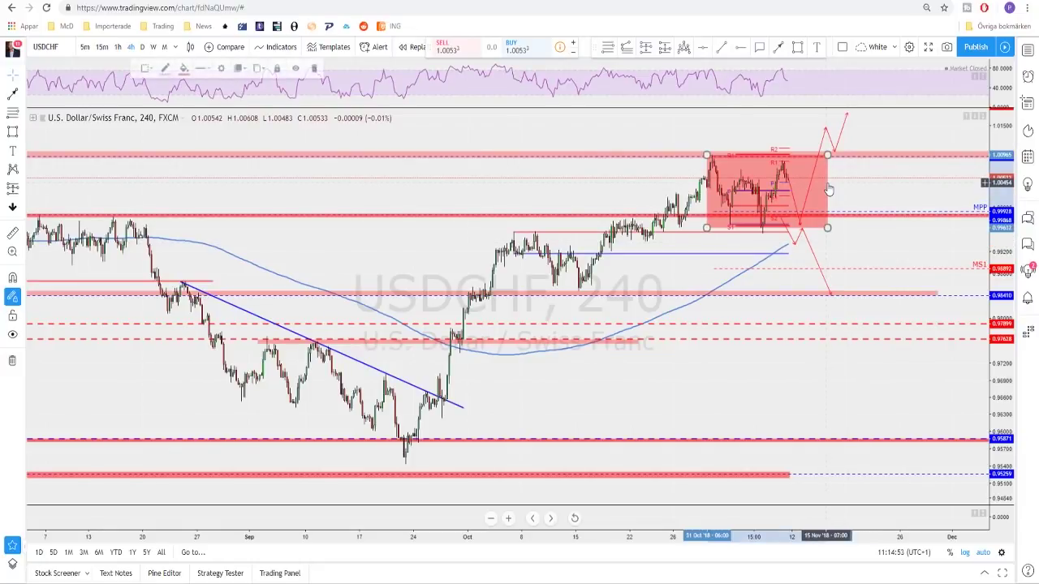
pyautogui.press('Delete')
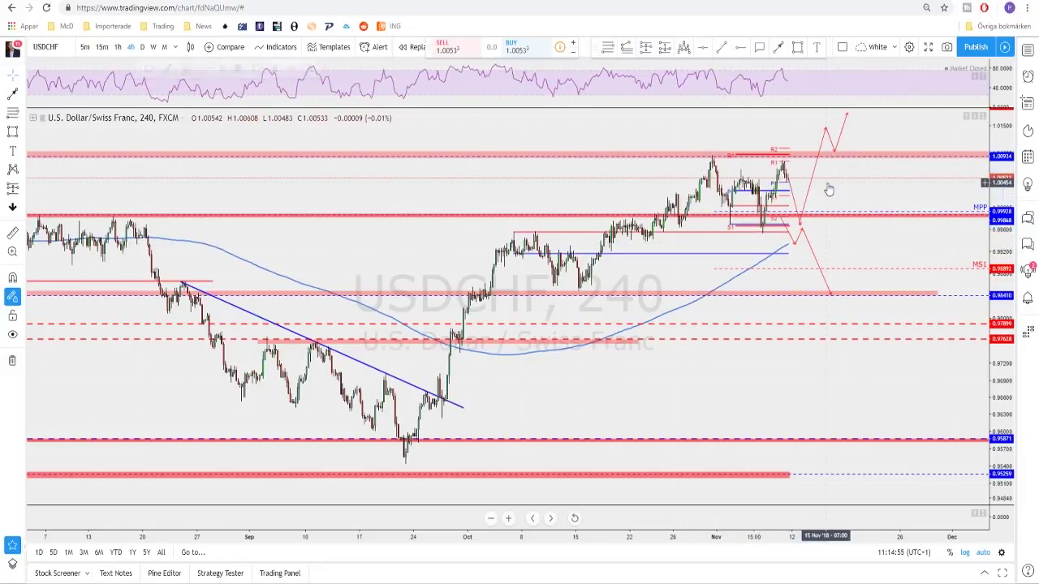
# Step: Switch to the NZDUSD chart, examine daily price action around the 0.6850 and 0.6686 zones, and return to the 4-hour timeframe
pyautogui.press('Down')
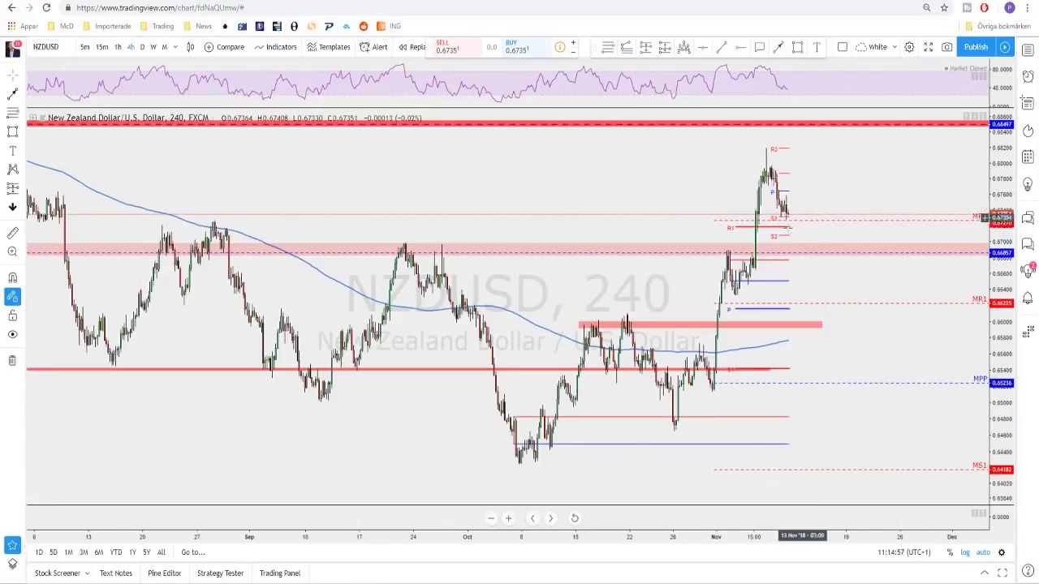
pyautogui.scroll(1, 758, 249)
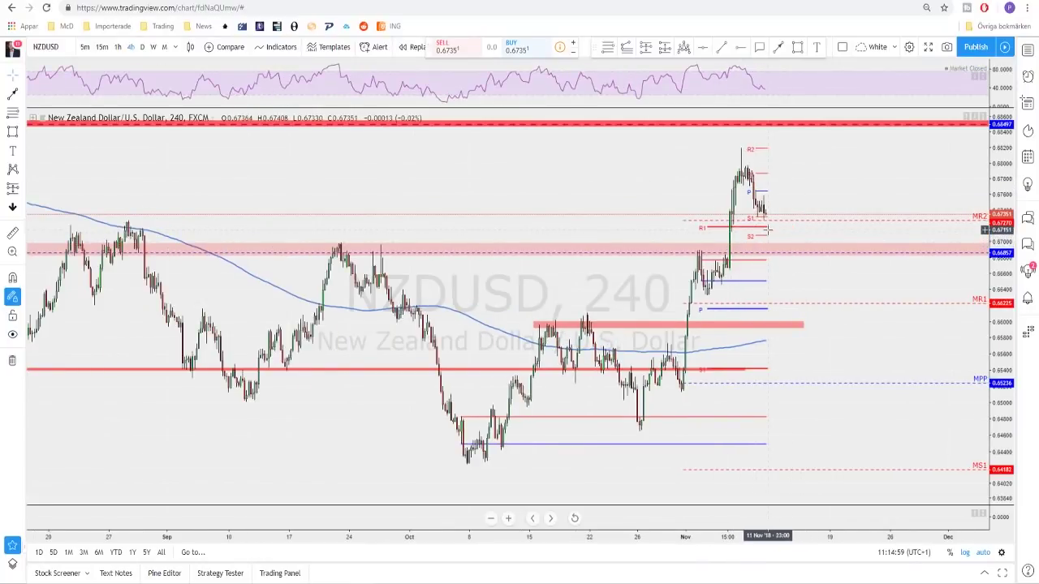
pyautogui.scroll(-2, 788, 239)
pyautogui.click(144, 47)
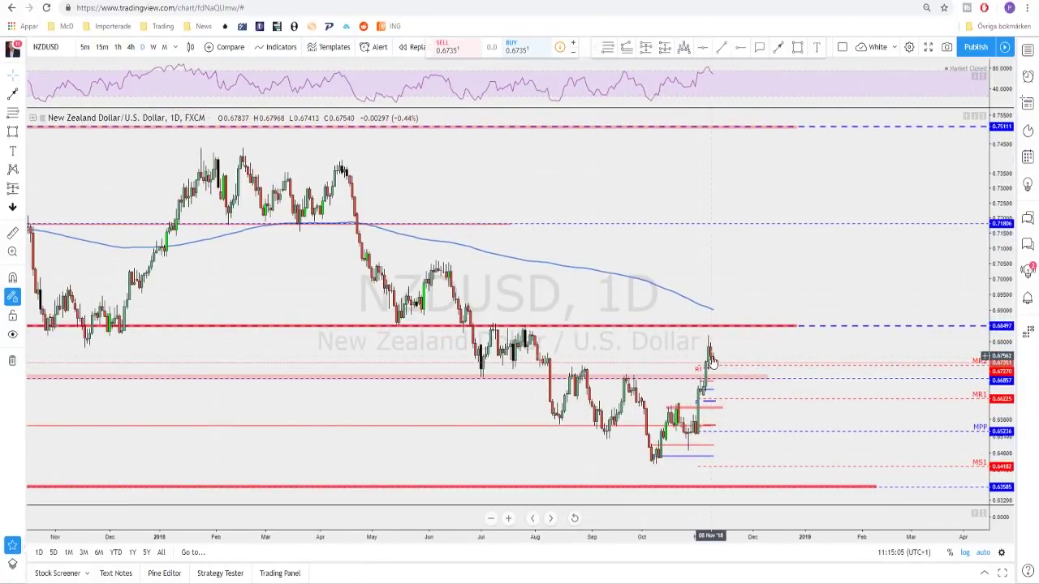
pyautogui.scroll(-3, 728, 351)
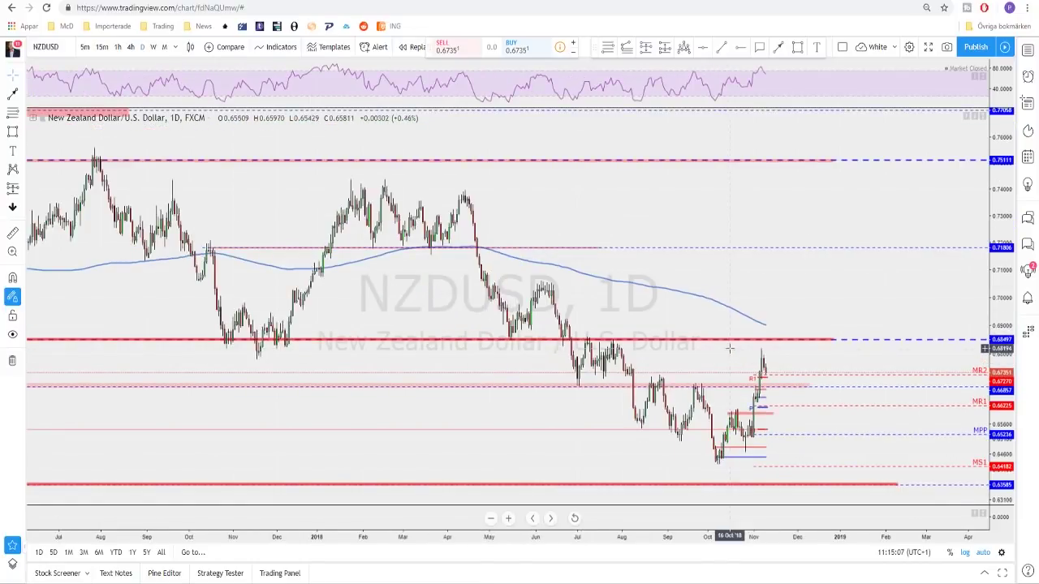
pyautogui.scroll(1, 730, 347)
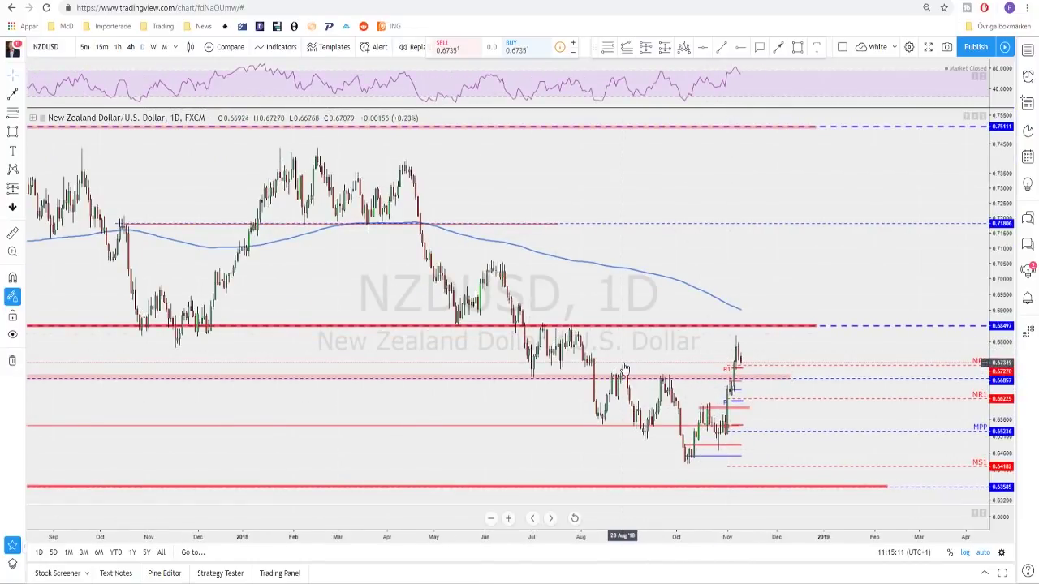
pyautogui.scroll(-2, 743, 369)
pyautogui.scroll(-1, 750, 362)
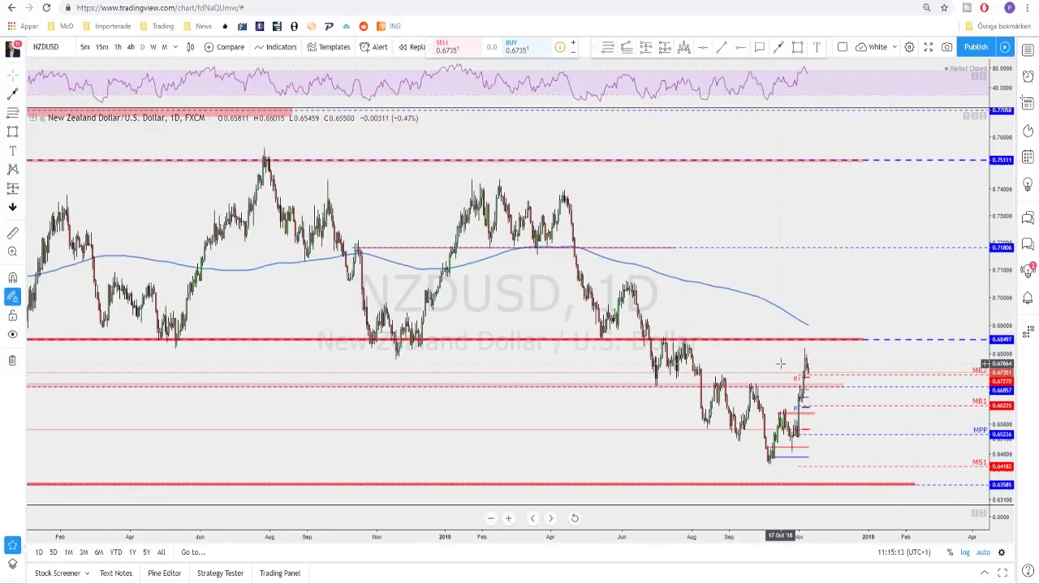
pyautogui.click(130, 47)
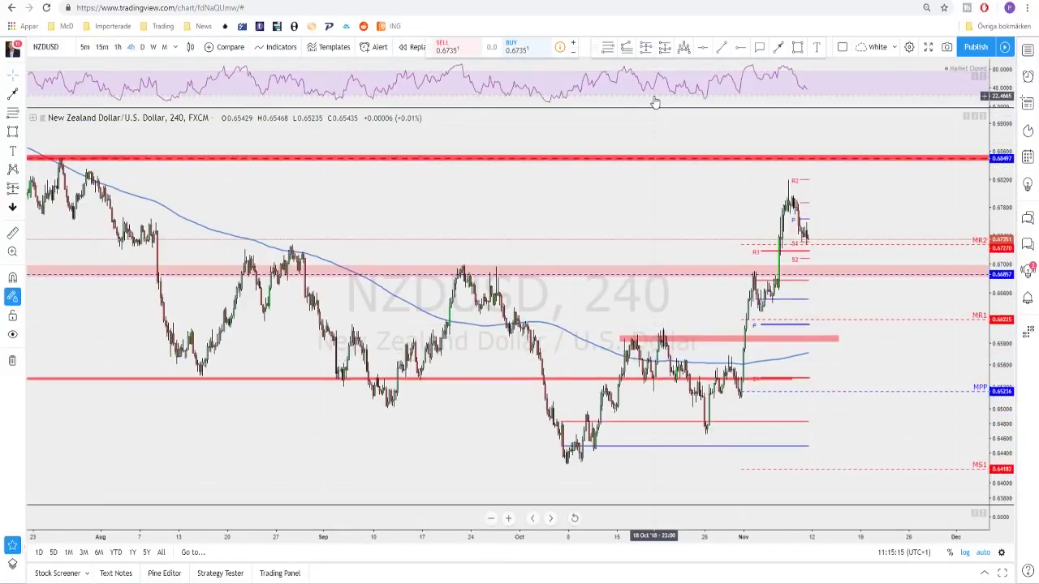
# Step: Draw a falling arrow on NZDUSD from about 0.6749 down to about 0.6591 at the small red zone
pyautogui.scroll(-1, 791, 159)
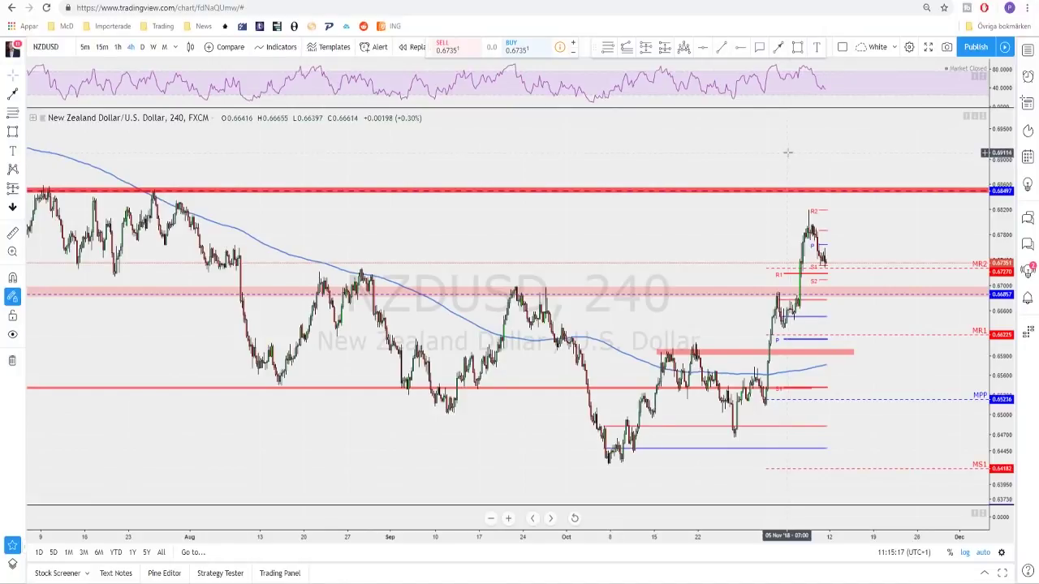
pyautogui.scroll(-1, 787, 151)
pyautogui.click(781, 47)
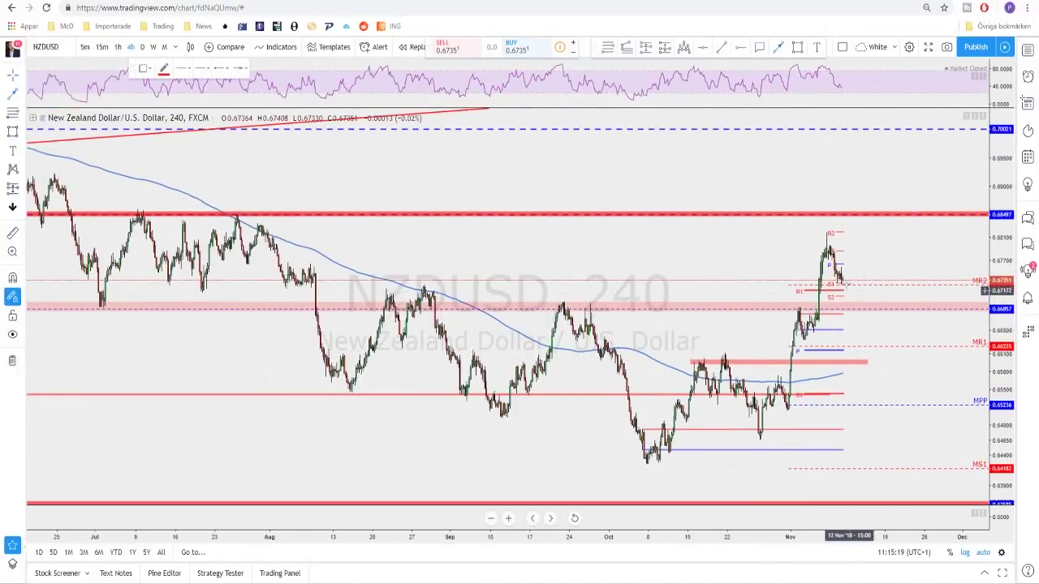
pyautogui.click(842, 274)
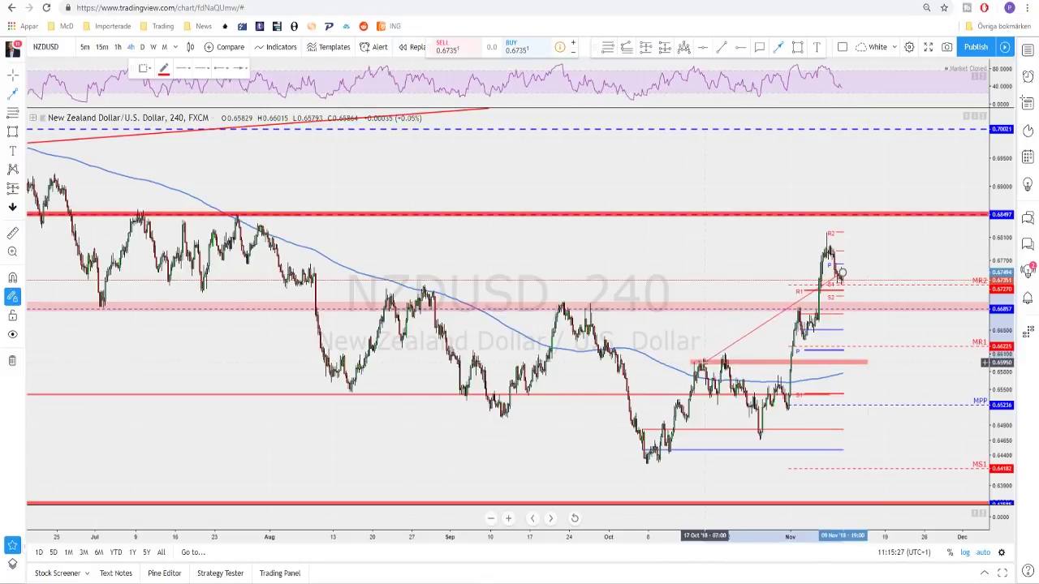
pyautogui.click(865, 365)
pyautogui.click(864, 365)
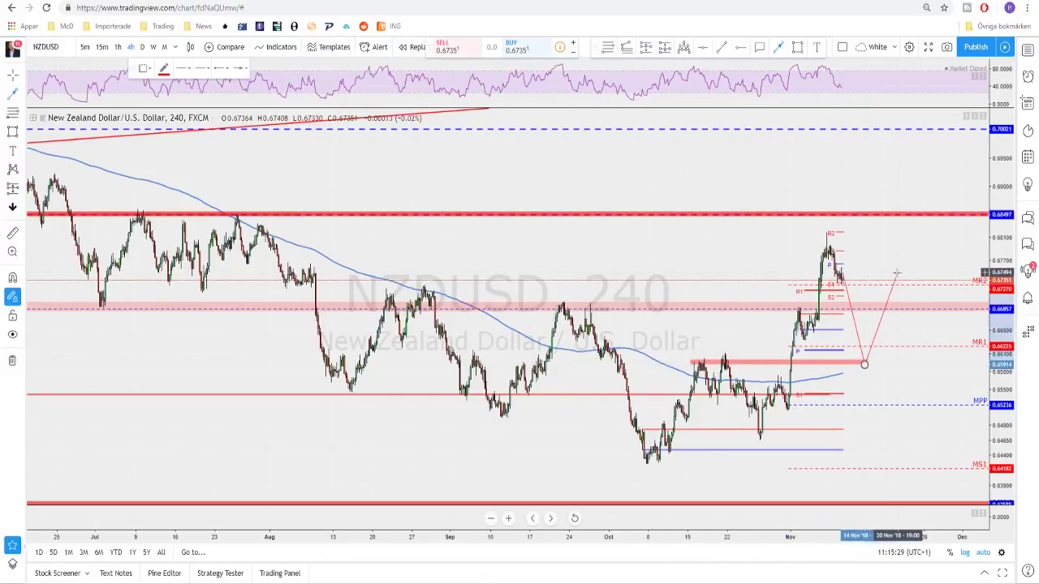
pyautogui.press('Escape')
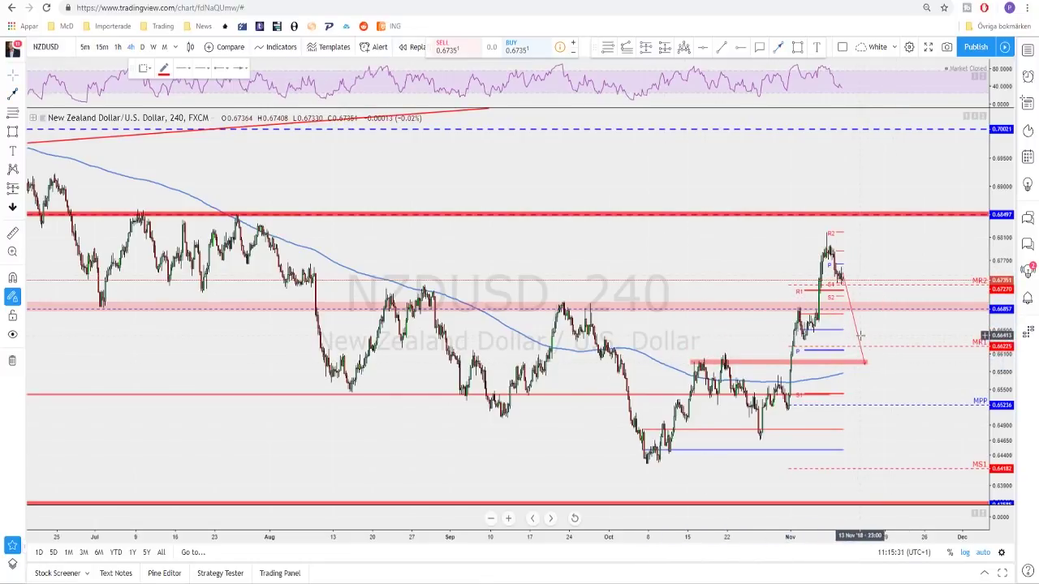
# Step: Raise the falling arrow's end to about 0.6682 and draw a rising arrow from there to about 0.6825
pyautogui.click(864, 365)
pyautogui.moveTo(864, 365); pyautogui.dragTo(856, 309)
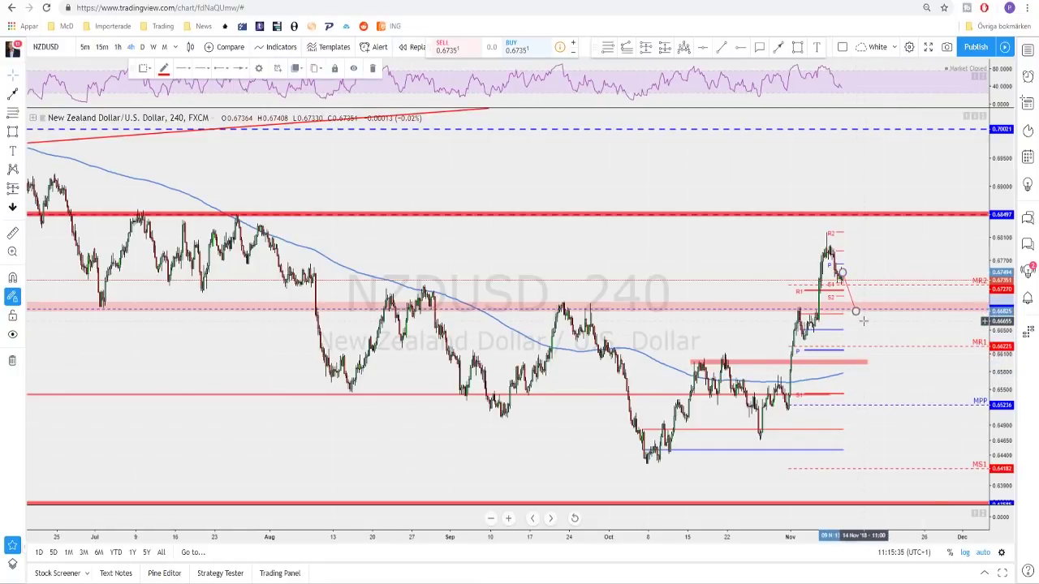
pyautogui.click(779, 50)
pyautogui.click(857, 312)
pyautogui.click(856, 312)
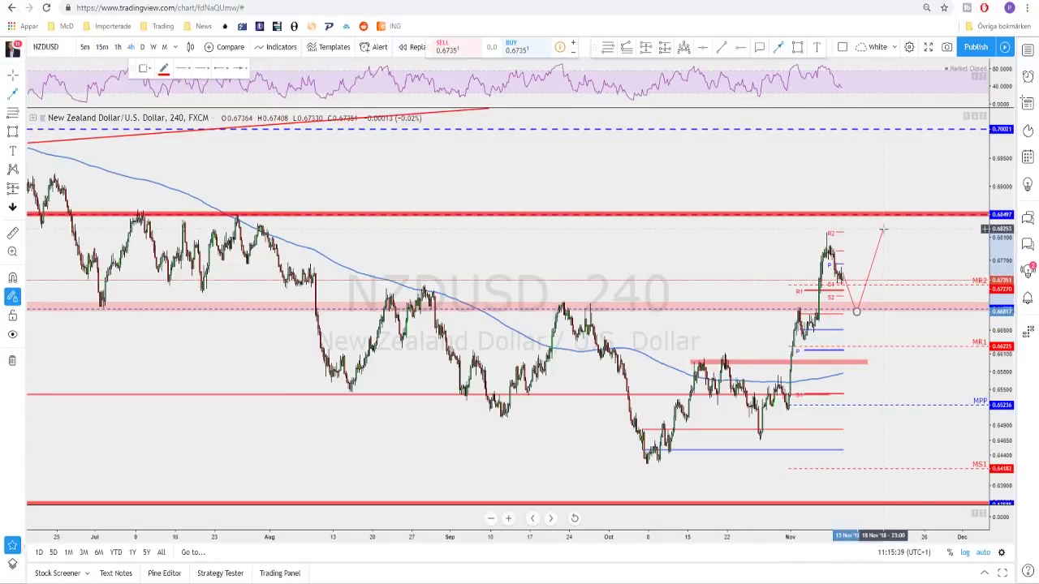
pyautogui.click(883, 230)
# Step: Delete the rising projection arrow from the NZDUSD chart
pyautogui.scroll(-3, 893, 373)
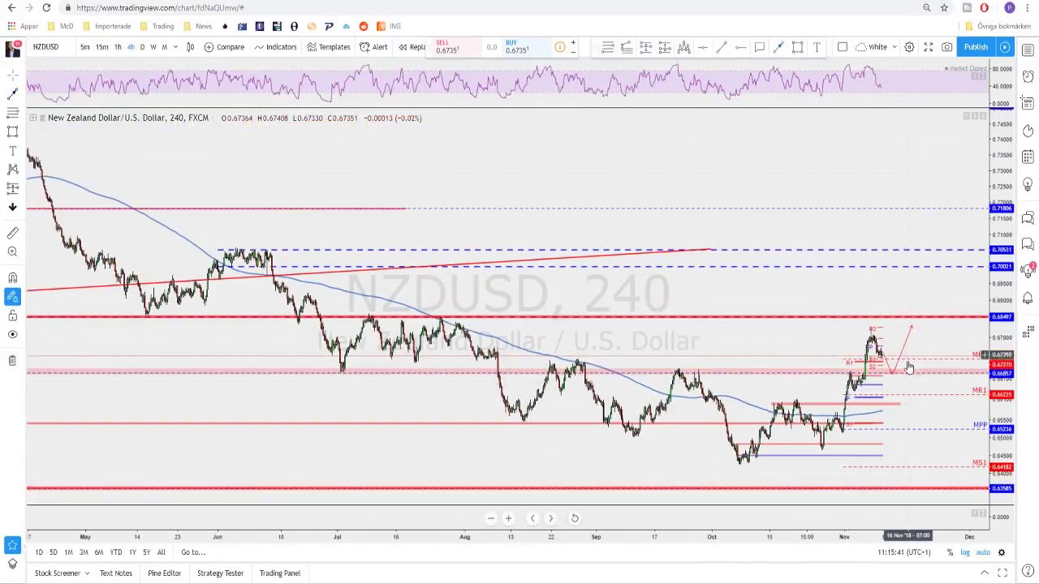
pyautogui.click(893, 378)
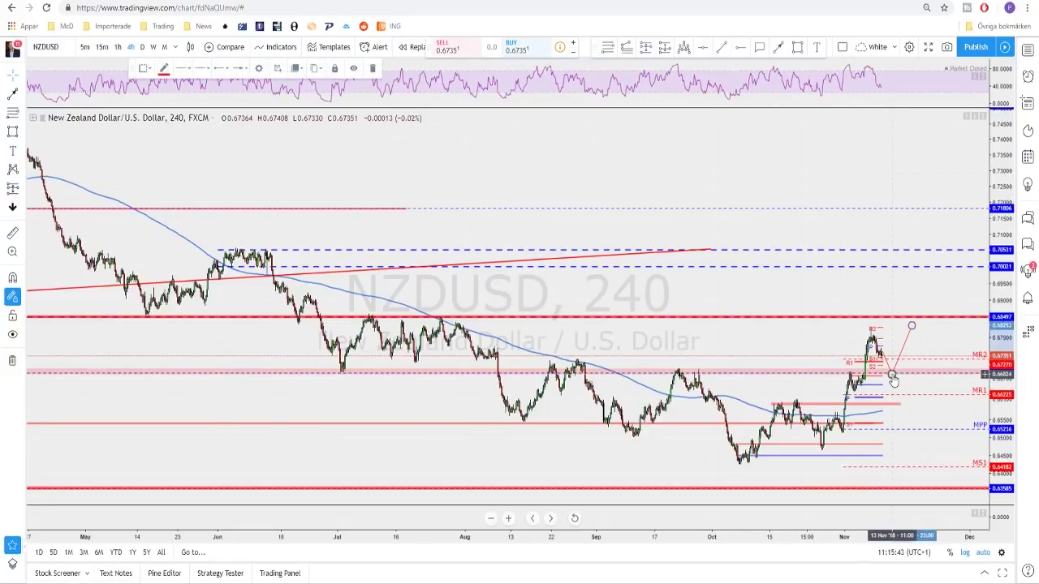
pyautogui.press('Delete')
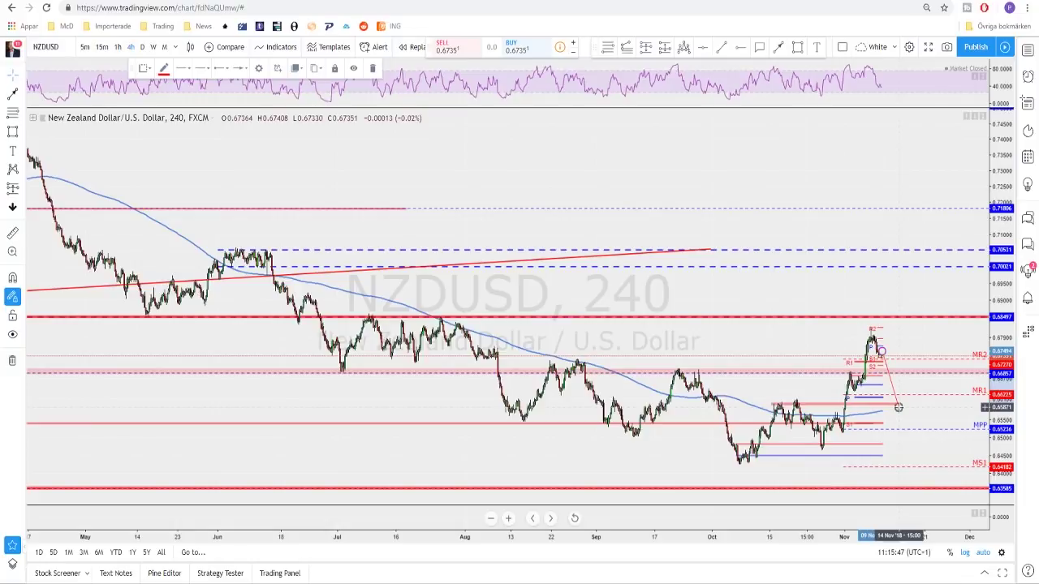
# Step: Draw a Fibonacci retracement on NZDUSD from the October low near 0.6424 to the November high near 0.6820
pyautogui.scroll(4, 899, 414)
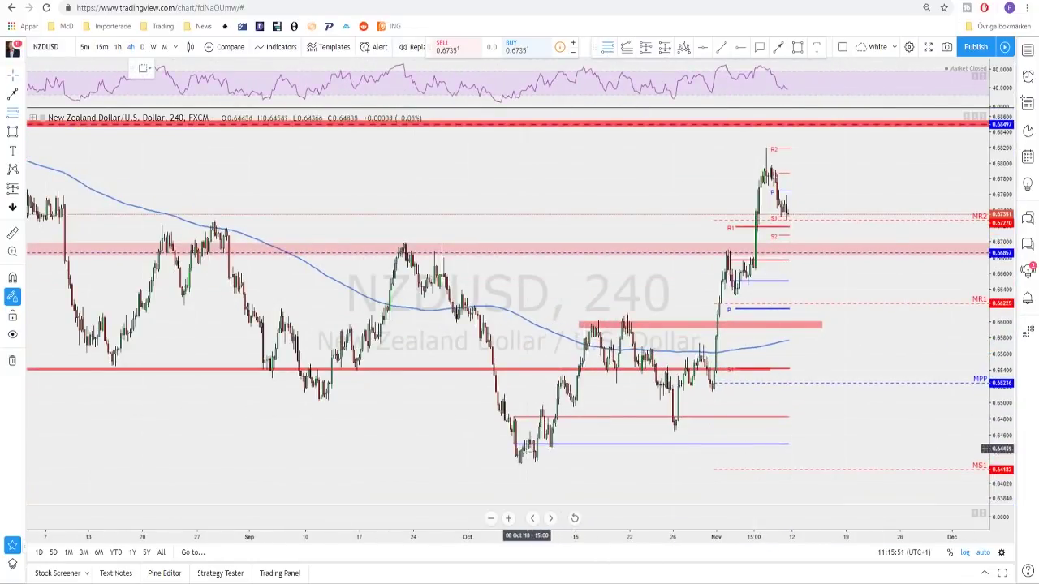
pyautogui.moveTo(504, 465)
pyautogui.mouseDown()
pyautogui.moveTo(860, 324)
pyautogui.moveTo(862, 148)
pyautogui.mouseUp()
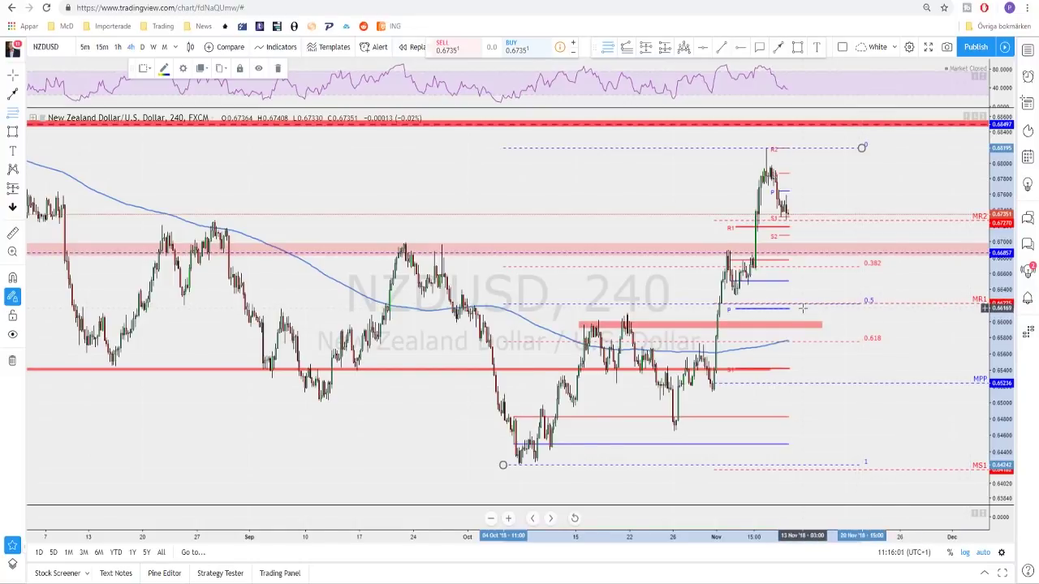
# Step: Move the small red NZDUSD zone up to the 0.5 retracement level and enlarge it to span about 0.6621 to 0.6594
pyautogui.scroll(-1, 812, 313)
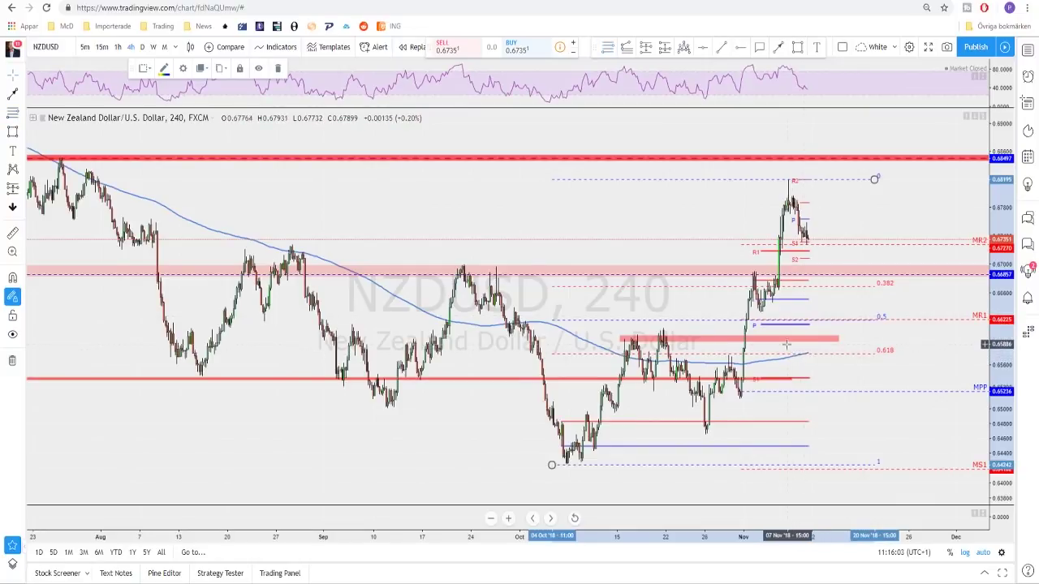
pyautogui.moveTo(763, 341)
pyautogui.mouseDown()
pyautogui.moveTo(765, 320)
pyautogui.moveTo(771, 327)
pyautogui.mouseUp()
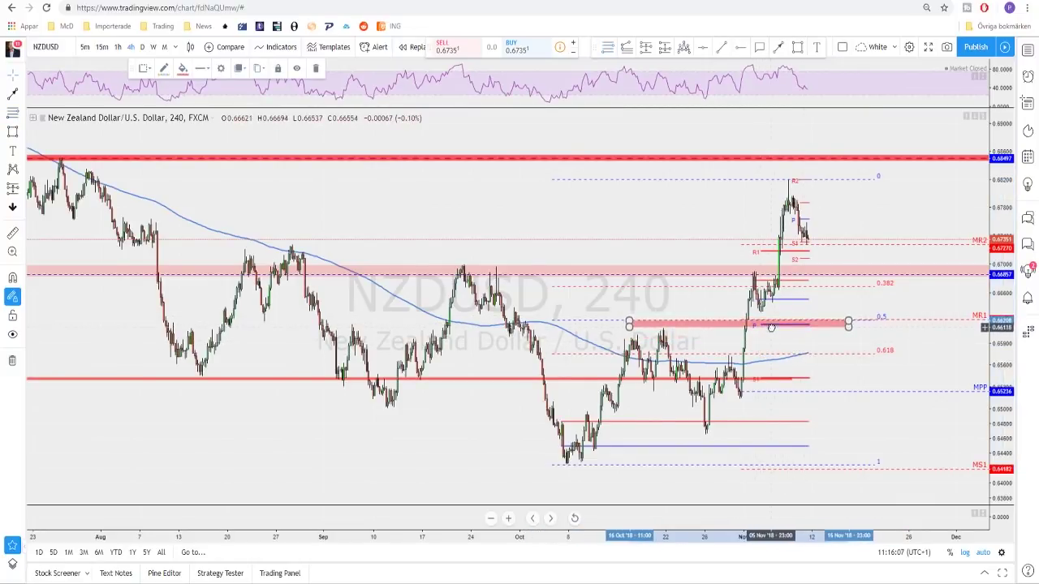
pyautogui.moveTo(848, 326); pyautogui.dragTo(854, 341)
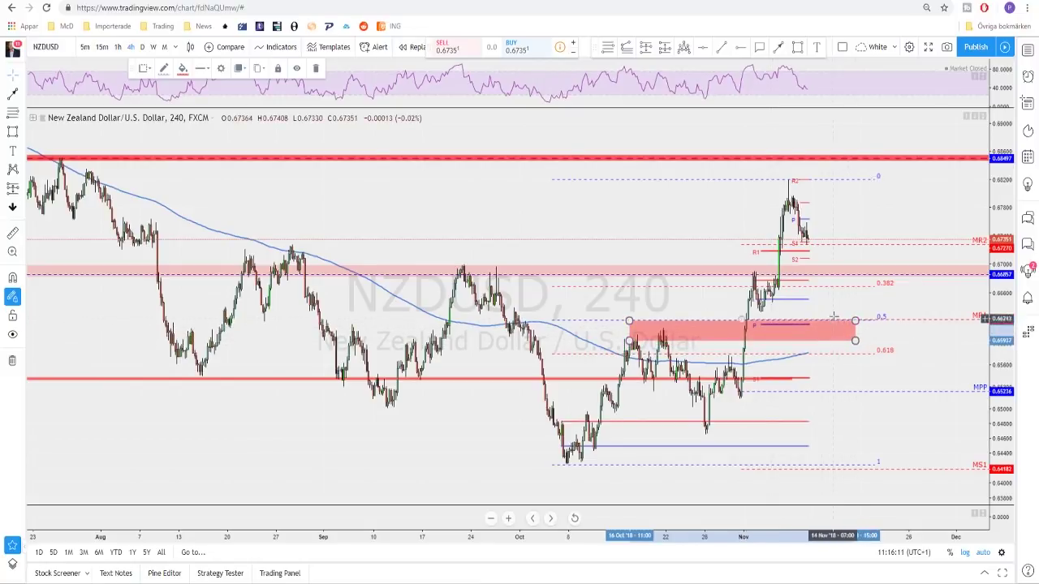
# Step: Switch to the NZDCAD chart and examine daily price action near the blue moving average and the 0.9004 level
pyautogui.press('Down')
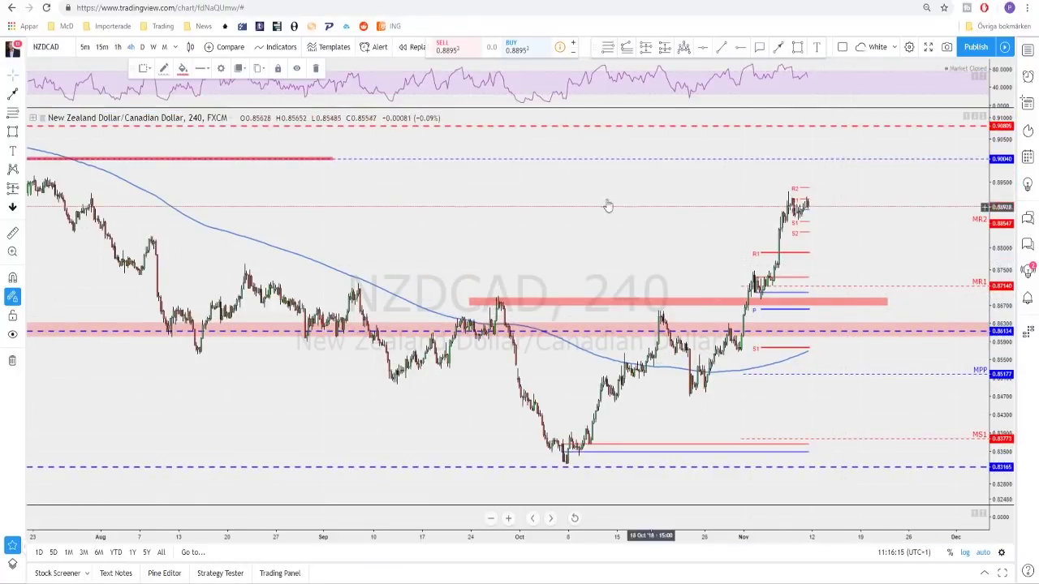
pyautogui.scroll(1, 761, 211)
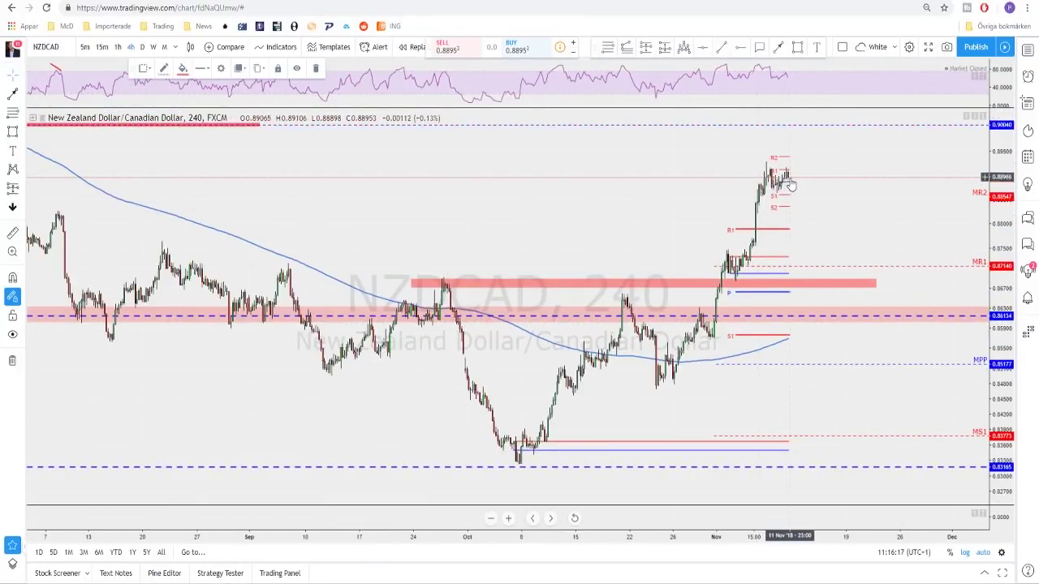
pyautogui.click(145, 48)
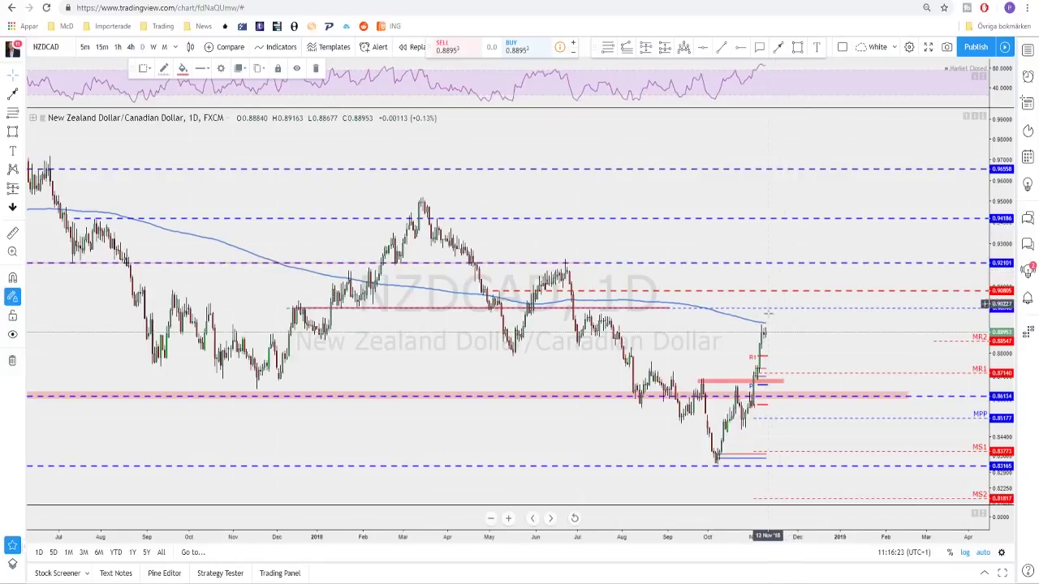
pyautogui.scroll(1, 763, 318)
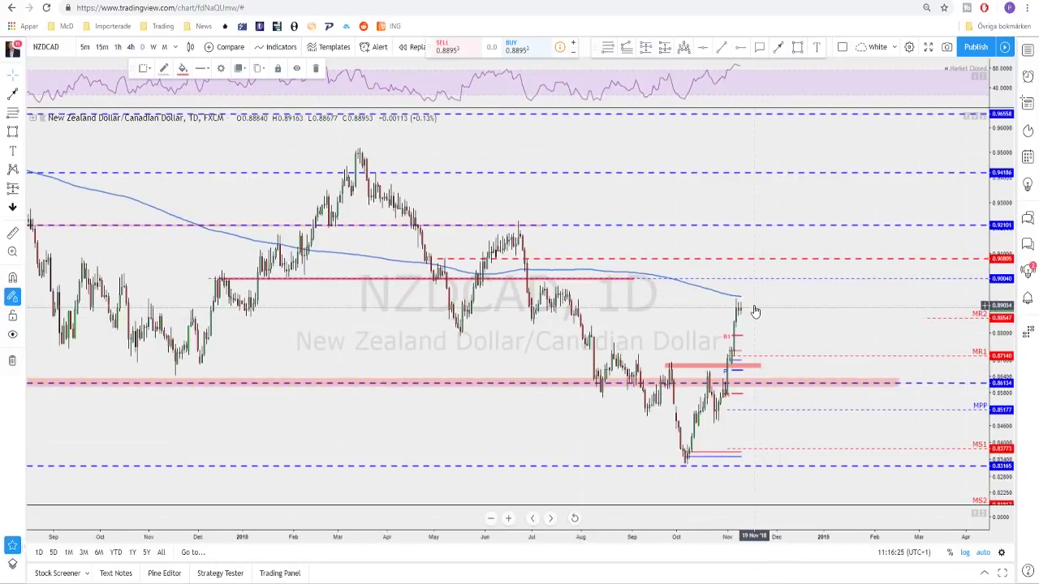
pyautogui.scroll(1, 754, 311)
pyautogui.scroll(1, 710, 324)
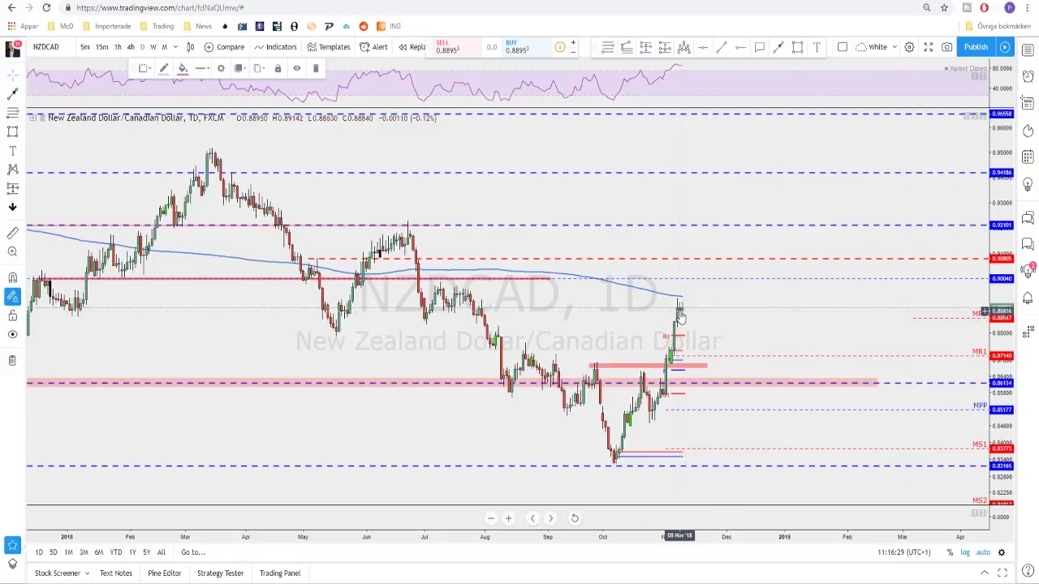
# Step: Switch the NZDCAD chart to the four-hour timeframe
pyautogui.scroll(-1, 680, 316)
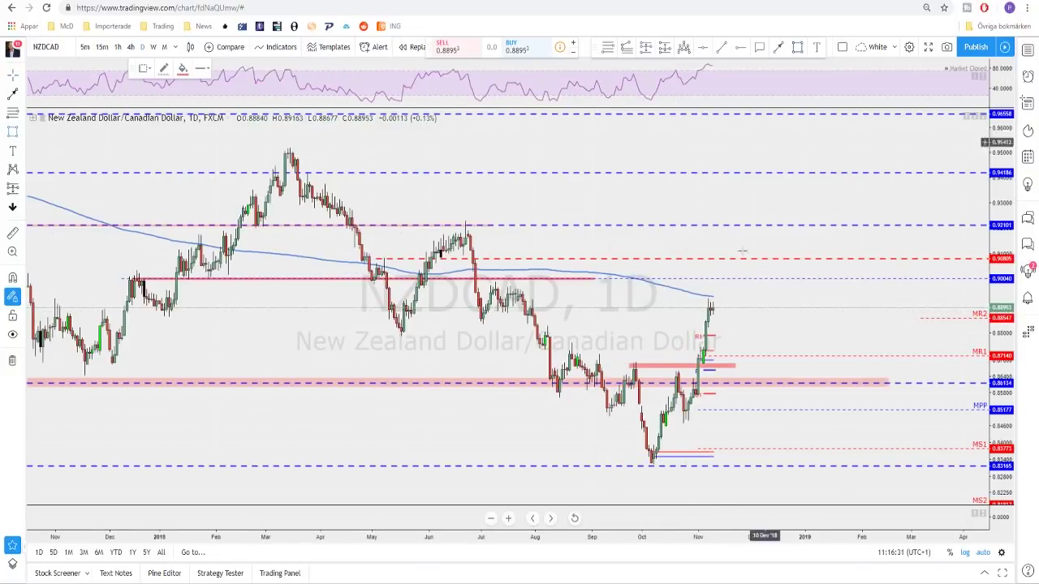
pyautogui.moveTo(714, 306)
pyautogui.mouseDown()
pyautogui.moveTo(503, 302)
pyautogui.moveTo(709, 294)
pyautogui.moveTo(700, 297)
pyautogui.mouseUp()
pyautogui.press('Escape')
pyautogui.scroll(1, 723, 312)
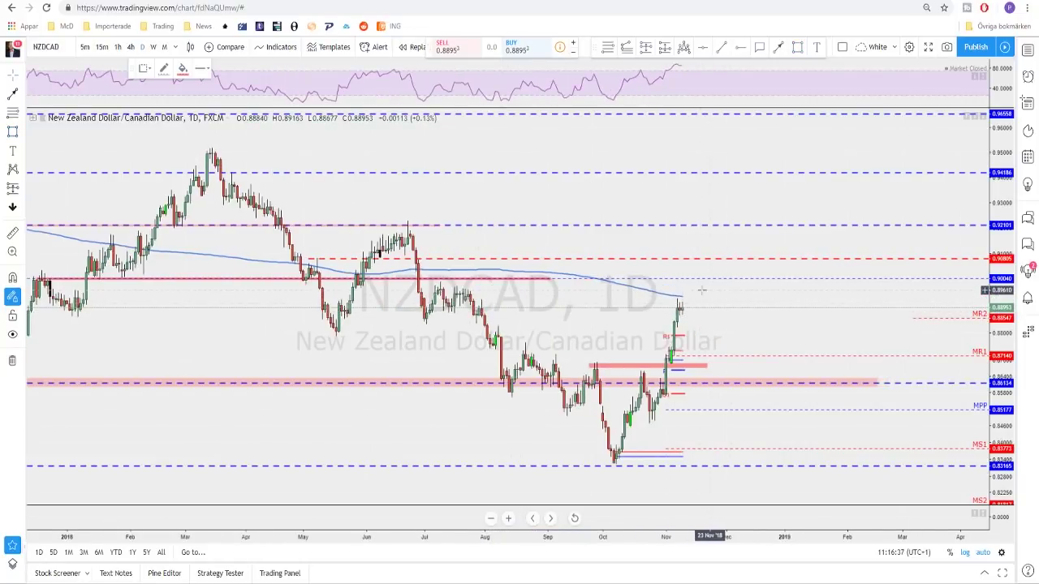
pyautogui.click(132, 48)
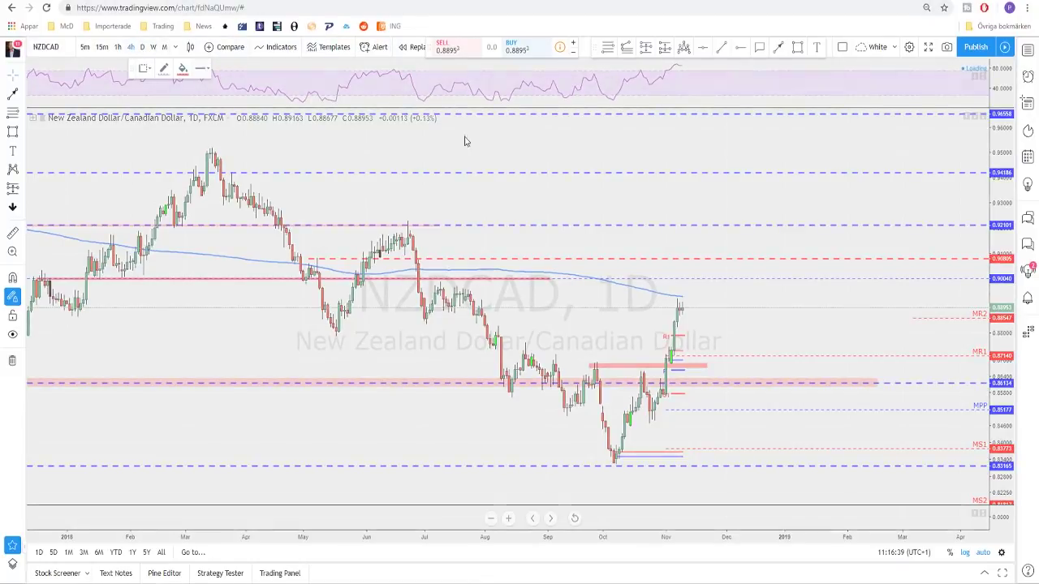
pyautogui.click(778, 47)
pyautogui.moveTo(740, 168); pyautogui.dragTo(772, 246)
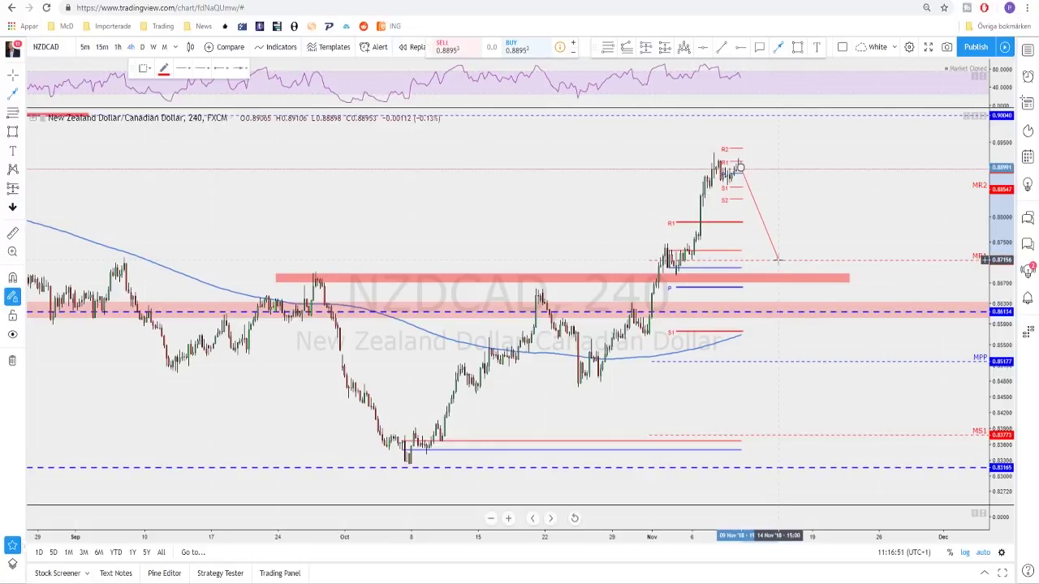
pyautogui.scroll(1, 763, 211)
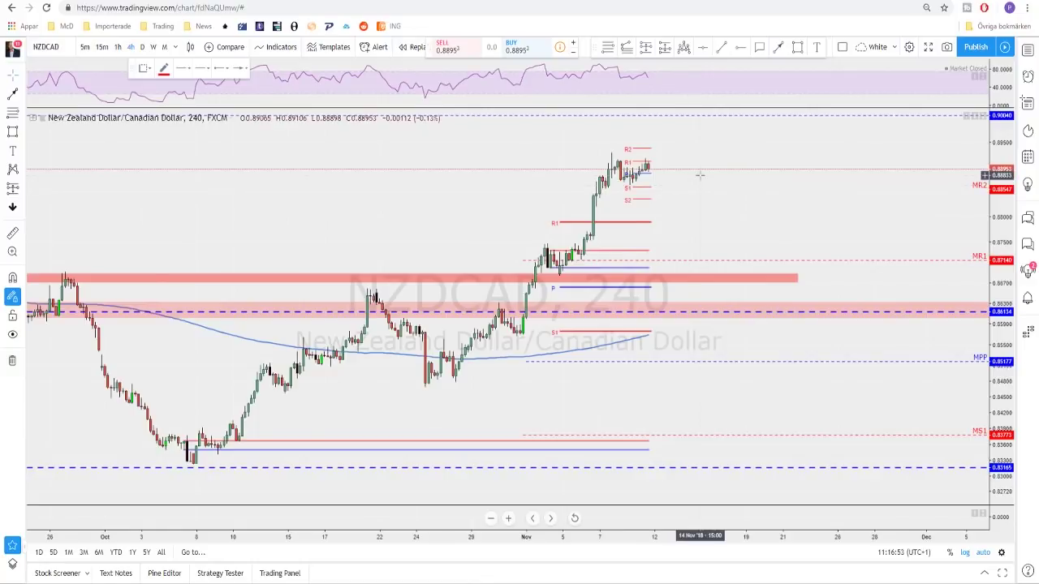
# Step: Draw a falling trend line across the recent NZDCAD RSI highs from November 6 to November 11
pyautogui.scroll(1, 678, 164)
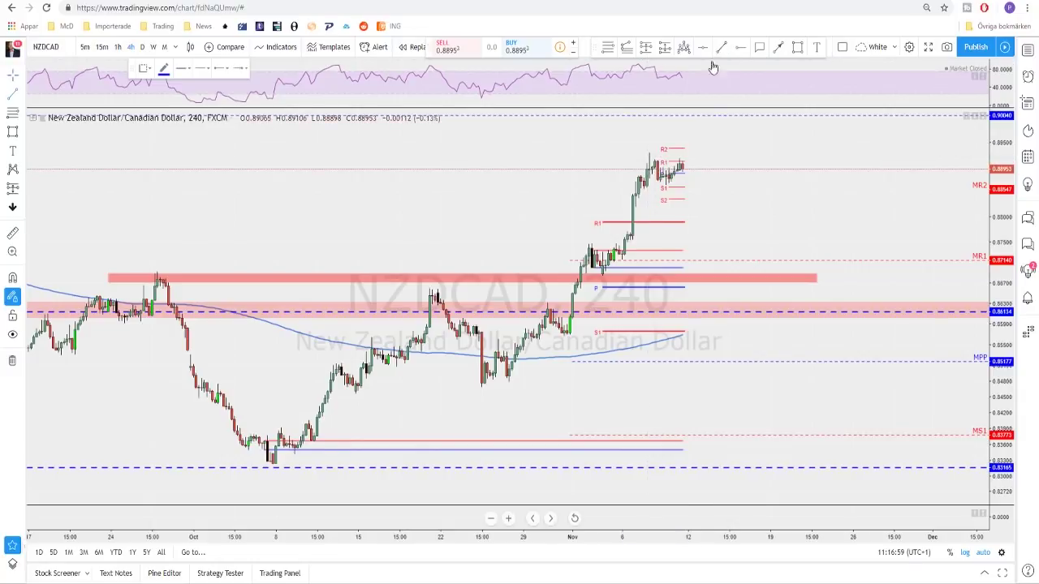
pyautogui.click(636, 63)
pyautogui.click(685, 74)
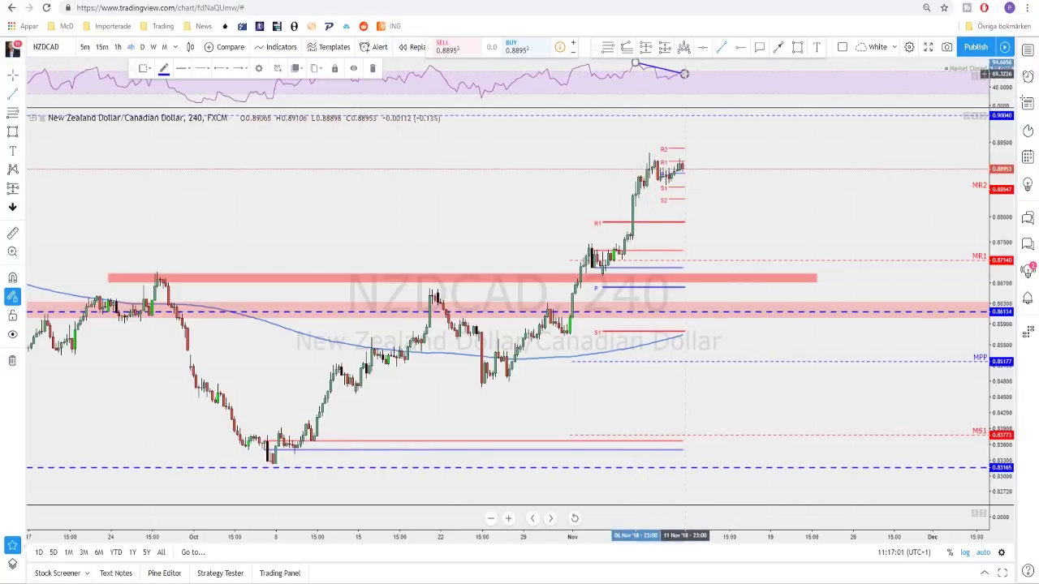
# Step: Draw a falling projection arrow on NZDCAD from about 0.8899 on November 9 to about 0.8750 on November 13
pyautogui.scroll(-3, 741, 180)
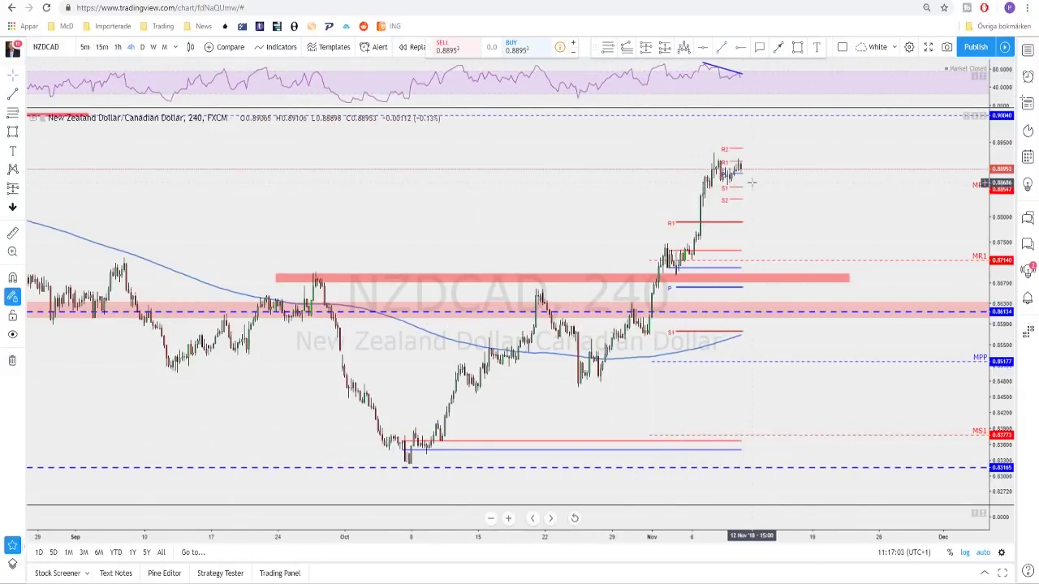
pyautogui.click(740, 168)
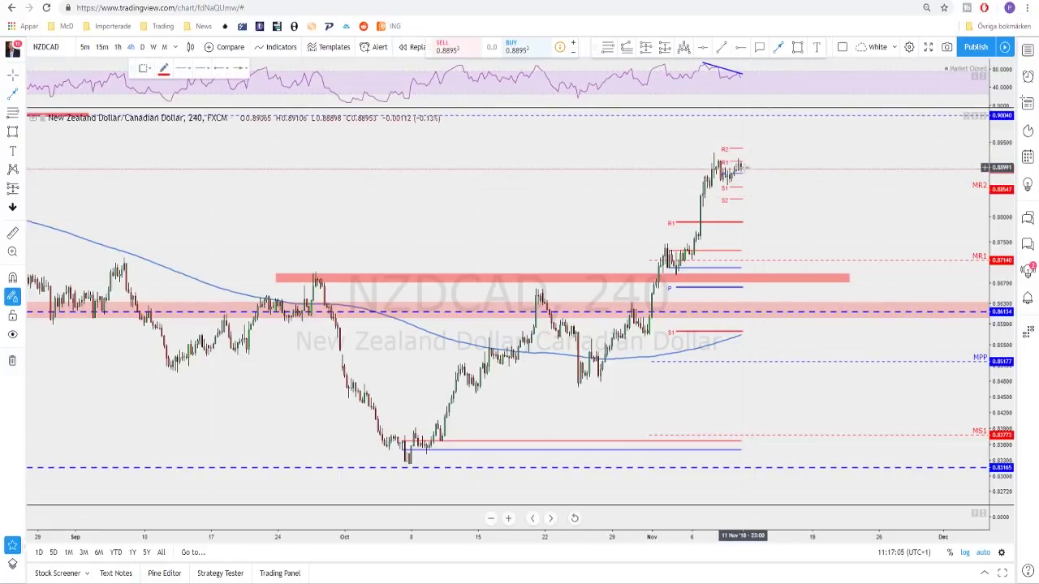
pyautogui.click(738, 168)
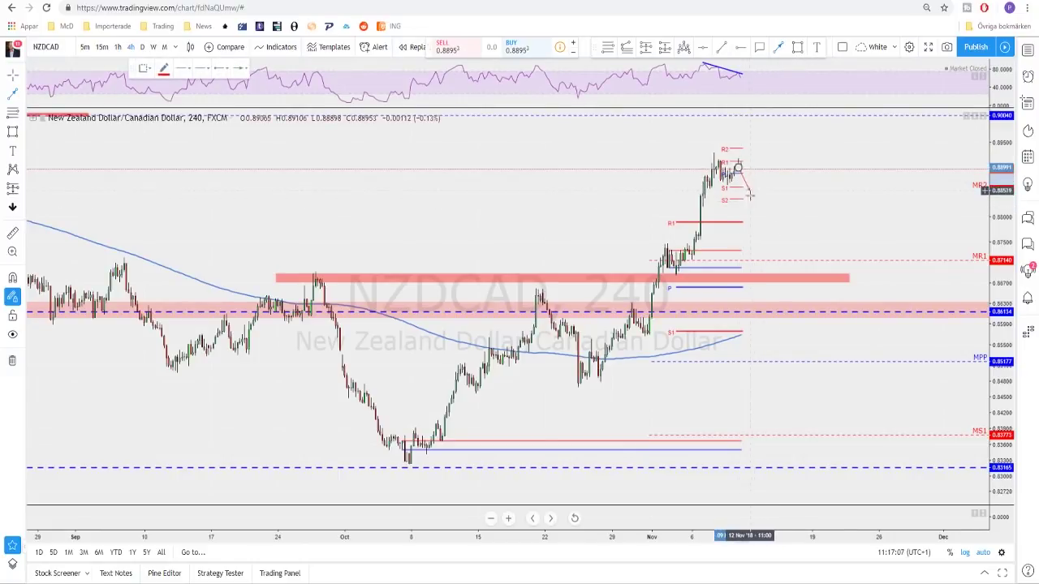
pyautogui.click(771, 242)
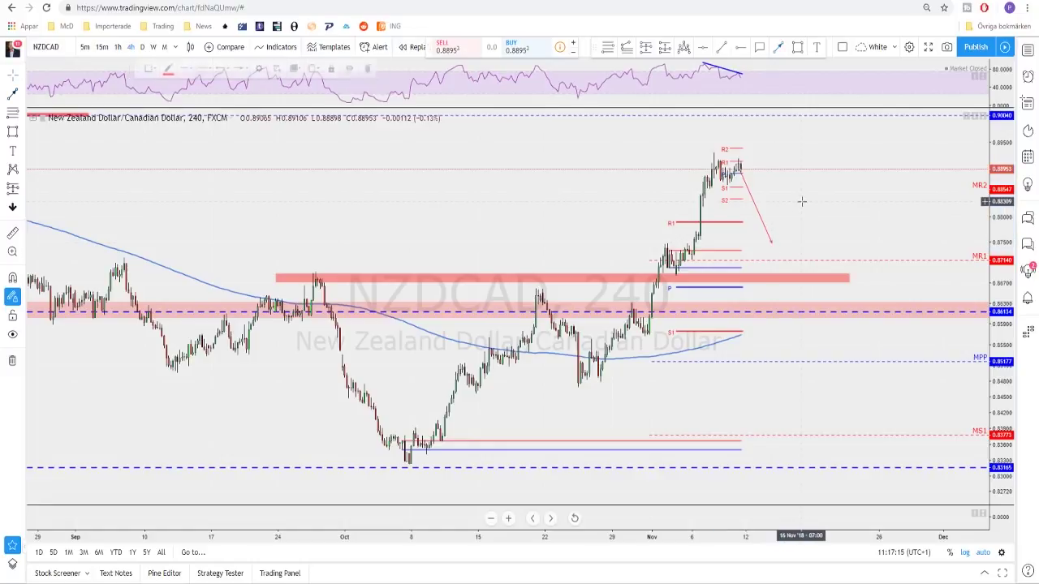
# Step: Switch to the AUDJPY chart and examine four-hour price action around the rising blue trend line and the upper red zone
pyautogui.scroll(-2, 800, 202)
pyautogui.press('Down')
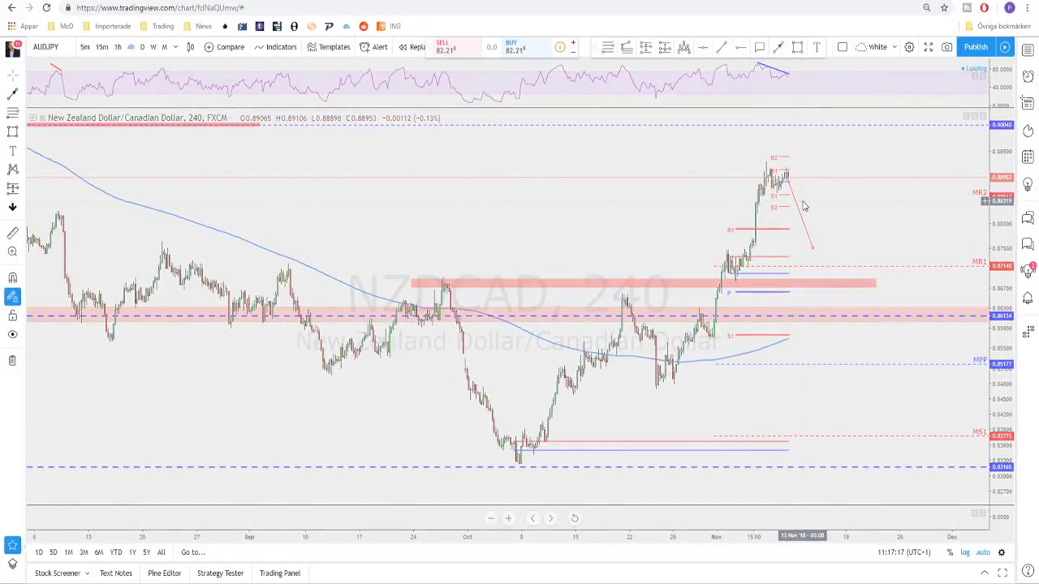
pyautogui.scroll(1, 765, 233)
pyautogui.scroll(2, 751, 258)
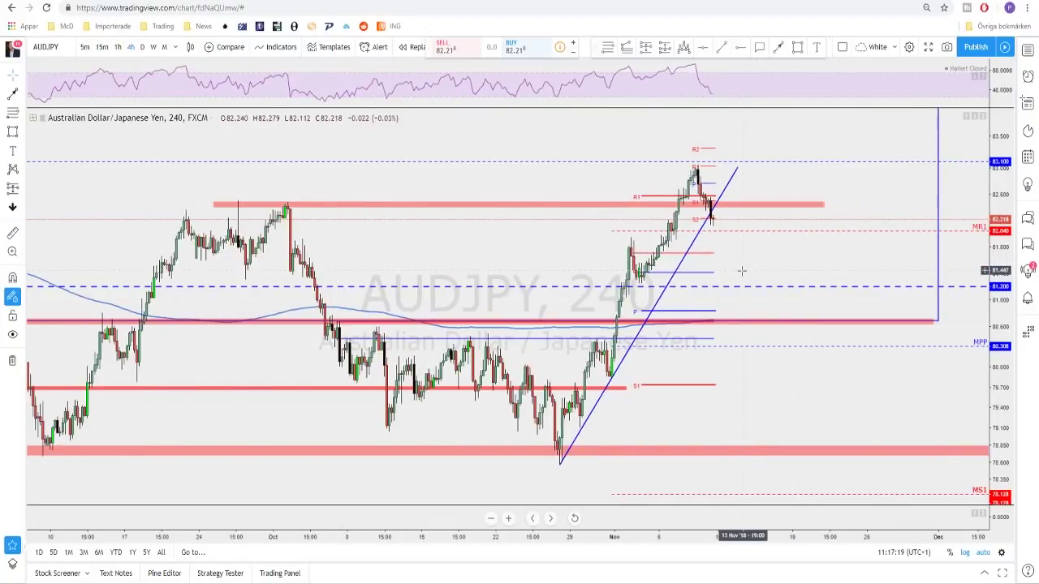
pyautogui.scroll(-1, 740, 270)
pyautogui.scroll(-1, 731, 243)
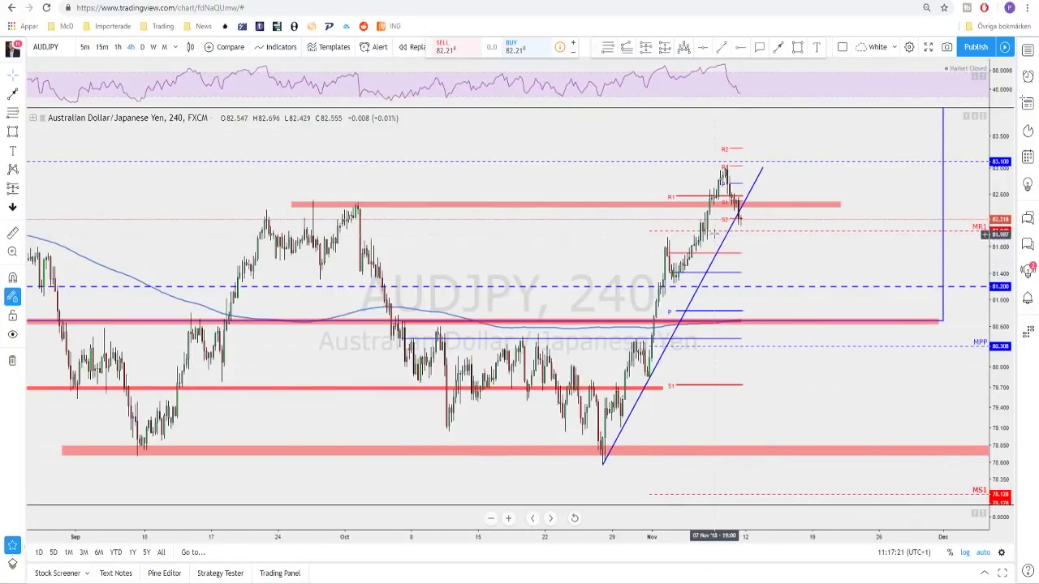
pyautogui.scroll(2, 740, 218)
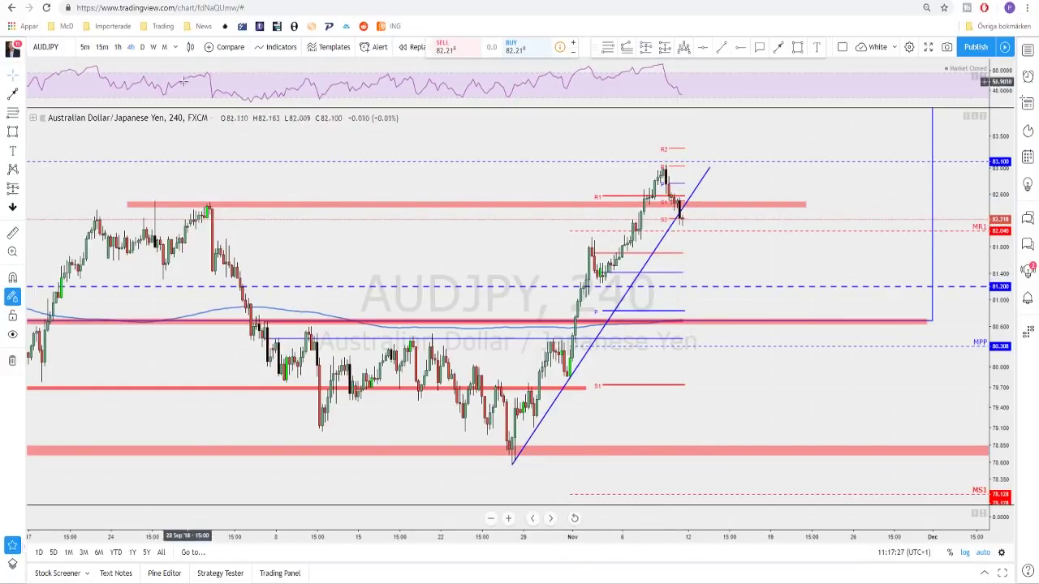
# Step: Examine AUDJPY's daily price action around the moving average and blue range box, and return to the four-hour timeframe
pyautogui.click(142, 47)
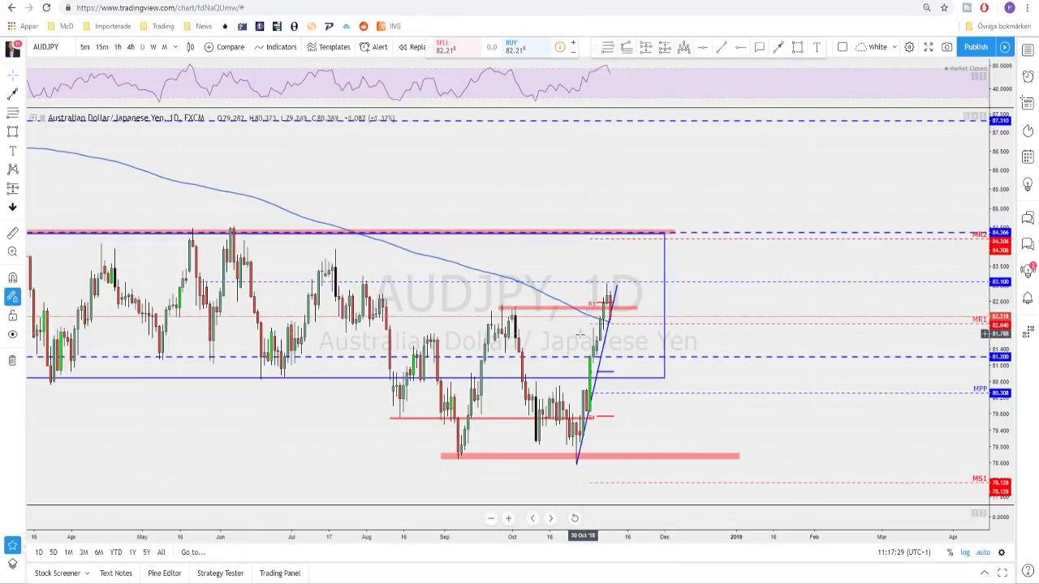
pyautogui.scroll(3, 611, 327)
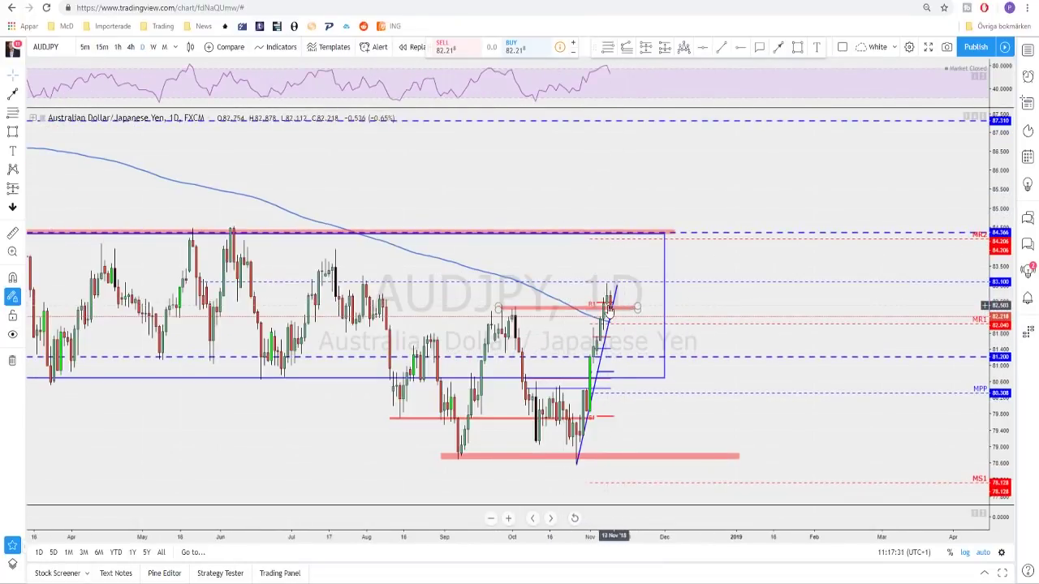
pyautogui.click(570, 300)
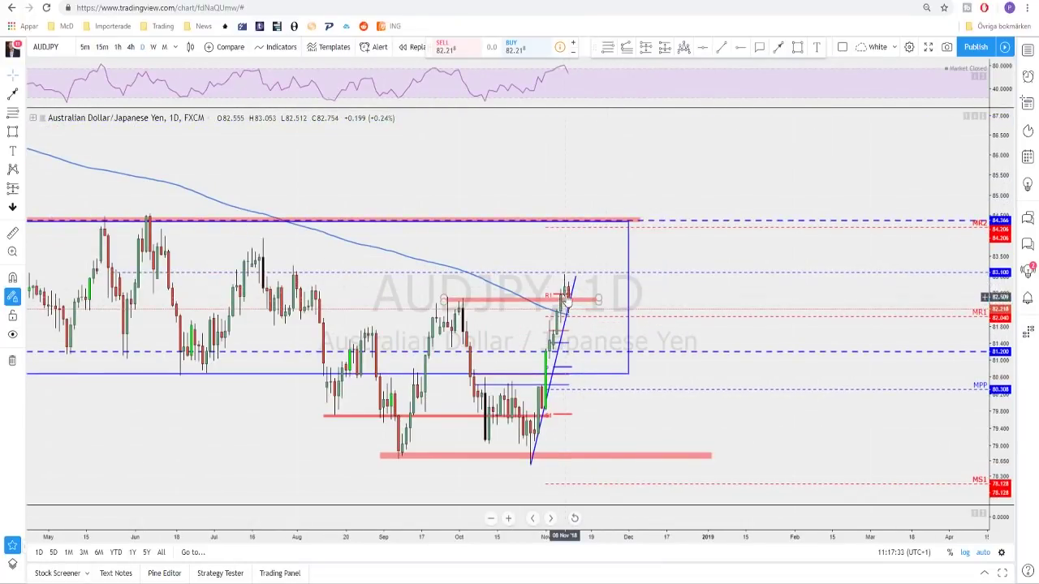
pyautogui.scroll(-2, 613, 325)
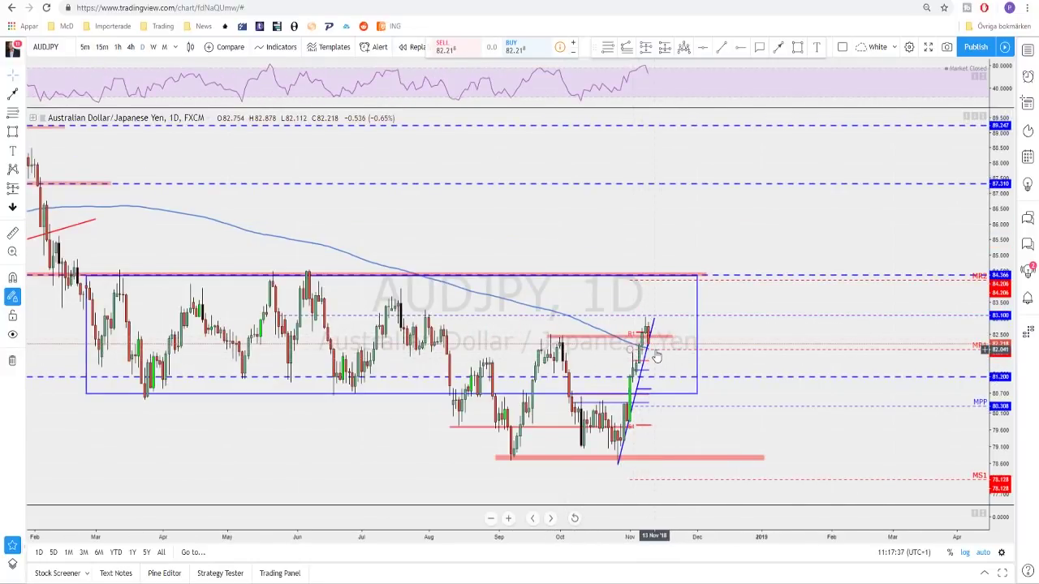
pyautogui.scroll(-1, 655, 357)
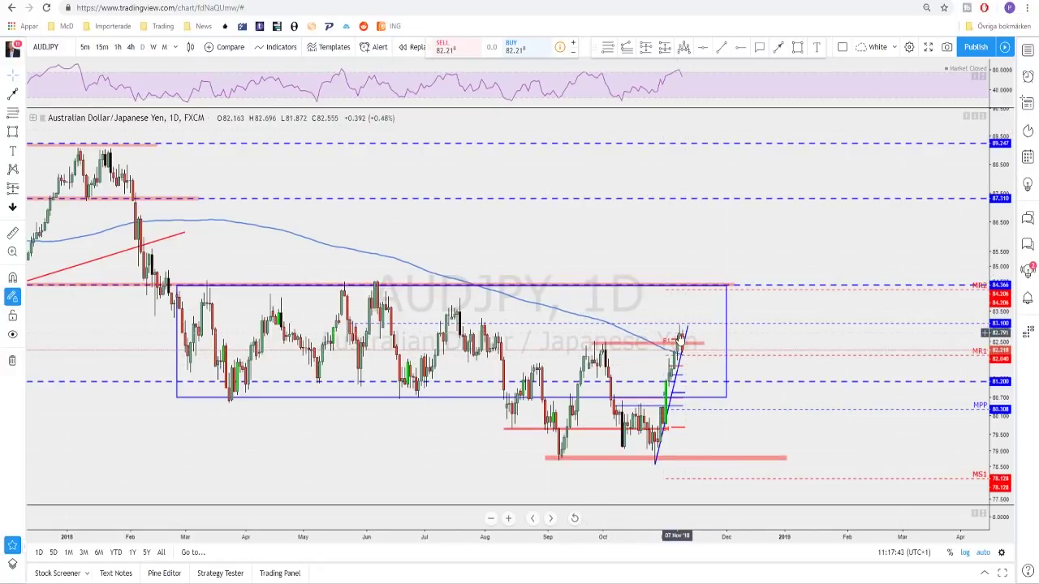
pyautogui.click(130, 47)
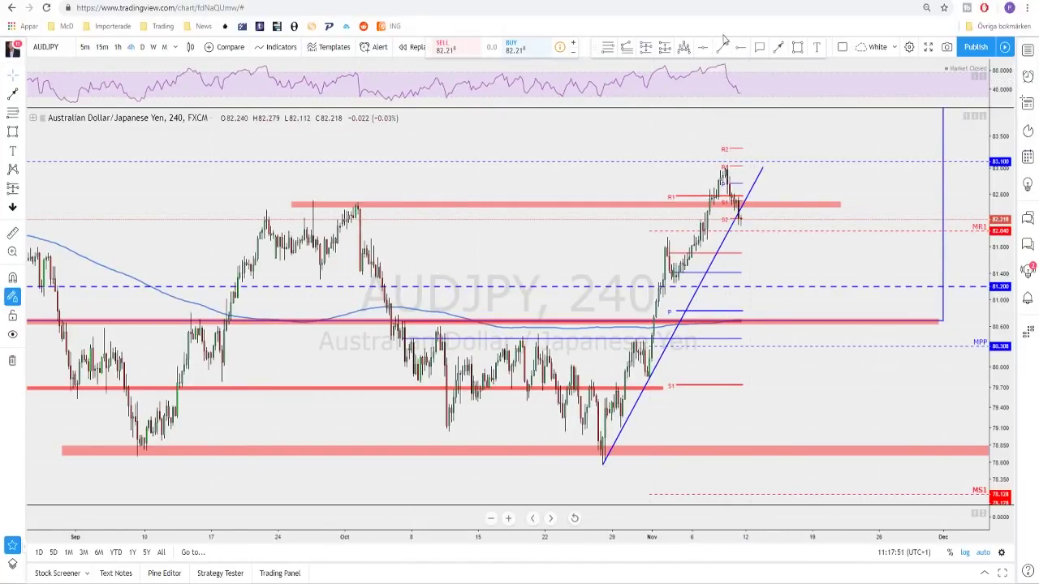
# Step: Draw AUDJPY projection arrows rising from about 82.32 to the red zone near 82.50 and falling to about 81.24
pyautogui.click(781, 48)
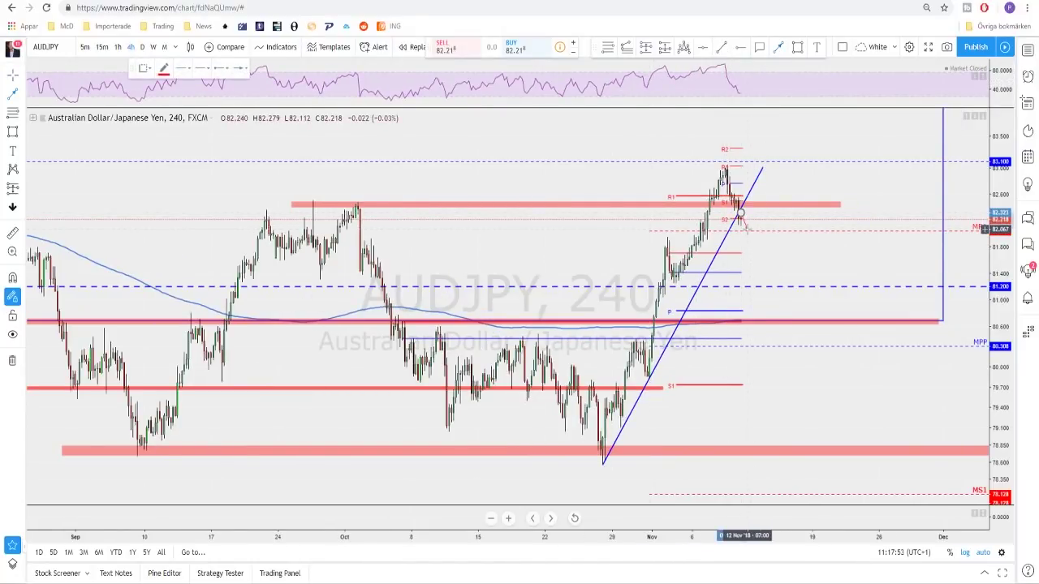
pyautogui.click(747, 231)
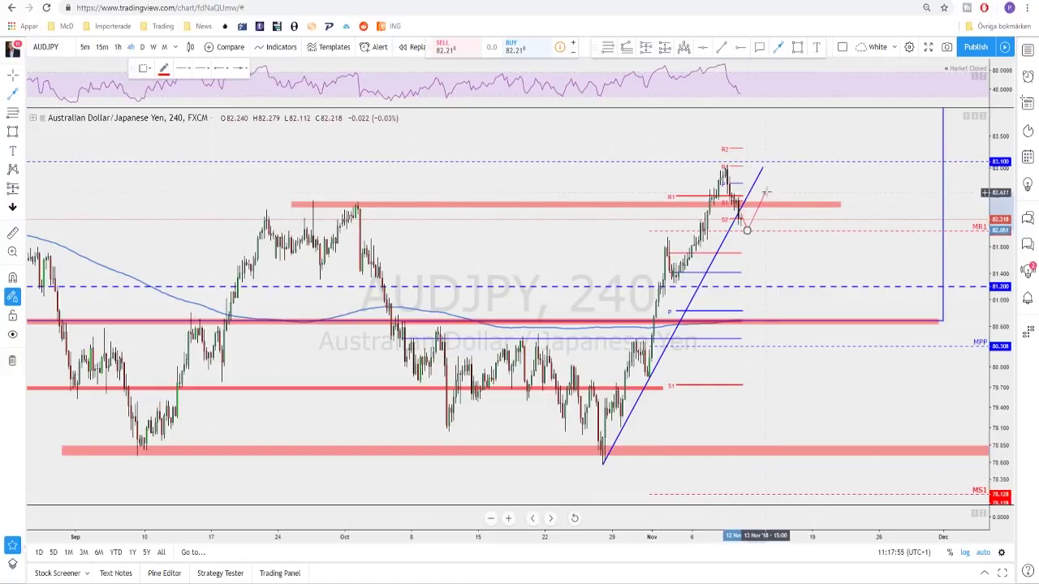
pyautogui.click(750, 235)
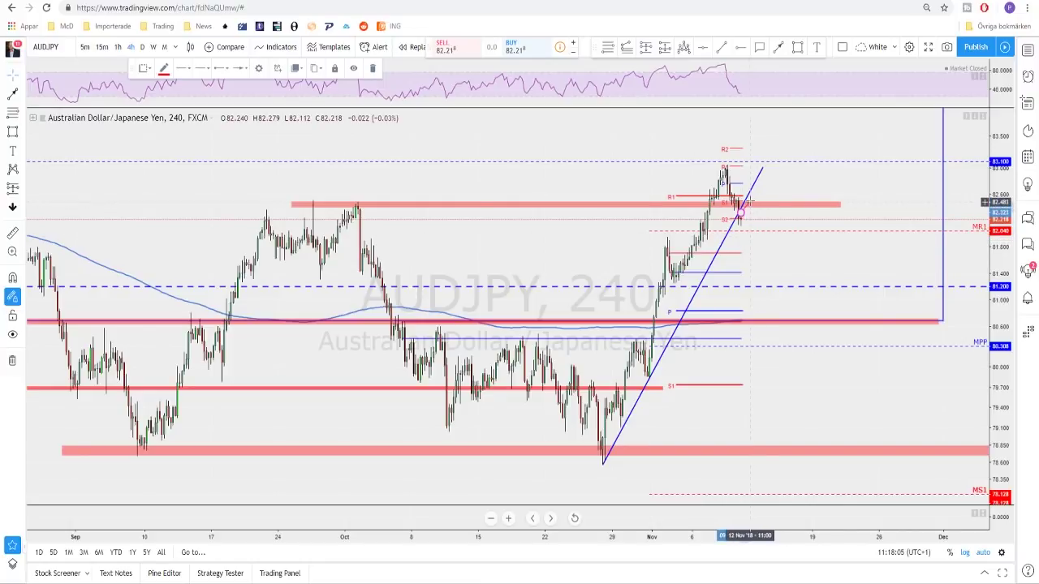
pyautogui.click(776, 48)
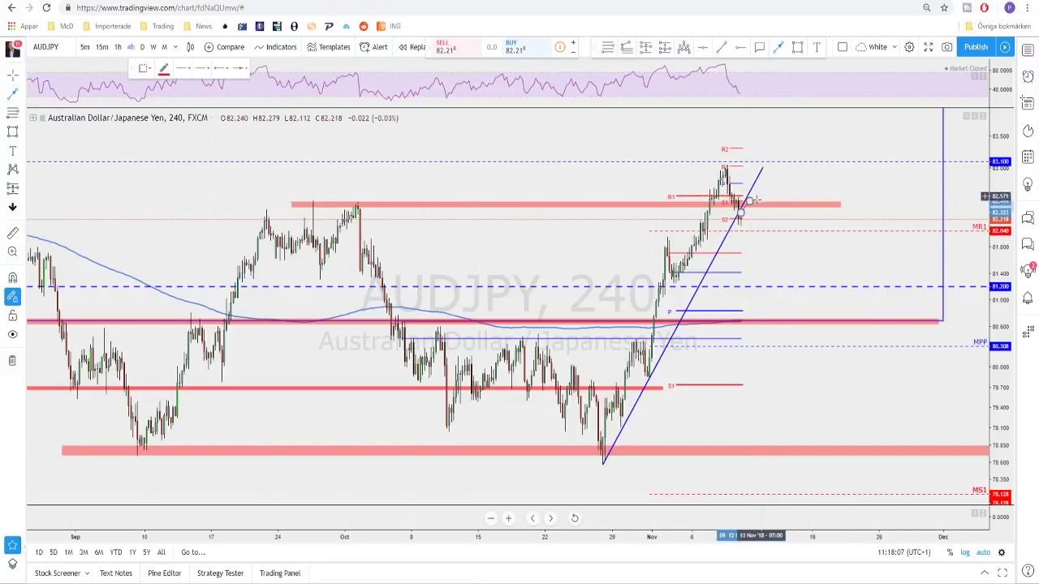
pyautogui.click(751, 202)
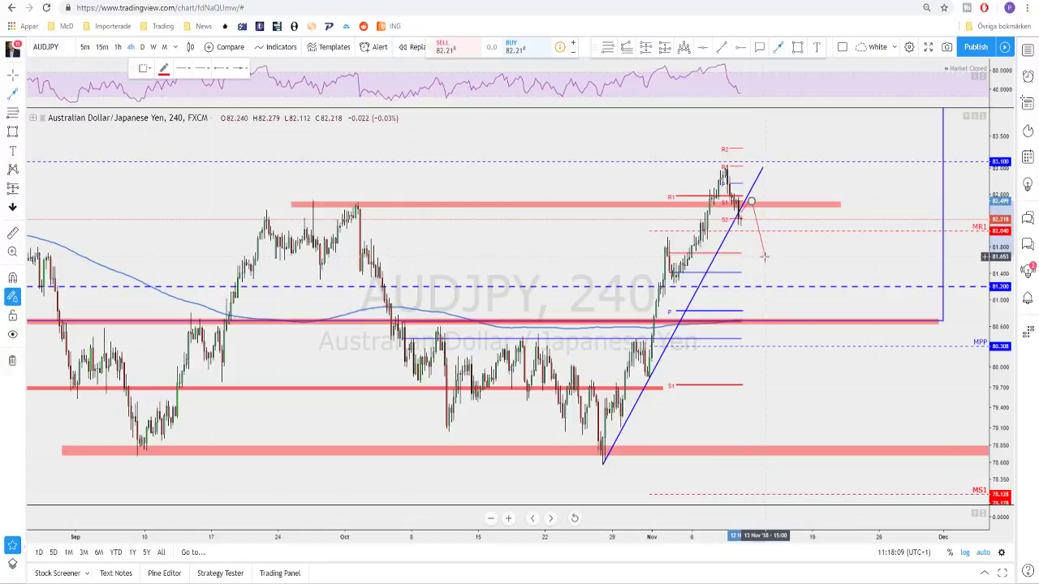
pyautogui.click(781, 284)
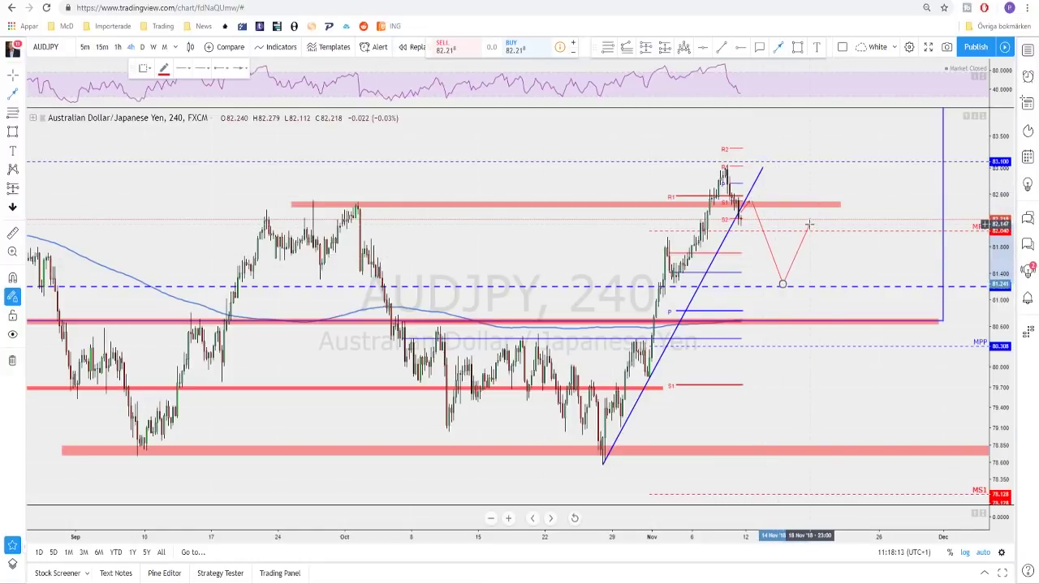
# Step: Delete the rising and falling projection arrows from the AUDJPY chart
pyautogui.press('Escape')
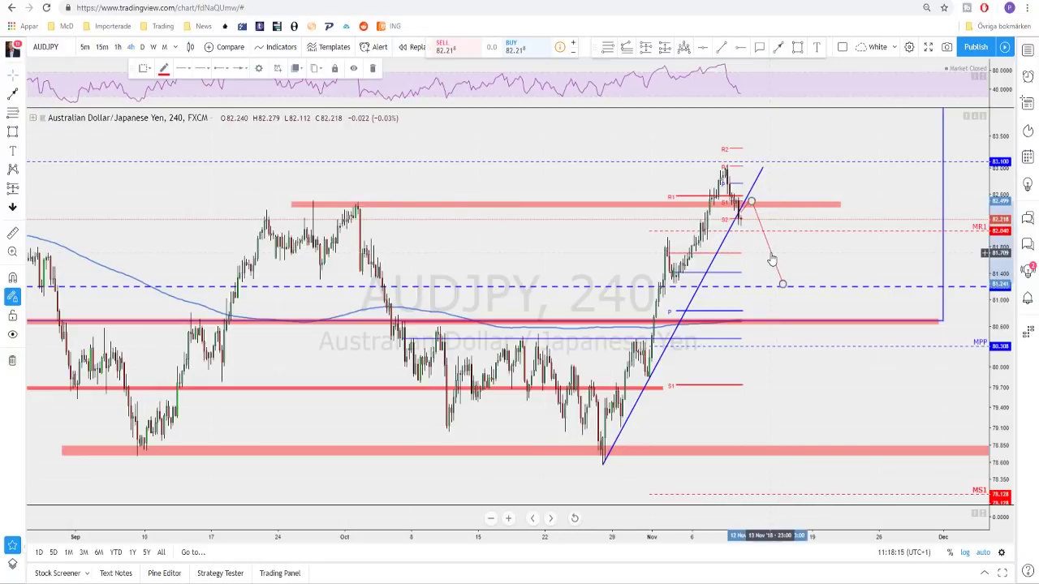
pyautogui.press('Delete')
pyautogui.click(747, 208)
pyautogui.press('Delete')
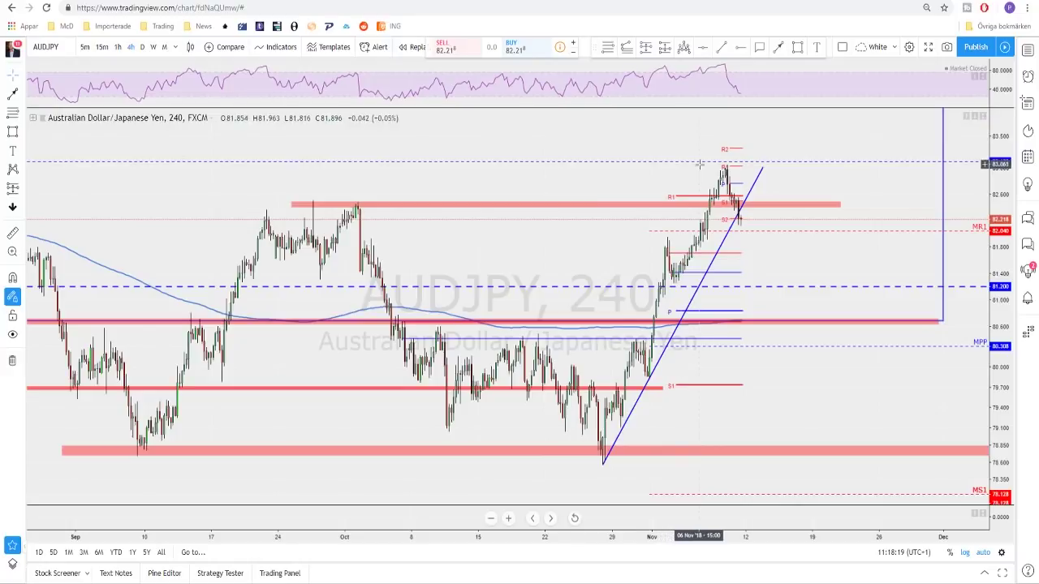
# Step: Draw a Fibonacci retracement on AUDJPY from the late-October low near 78.56 to the November high near 83.05
pyautogui.scroll(-2, 719, 187)
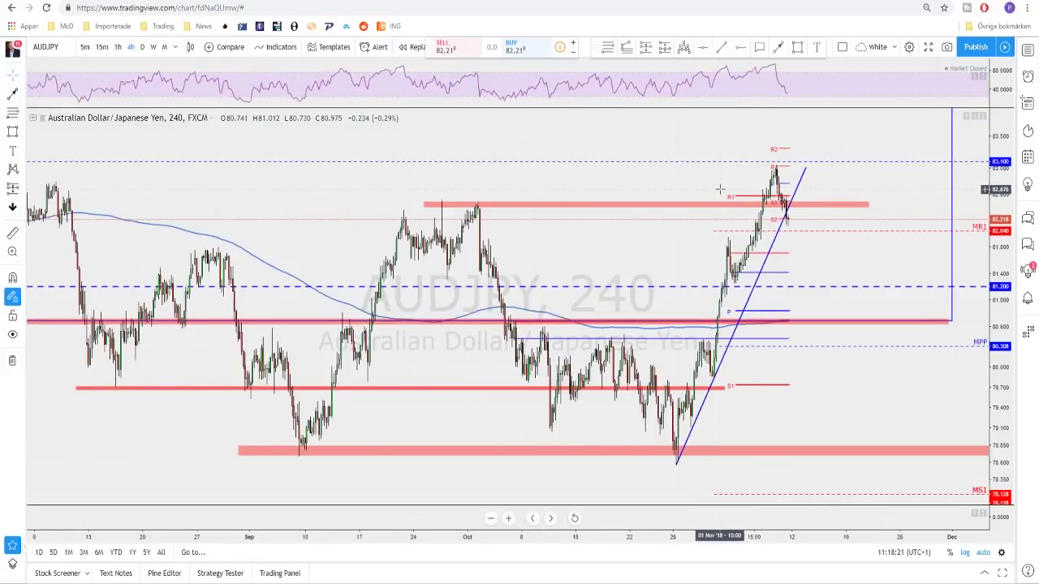
pyautogui.scroll(-1, 718, 190)
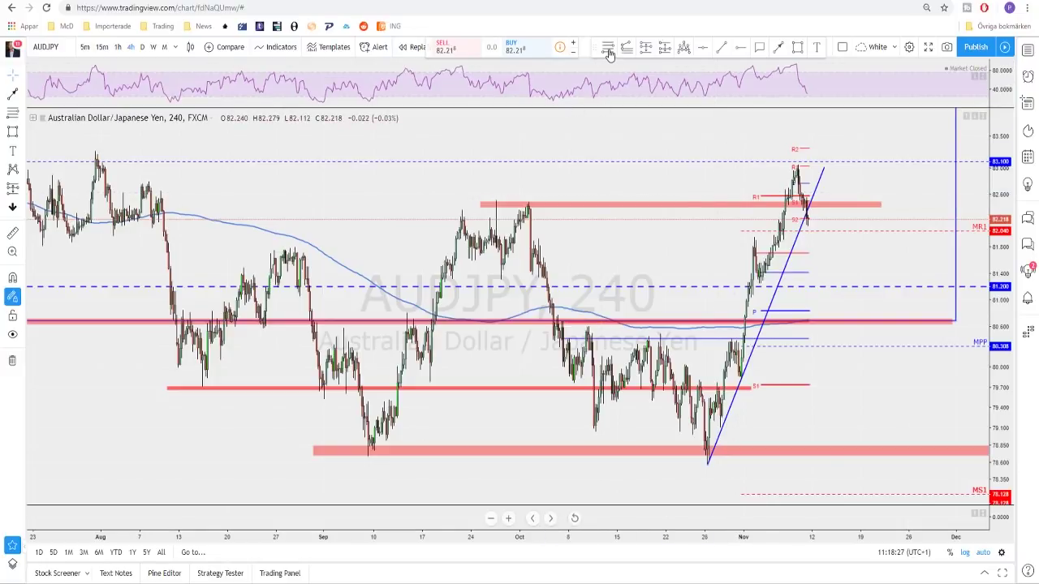
pyautogui.click(694, 466)
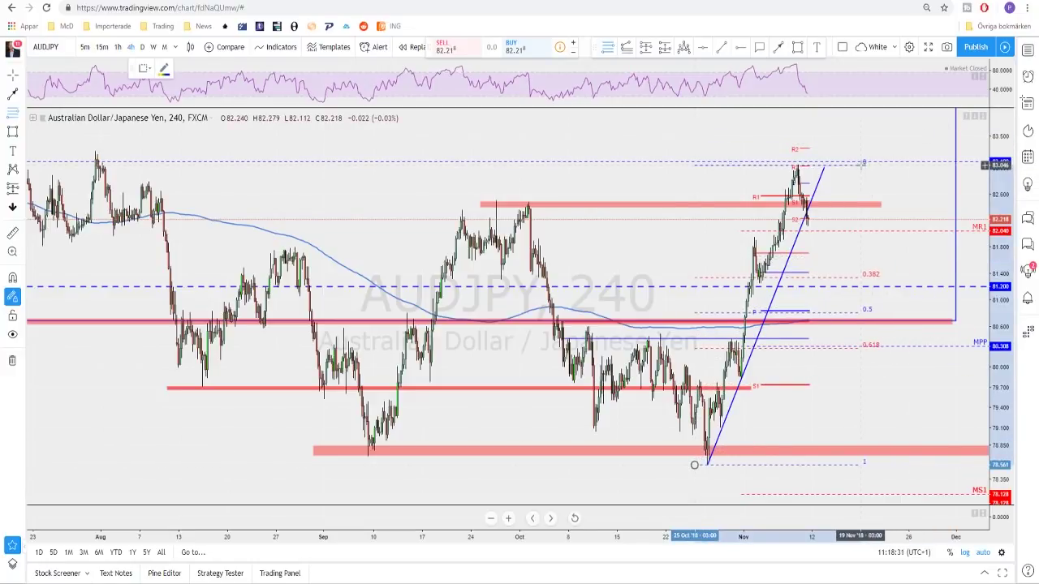
pyautogui.click(861, 165)
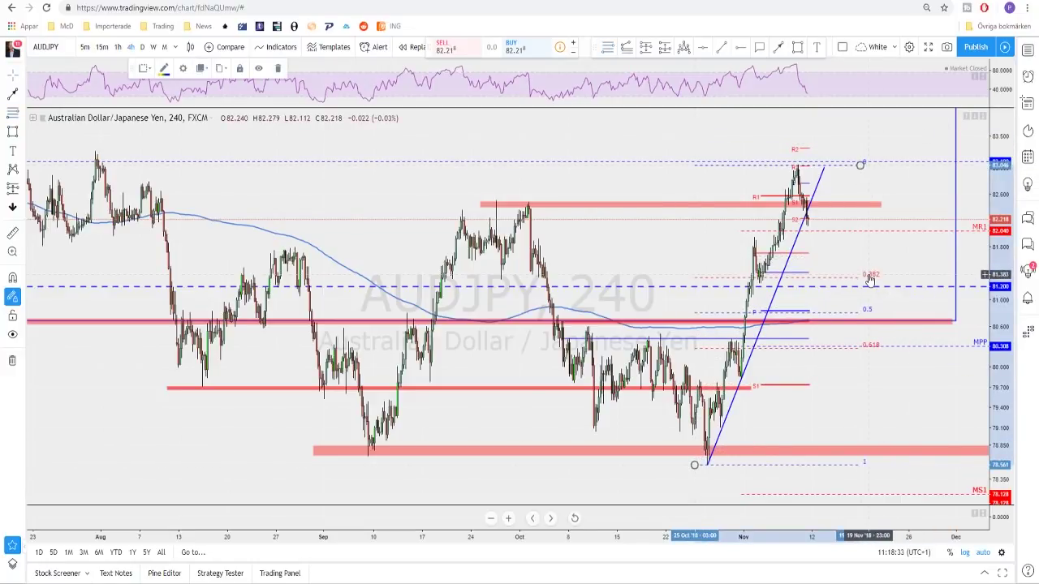
# Step: Enable the 0.236 level on the AUDJPY Fibonacci retracement
pyautogui.doubleClick(869, 277)
pyautogui.click(438, 230)
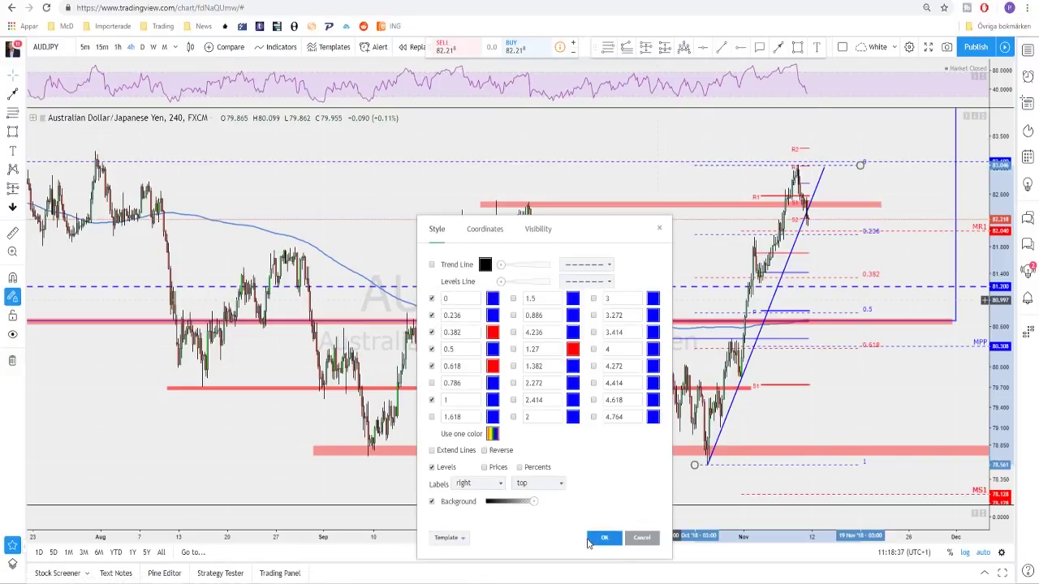
pyautogui.click(592, 539)
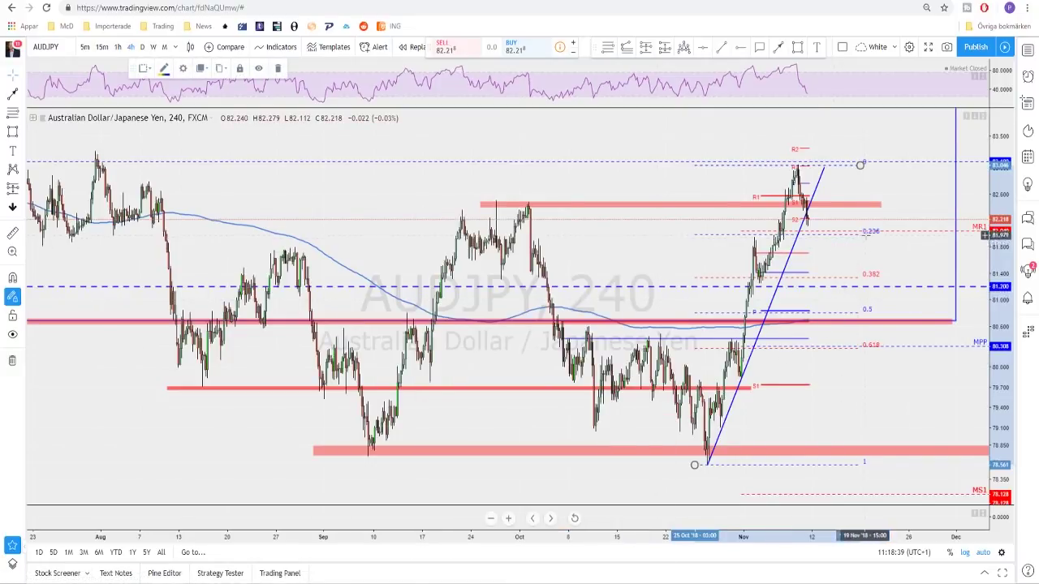
# Step: Draw AUDJPY projection arrows falling from about 82.24 to the 0.382 level near 81.34 and rising to about 82.59
pyautogui.click(778, 48)
pyautogui.click(809, 217)
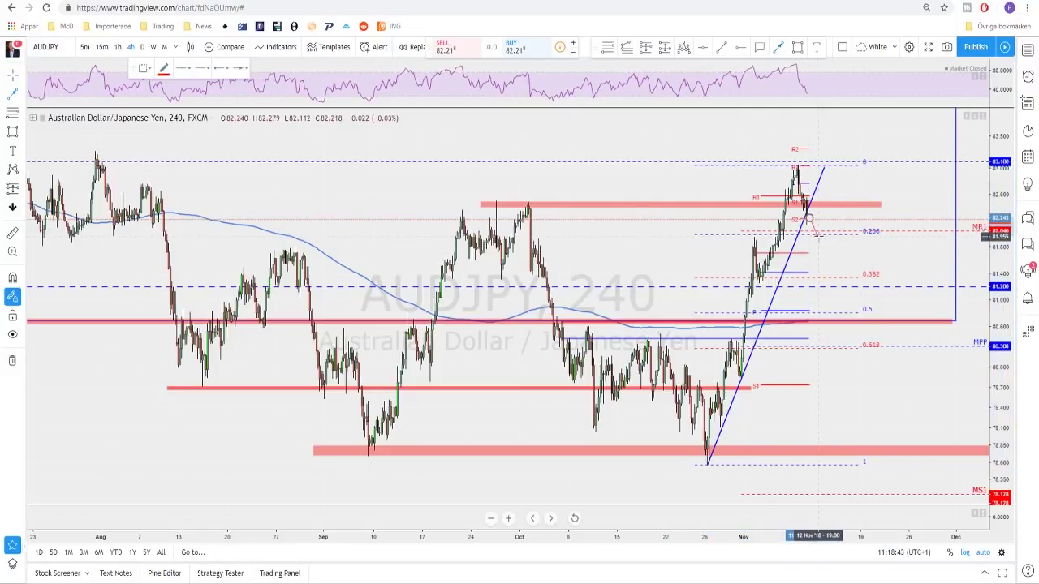
pyautogui.click(817, 236)
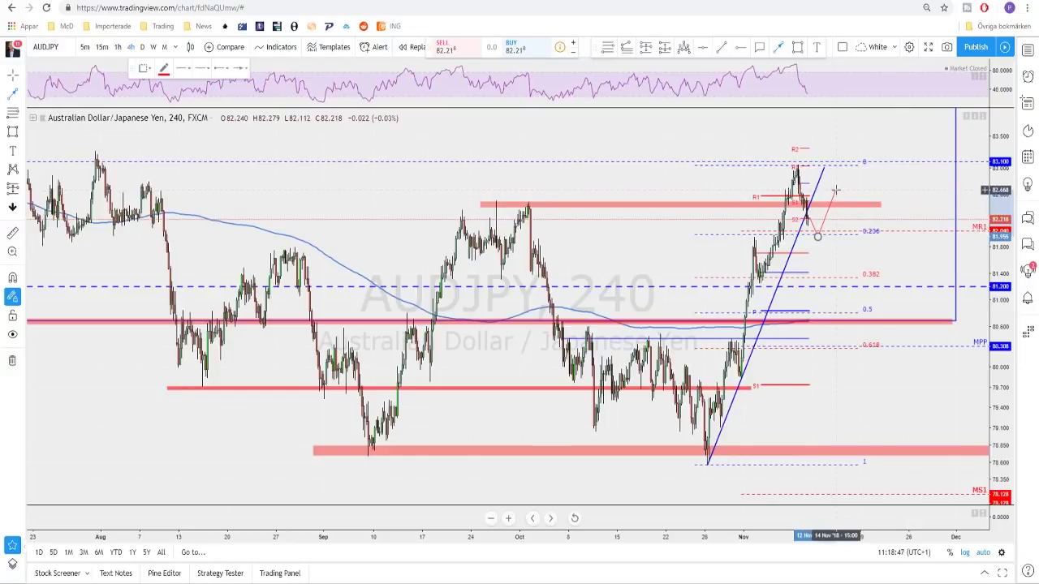
pyautogui.click(836, 277)
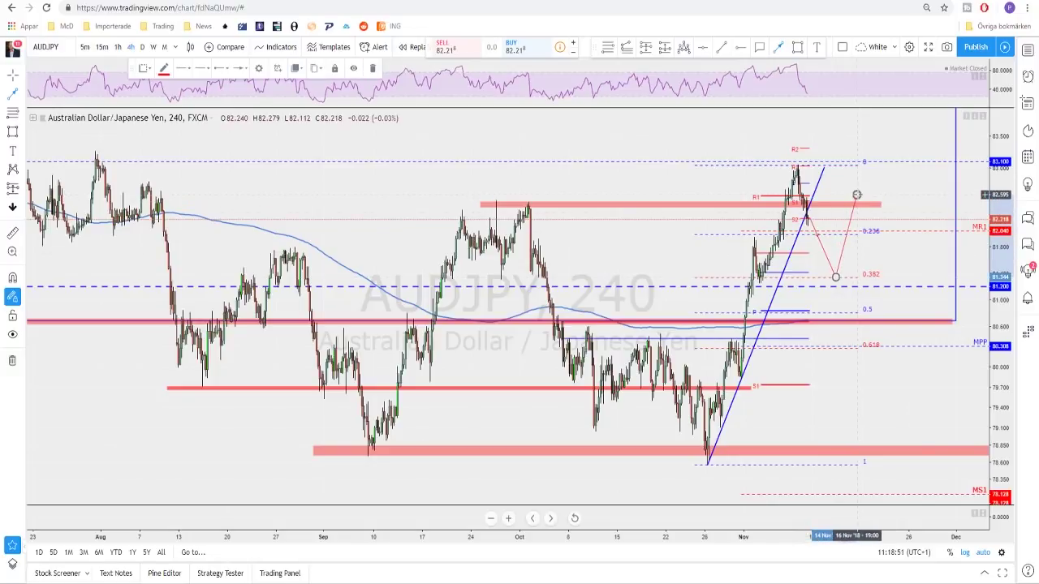
pyautogui.doubleClick(856, 195)
# Step: Switch the chart to EURAUD and set it to the daily timeframe
pyautogui.press('Down')
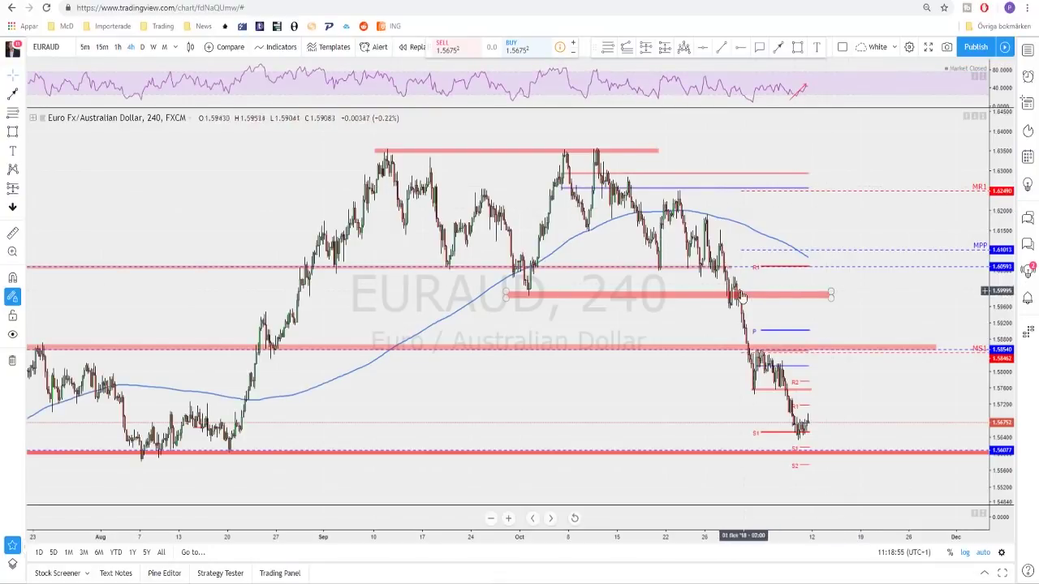
pyautogui.click(142, 47)
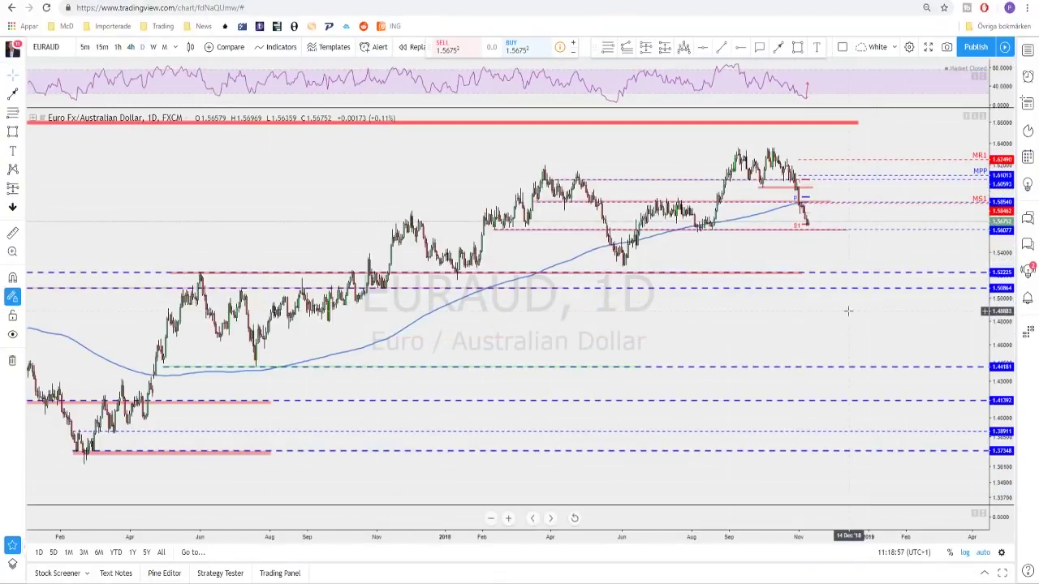
pyautogui.scroll(4, 847, 311)
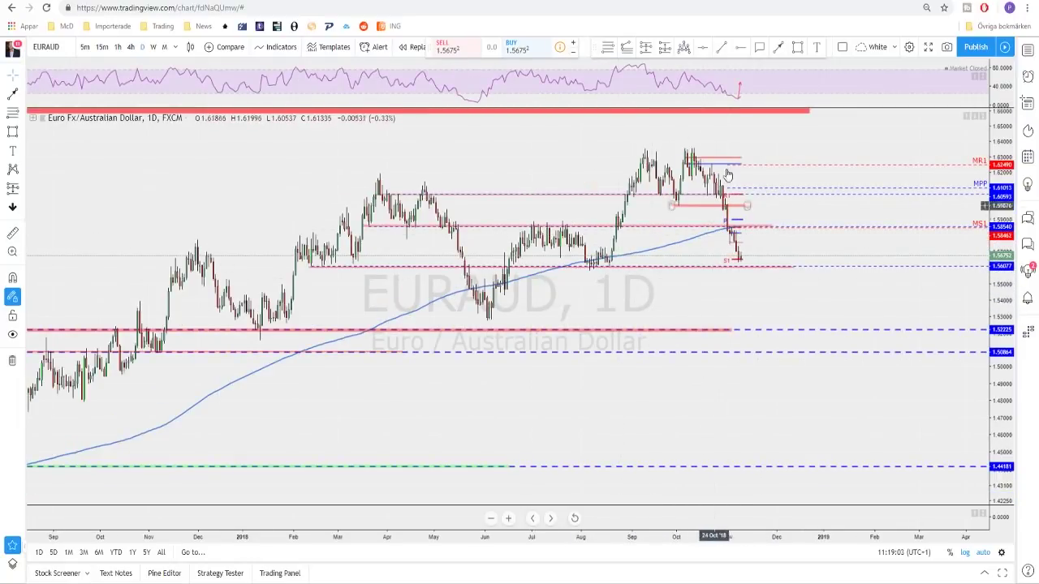
# Step: Draw EURAUD projection arrows from about 1.5702 down to the 1.56 zone, up to about 1.5855 and down to about 1.55
pyautogui.click(779, 50)
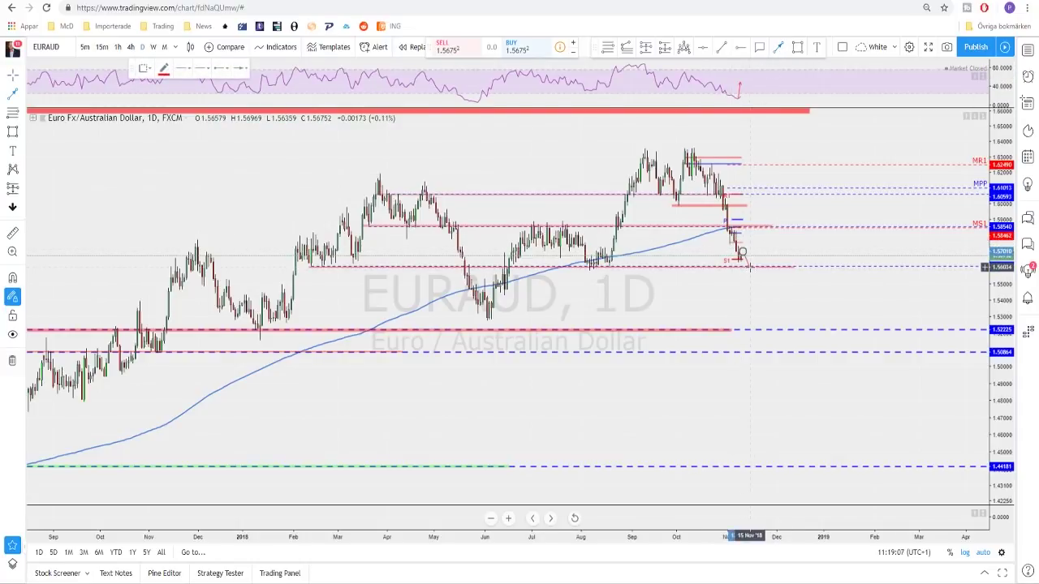
pyautogui.moveTo(745, 258)
pyautogui.mouseDown()
pyautogui.moveTo(586, 268)
pyautogui.moveTo(595, 268)
pyautogui.mouseUp()
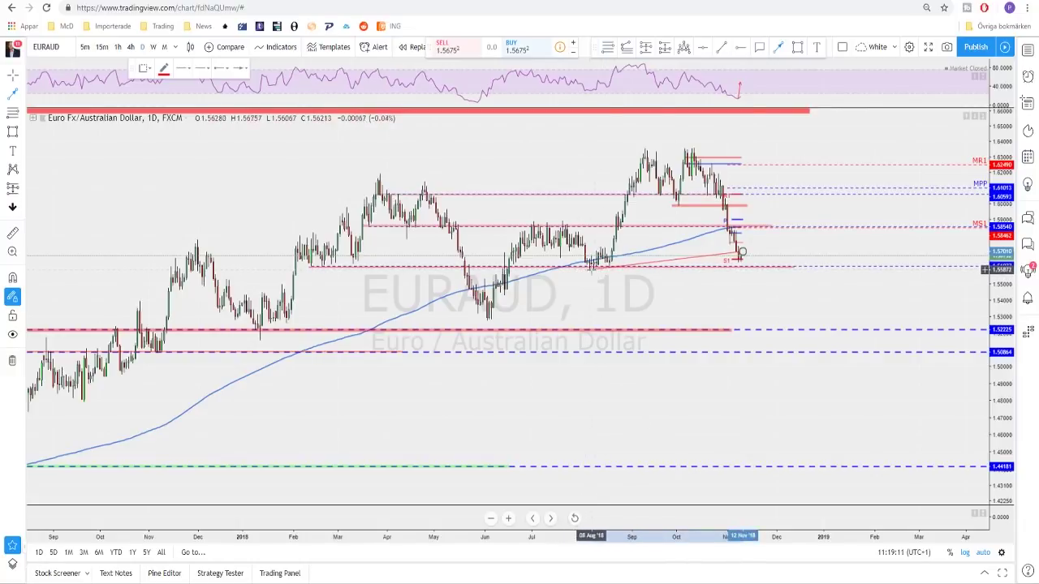
pyautogui.hotkey('ctrl', 'z')
pyautogui.moveTo(751, 268); pyautogui.dragTo(767, 225)
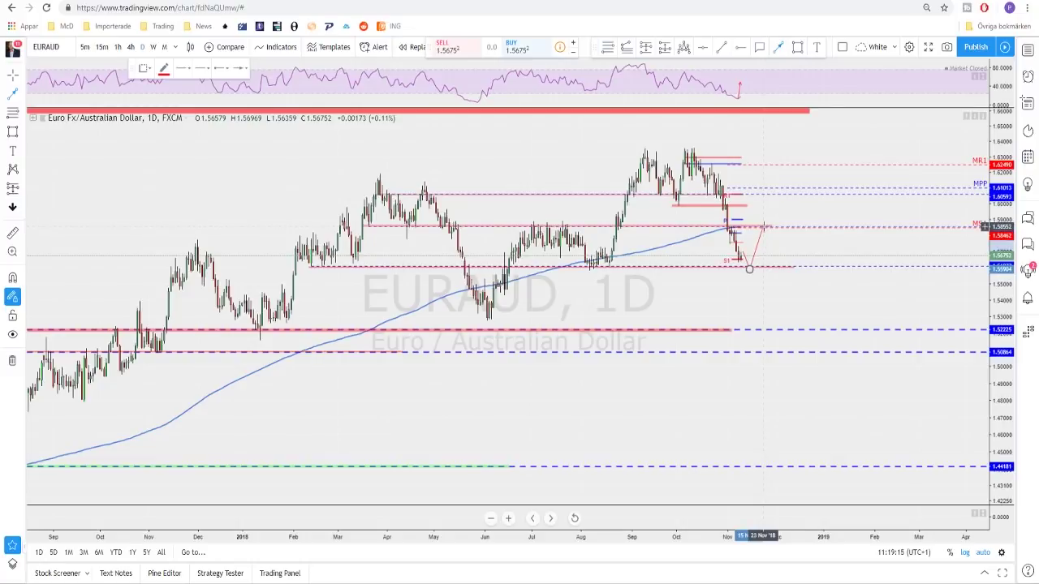
pyautogui.moveTo(749, 268)
pyautogui.mouseDown()
pyautogui.moveTo(763, 227)
pyautogui.moveTo(780, 279)
pyautogui.mouseUp()
pyautogui.click(783, 285)
# Step: Maximize the price pane and view the projected EURAUD path on the 4-hour timeframe
pyautogui.doubleClick(825, 290)
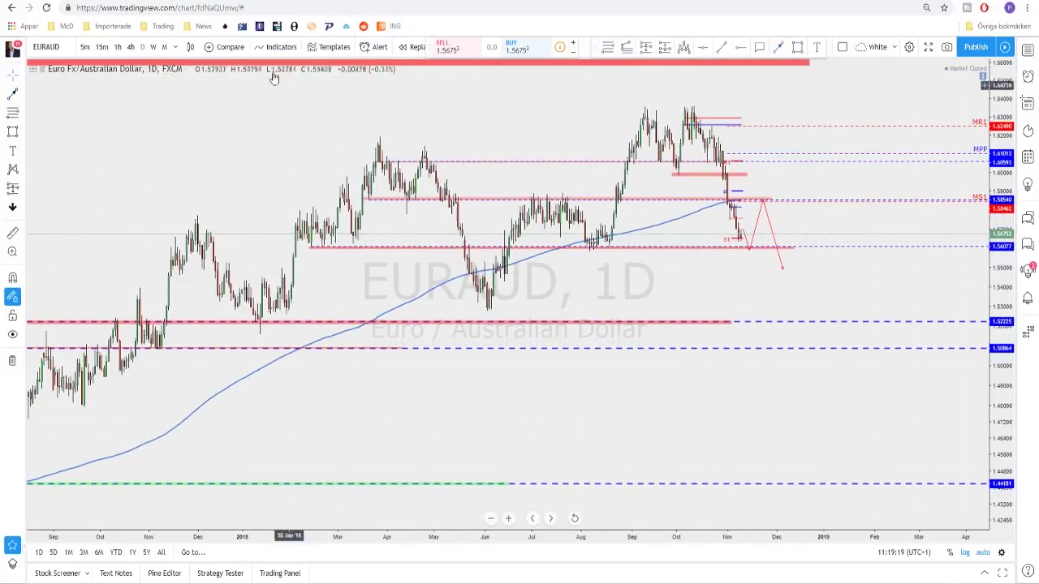
pyautogui.click(130, 46)
pyautogui.scroll(-3, 772, 398)
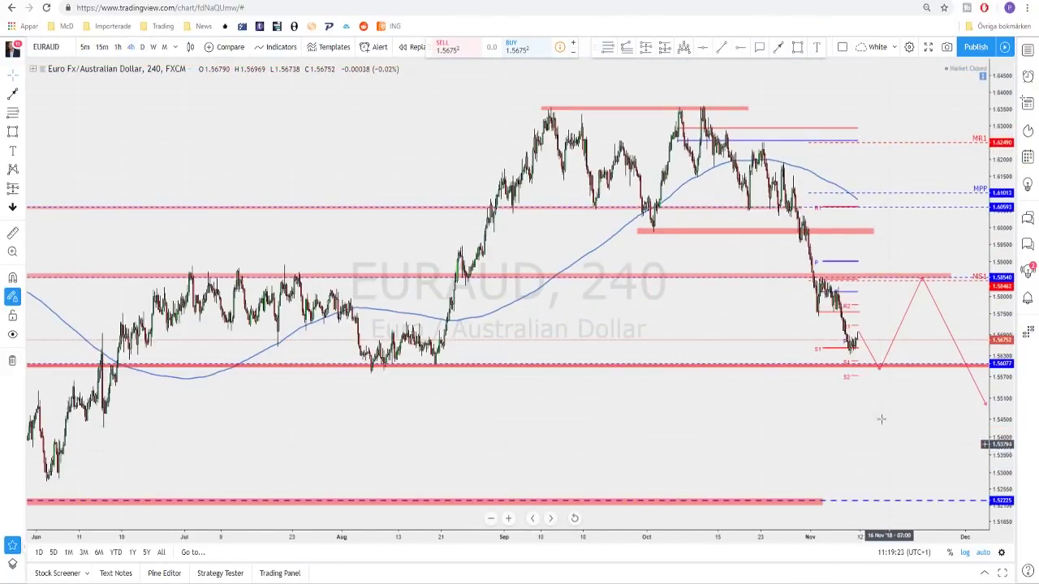
pyautogui.moveTo(908, 330); pyautogui.dragTo(862, 331)
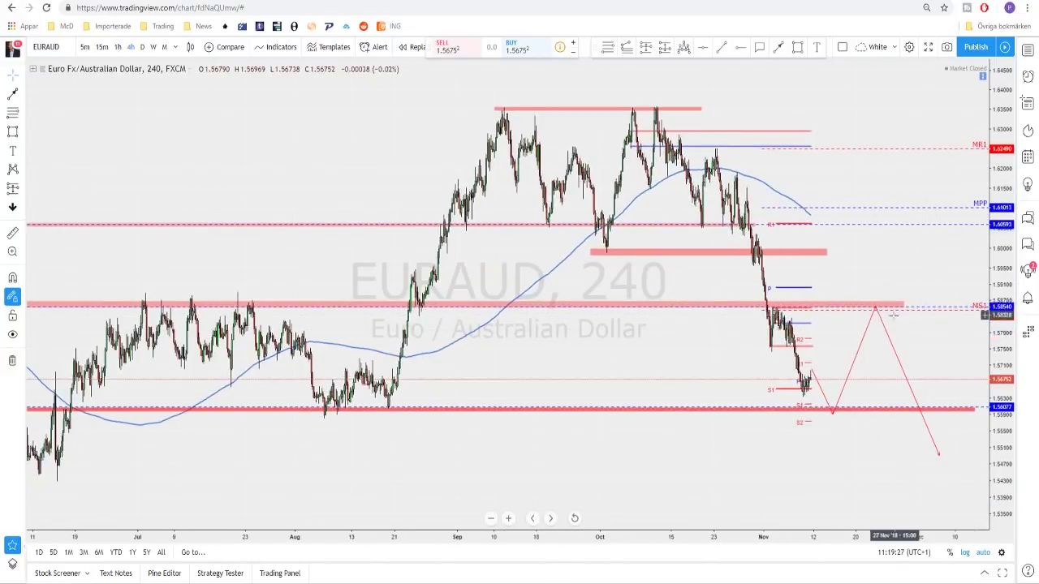
pyautogui.scroll(-1, 883, 308)
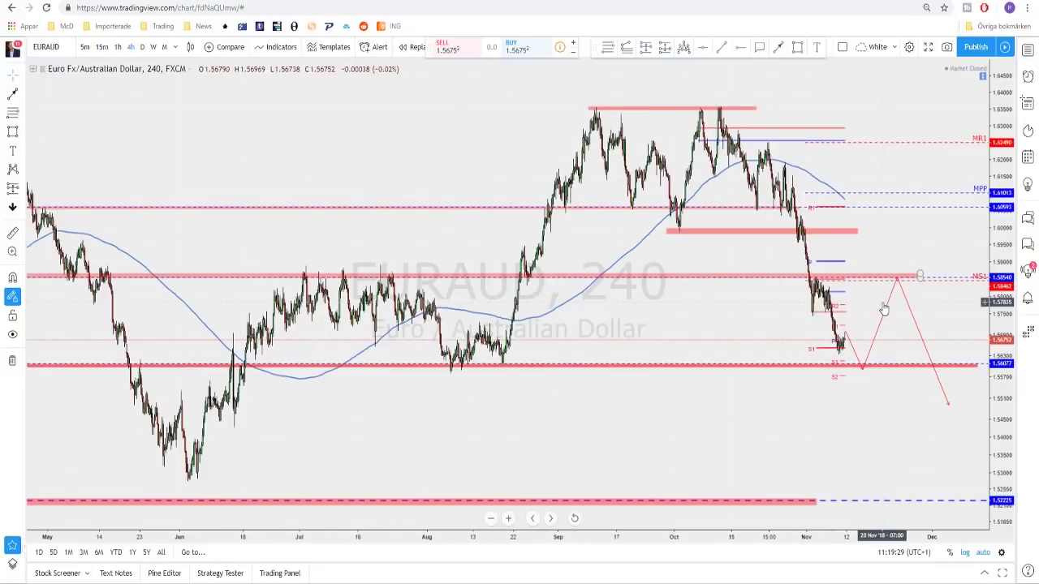
# Step: Switch to EURCAD, review its daily chart and return to the 4-hour timeframe
pyautogui.press('Down')
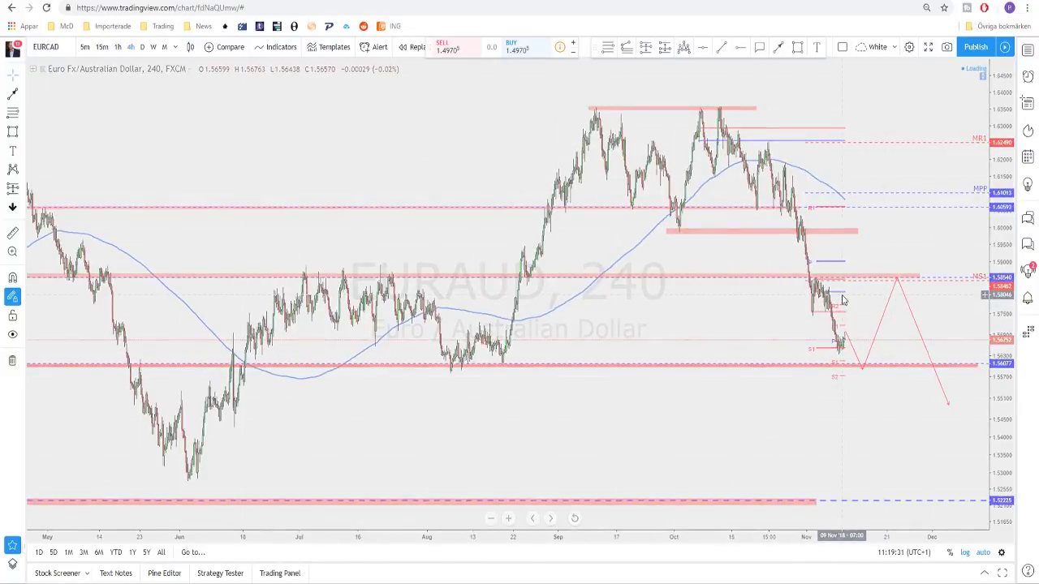
pyautogui.scroll(5, 835, 291)
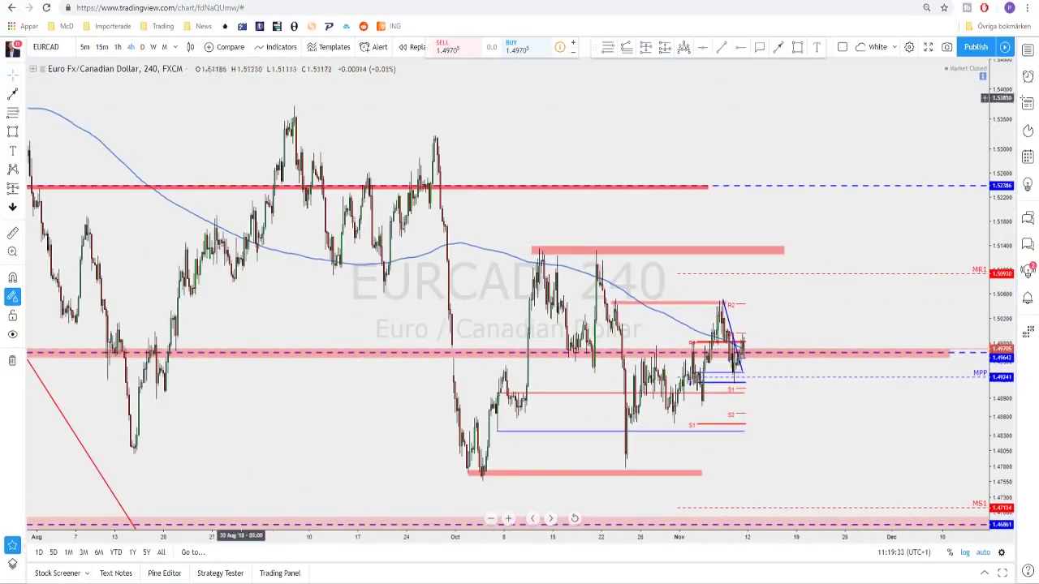
pyautogui.click(142, 47)
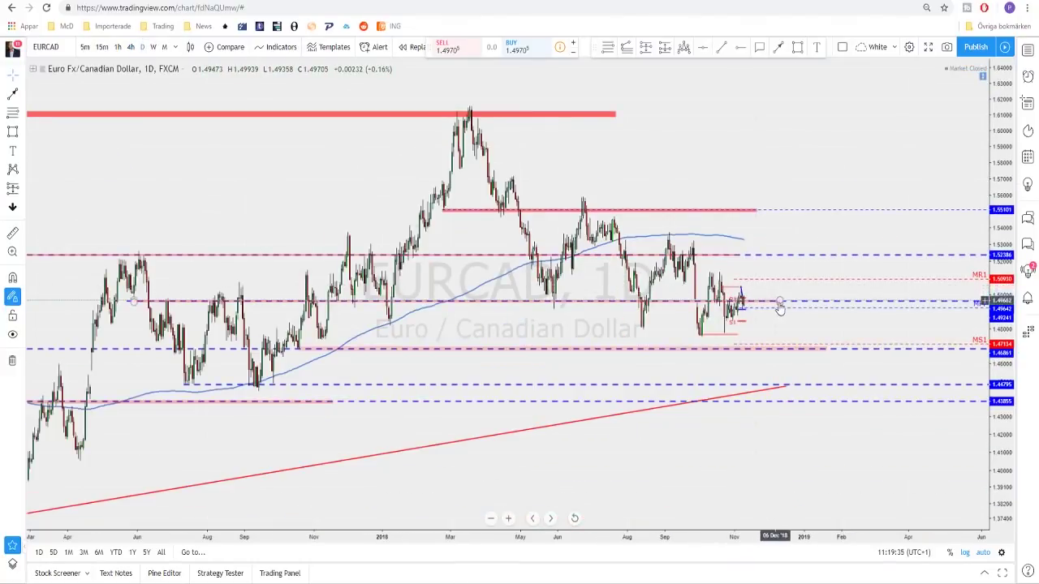
pyautogui.scroll(2, 686, 341)
pyautogui.moveTo(632, 365); pyautogui.dragTo(815, 365)
pyautogui.scroll(1, 745, 414)
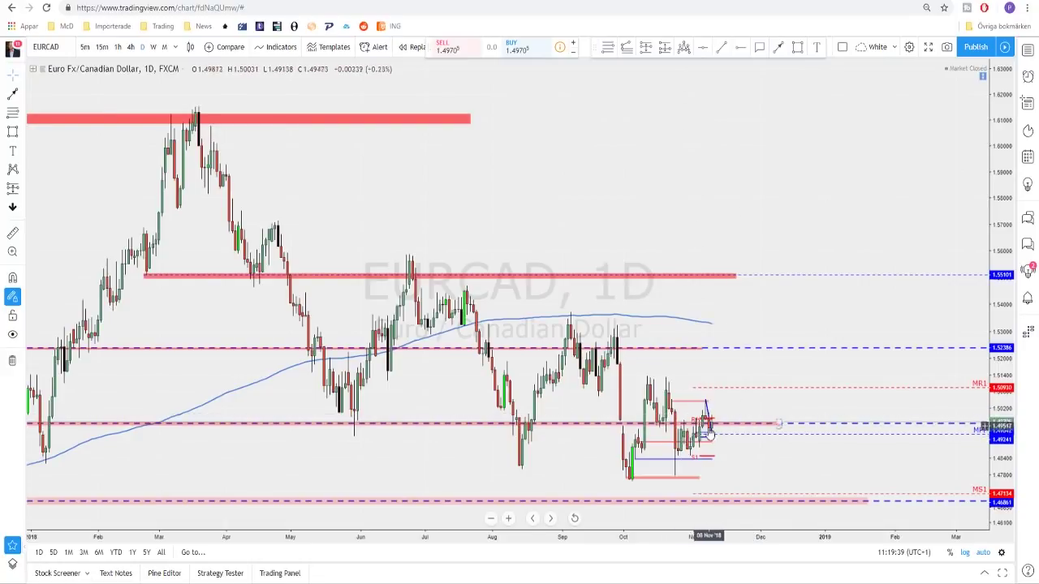
pyautogui.click(130, 47)
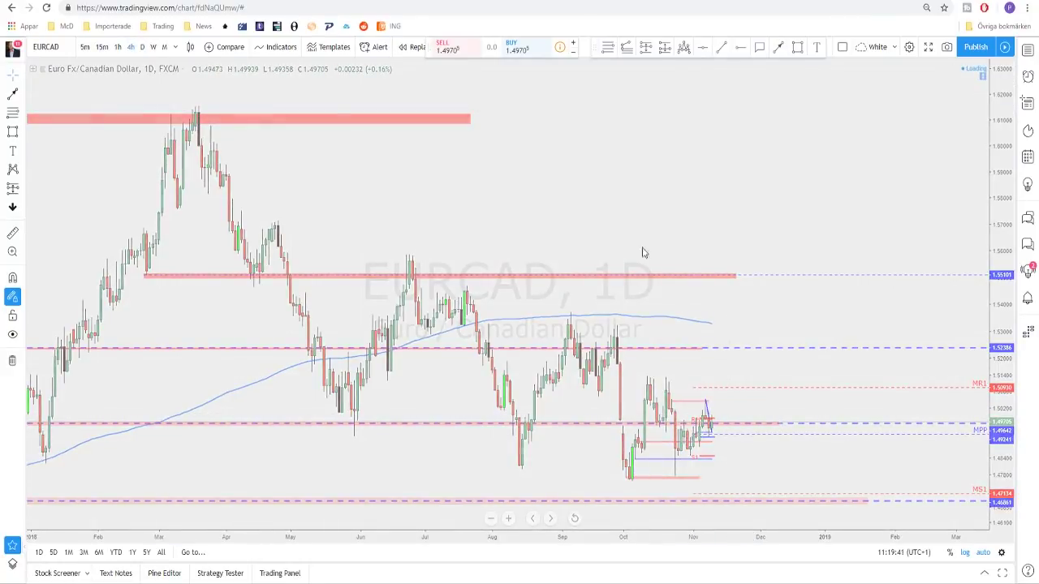
pyautogui.scroll(1, 698, 329)
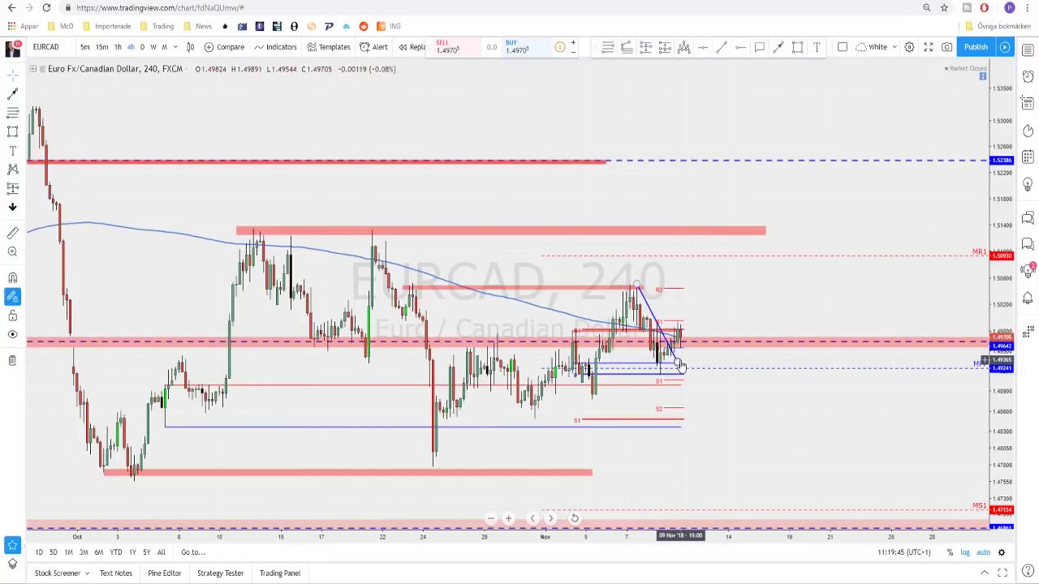
# Step: Draw EURCAD projection arrows from about 1.4969 up to 1.5002, down to 1.4964 and up to about 1.5051
pyautogui.click(780, 48)
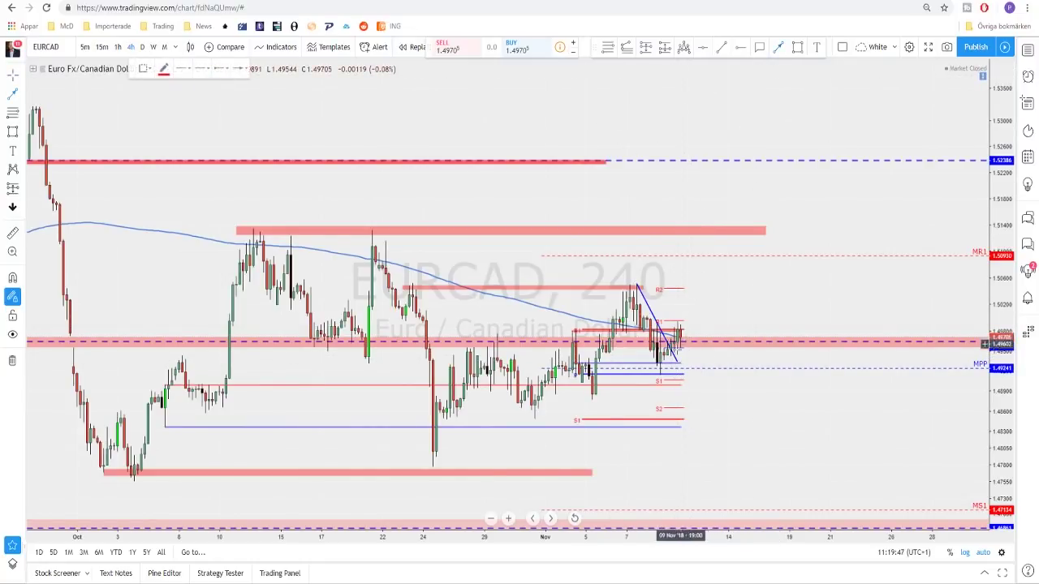
pyautogui.click(686, 316)
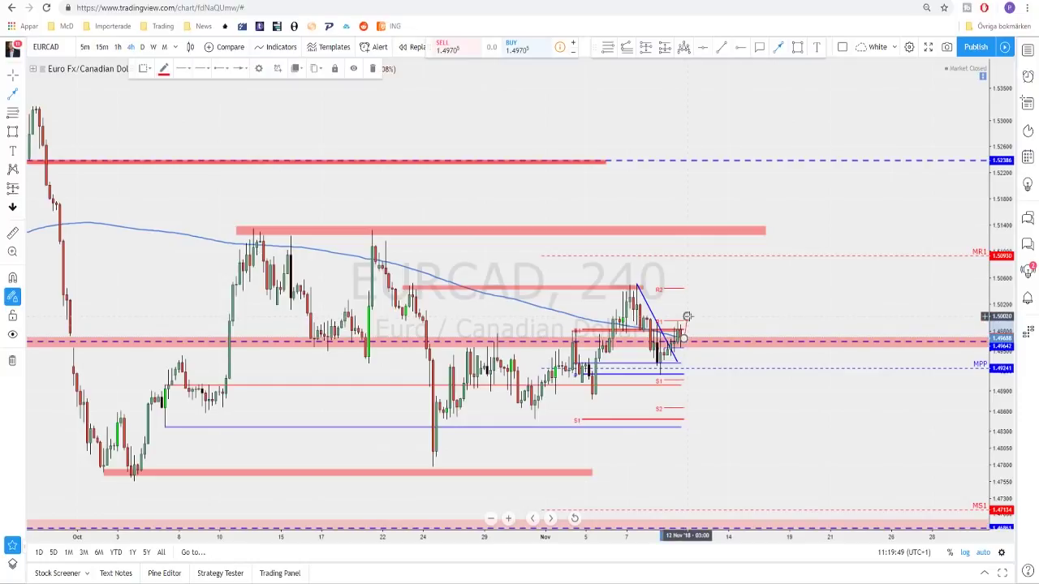
pyautogui.click(697, 341)
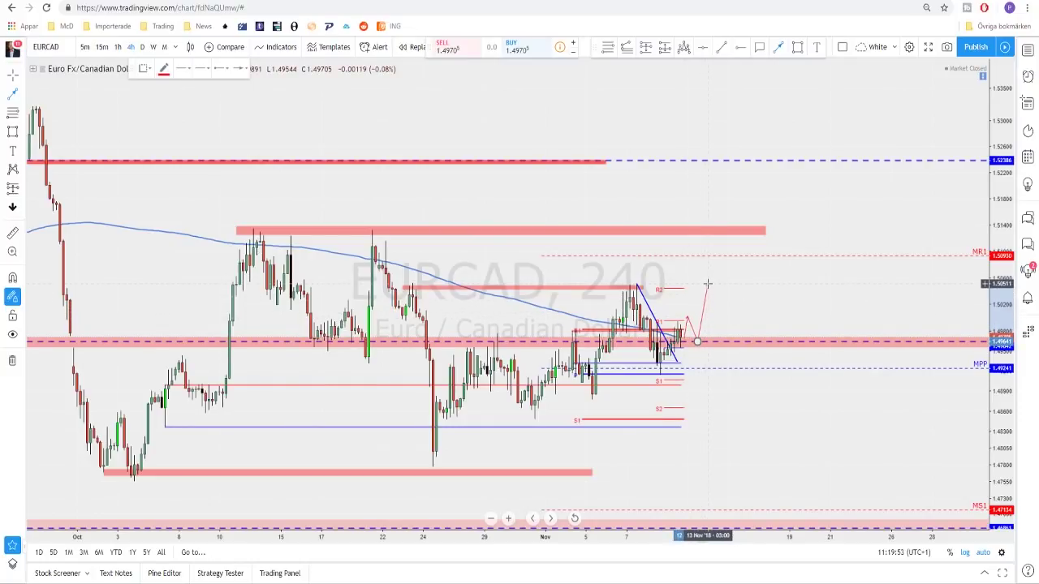
pyautogui.doubleClick(707, 284)
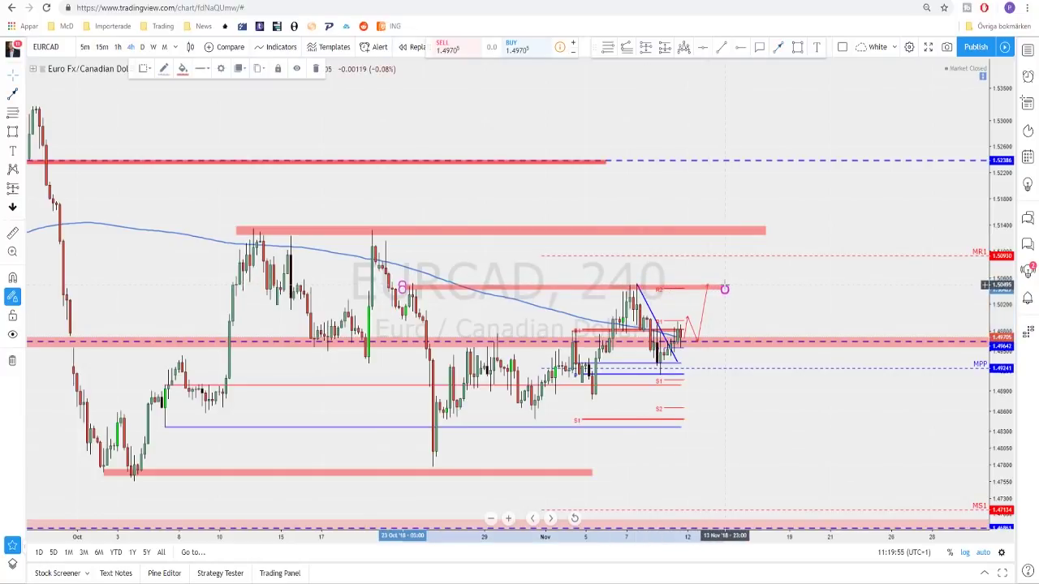
# Step: Extend the red zone near 1.5050 to 13 November and raise the end of the last EURCAD arrow to about 1.5127
pyautogui.click(707, 289)
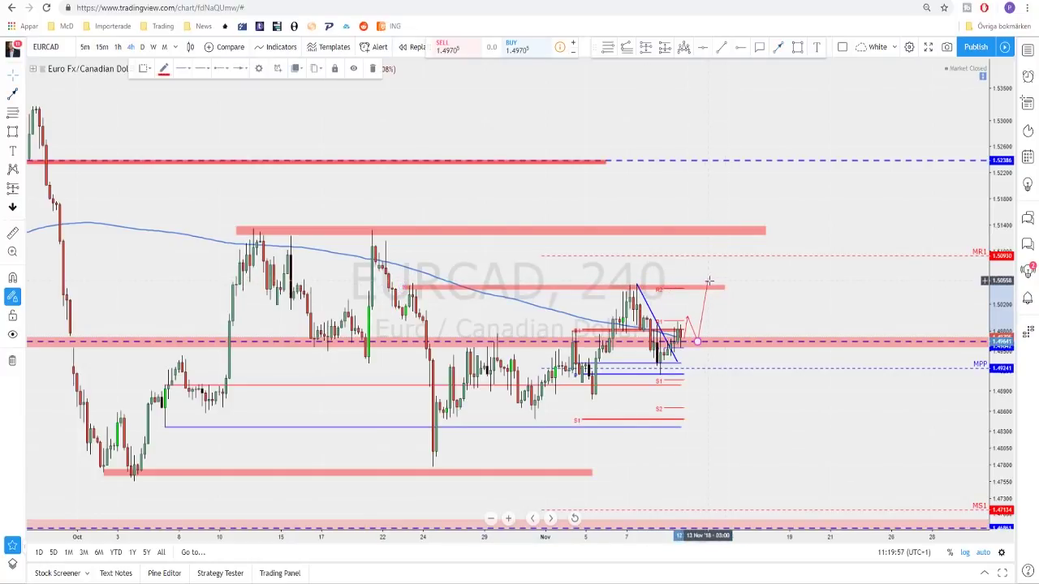
pyautogui.moveTo(710, 282); pyautogui.dragTo(723, 235)
pyautogui.scroll(-2, 708, 252)
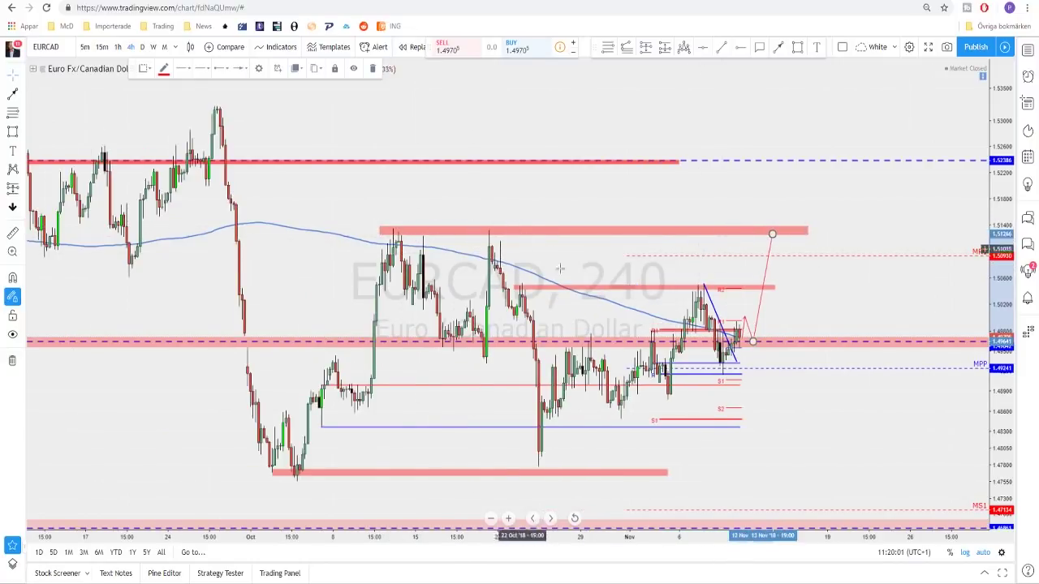
pyautogui.scroll(1, 569, 288)
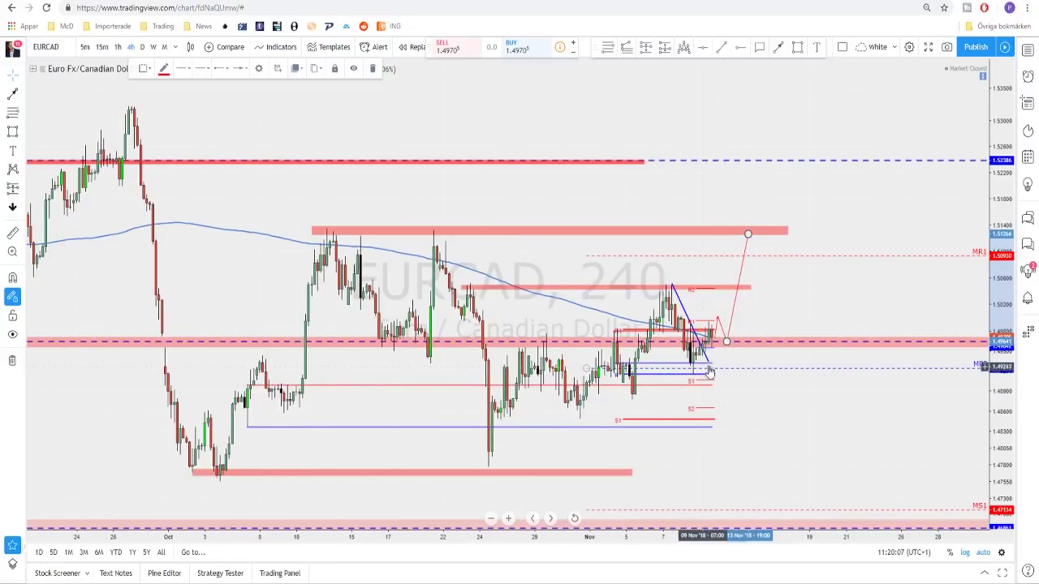
# Step: Draw an alternative EURCAD path down to about 1.4896, up to 1.4927 and down to about 1.478, and extend the red zone beneath its end
pyautogui.click(779, 49)
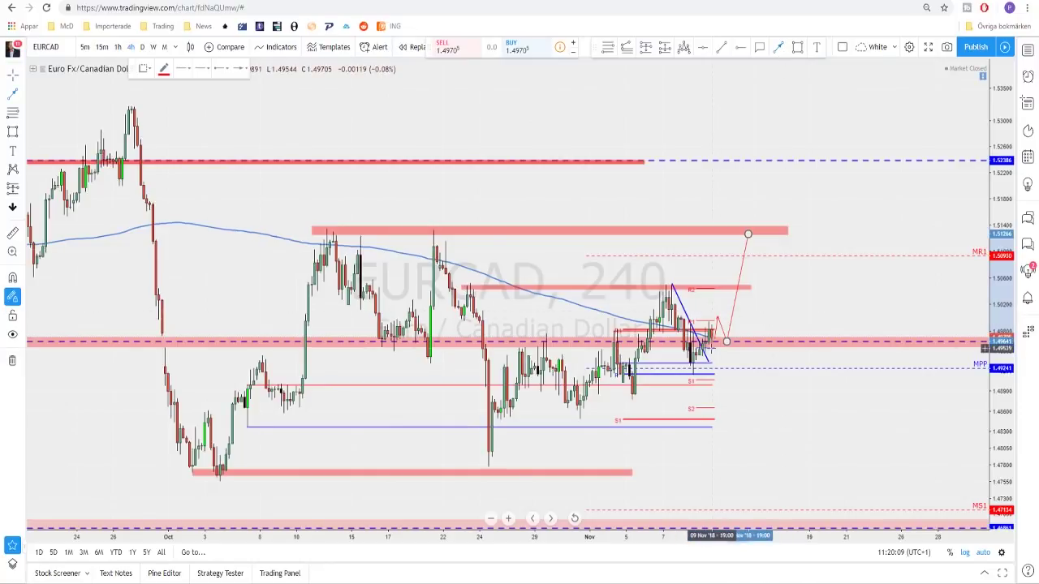
pyautogui.click(712, 339)
pyautogui.click(726, 386)
pyautogui.click(727, 386)
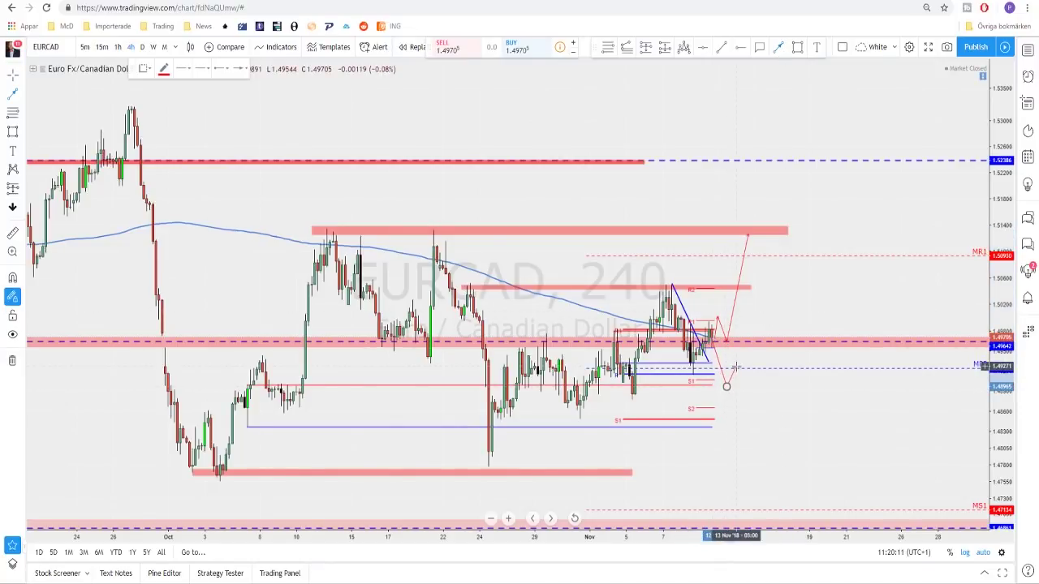
pyautogui.click(736, 367)
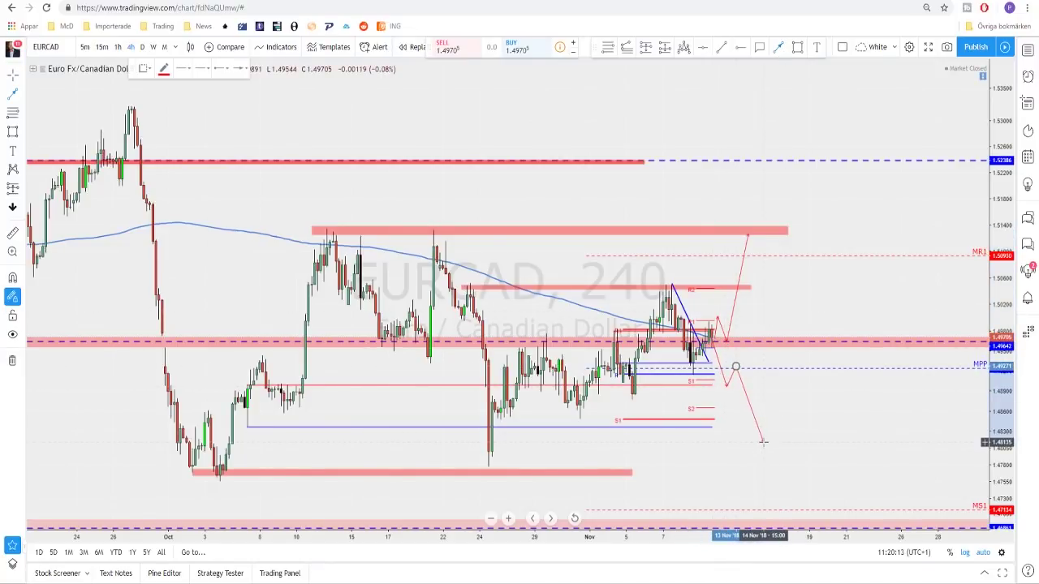
pyautogui.doubleClick(771, 463)
pyautogui.moveTo(632, 476); pyautogui.dragTo(812, 473)
pyautogui.scroll(-1, 809, 396)
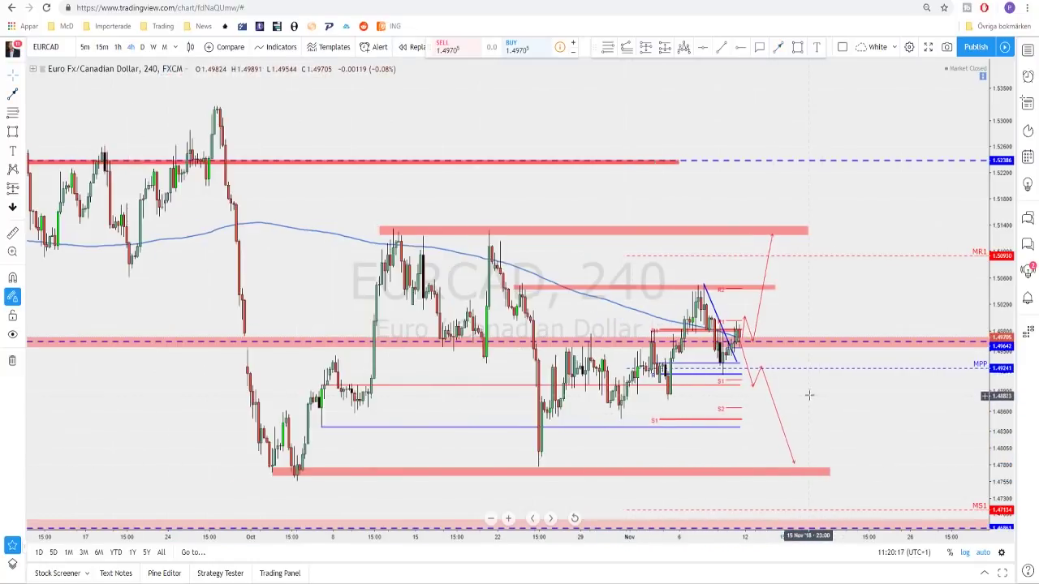
# Step: Draw a rising EURCAD trend line from the 24 October low near 1.4778 to about 1.4998 on 16 November
pyautogui.click(720, 49)
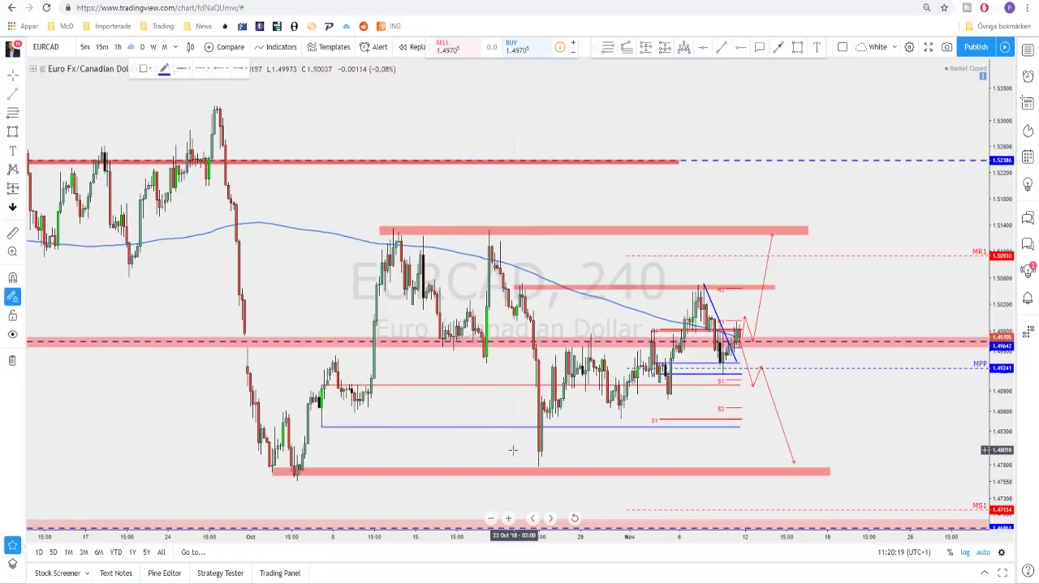
pyautogui.click(538, 466)
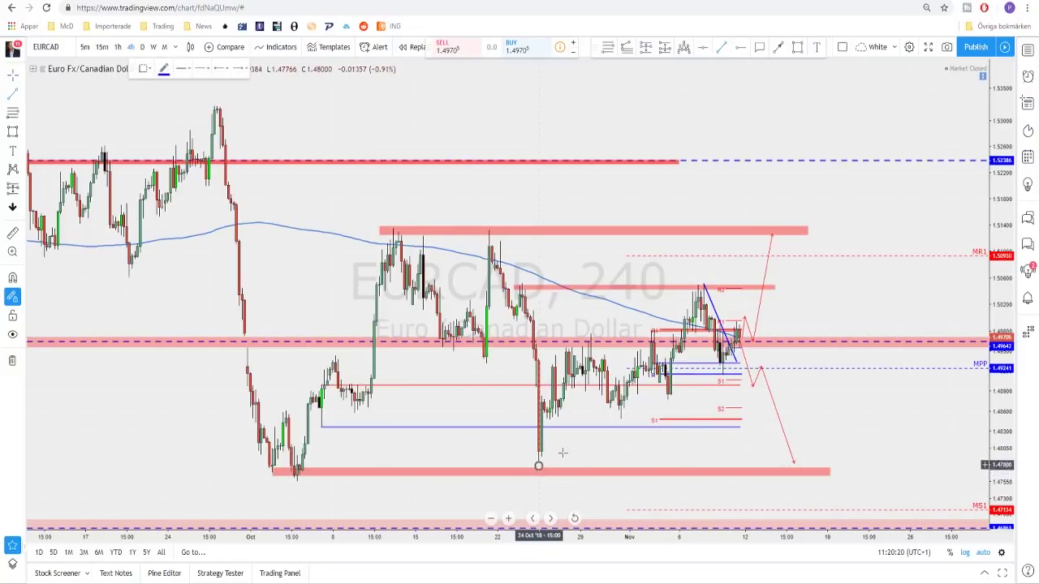
pyautogui.click(817, 316)
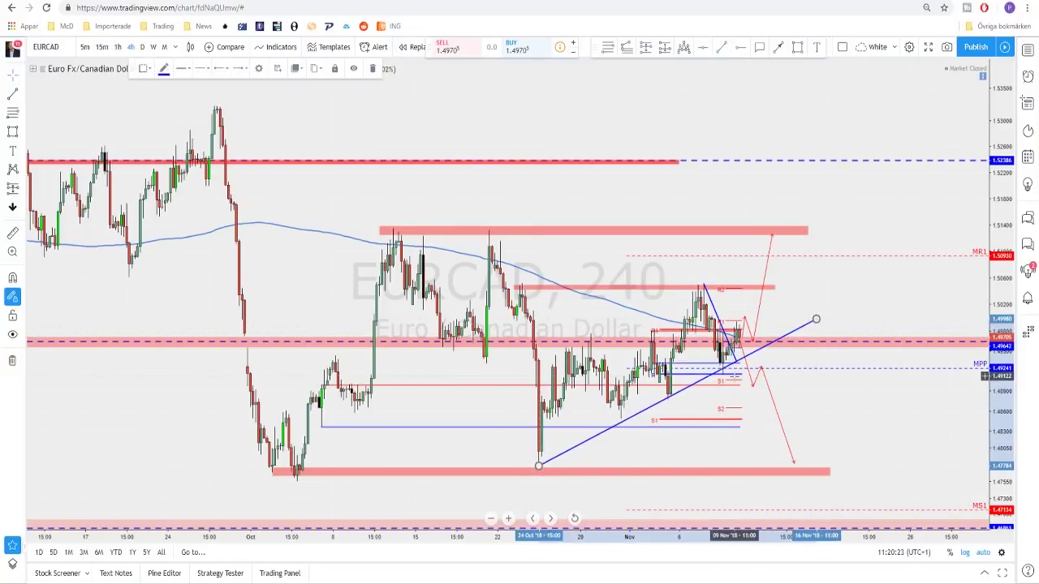
pyautogui.scroll(1, 708, 371)
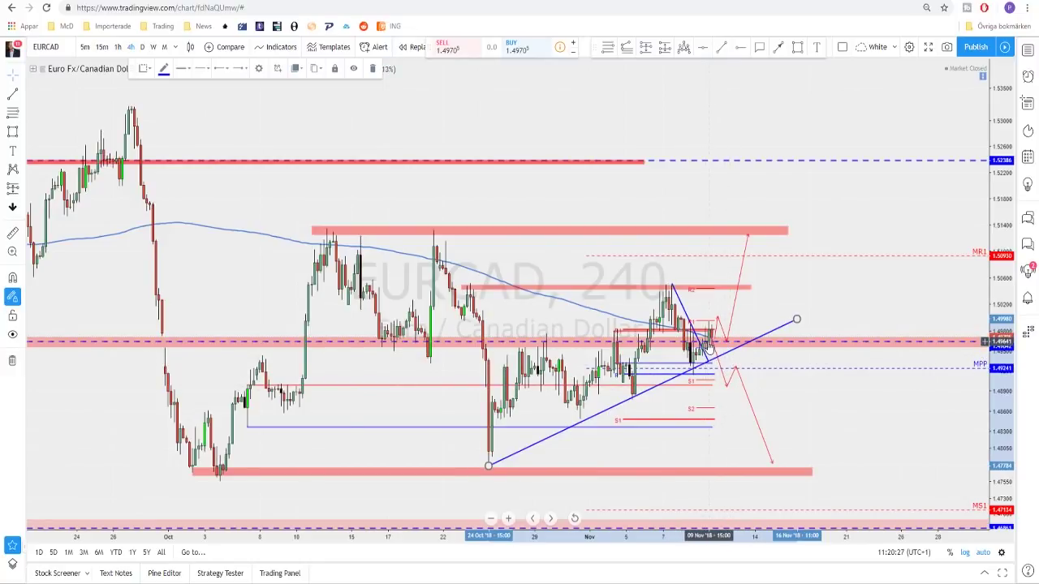
pyautogui.scroll(-3, 707, 348)
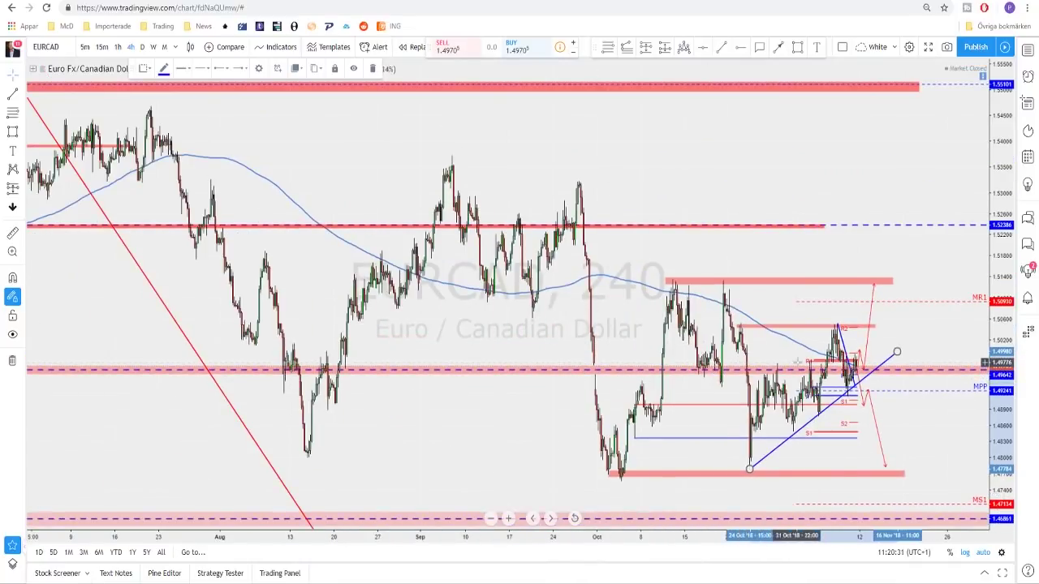
# Step: Switch to the EURNZD chart and set it to the daily timeframe
pyautogui.scroll(3, 690, 369)
pyautogui.moveTo(690, 368); pyautogui.dragTo(748, 361)
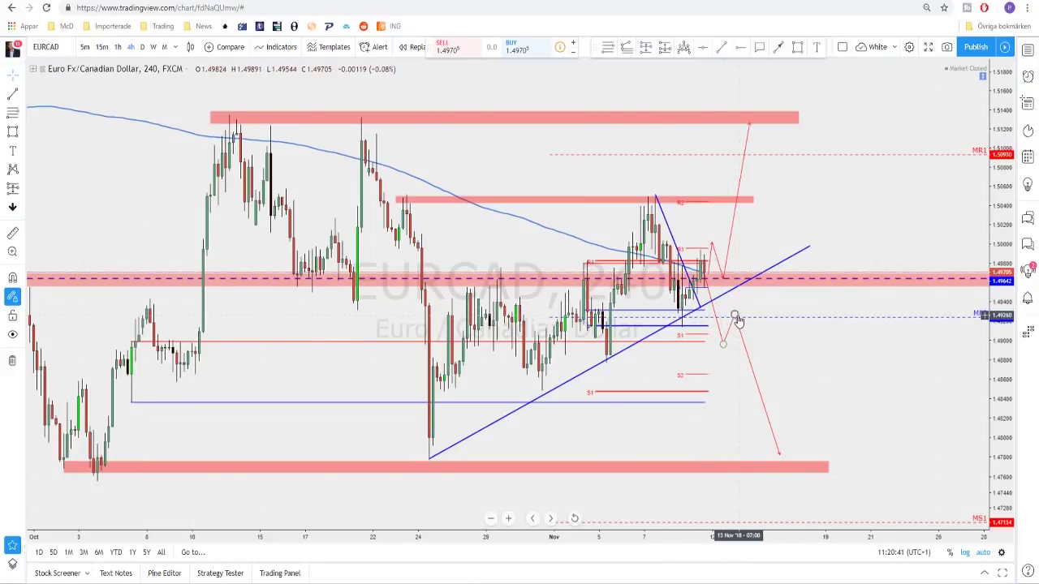
pyautogui.scroll(-3, 737, 319)
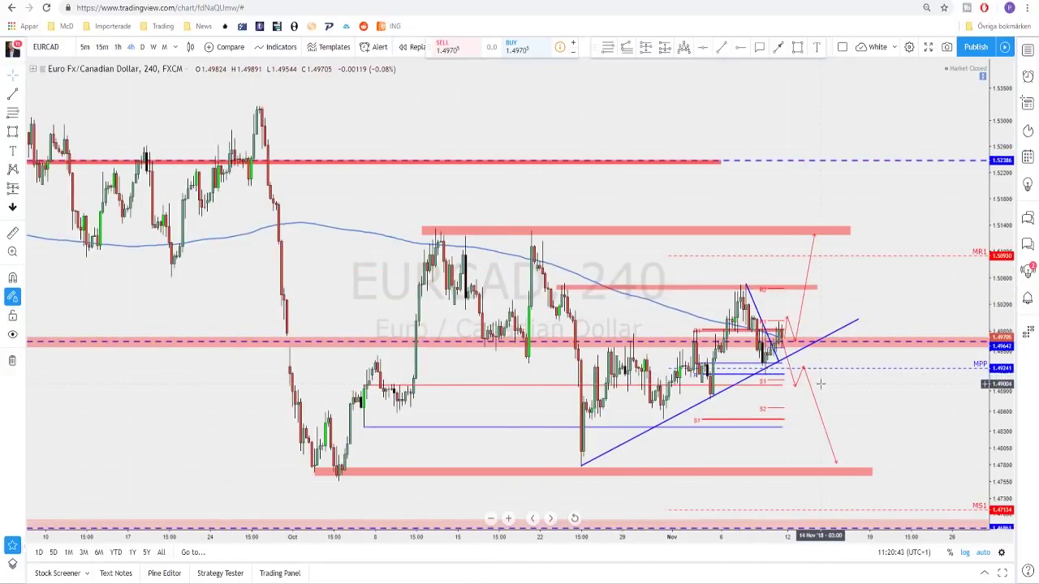
pyautogui.press('Down')
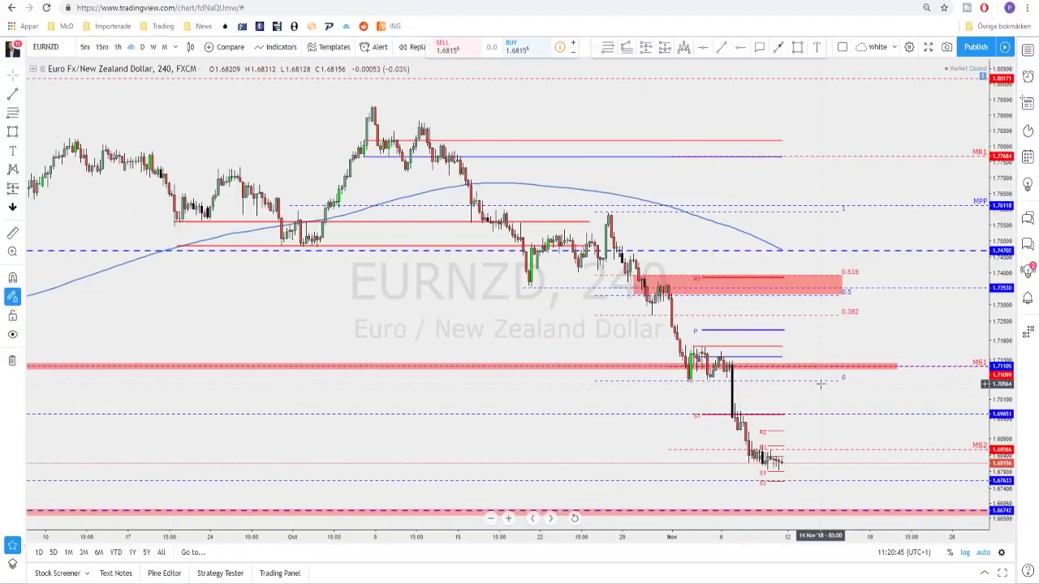
pyautogui.click(143, 48)
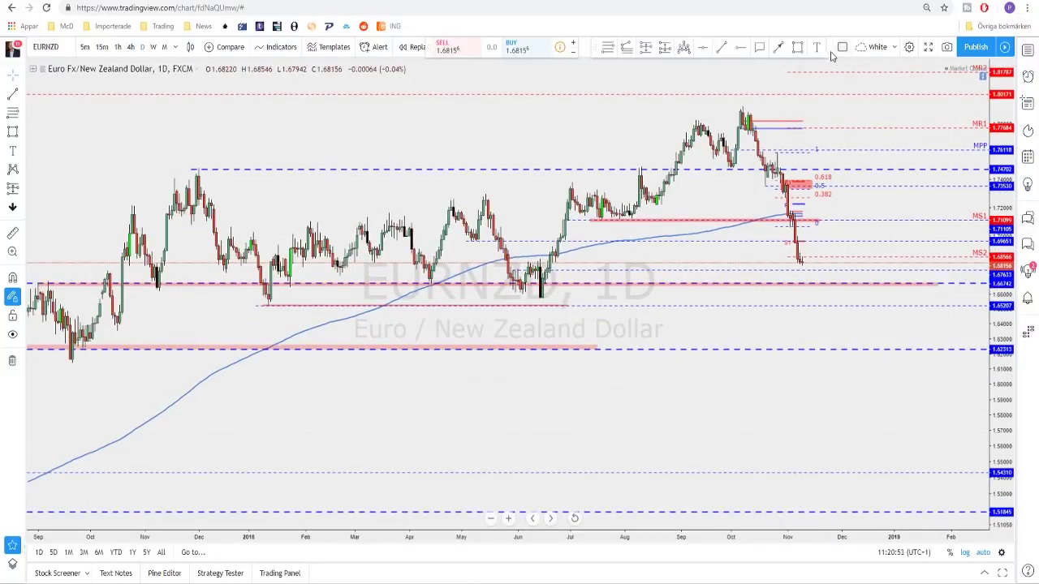
pyautogui.click(775, 48)
pyautogui.moveTo(804, 263); pyautogui.dragTo(814, 289)
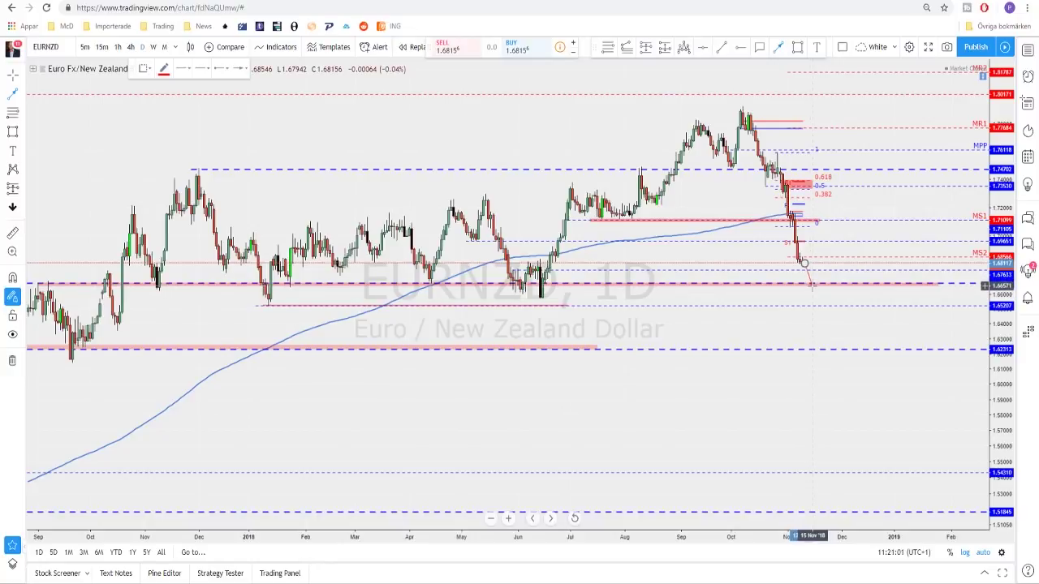
pyautogui.scroll(2, 812, 286)
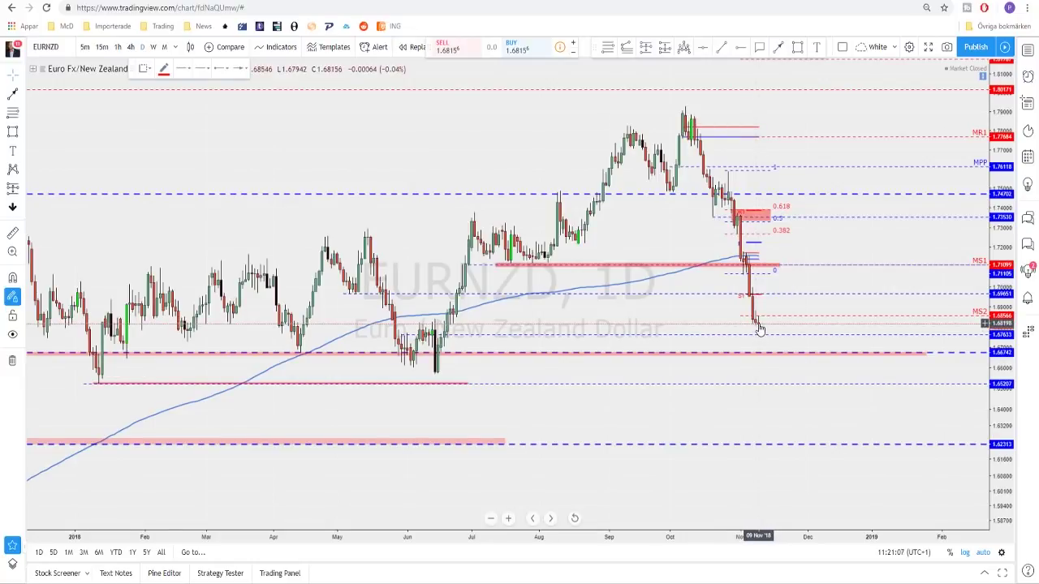
pyautogui.scroll(-1, 759, 327)
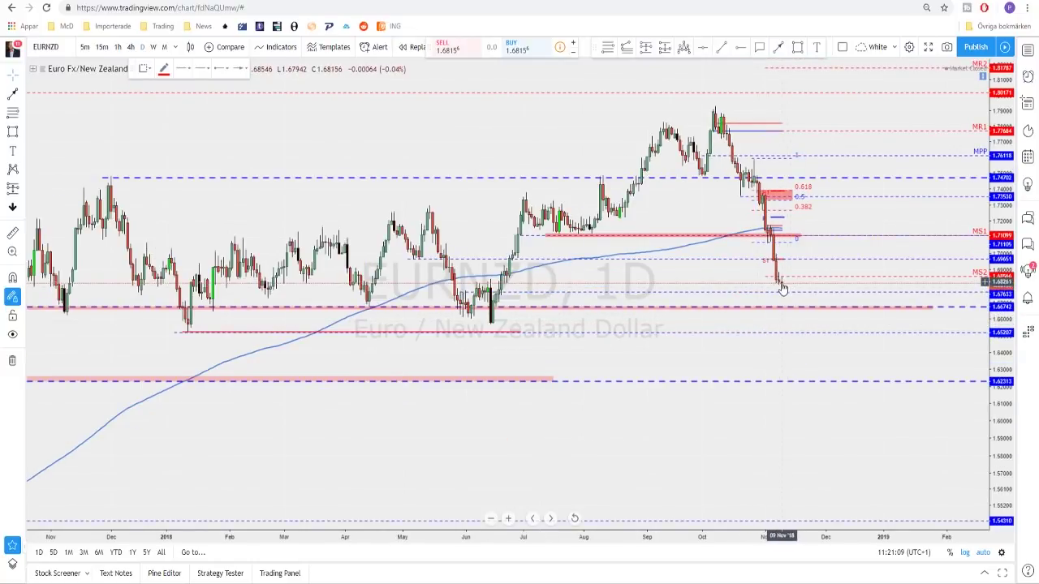
pyautogui.scroll(1, 780, 282)
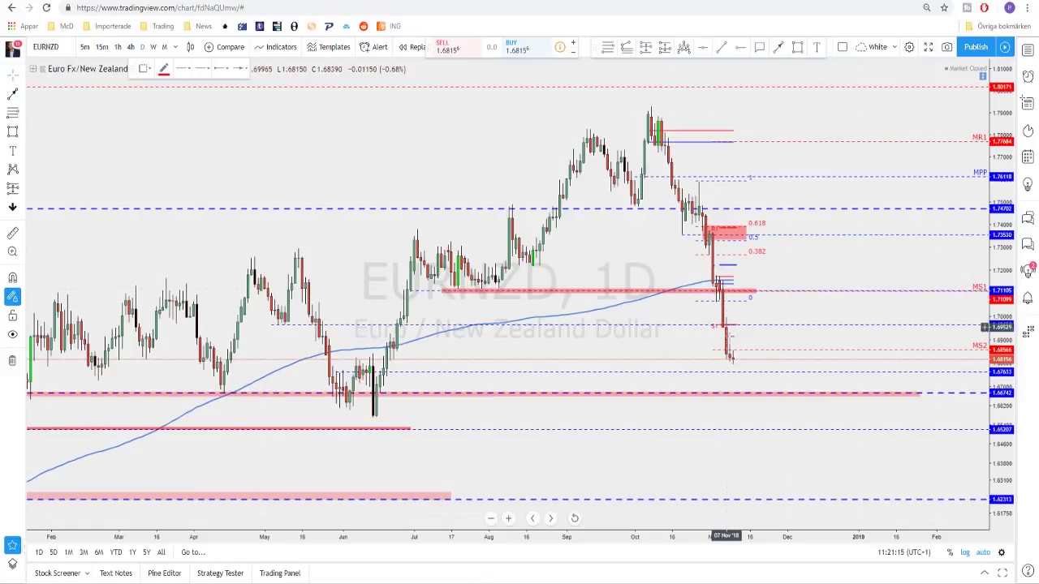
pyautogui.scroll(-2, 742, 358)
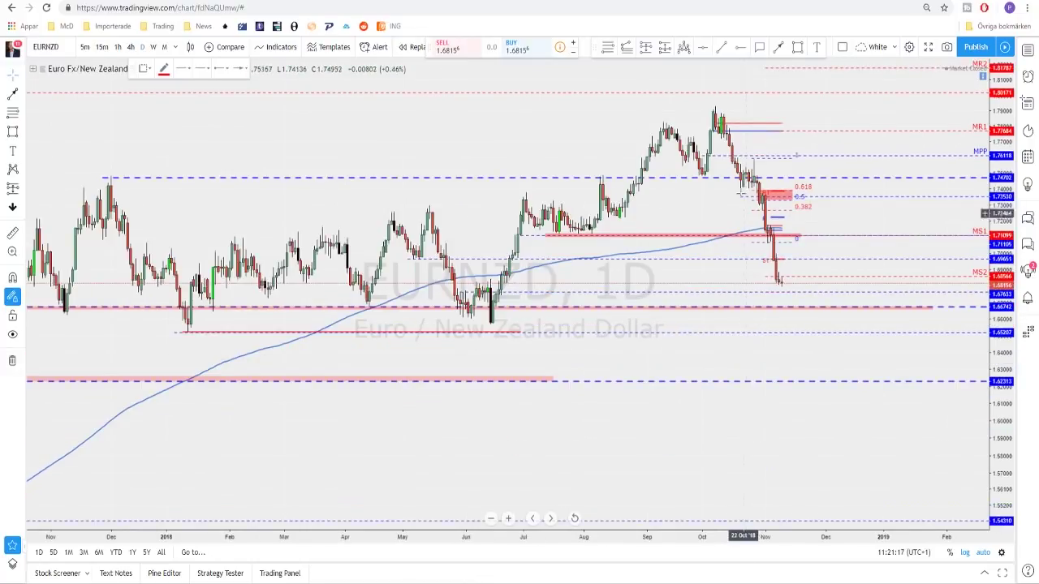
pyautogui.scroll(-2, 771, 341)
pyautogui.click(778, 47)
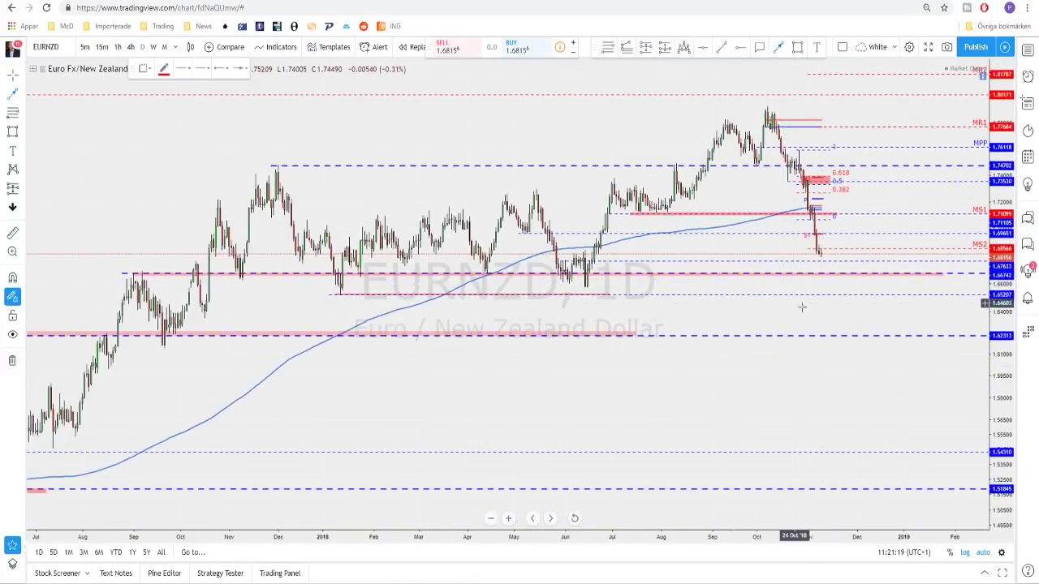
pyautogui.click(821, 252)
pyautogui.click(830, 274)
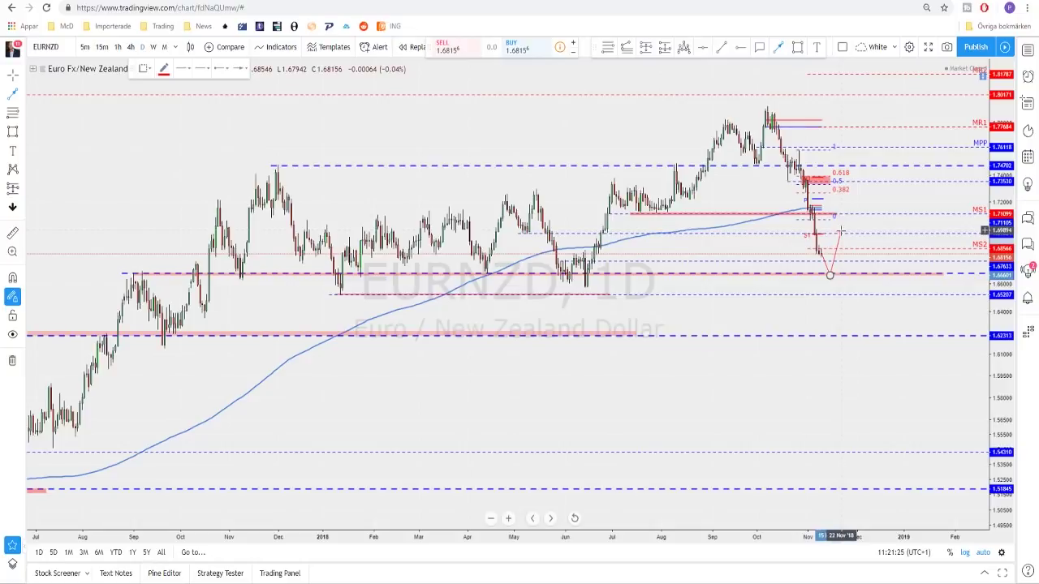
pyautogui.press('Escape')
# Step: Draw EURNZD projection arrows from about 1.6828 up to 1.7098, and from 1.7119 on 20 November down to about 1.6680 on 4 December
pyautogui.moveTo(829, 275); pyautogui.dragTo(835, 221)
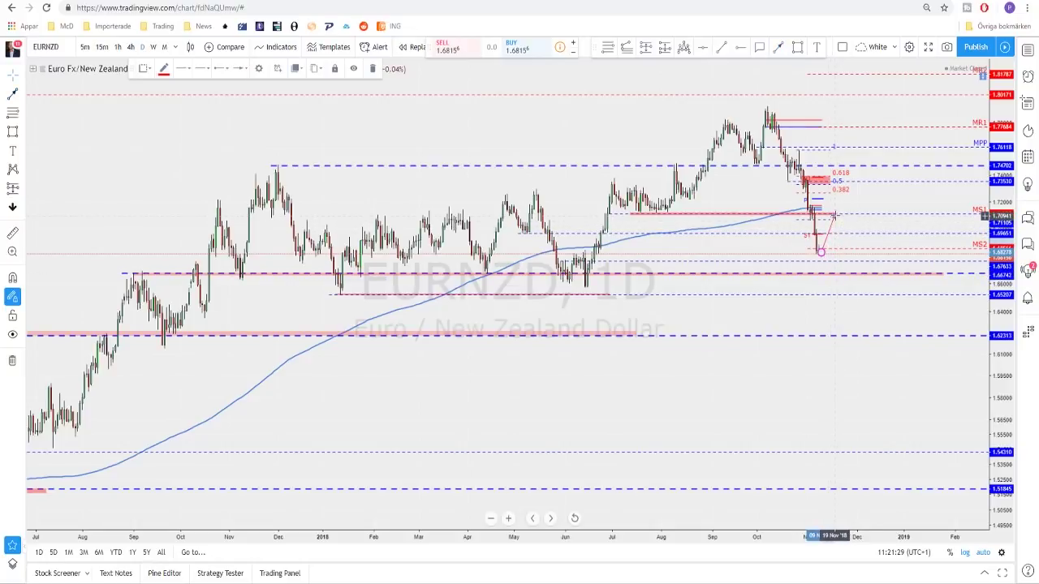
pyautogui.scroll(2, 654, 105)
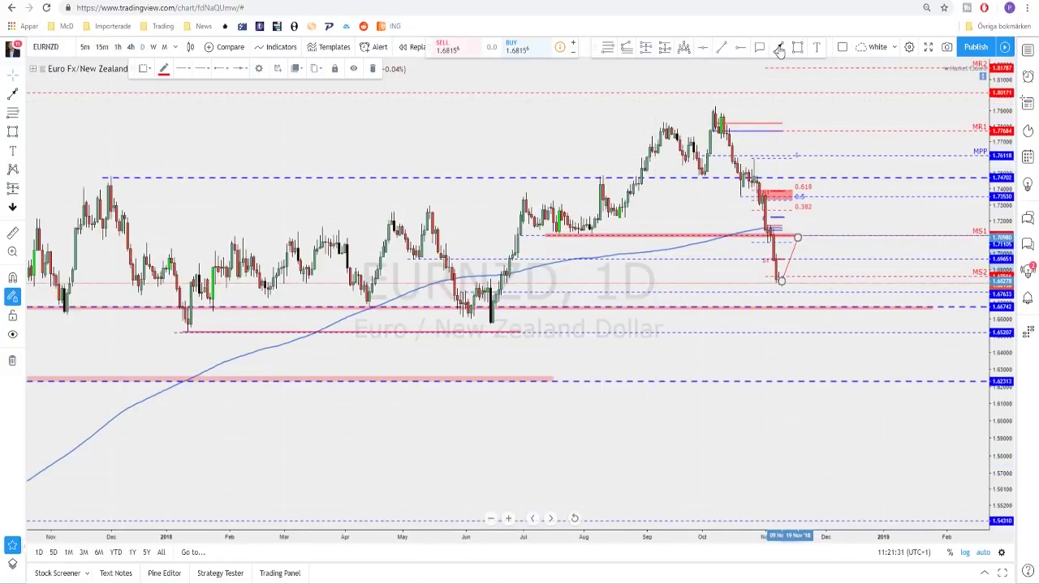
pyautogui.click(779, 49)
pyautogui.click(799, 236)
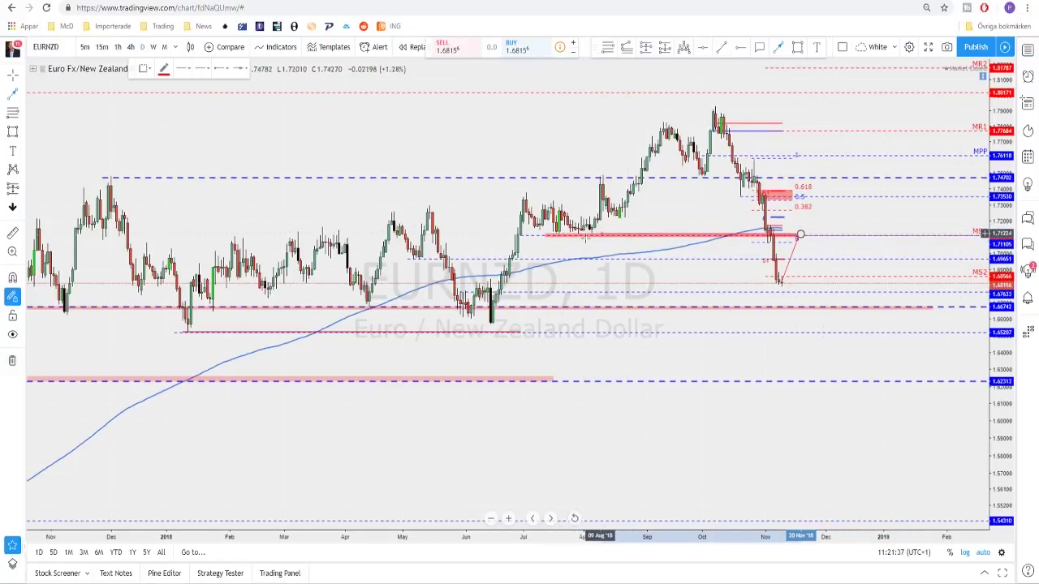
pyautogui.doubleClick(828, 306)
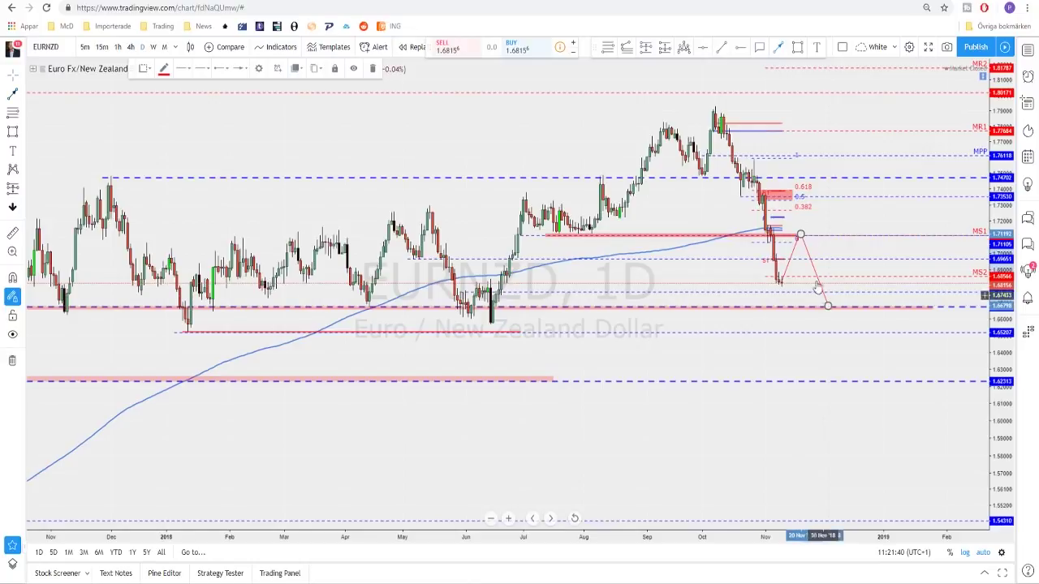
# Step: Remove the EURNZD Fibonacci retracement and its red zone, and align the end of the rising arrow with the start of the falling one
pyautogui.click(814, 219)
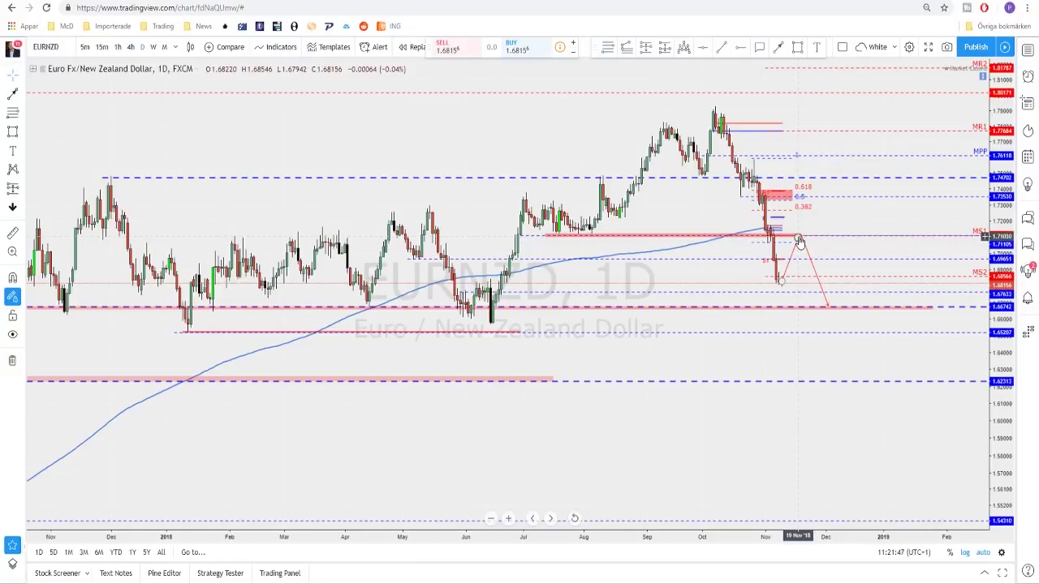
pyautogui.click(805, 212)
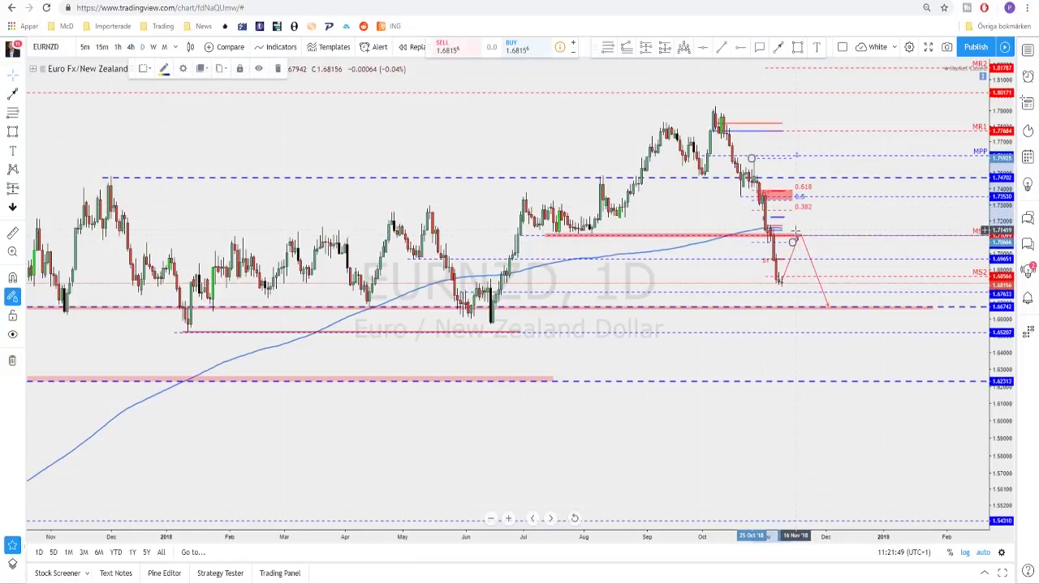
pyautogui.press('Delete')
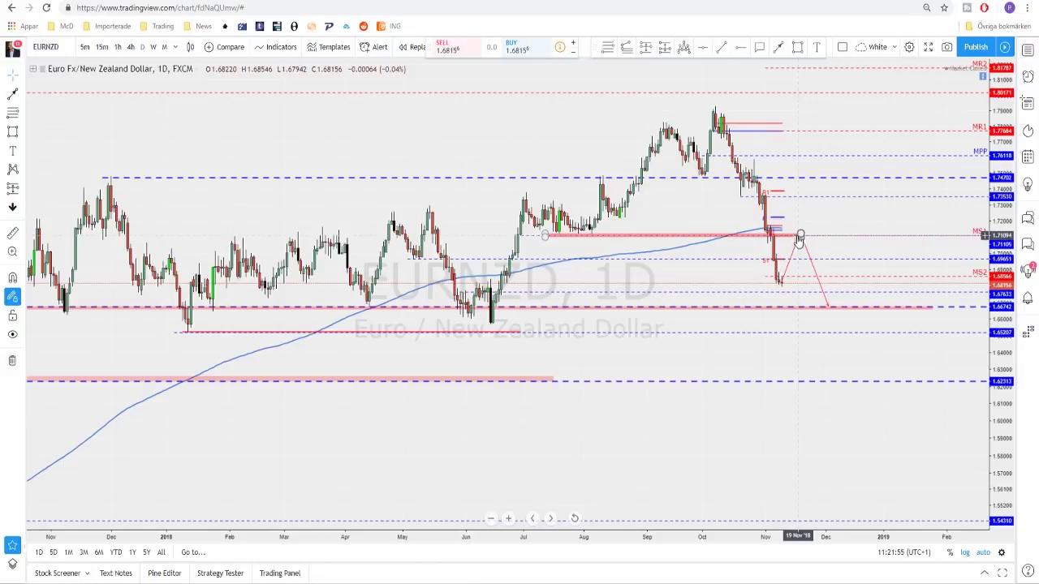
pyautogui.moveTo(798, 241); pyautogui.dragTo(802, 236)
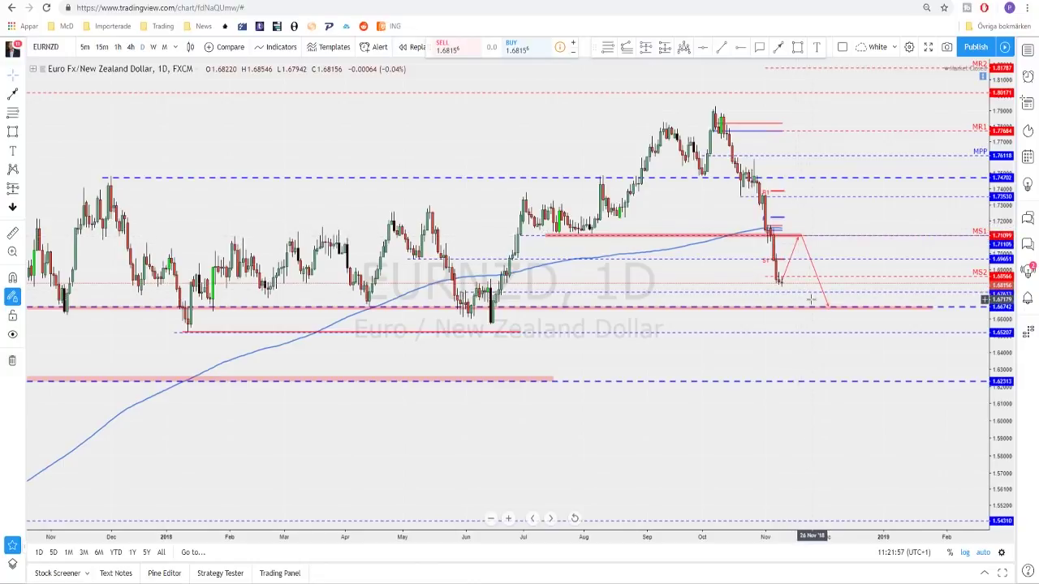
# Step: Open the GBPAUD chart and examine daily price action around the 1.7950 zone, the moving average and the falling trend line
pyautogui.press('Down')
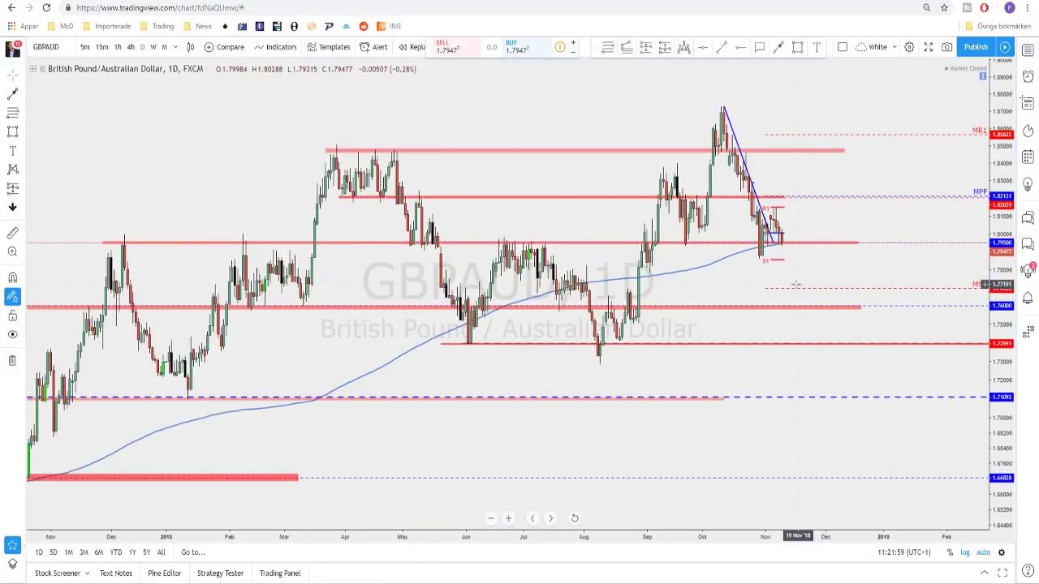
pyautogui.scroll(4, 752, 291)
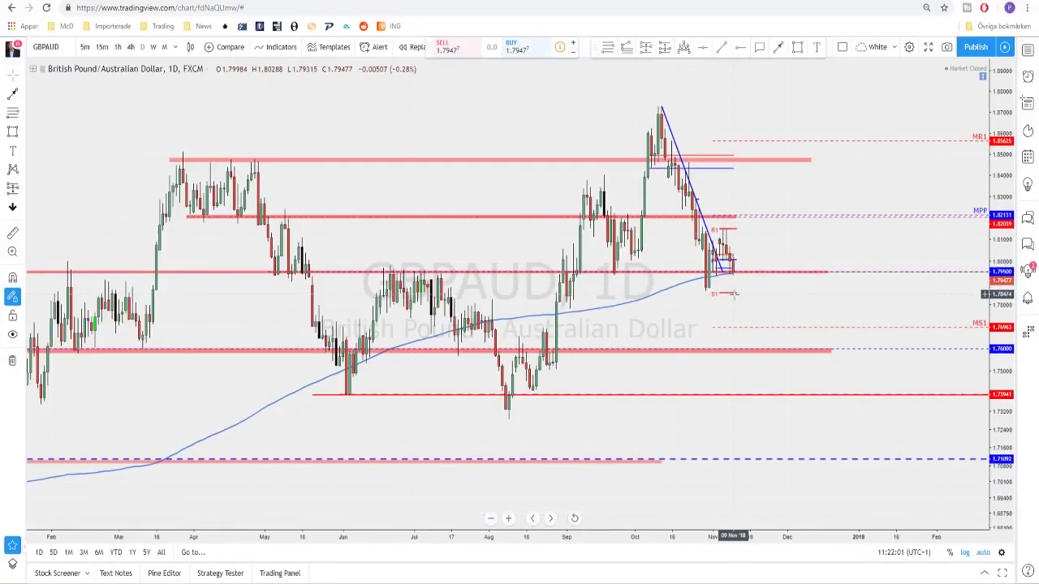
pyautogui.scroll(-4, 741, 301)
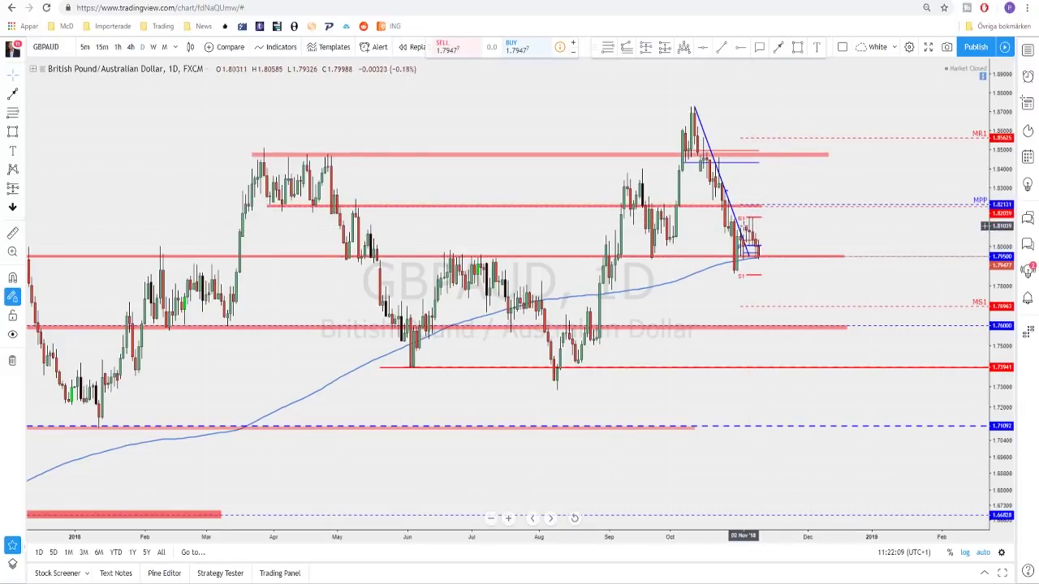
pyautogui.scroll(3, 746, 222)
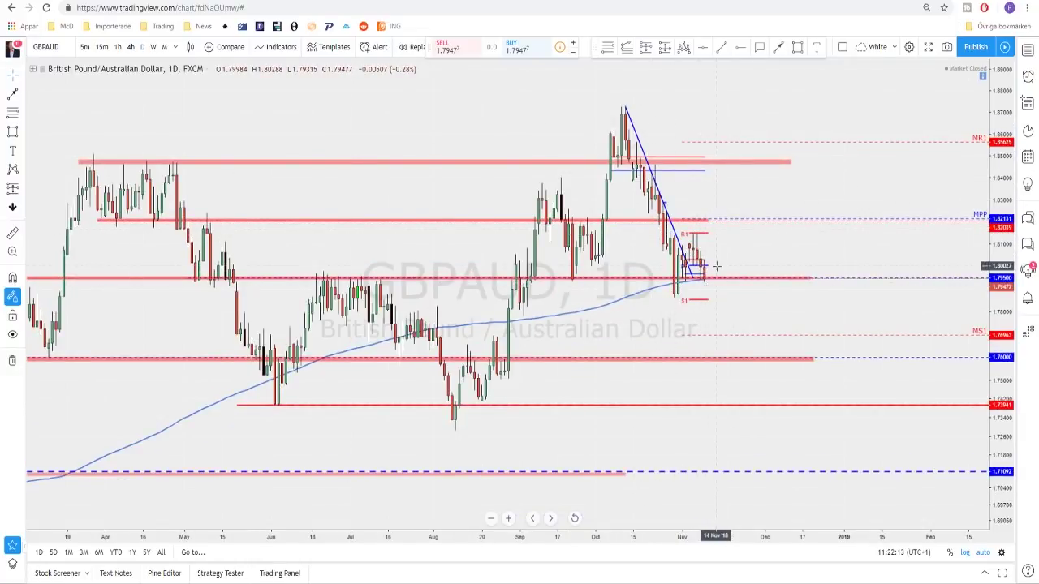
pyautogui.scroll(-2, 730, 268)
pyautogui.scroll(1, 746, 276)
pyautogui.scroll(-1, 748, 264)
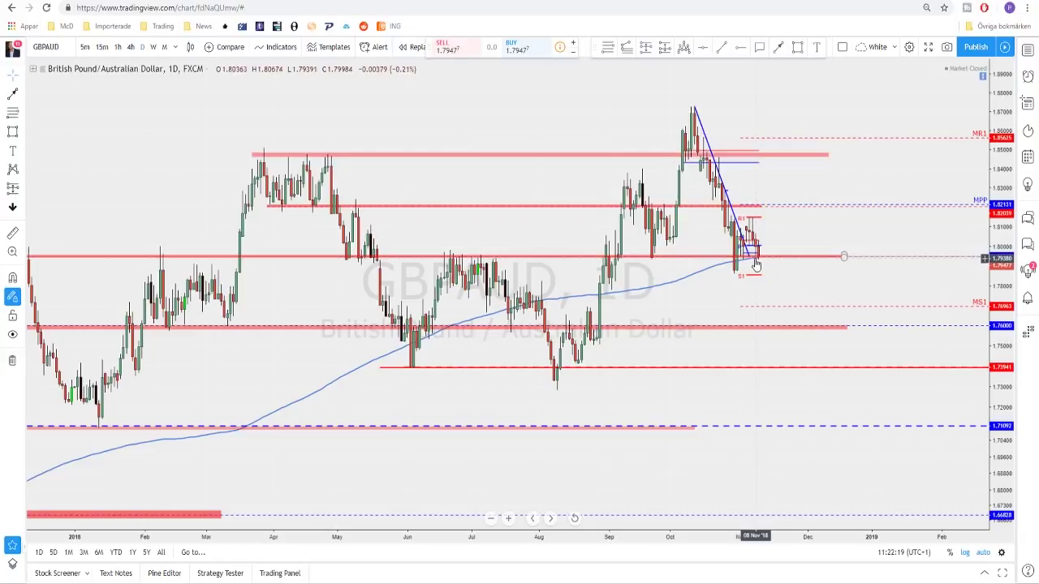
pyautogui.scroll(-1, 751, 263)
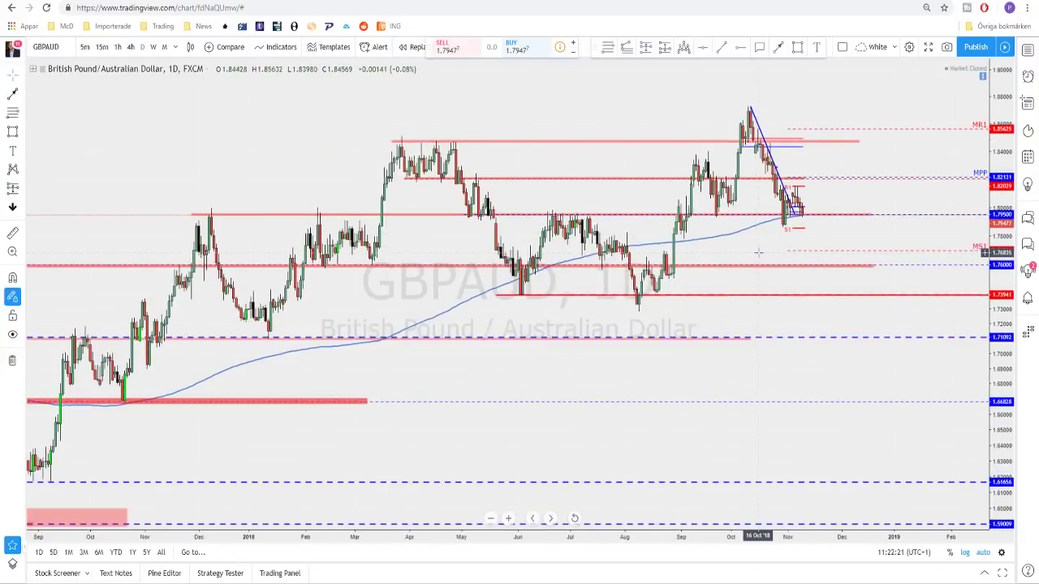
pyautogui.scroll(1, 622, 223)
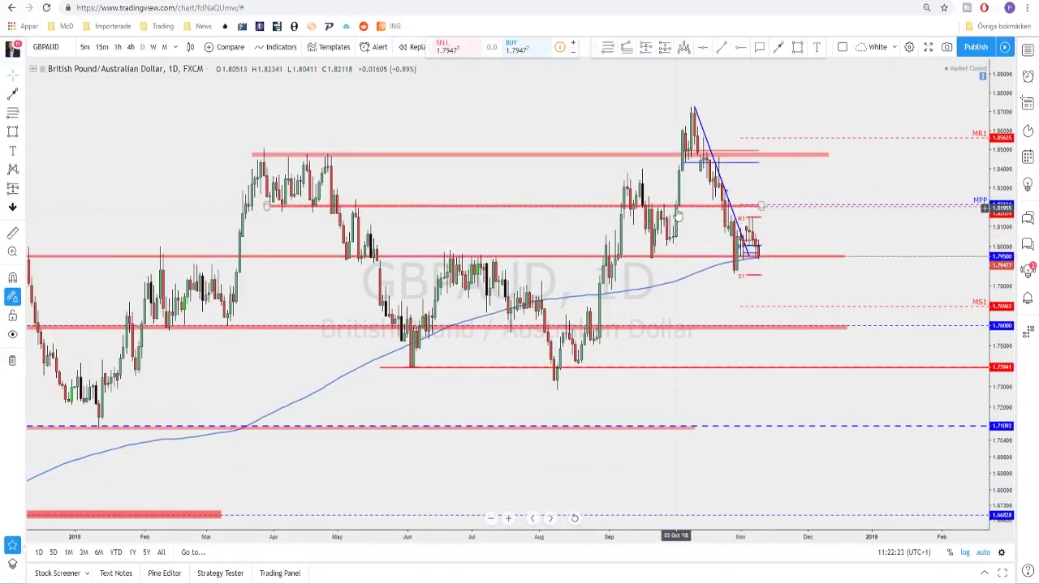
# Step: On the 4-hour GBPAUD chart, draw a path from about 1.7978 down to 1.790, up to 1.7956 and down to about 1.763
pyautogui.click(130, 47)
pyautogui.scroll(-3, 742, 165)
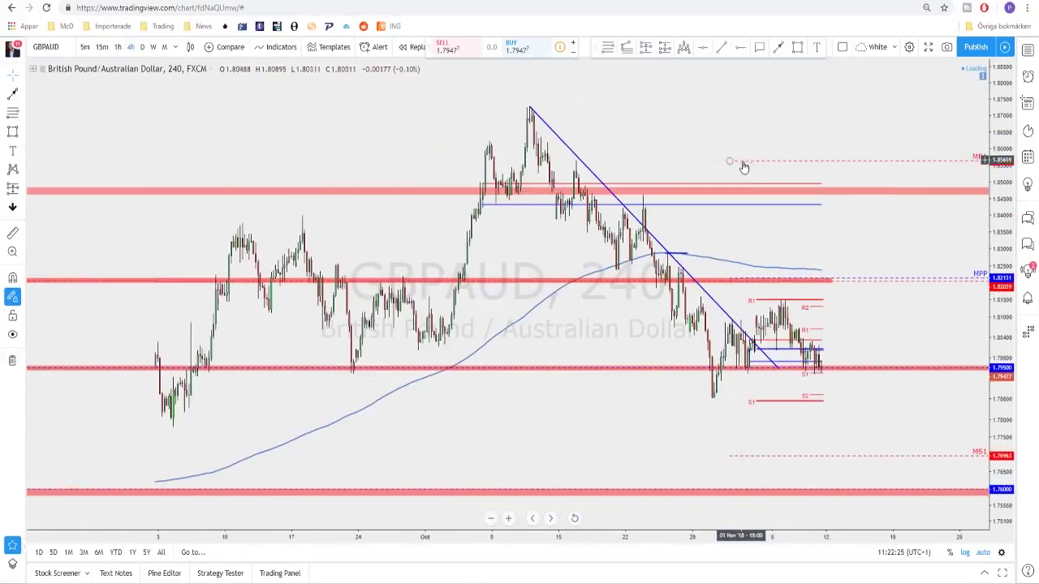
pyautogui.moveTo(878, 340); pyautogui.dragTo(826, 334)
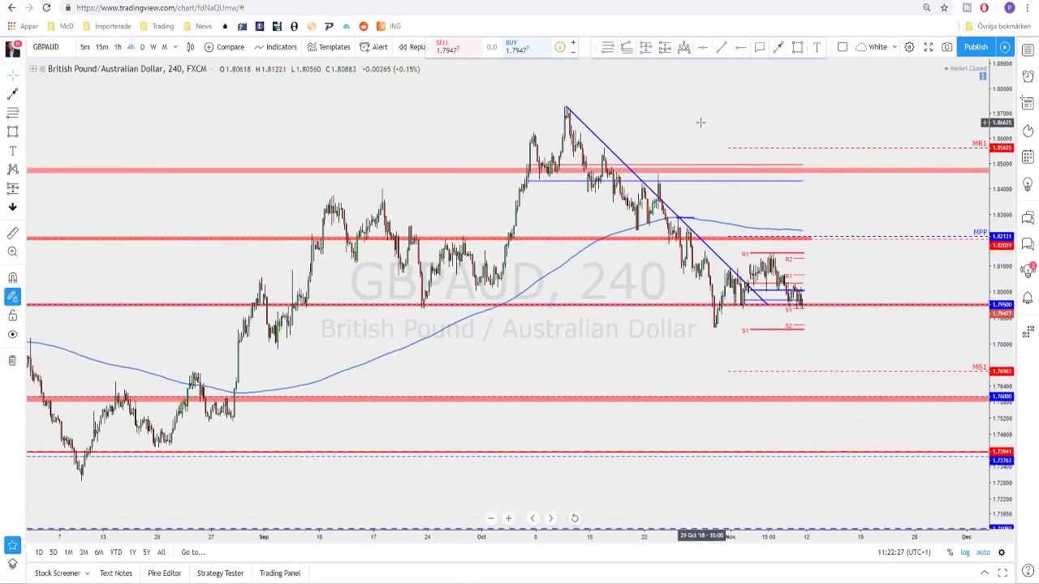
pyautogui.click(779, 49)
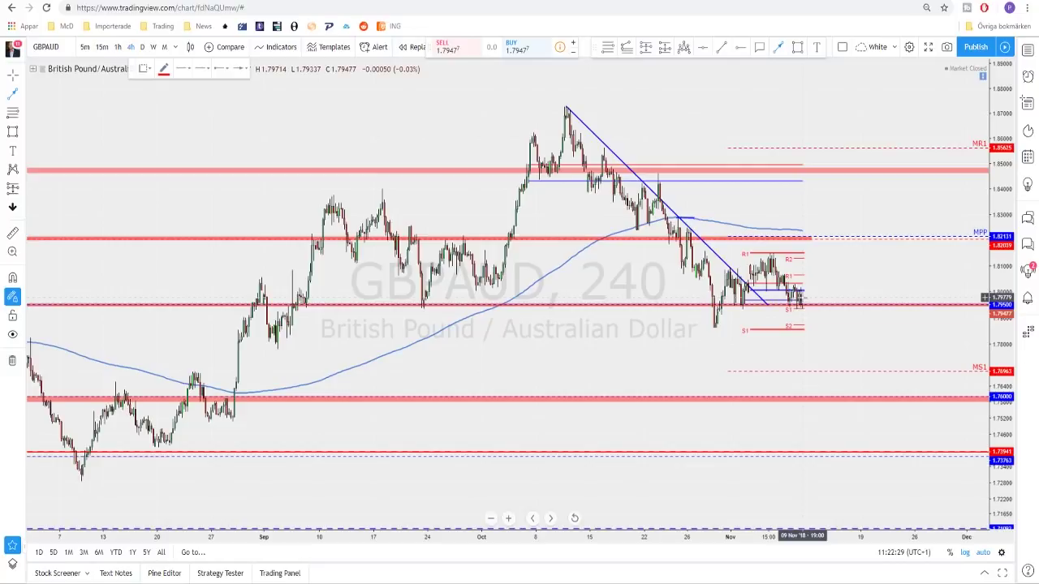
pyautogui.click(802, 298)
pyautogui.moveTo(802, 298); pyautogui.dragTo(849, 373)
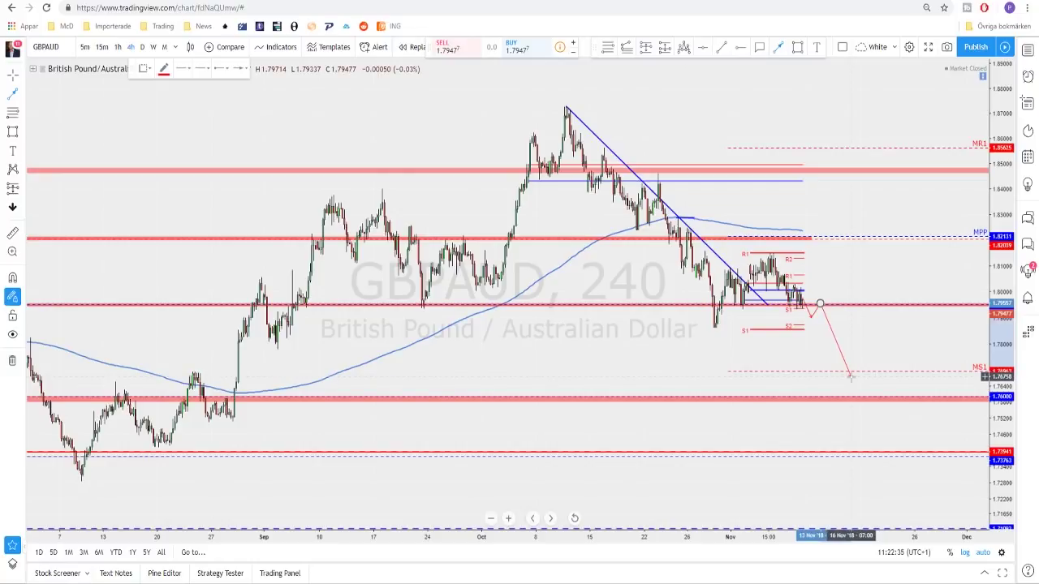
pyautogui.click(858, 390)
pyautogui.click(876, 325)
pyautogui.scroll(1, 724, 356)
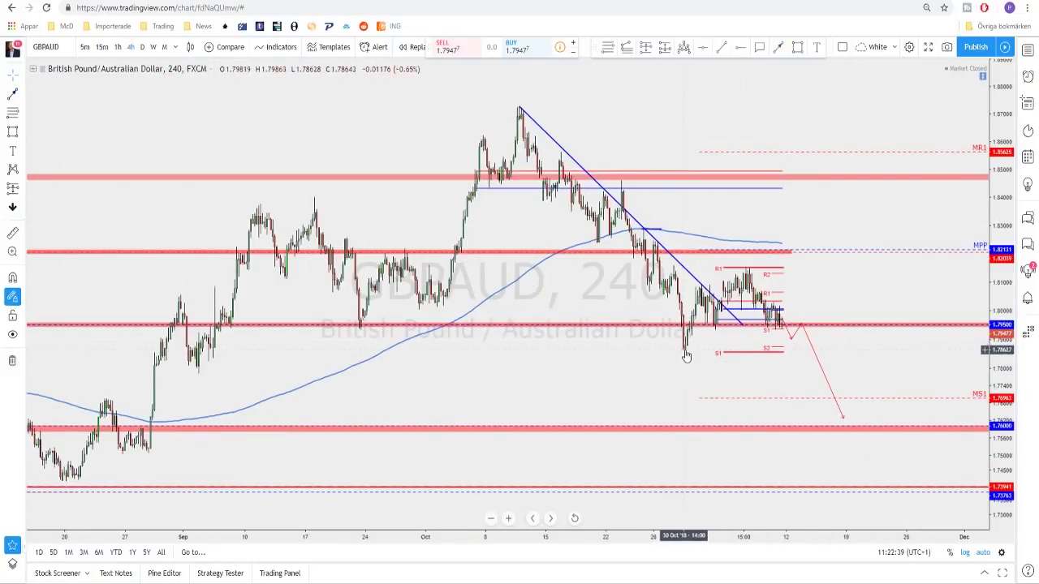
pyautogui.click(778, 48)
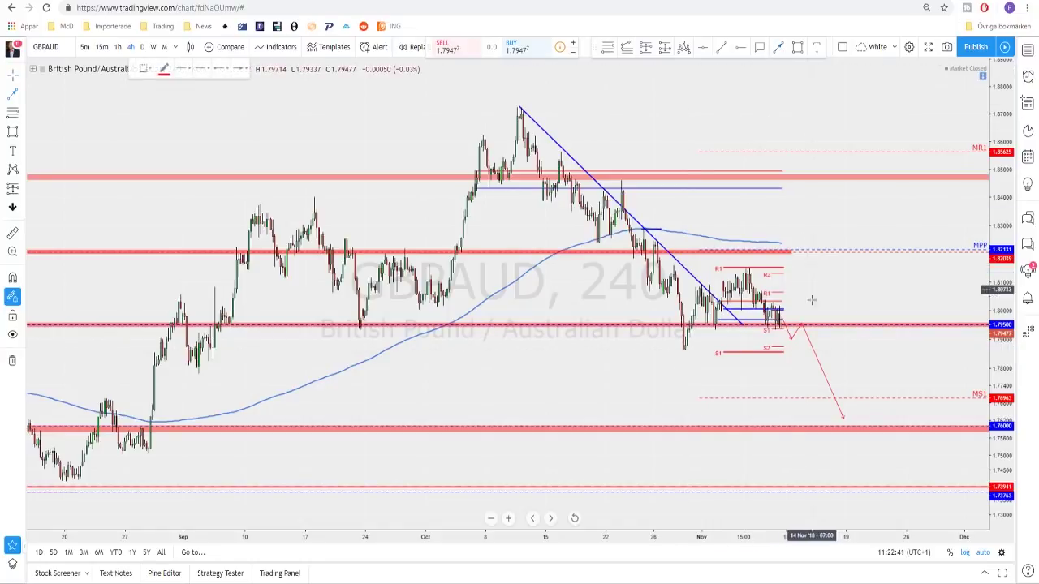
pyautogui.click(782, 350)
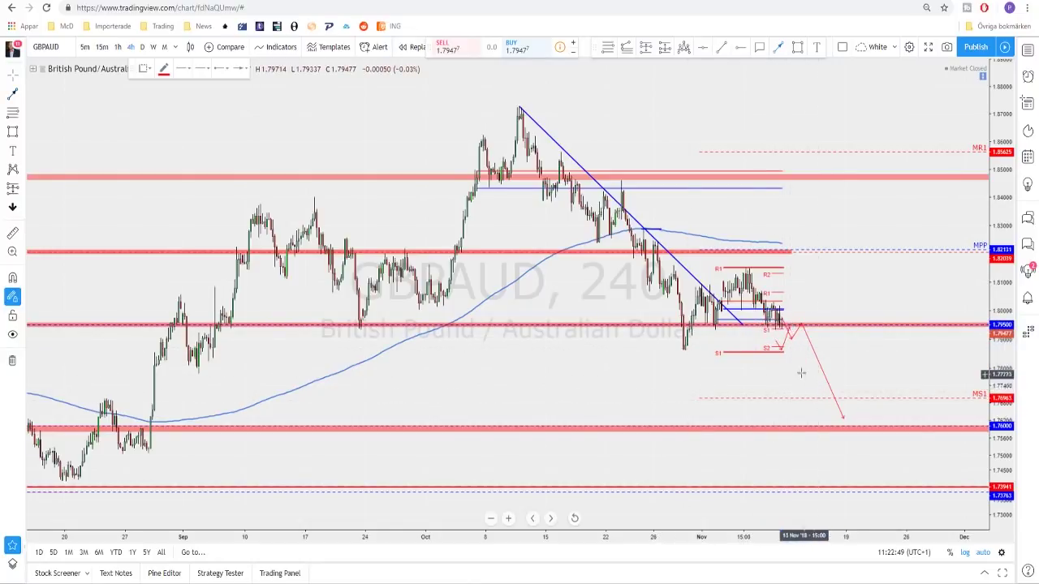
pyautogui.press('Escape')
pyautogui.click(785, 341)
pyautogui.press('Delete')
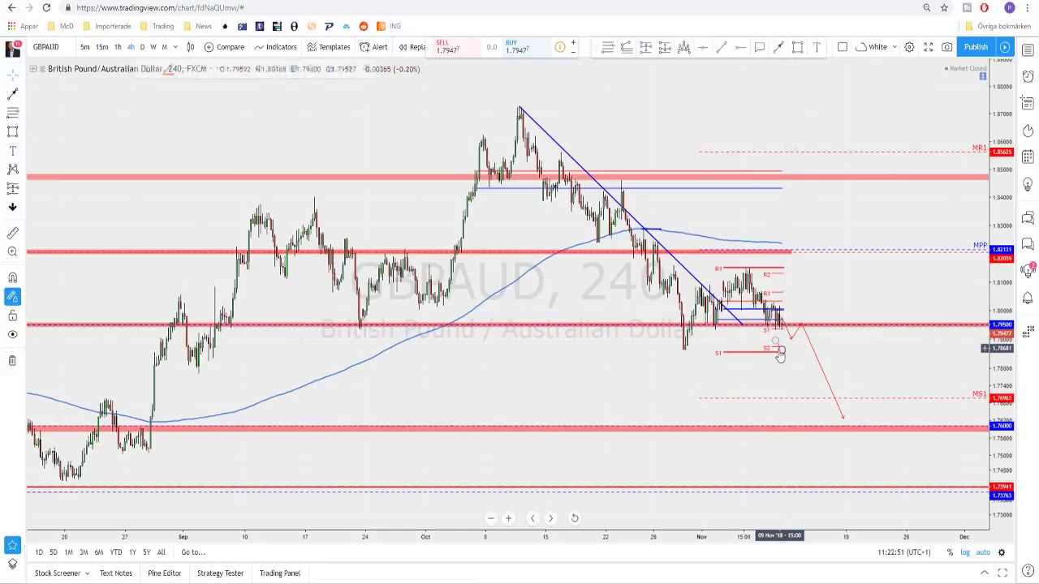
# Step: Open the GBPJPY chart
pyautogui.press('Down')
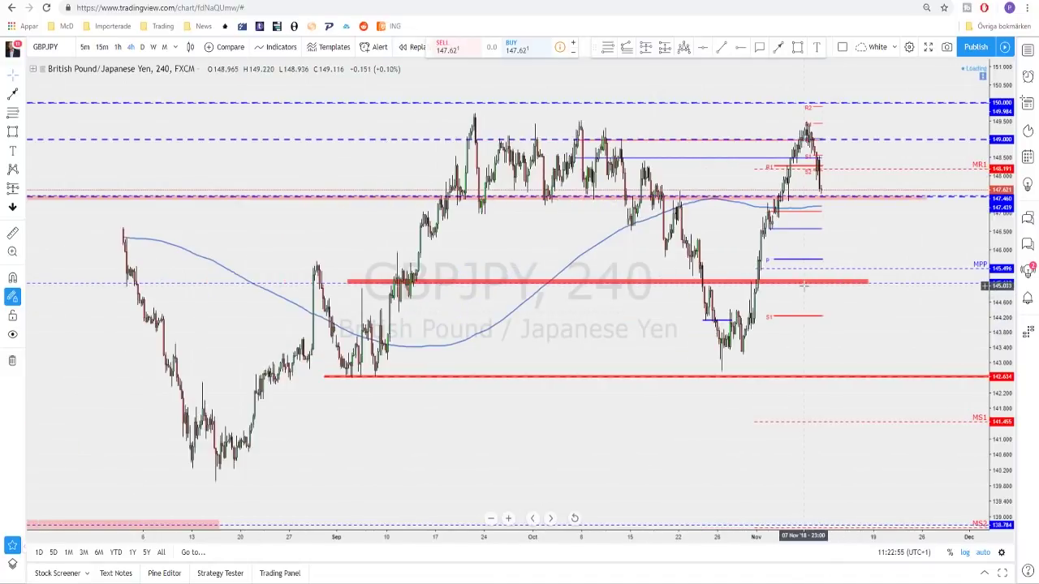
# Step: Examine GBPJPY's recent highs and latest drop between the 150.000 and 147.46 levels on the 4-hour and daily charts
pyautogui.scroll(1, 806, 262)
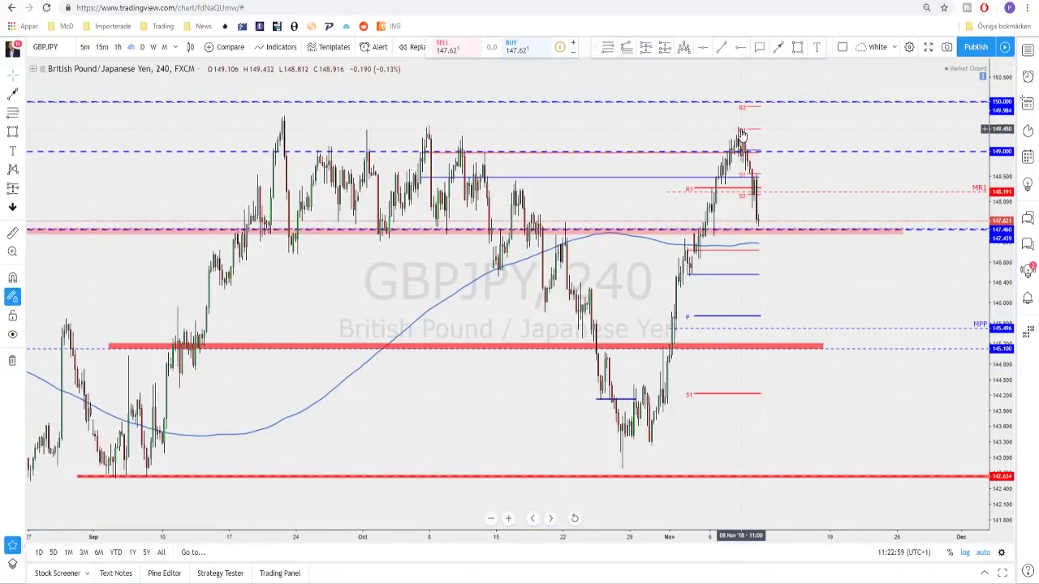
pyautogui.scroll(1, 741, 135)
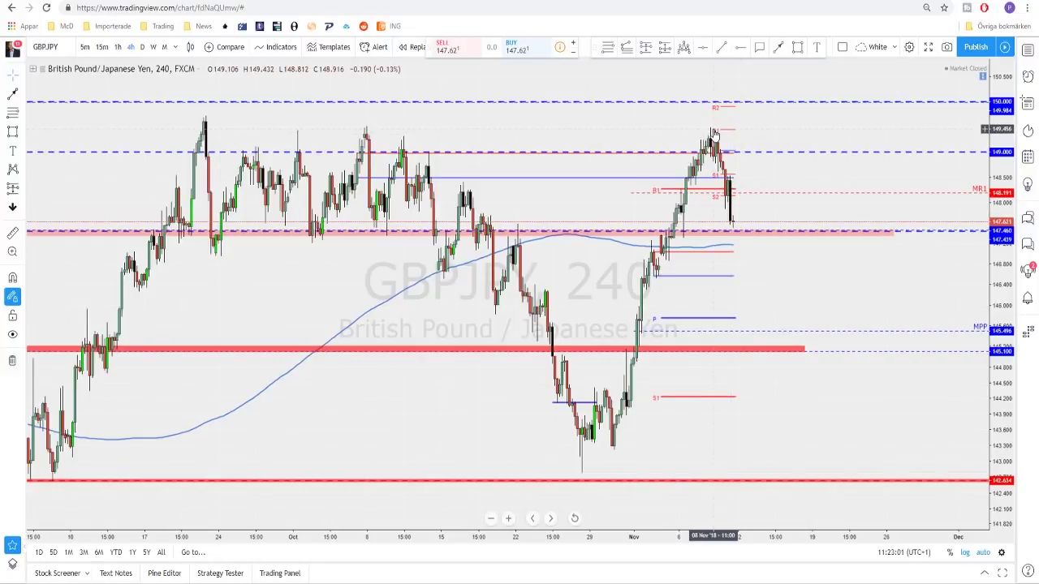
pyautogui.click(144, 47)
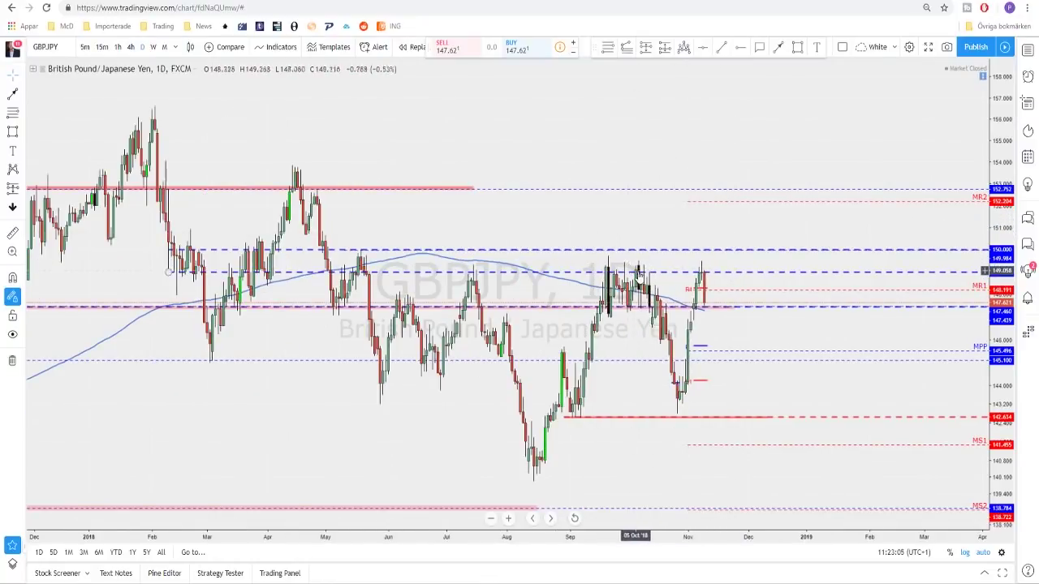
pyautogui.scroll(1, 626, 277)
pyautogui.scroll(1, 609, 292)
pyautogui.moveTo(571, 242); pyautogui.dragTo(776, 236)
pyautogui.scroll(1, 746, 249)
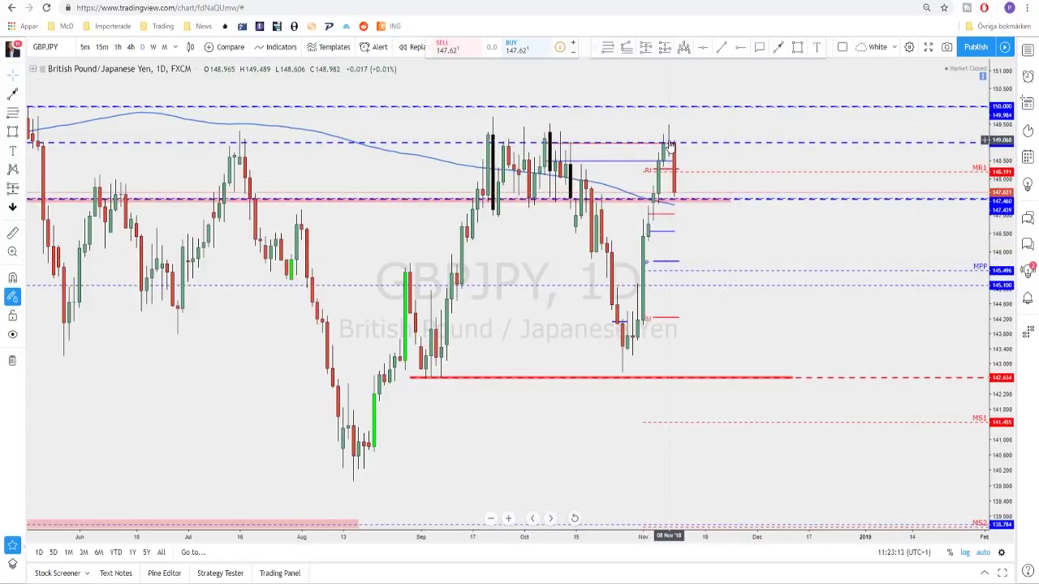
pyautogui.scroll(-1, 670, 144)
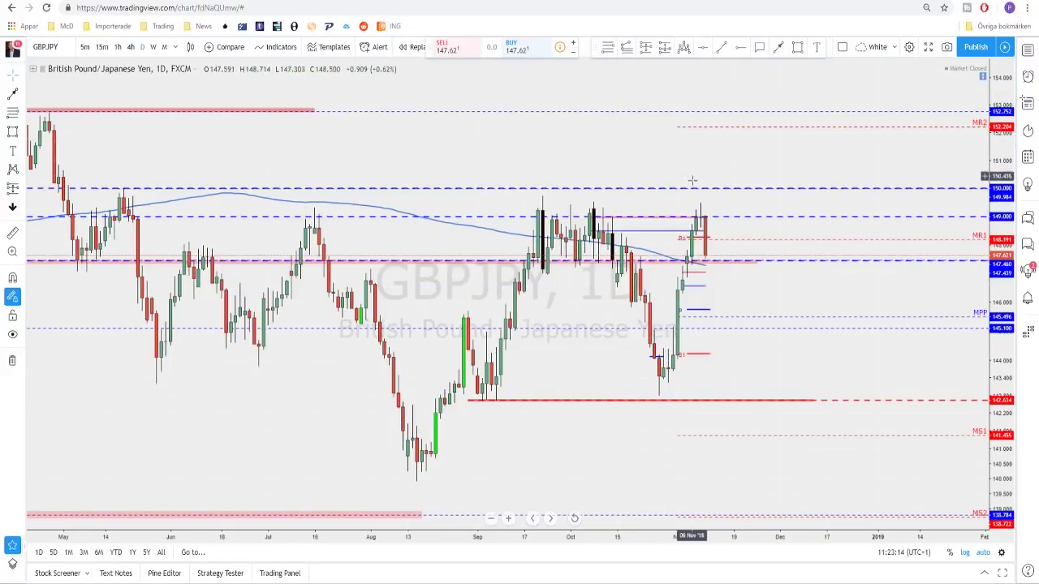
# Step: Examine how the red zone around 147.46 held across GBPJPY's longer daily price history
pyautogui.click(716, 267)
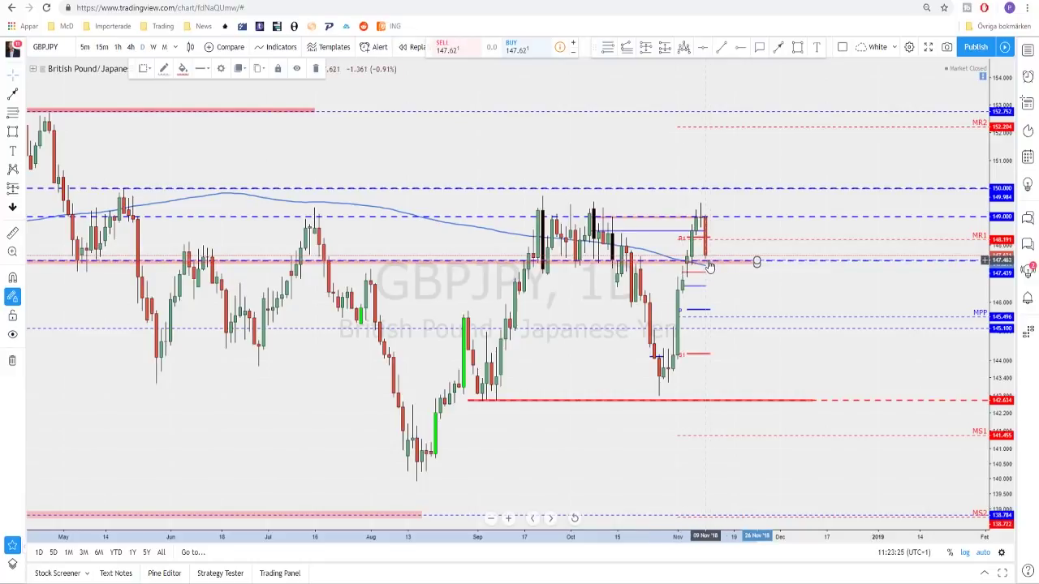
pyautogui.scroll(-8, 709, 266)
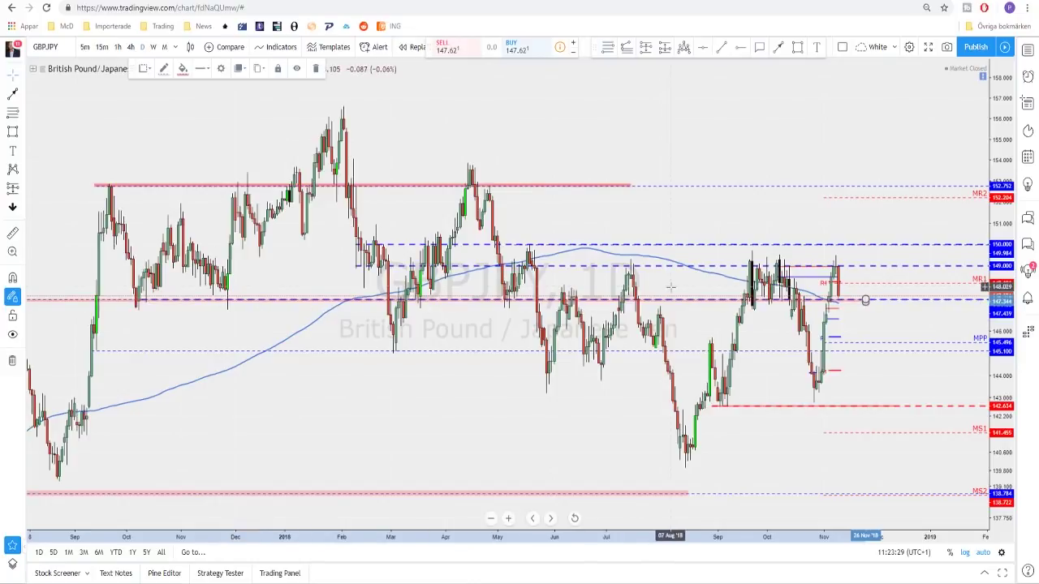
pyautogui.scroll(-3, 639, 297)
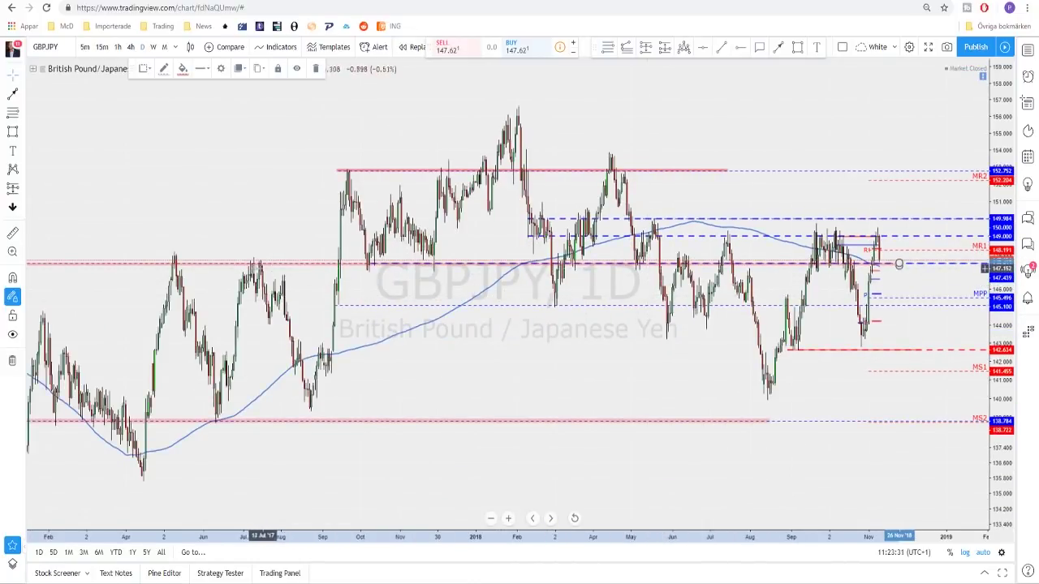
pyautogui.scroll(-2, 227, 272)
pyautogui.scroll(-3, 227, 272)
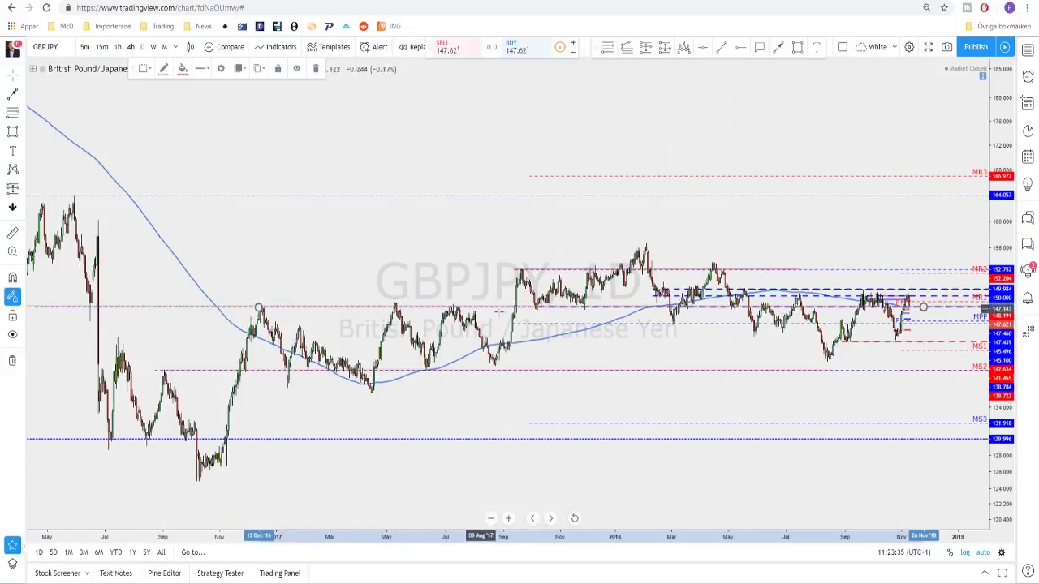
pyautogui.scroll(5, 801, 302)
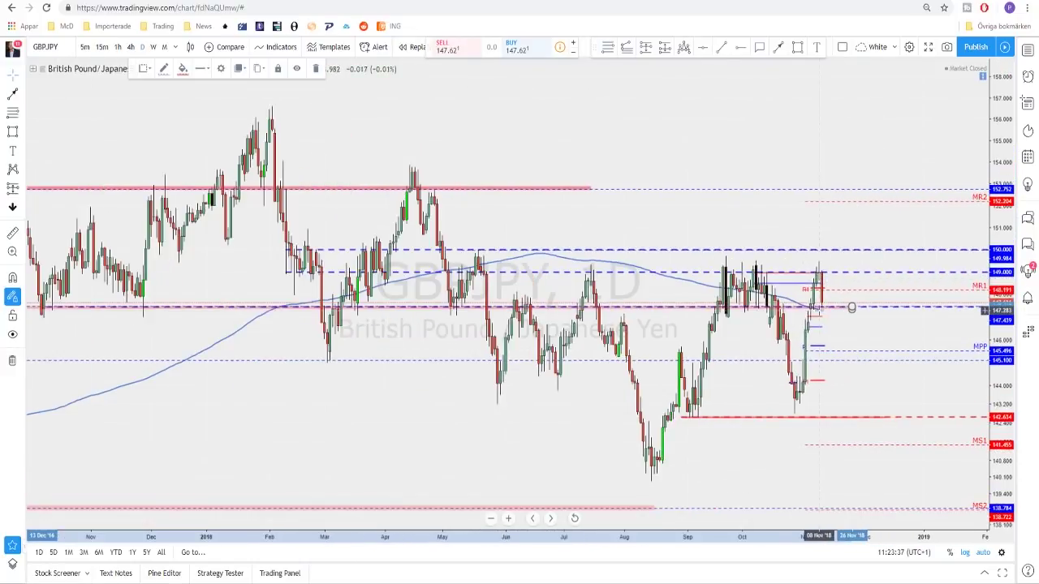
# Step: Switch GBPJPY back to the 4-hour chart with the latest candles in view
pyautogui.click(128, 47)
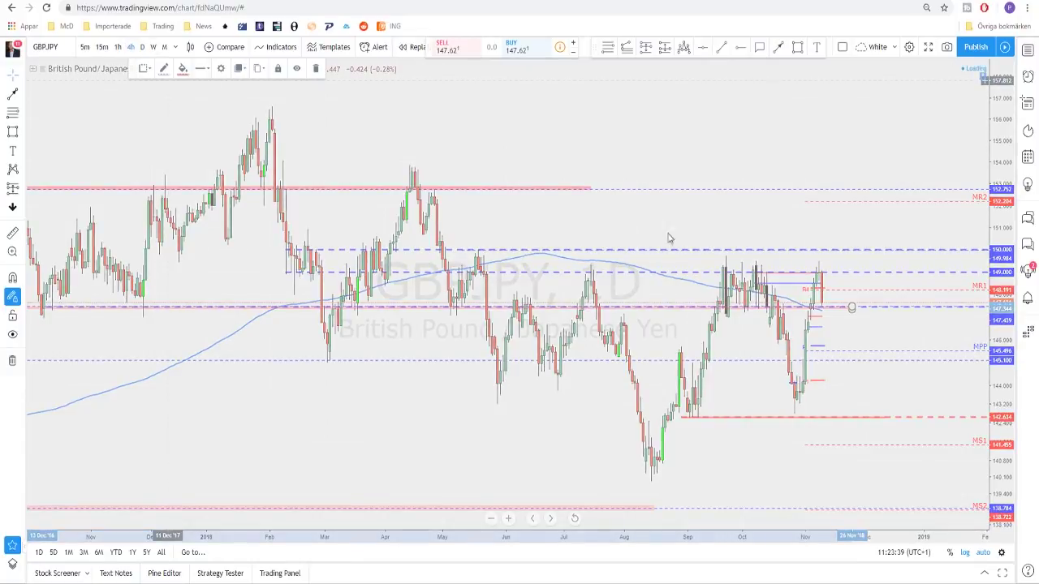
pyautogui.scroll(-3, 818, 215)
pyautogui.scroll(-1, 903, 239)
pyautogui.moveTo(874, 245); pyautogui.dragTo(796, 257)
pyautogui.scroll(1, 740, 110)
pyautogui.scroll(-1, 737, 96)
pyautogui.click(778, 47)
pyautogui.click(755, 195)
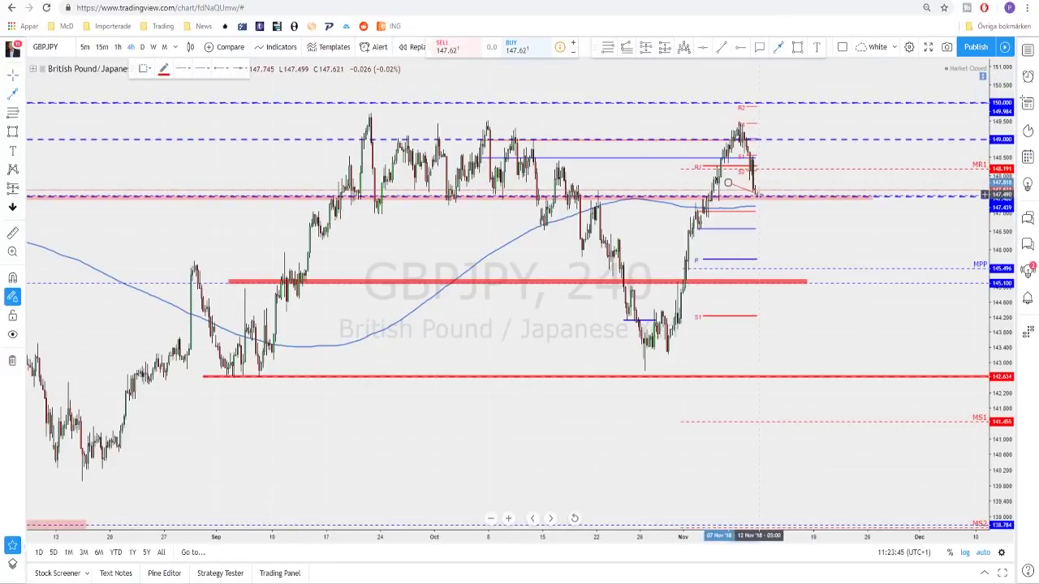
pyautogui.press('Escape')
# Step: Draw a GBPJPY arrow path from about 147.73 down to 146.9, up to 147.46 and down to about 145.7
pyautogui.click(779, 47)
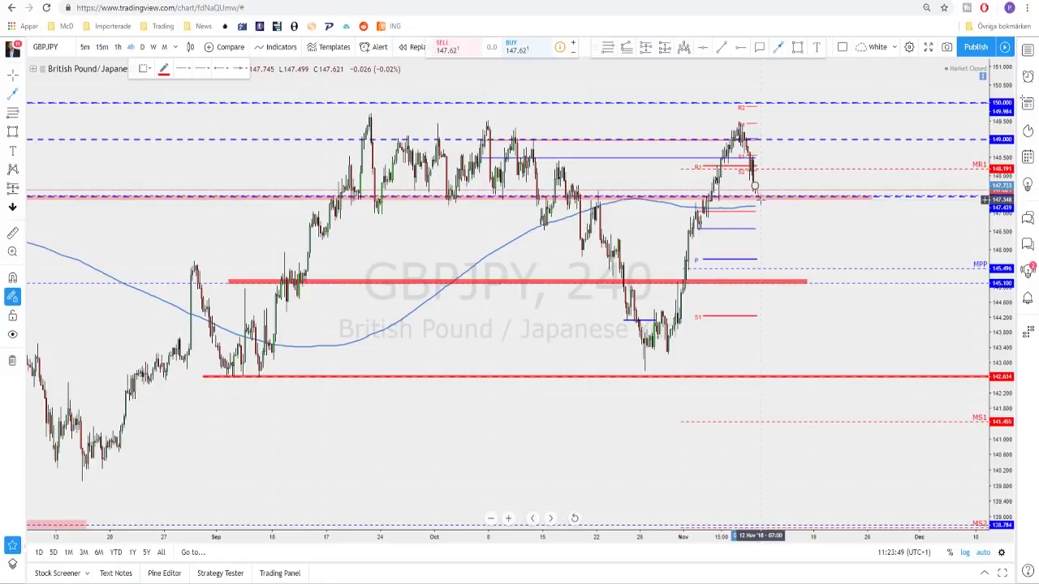
pyautogui.click(760, 198)
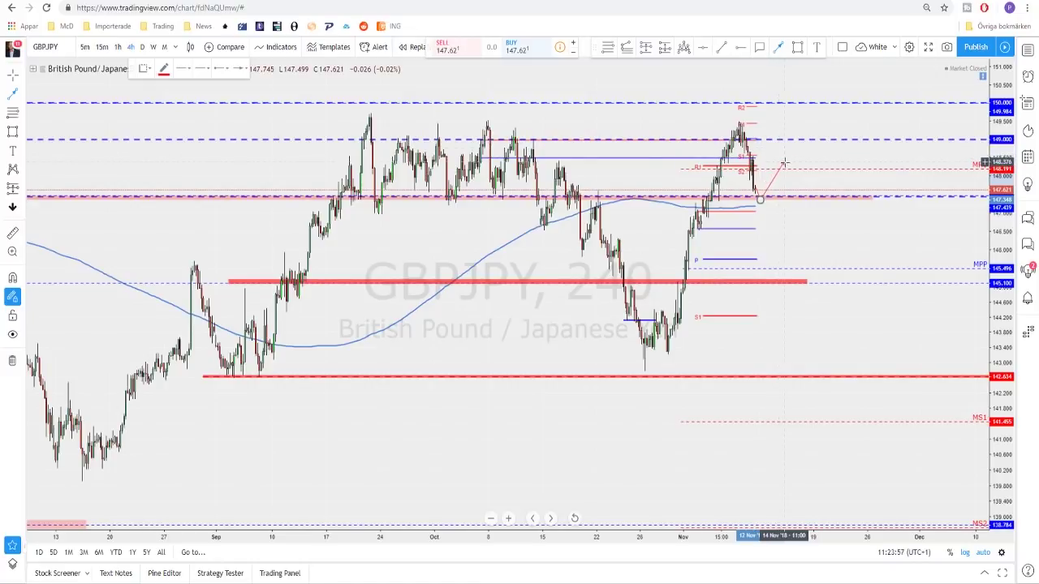
pyautogui.click(762, 209)
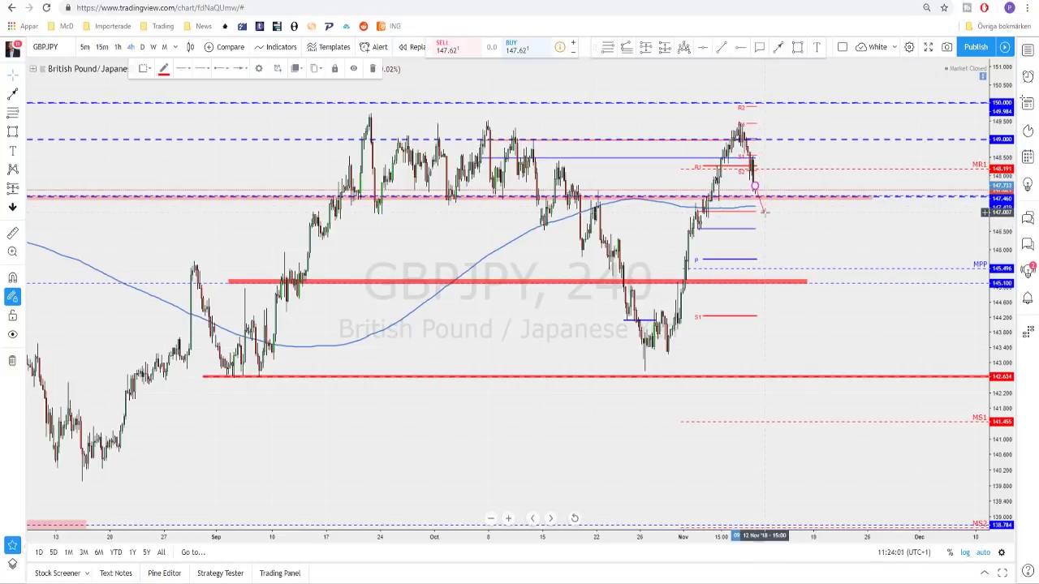
pyautogui.click(779, 46)
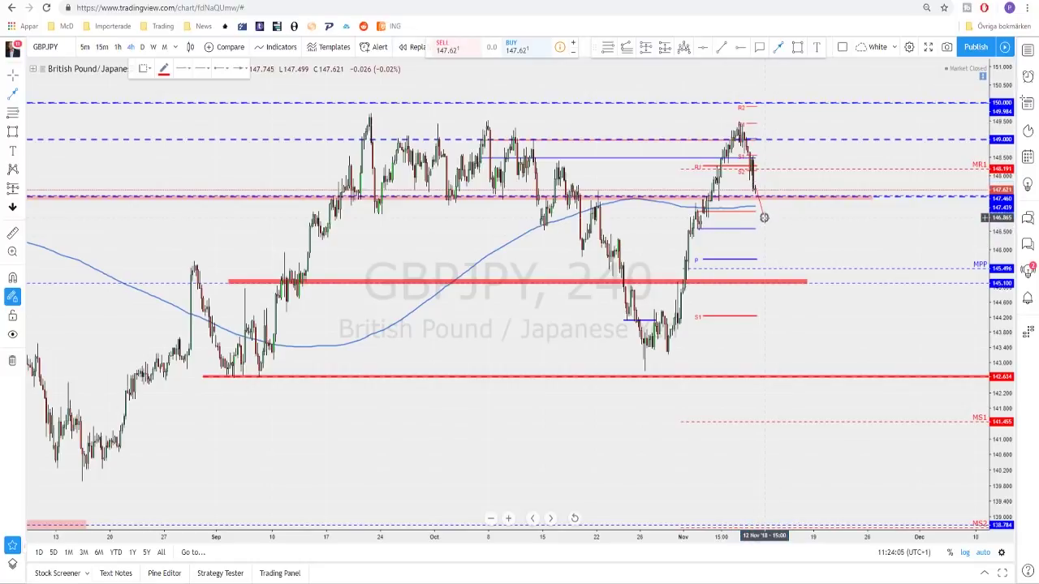
pyautogui.click(764, 217)
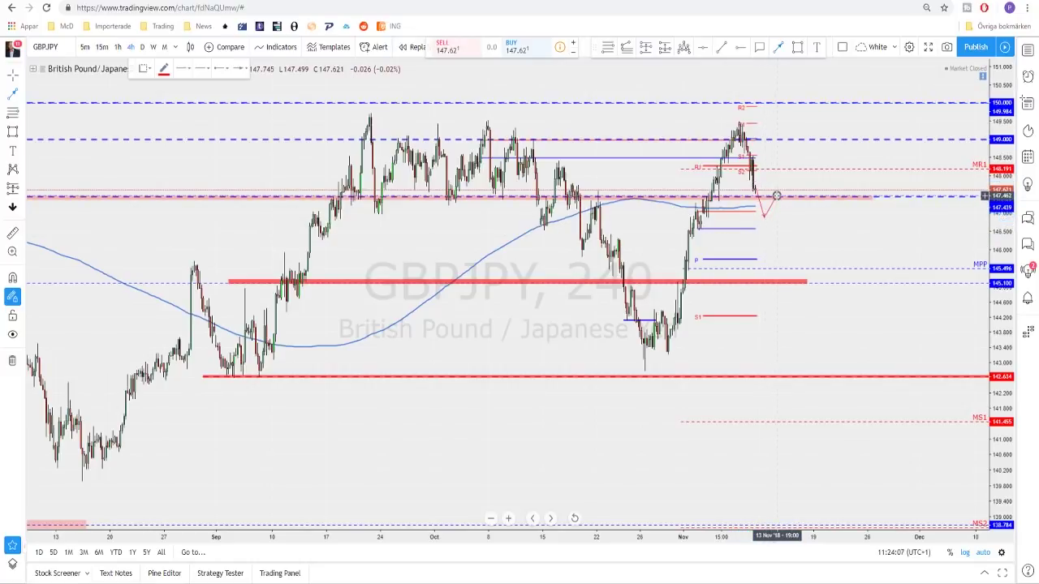
pyautogui.click(777, 195)
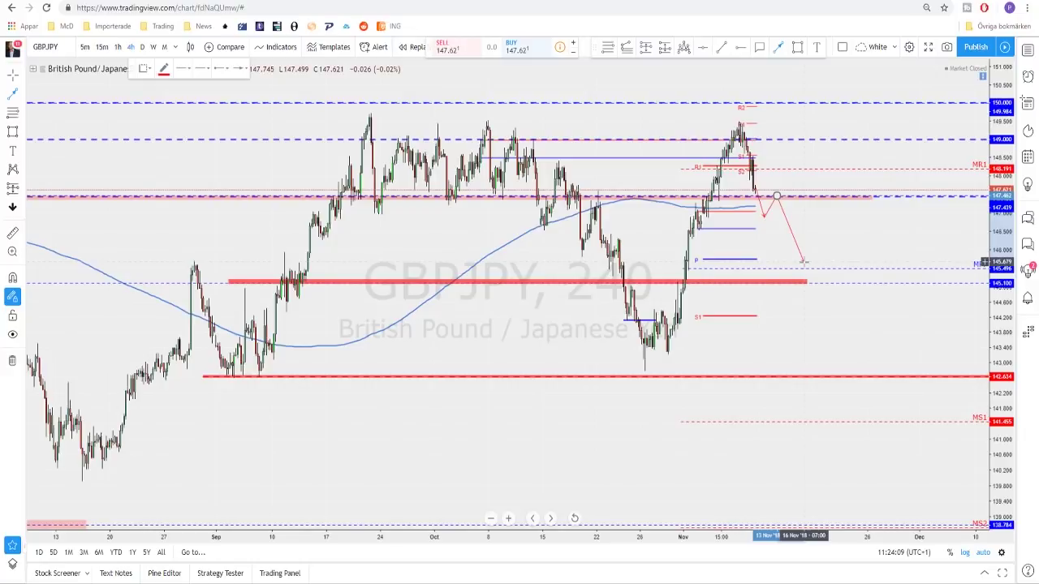
pyautogui.scroll(-1, 804, 264)
pyautogui.click(804, 265)
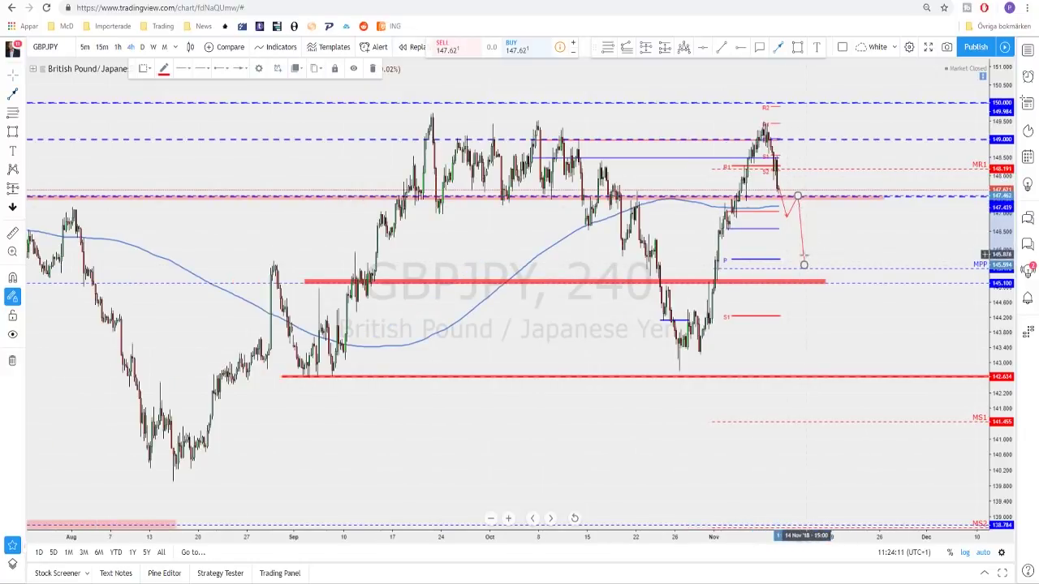
pyautogui.moveTo(804, 263); pyautogui.dragTo(823, 260)
pyautogui.click(838, 222)
# Step: Draw an alternative GBPJPY arrow path from about 147.8 down to 147.4 and up to about 148.5
pyautogui.scroll(3, 819, 206)
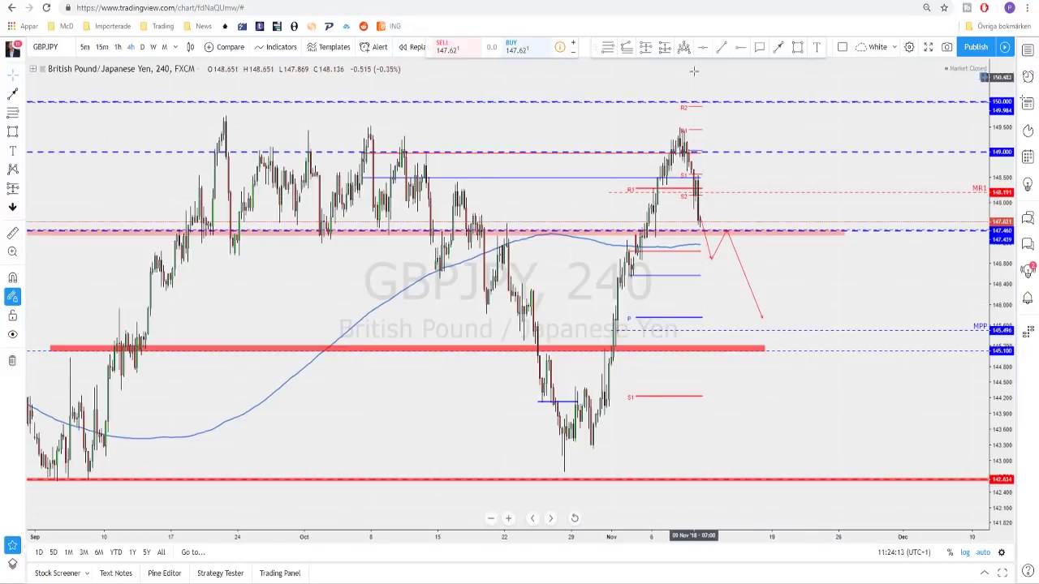
pyautogui.click(700, 216)
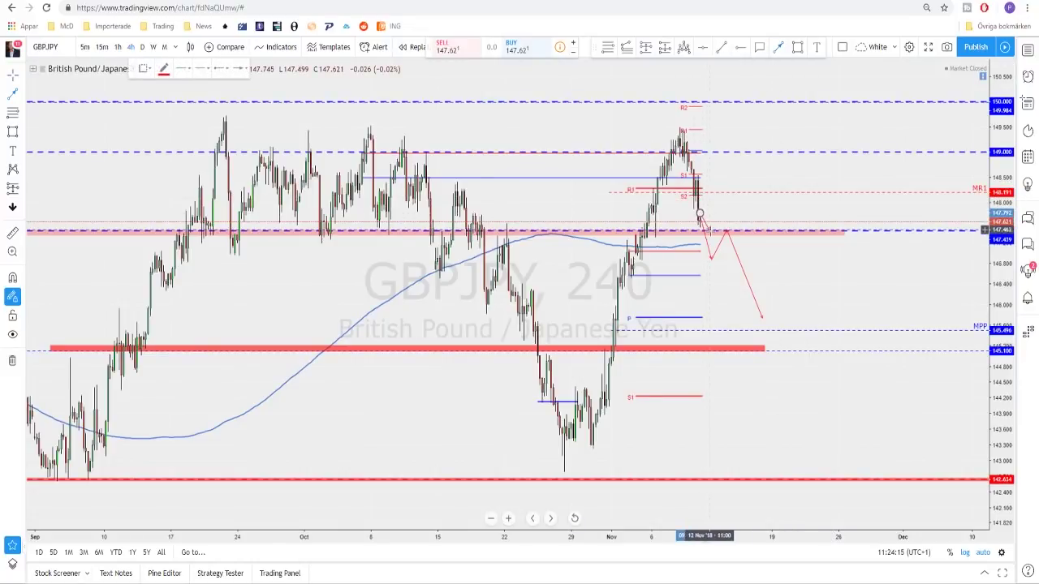
pyautogui.click(712, 234)
pyautogui.click(712, 233)
pyautogui.click(738, 175)
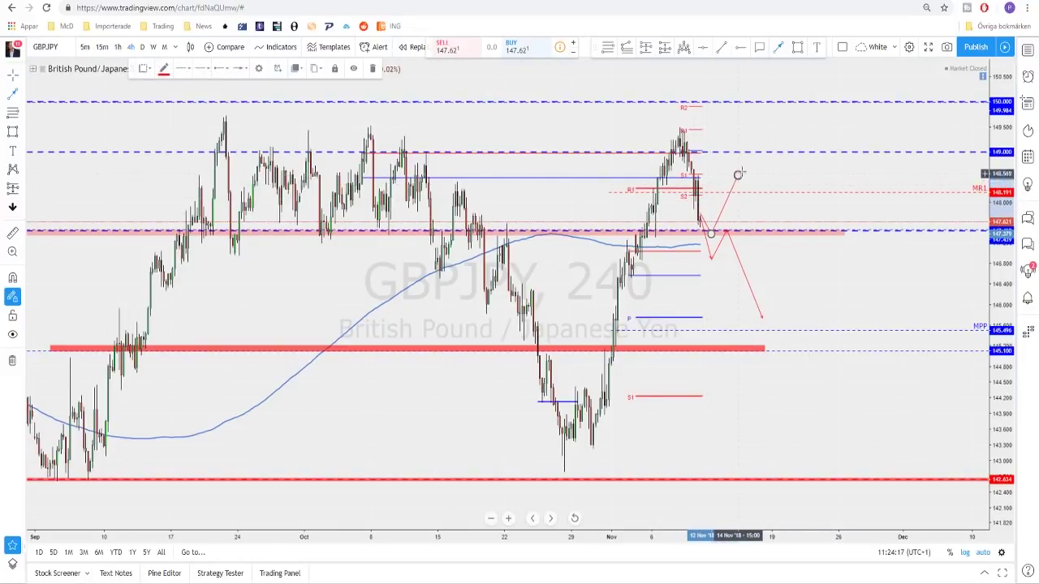
pyautogui.click(759, 166)
pyautogui.scroll(-2, 763, 169)
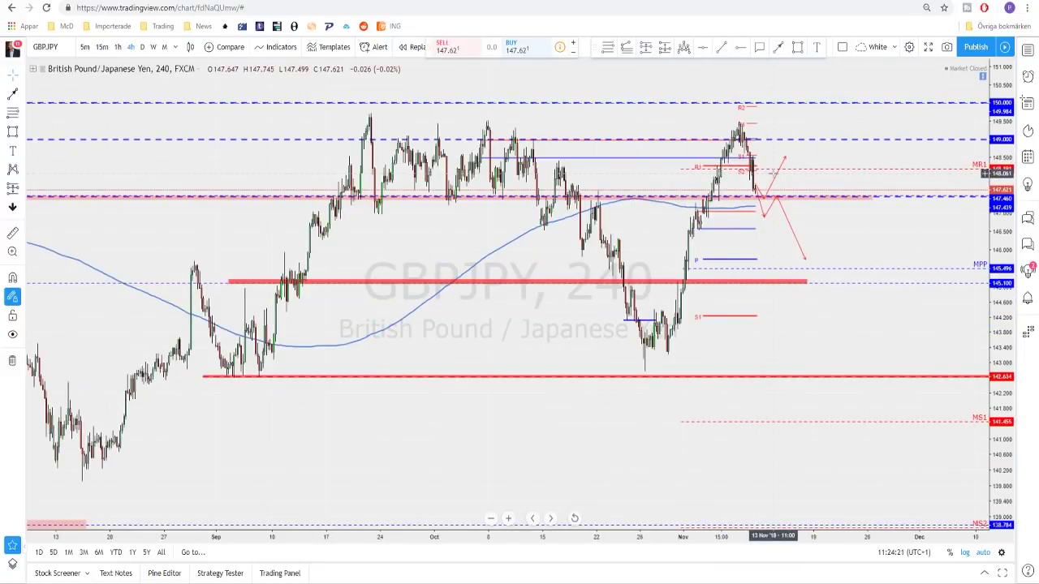
# Step: Open the US30USD chart and examine daily price action around the red 25819 zone
pyautogui.press('Down')
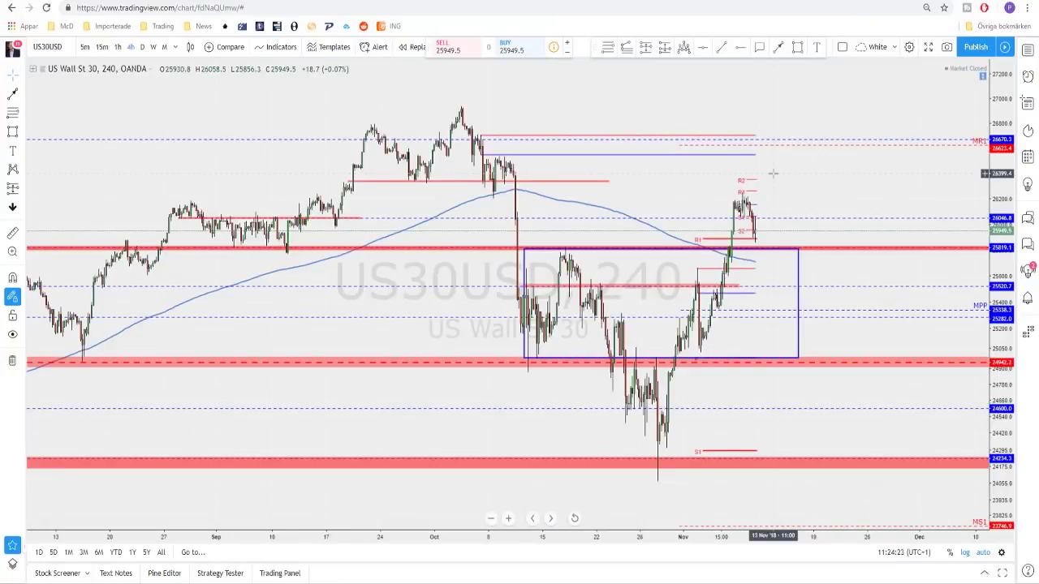
pyautogui.click(141, 47)
pyautogui.scroll(3, 670, 292)
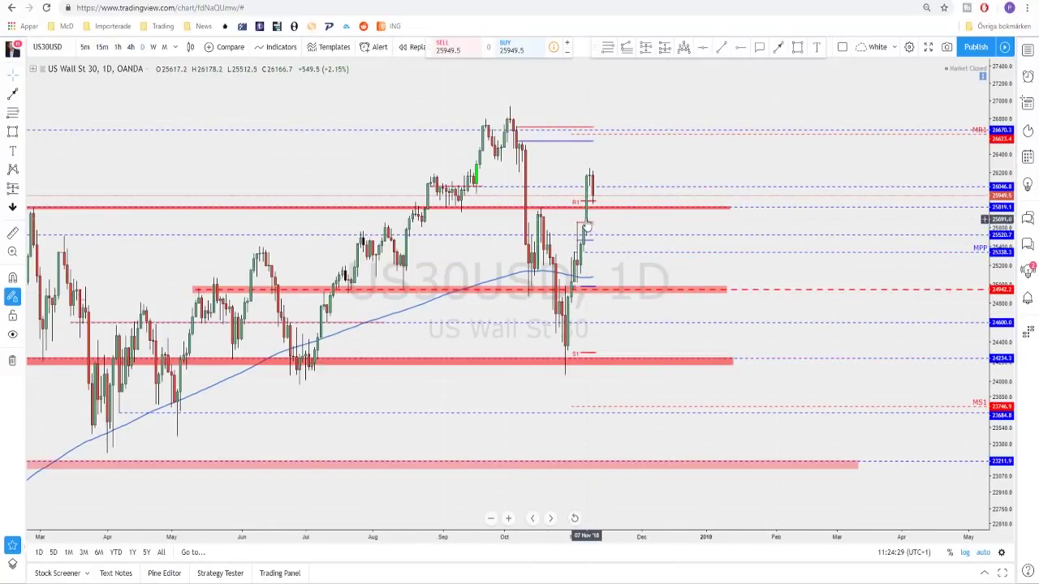
pyautogui.scroll(2, 591, 175)
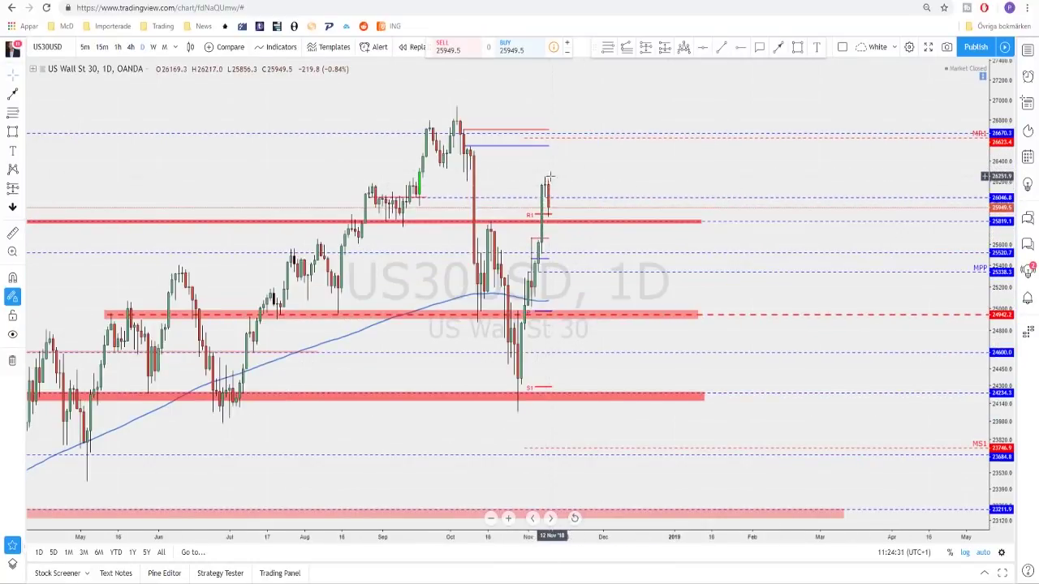
pyautogui.scroll(1, 542, 197)
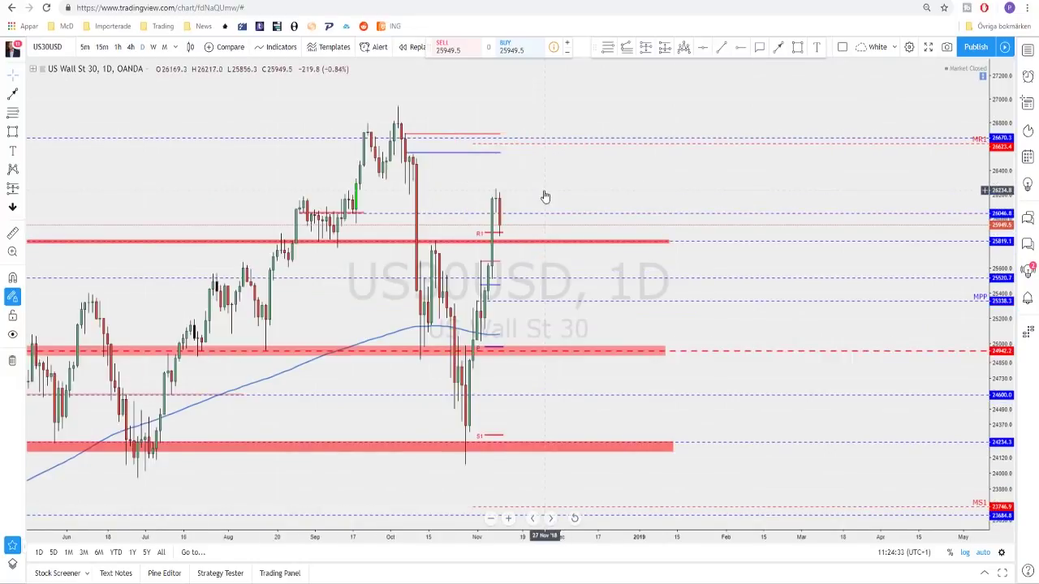
pyautogui.scroll(-2, 568, 205)
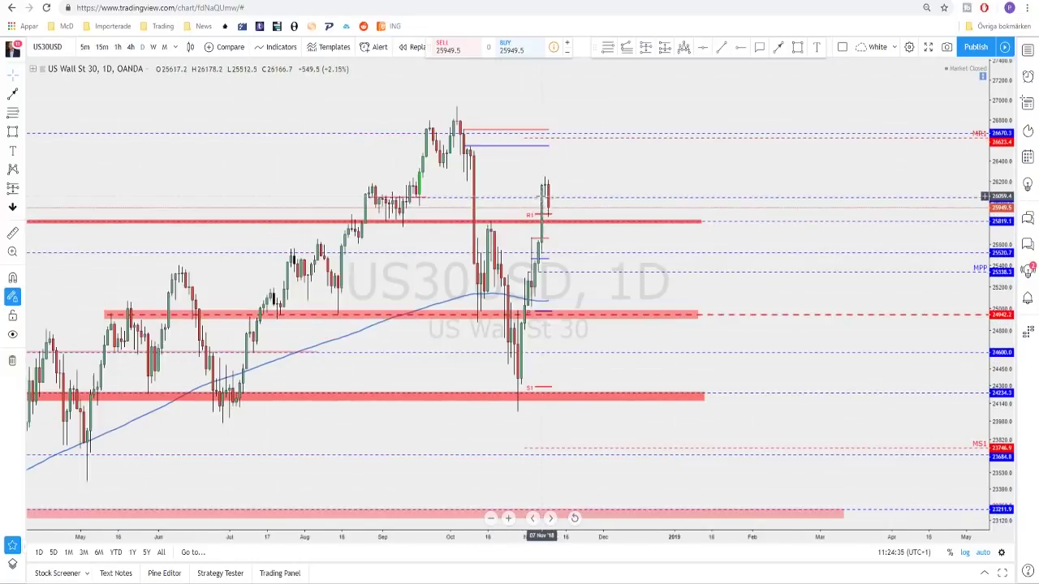
pyautogui.scroll(-1, 663, 218)
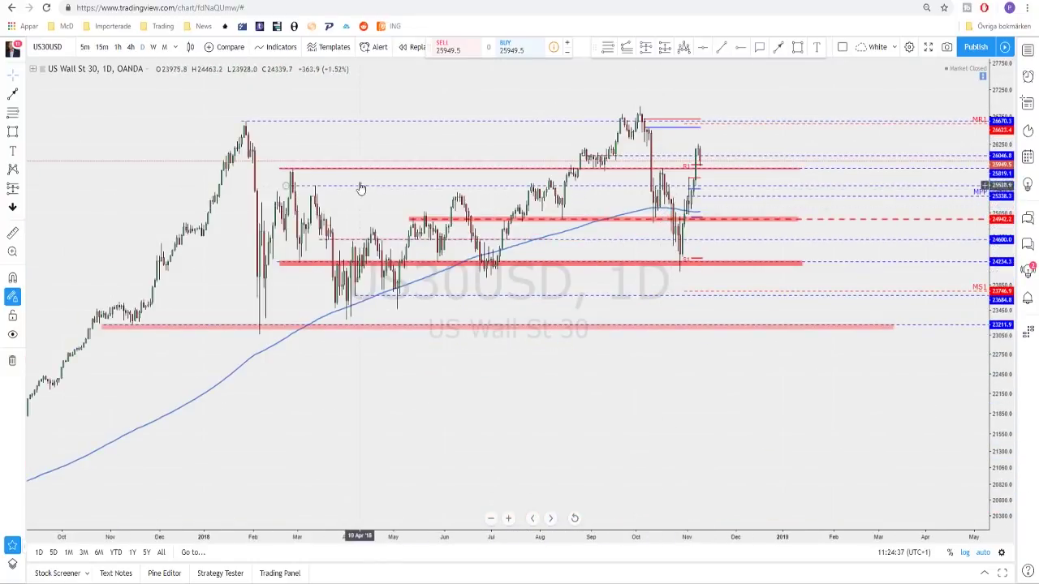
pyautogui.click(342, 169)
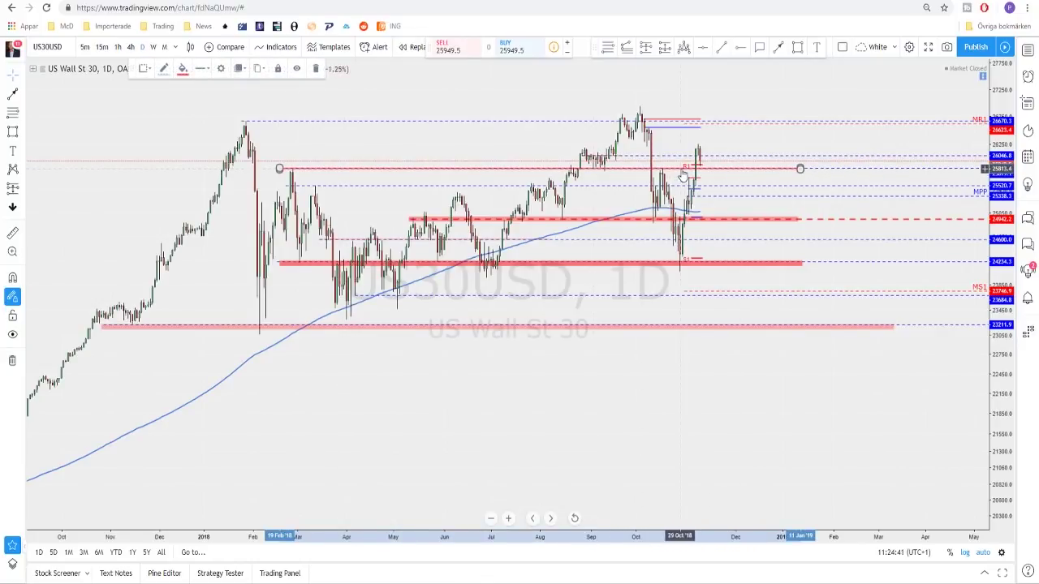
# Step: On the 4-hour US30USD chart, draw an arrow path from about 25946 down to 25681, up to 25815 and down to about 25018
pyautogui.click(131, 48)
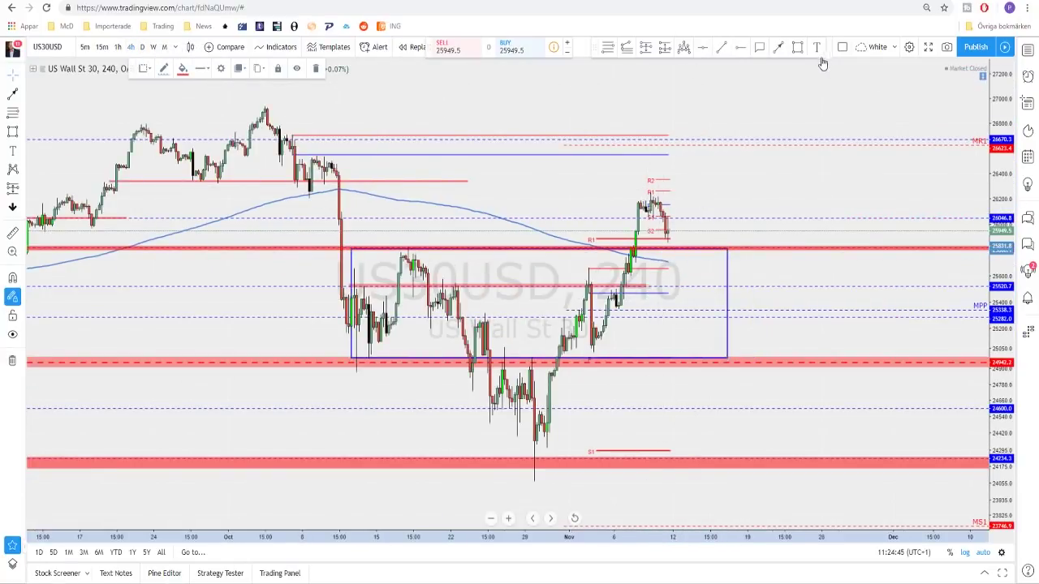
pyautogui.click(784, 49)
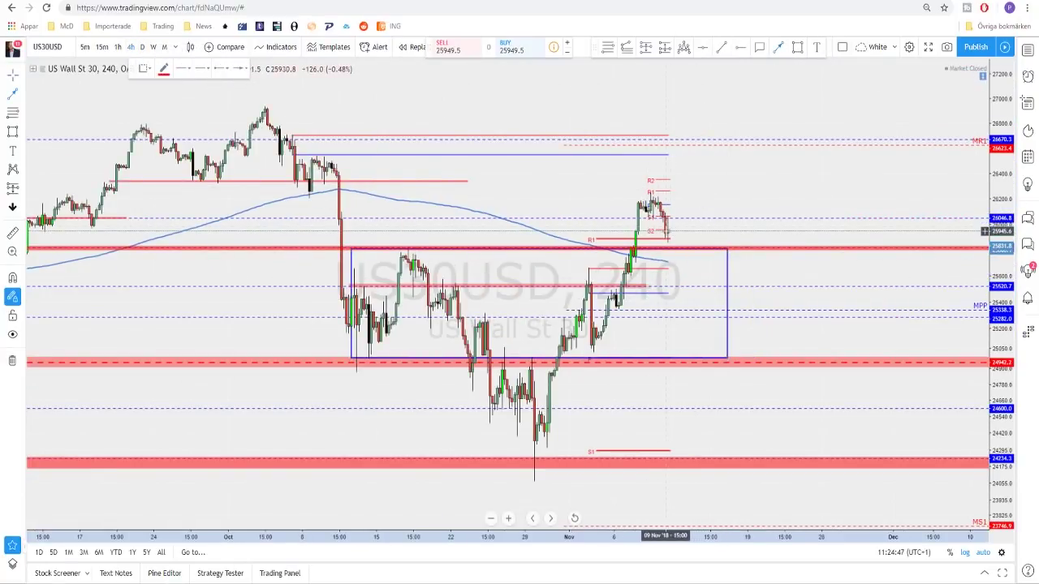
pyautogui.moveTo(672, 252); pyautogui.dragTo(692, 199)
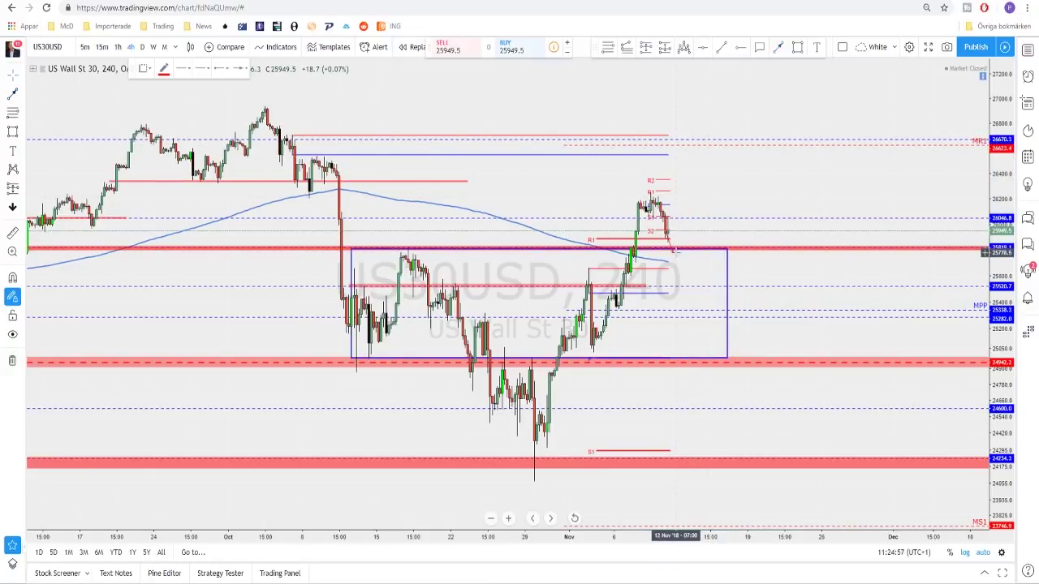
pyautogui.click(672, 262)
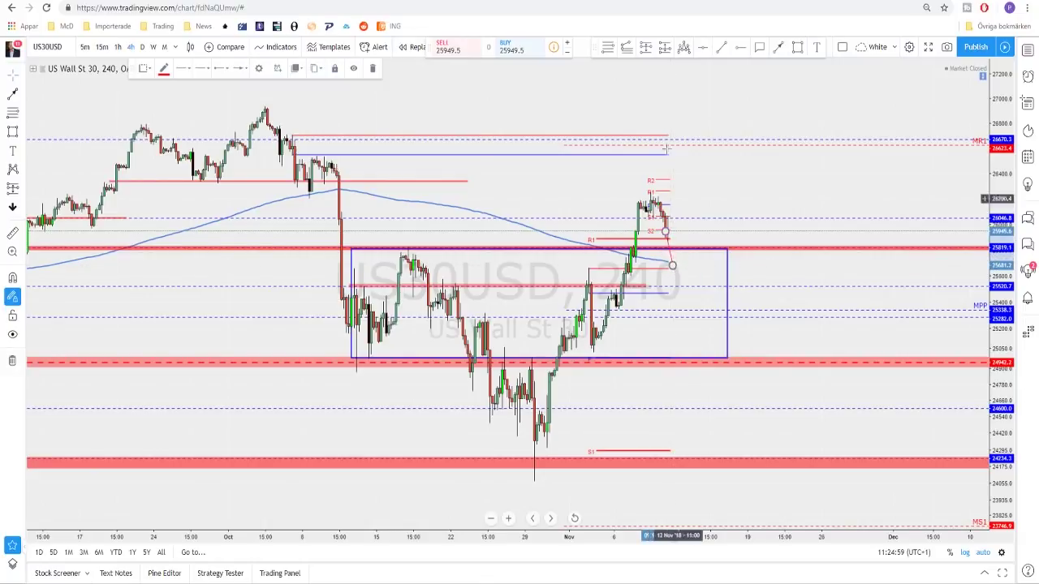
pyautogui.click(779, 48)
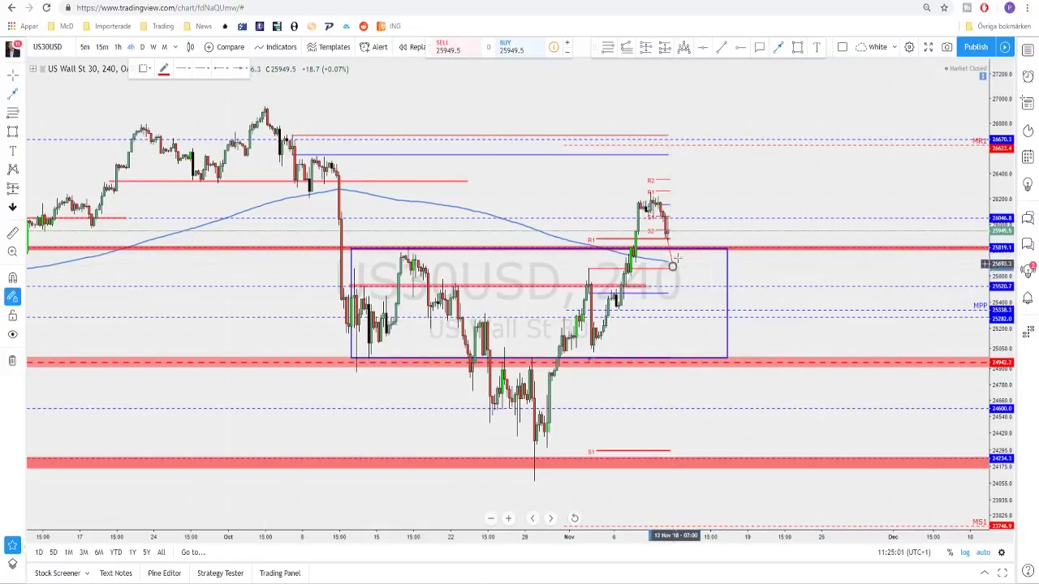
pyautogui.click(680, 248)
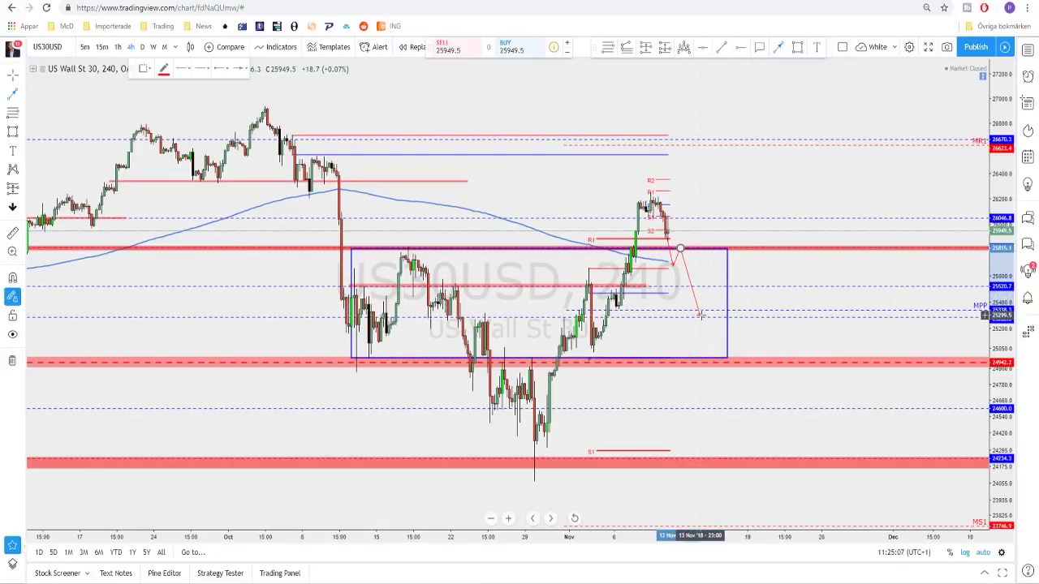
pyautogui.click(710, 353)
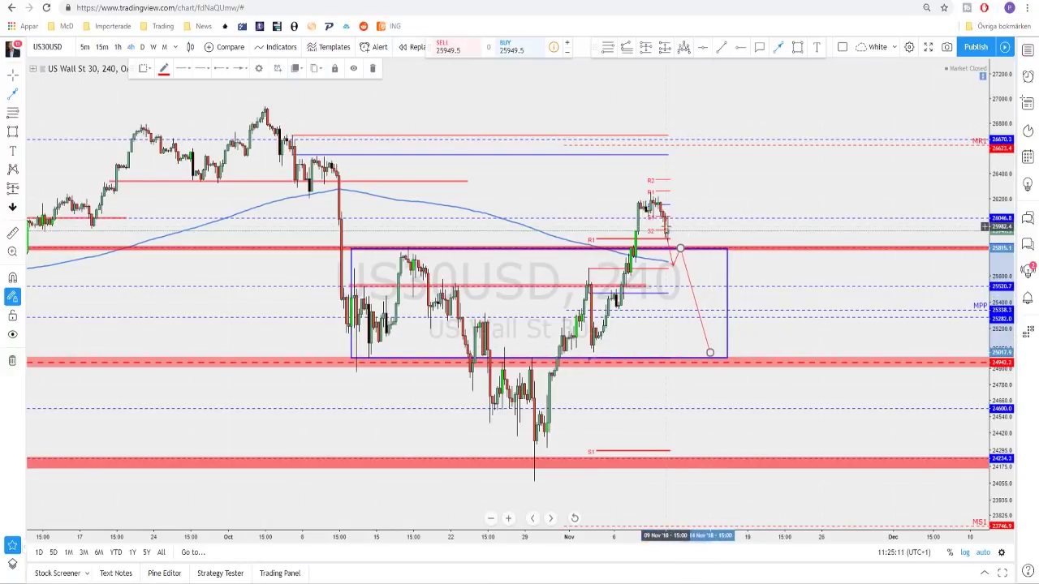
# Step: Draw an alternative US30USD arrow path from about 25982 down to 25819 and up to about 26230
pyautogui.click(665, 227)
pyautogui.click(679, 248)
pyautogui.click(678, 247)
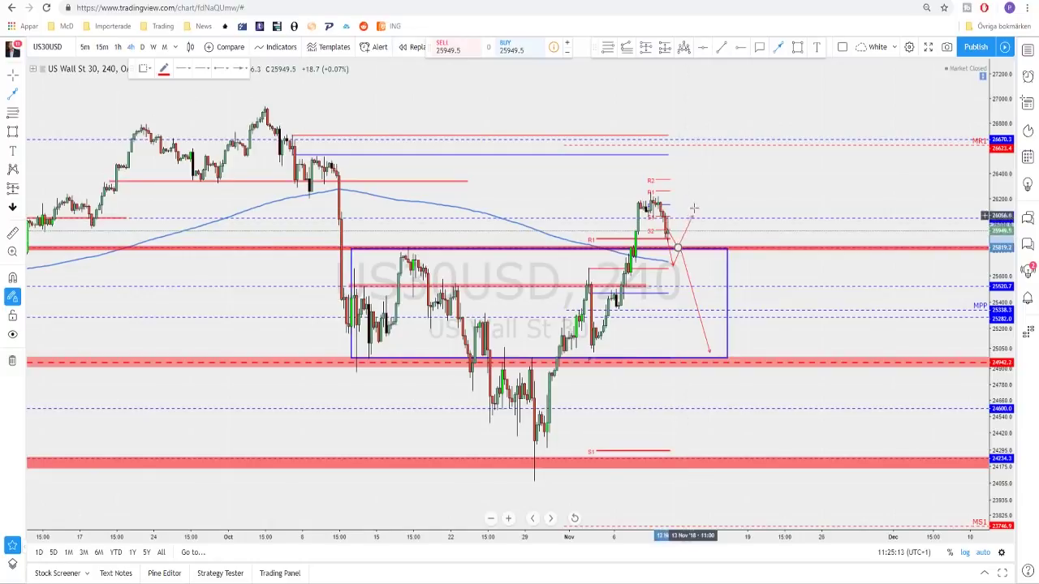
pyautogui.click(698, 195)
pyautogui.press('Escape')
pyautogui.scroll(-2, 681, 203)
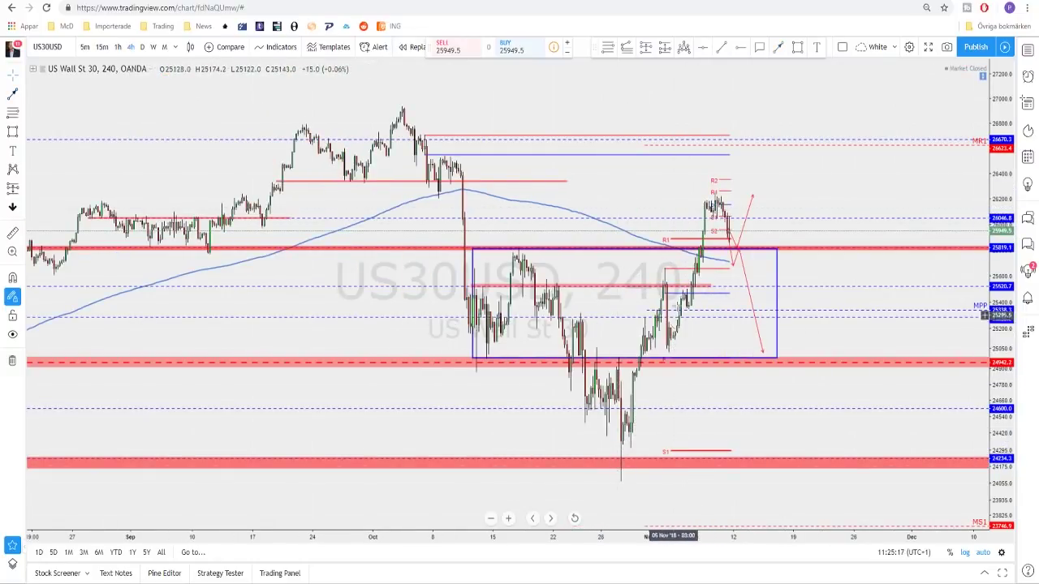
pyautogui.scroll(2, 731, 232)
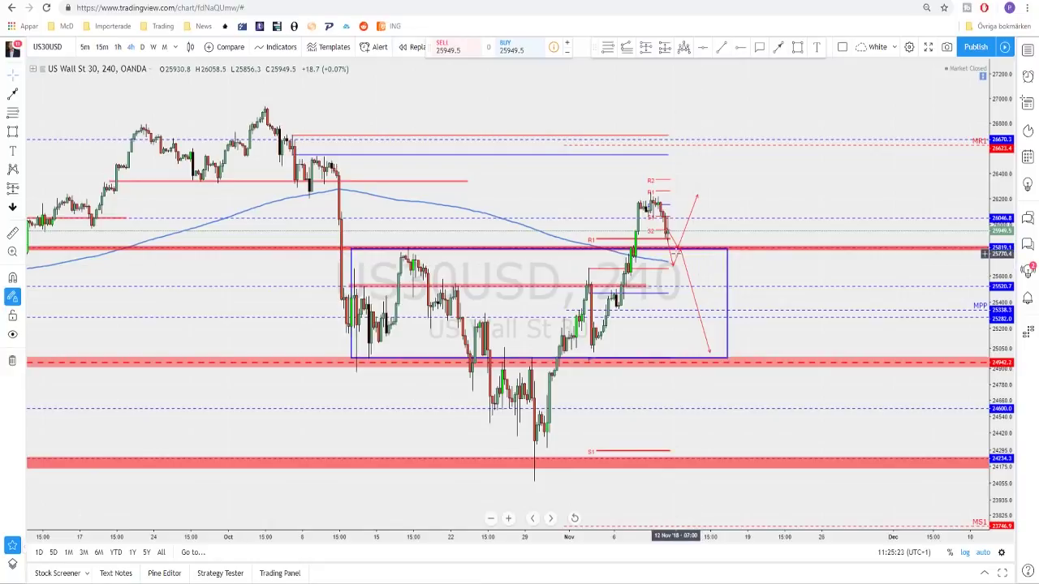
pyautogui.scroll(-2, 748, 260)
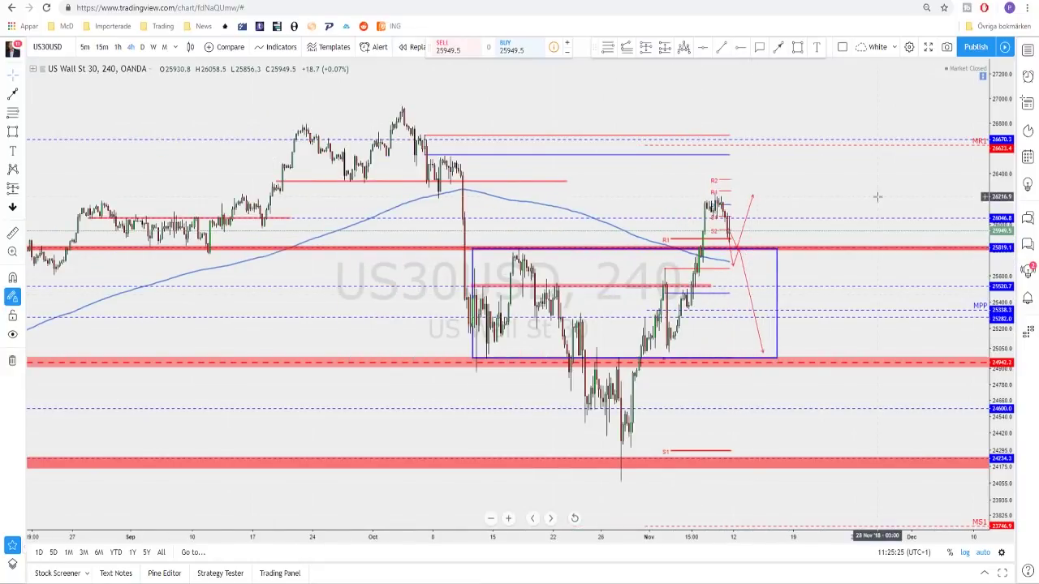
# Step: Open the UK100 chart and examine its 4-hour and daily price action around the recent range
pyautogui.press('Down')
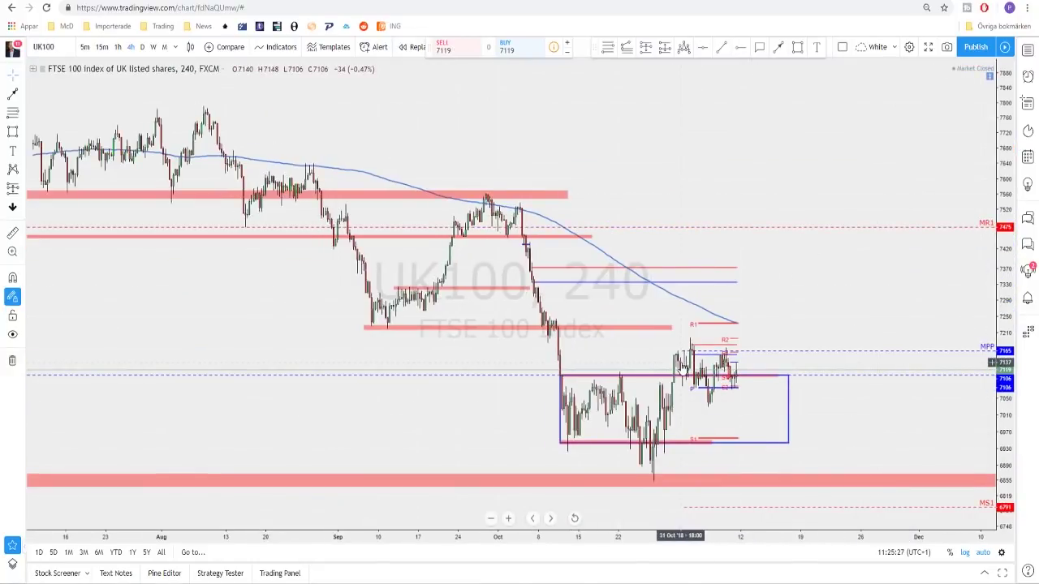
pyautogui.scroll(2, 679, 369)
pyautogui.scroll(4, 678, 370)
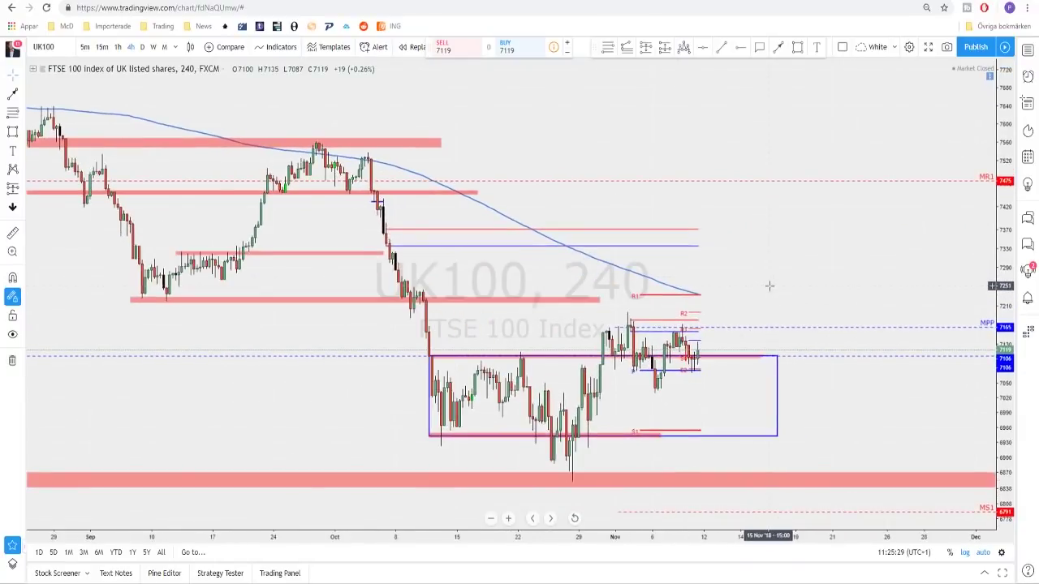
pyautogui.scroll(2, 756, 291)
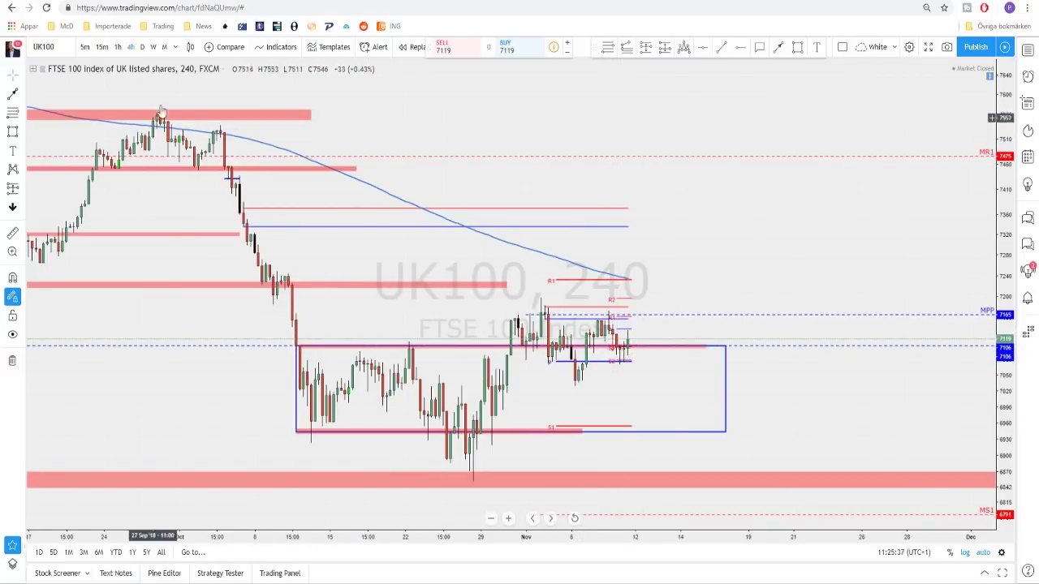
pyautogui.click(143, 47)
pyautogui.moveTo(706, 327); pyautogui.dragTo(621, 415)
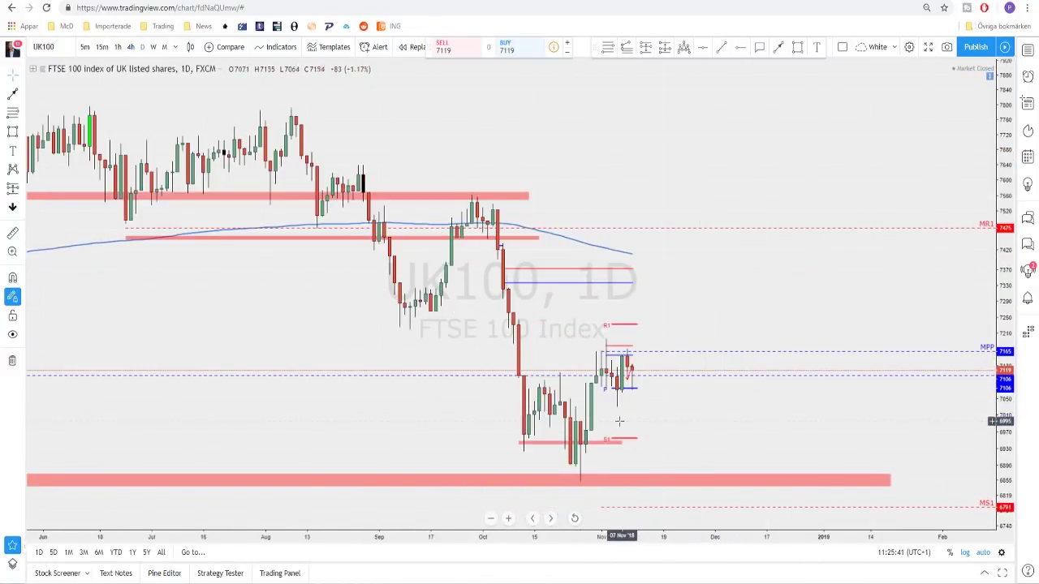
# Step: On the hourly UK100 chart, mark the consolidation range with a rectangle from about 7171 to 7073, spanning October 31 to November 12
pyautogui.click(117, 47)
pyautogui.scroll(-4, 714, 304)
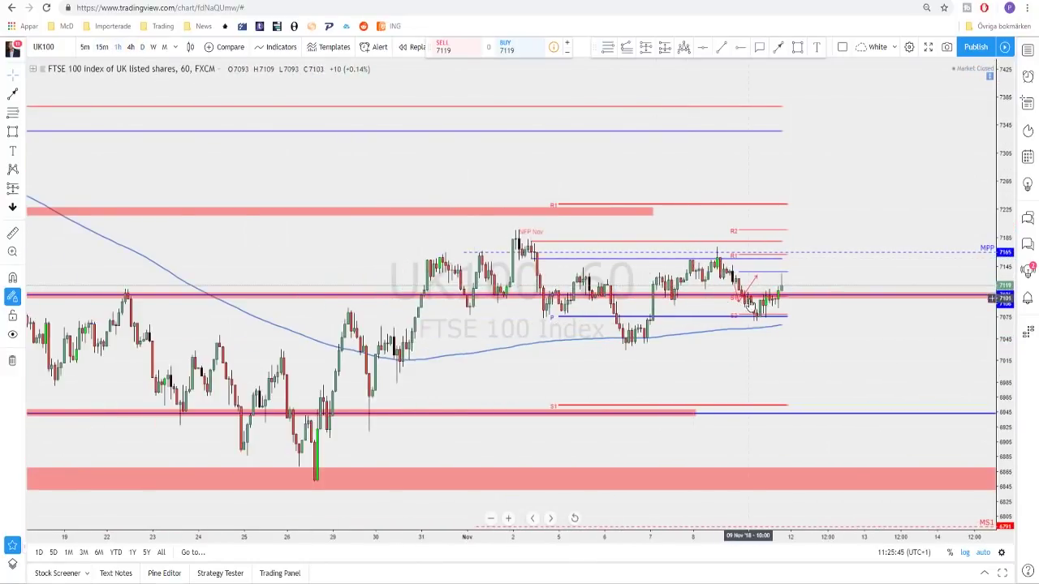
pyautogui.scroll(-4, 763, 313)
pyautogui.scroll(2, 824, 367)
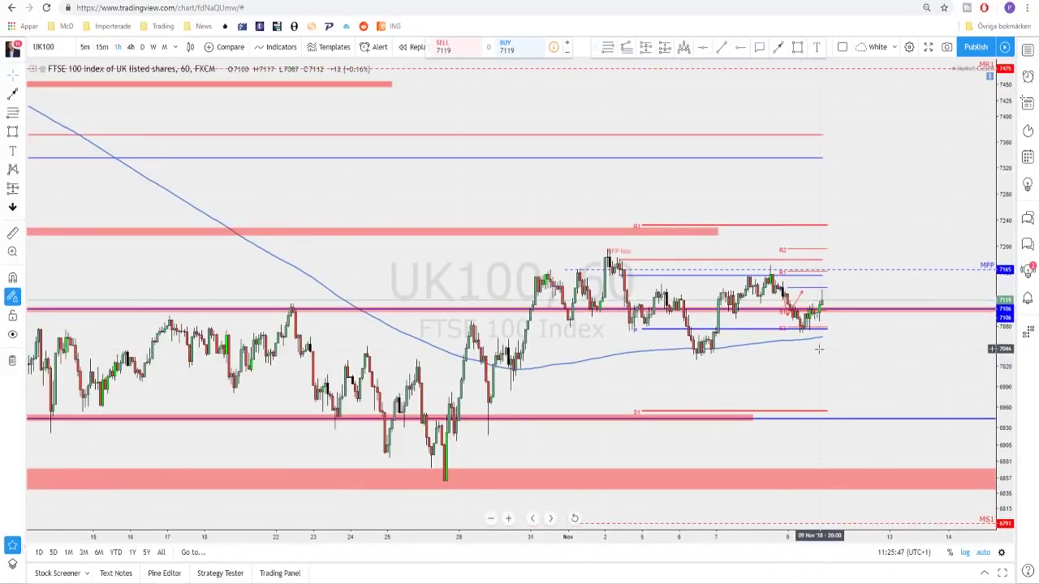
pyautogui.scroll(1, 819, 342)
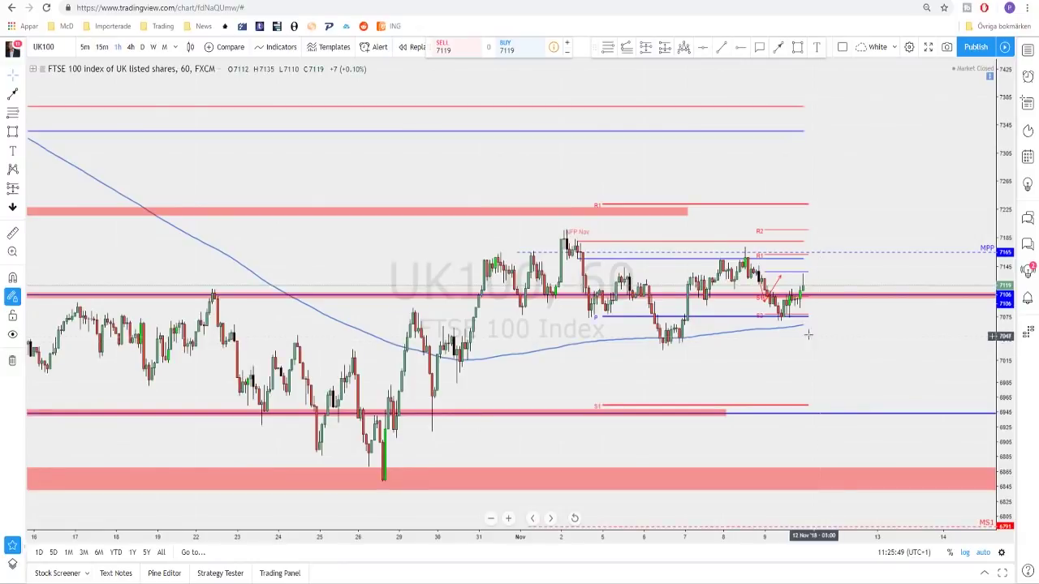
pyautogui.click(799, 49)
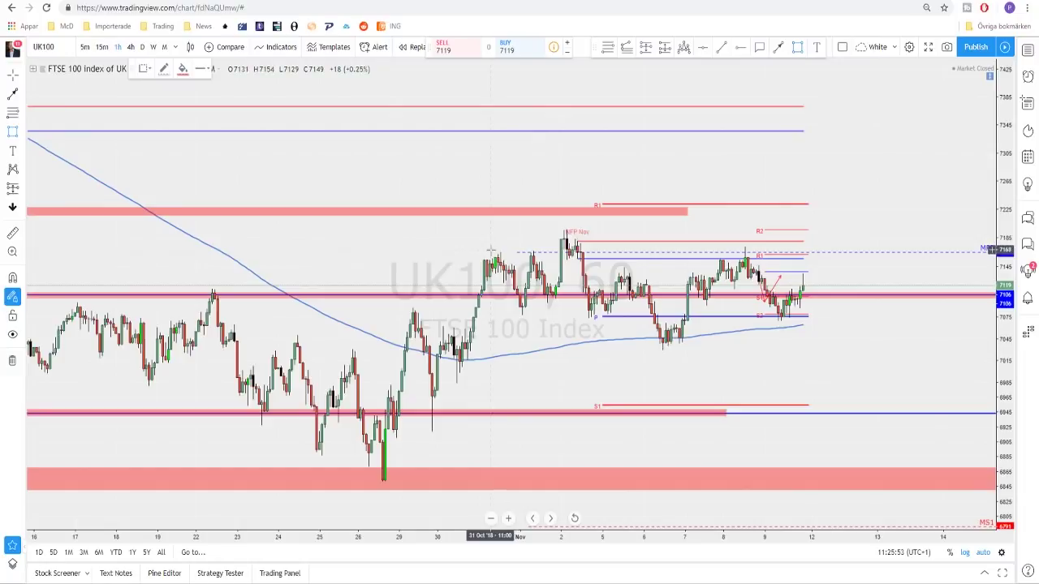
pyautogui.moveTo(491, 248); pyautogui.dragTo(844, 318)
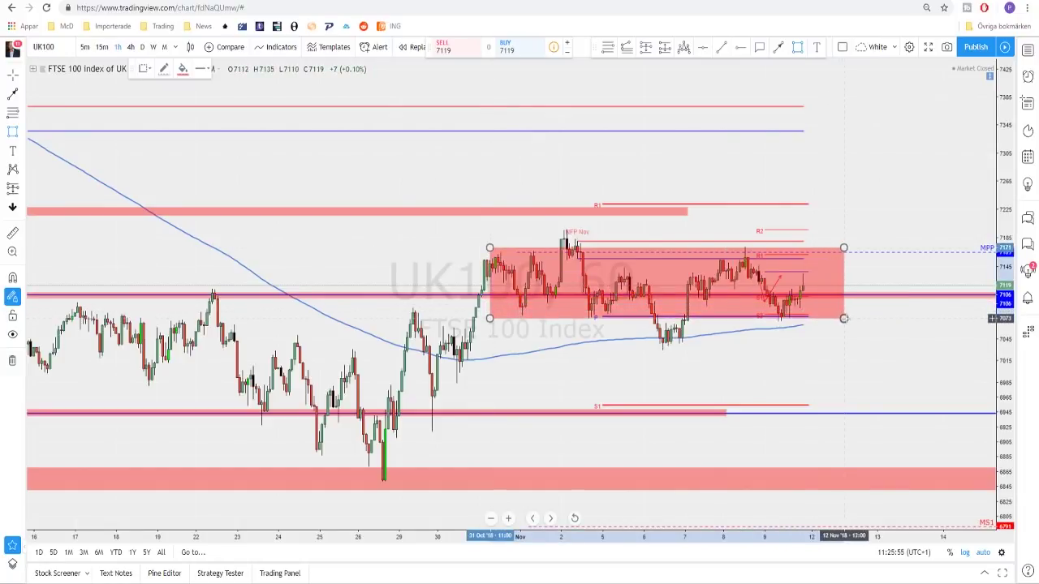
# Step: Draw a UK100 breakout arrow path from about 7155 up to 7190, back to 7170 and up to about 7270
pyautogui.scroll(-1, 905, 309)
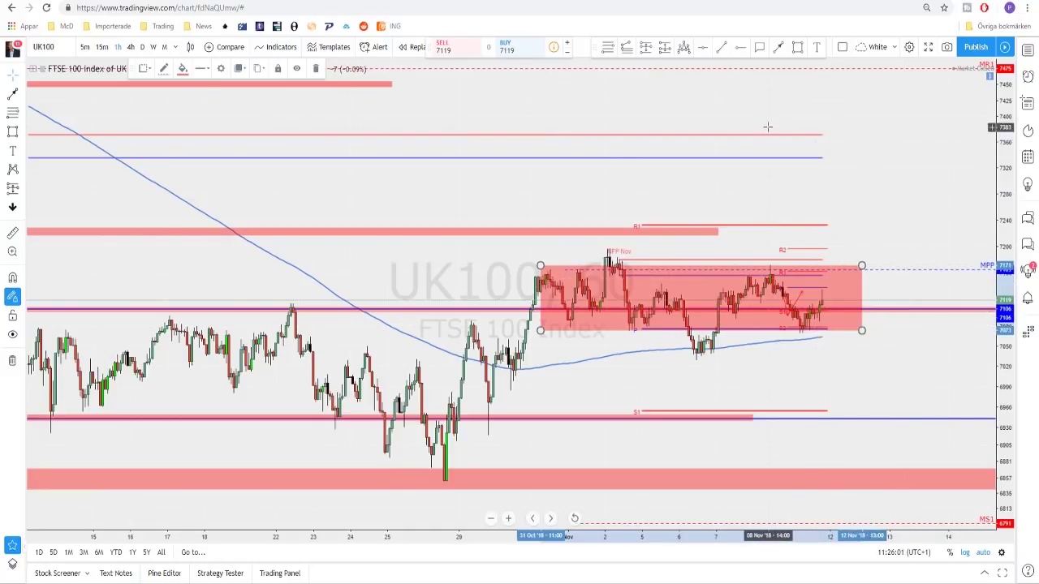
pyautogui.click(777, 46)
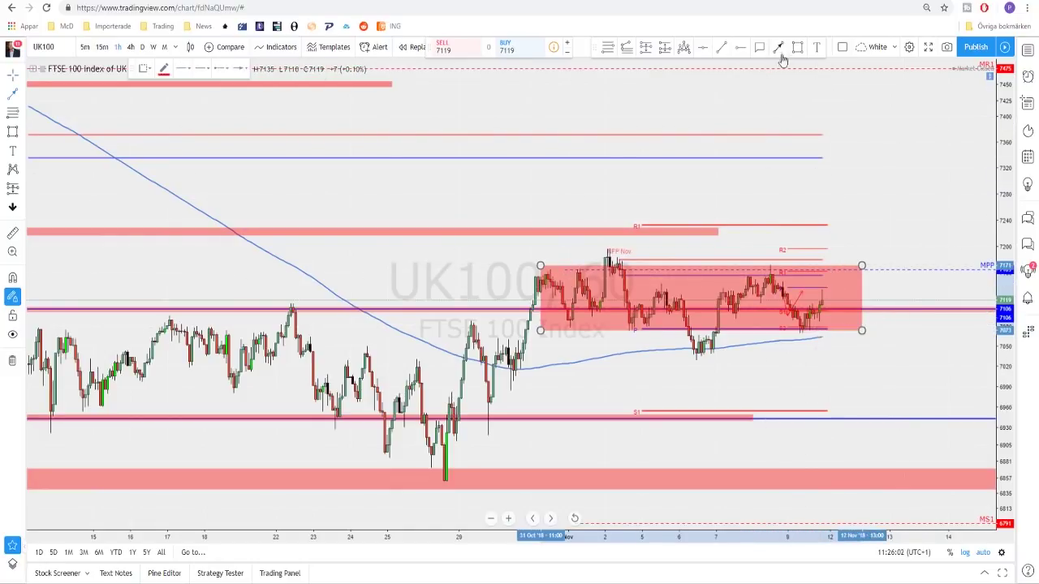
pyautogui.click(834, 251)
pyautogui.click(839, 266)
pyautogui.click(857, 200)
# Step: Draw an alternative UK100 arrow path from about 7114 down to 7055, up to 7084 and down to about 6946
pyautogui.click(825, 302)
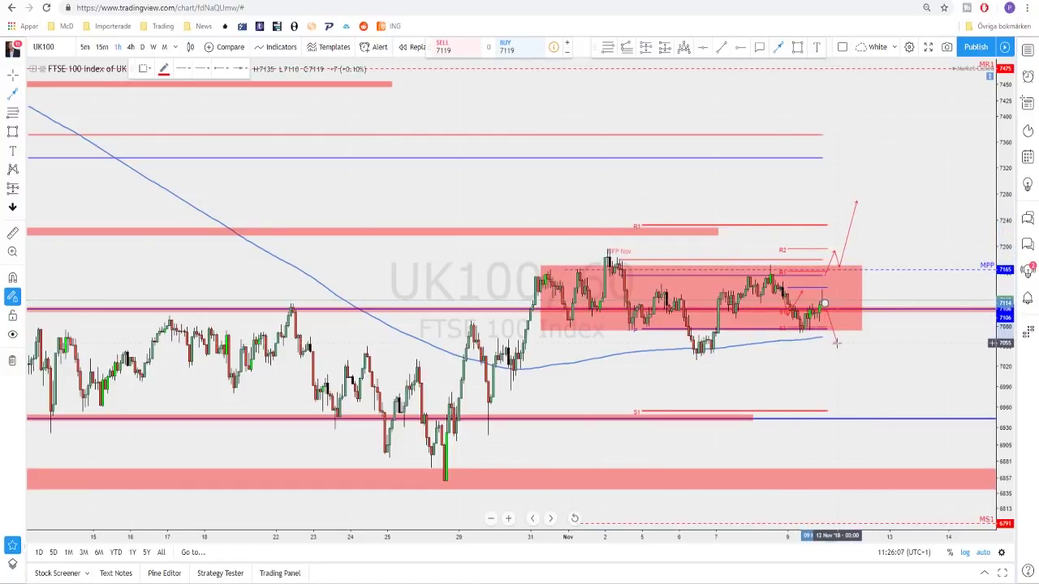
pyautogui.doubleClick(874, 417)
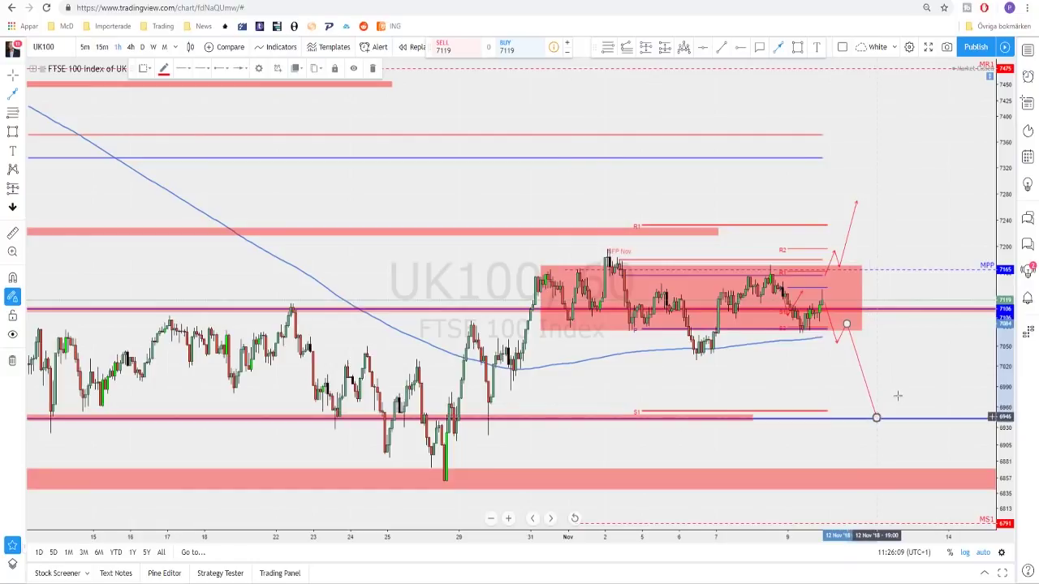
pyautogui.scroll(-2, 901, 392)
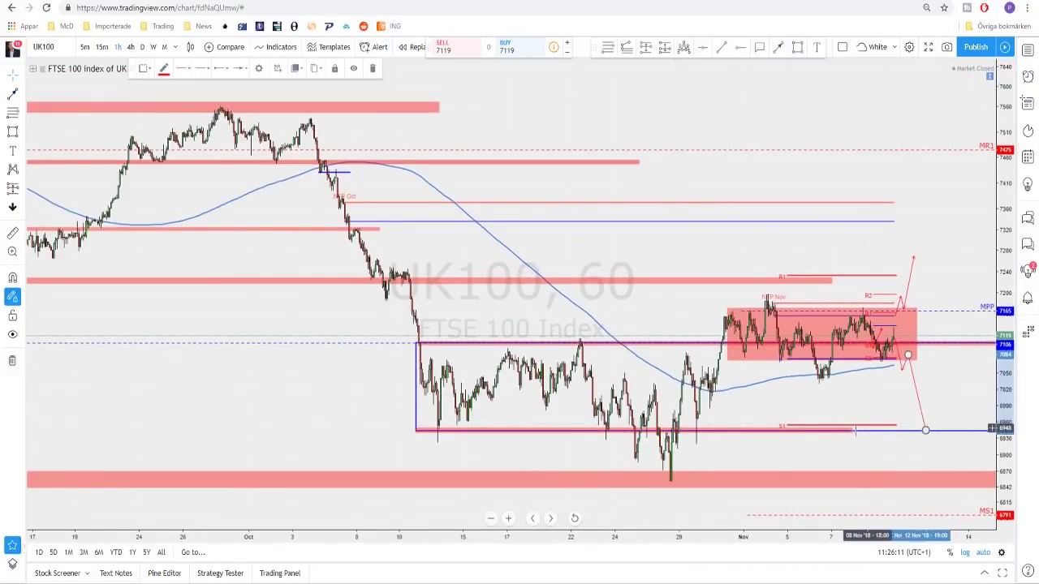
# Step: Open the hourly GER30 chart and examine price action around the red 11456 zone
pyautogui.press('Down')
pyautogui.scroll(2, 786, 421)
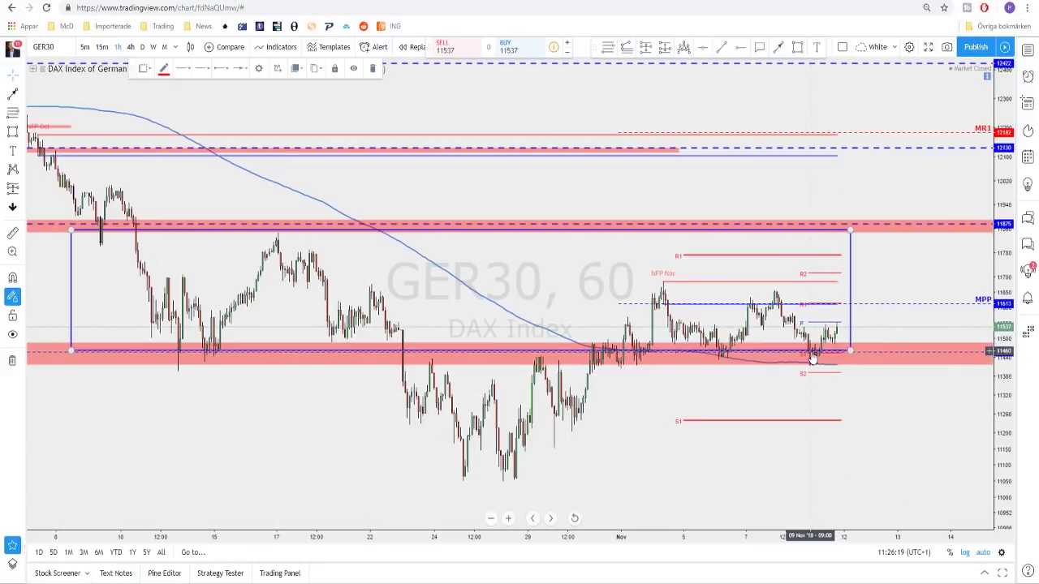
pyautogui.scroll(-2, 813, 360)
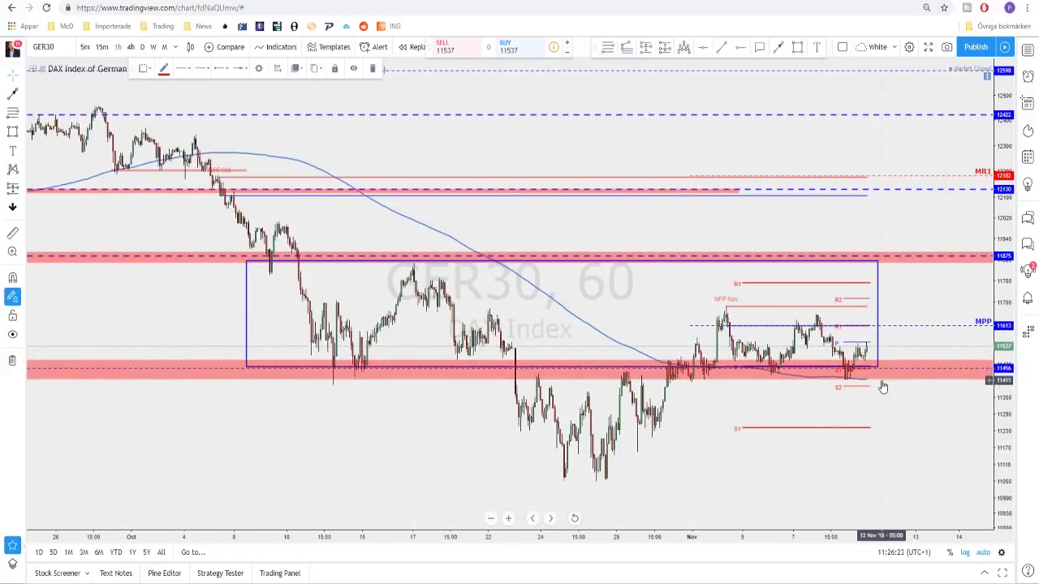
pyautogui.scroll(1, 885, 388)
pyautogui.moveTo(893, 394); pyautogui.dragTo(750, 397)
pyautogui.scroll(-1, 748, 382)
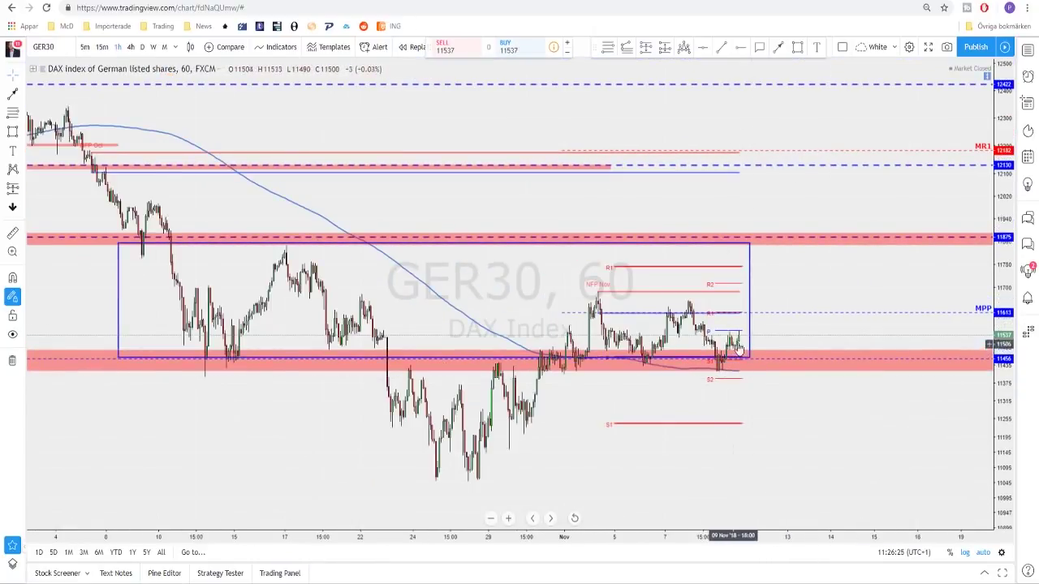
# Step: Draw a GER30 arrow path from about 11524 down to 11360, up to 11436 and down to 11069, plus a support rectangle from 11072 to 11041
pyautogui.click(778, 48)
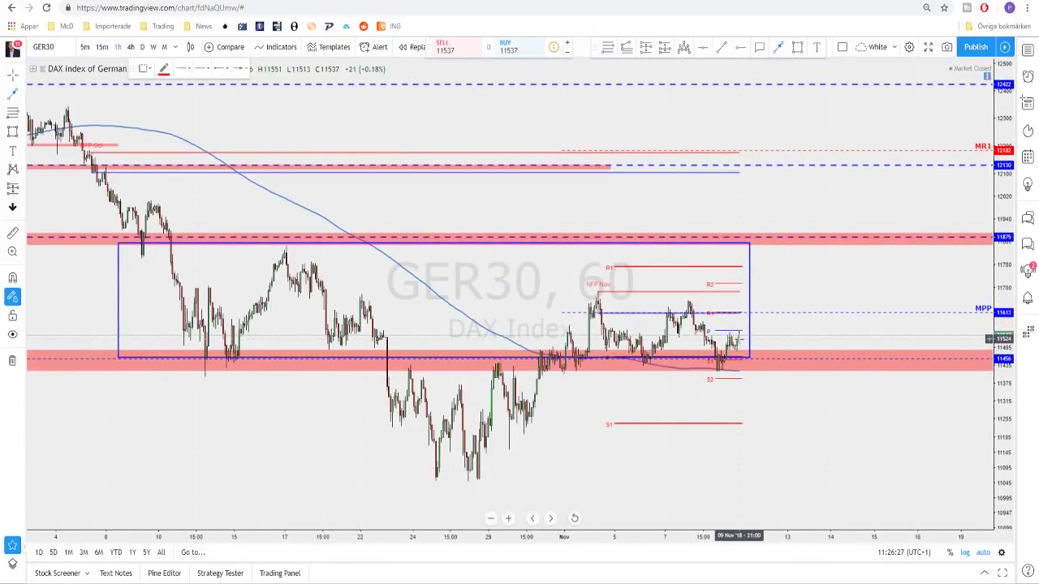
pyautogui.click(746, 388)
pyautogui.click(760, 364)
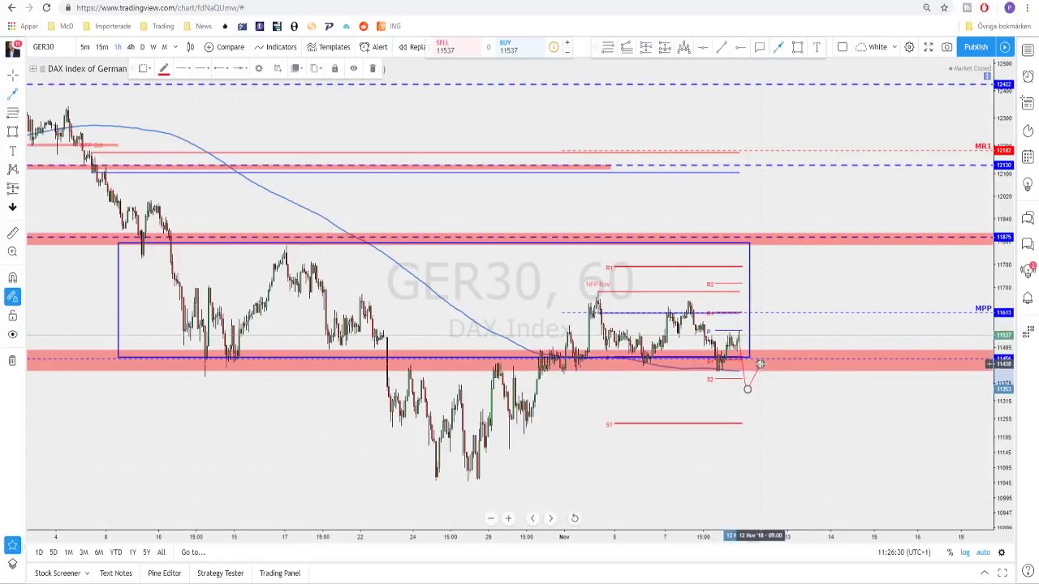
pyautogui.click(807, 475)
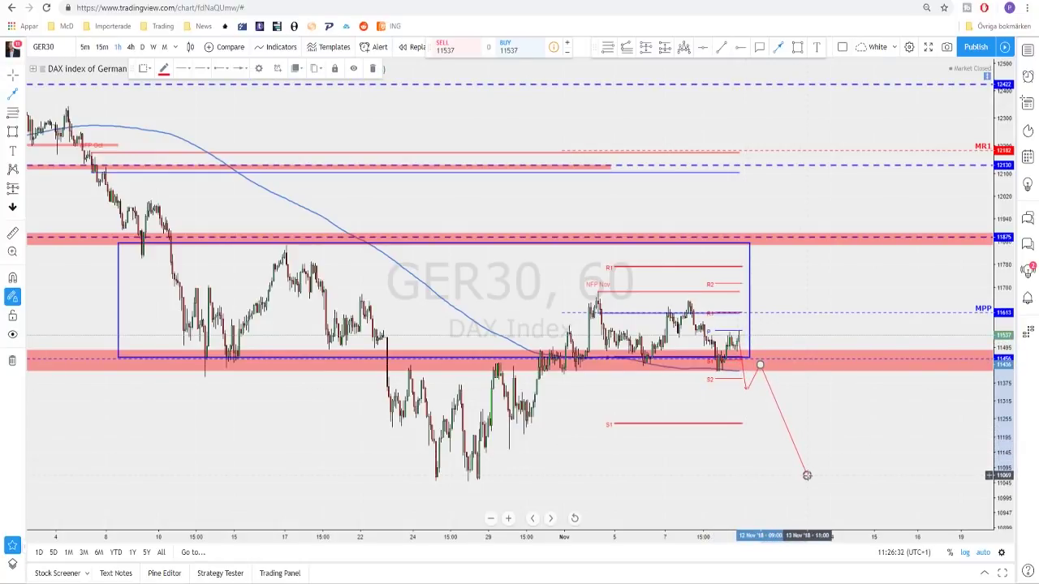
pyautogui.click(798, 46)
pyautogui.moveTo(425, 475)
pyautogui.mouseDown()
pyautogui.moveTo(508, 486)
pyautogui.moveTo(945, 484)
pyautogui.mouseUp()
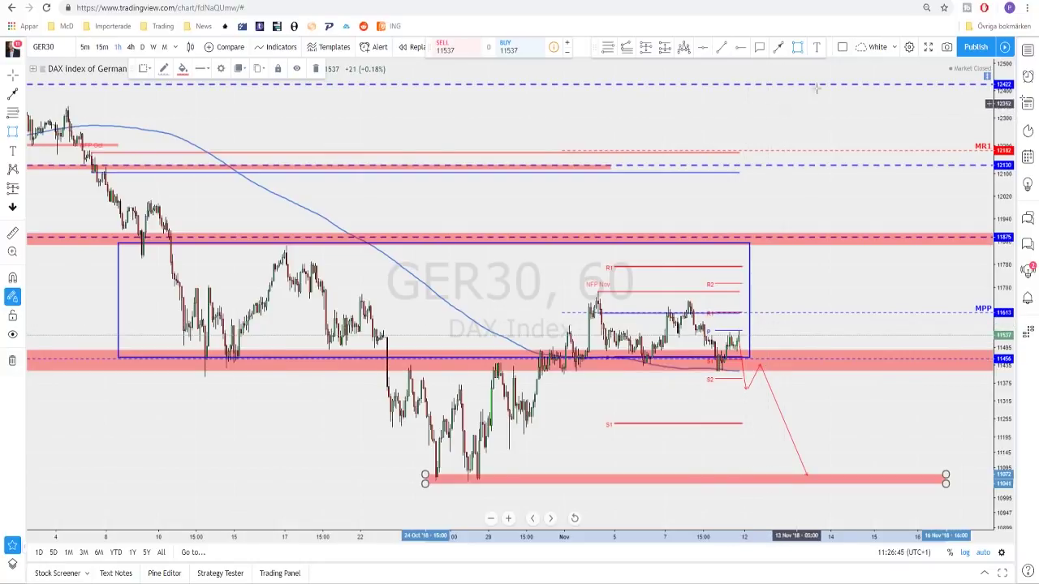
# Step: Draw an alternative GER30 arrow path from about 11539 down to 11447 and up to about 11648
pyautogui.click(780, 45)
pyautogui.click(740, 334)
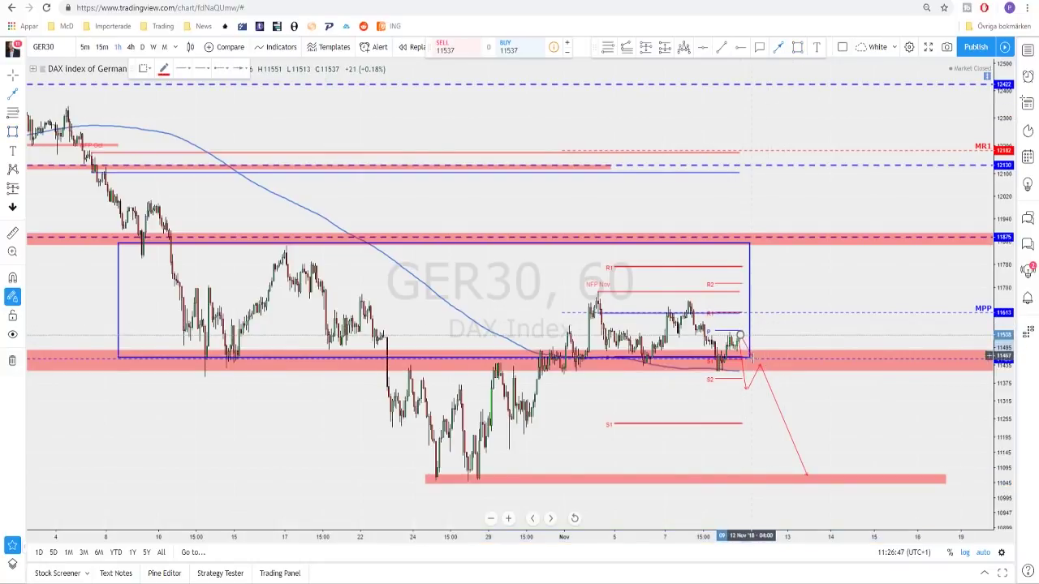
pyautogui.click(754, 362)
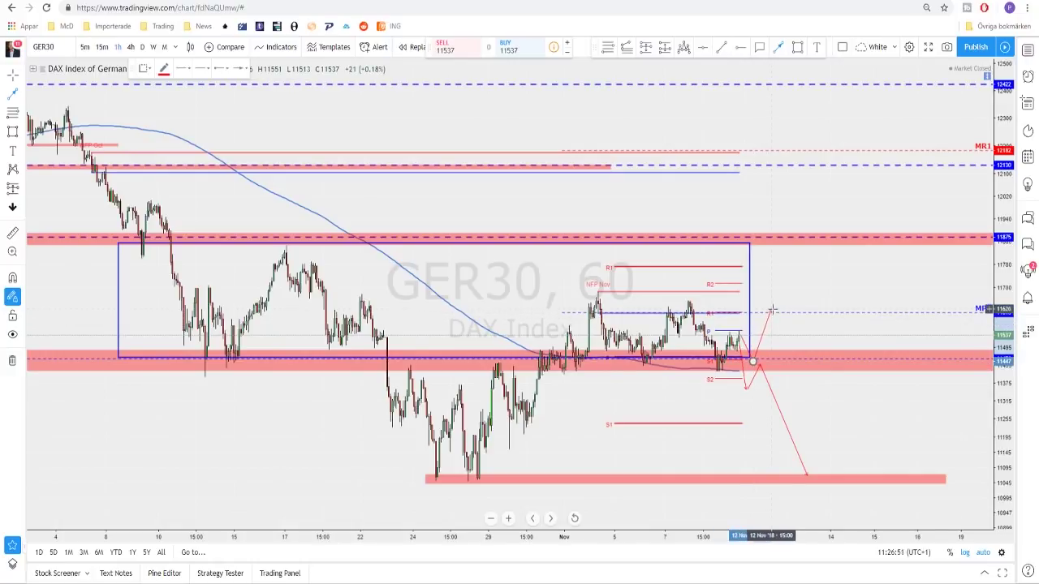
pyautogui.doubleClick(772, 303)
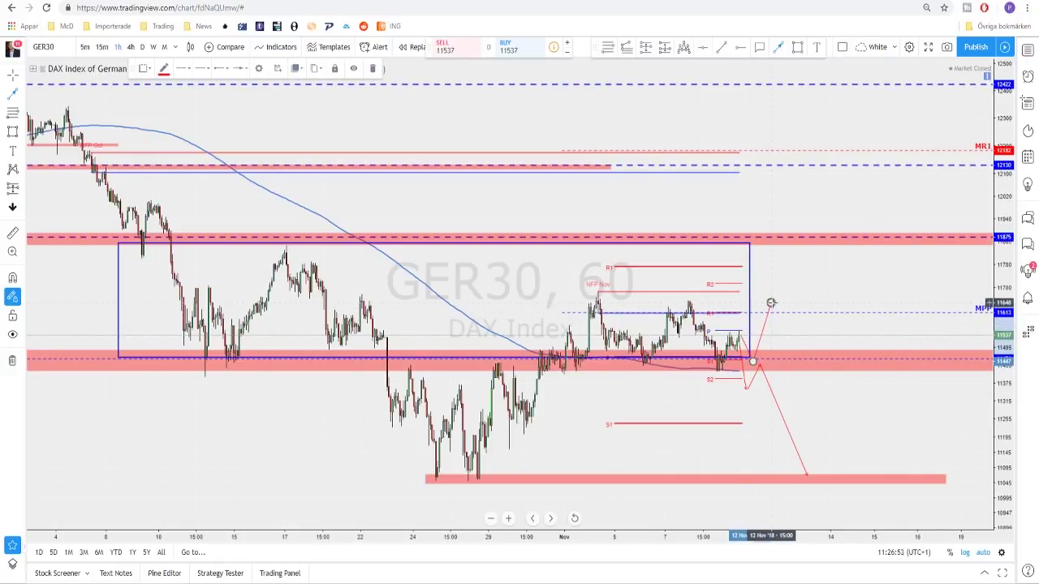
# Step: Try marking the recent GER30 range with a rectangle from about 11671 to 11451, spanning November 1 to 12
pyautogui.scroll(2, 622, 294)
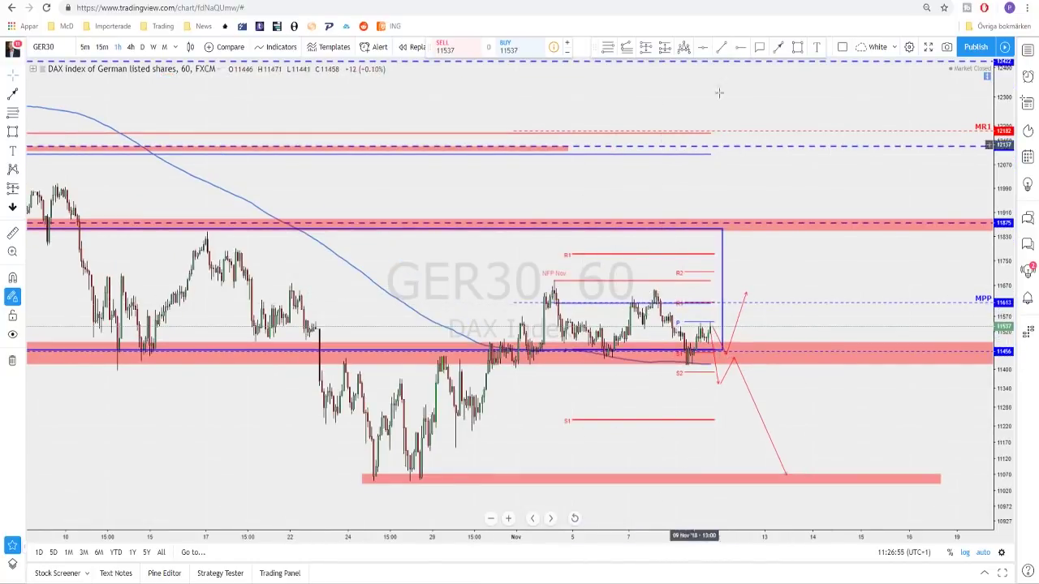
pyautogui.click(797, 46)
pyautogui.moveTo(532, 285)
pyautogui.mouseDown()
pyautogui.moveTo(696, 355)
pyautogui.moveTo(762, 353)
pyautogui.mouseUp()
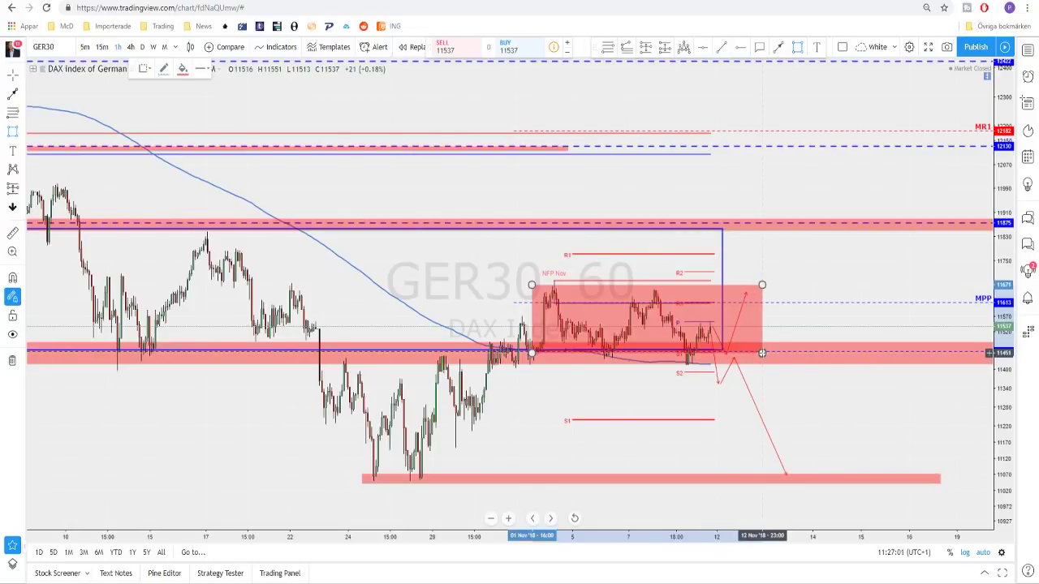
pyautogui.press('Escape')
# Step: Leave the GER30 chart and open the hourly DXY chart
pyautogui.scroll(-1, 779, 336)
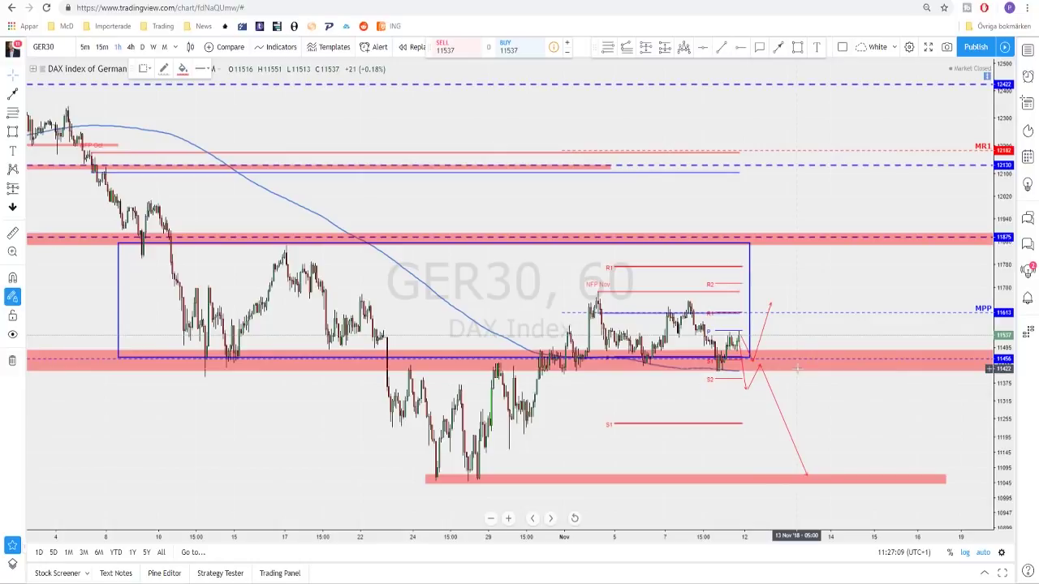
pyautogui.press('Down')
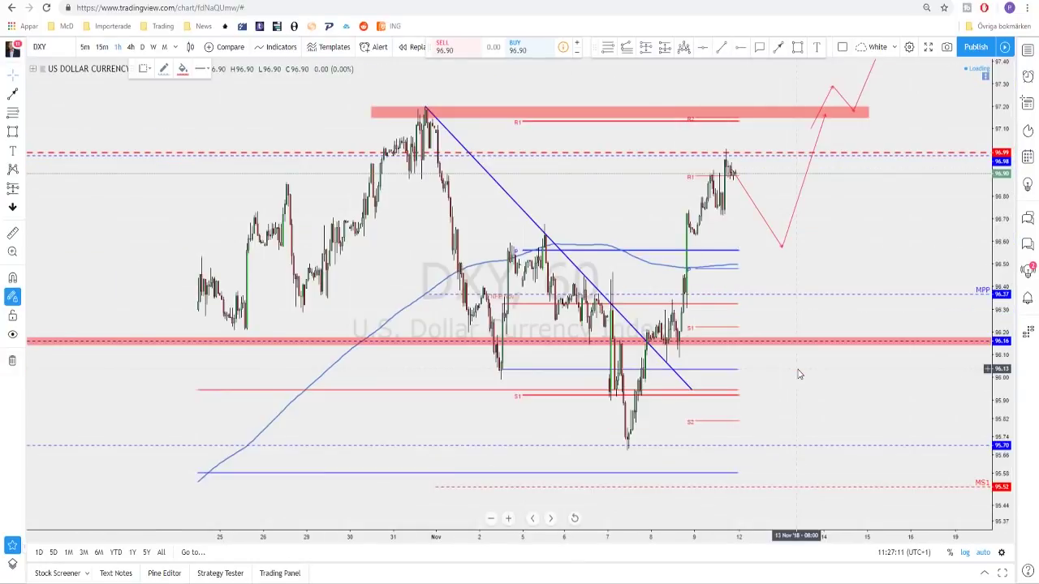